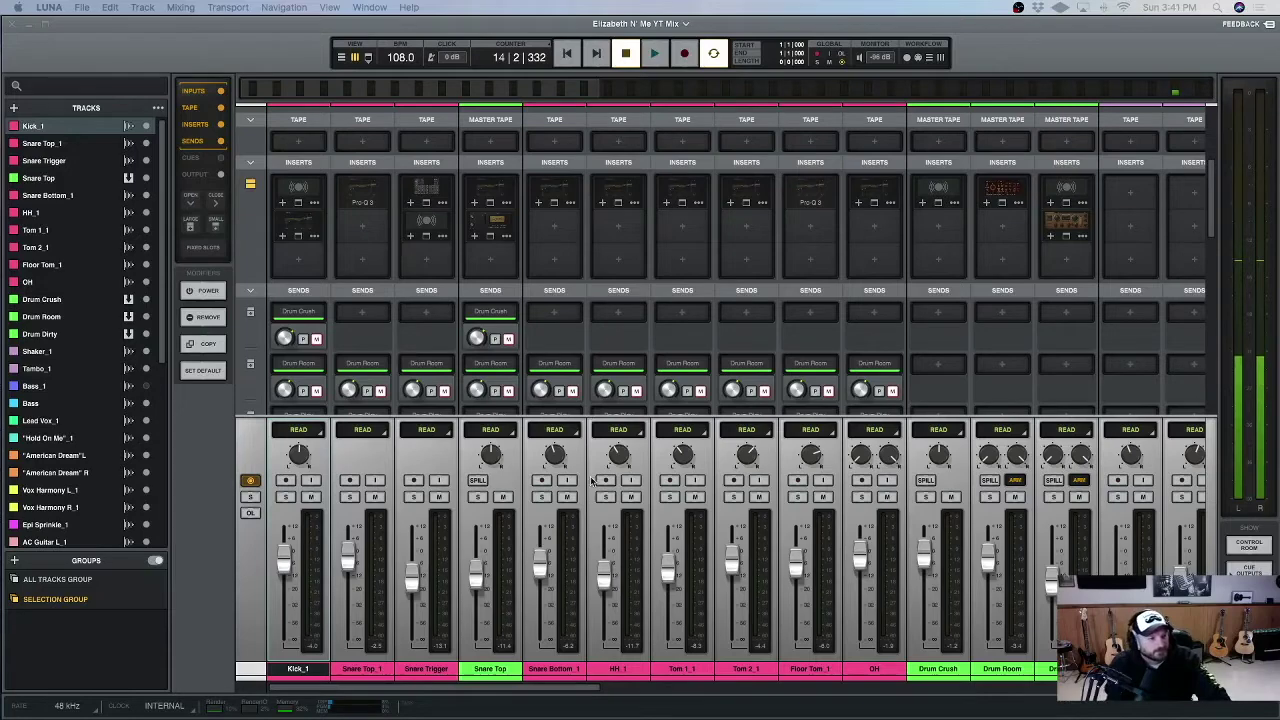
# Examine the tape, inserts, sends and output sections of the drum tracks in the mixer.
pyautogui.scroll(5, 590, 475)
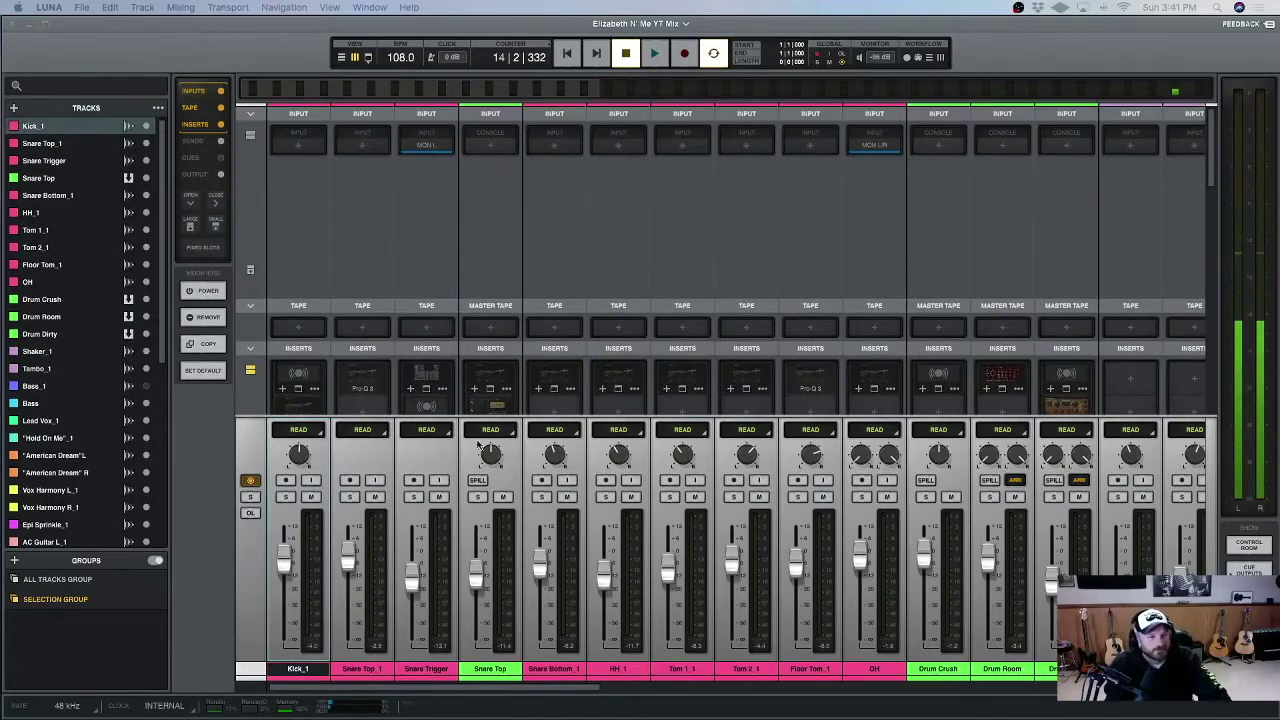
pyautogui.scroll(-5, 482, 418)
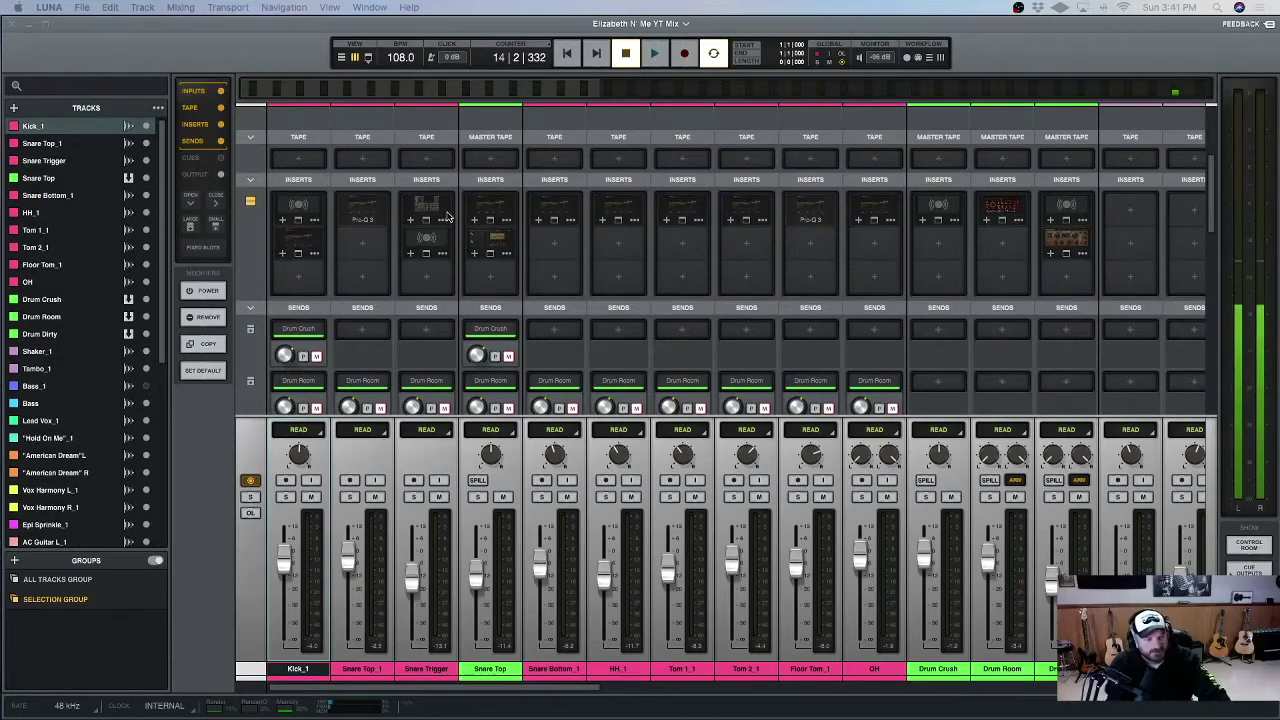
pyautogui.scroll(-1, 463, 214)
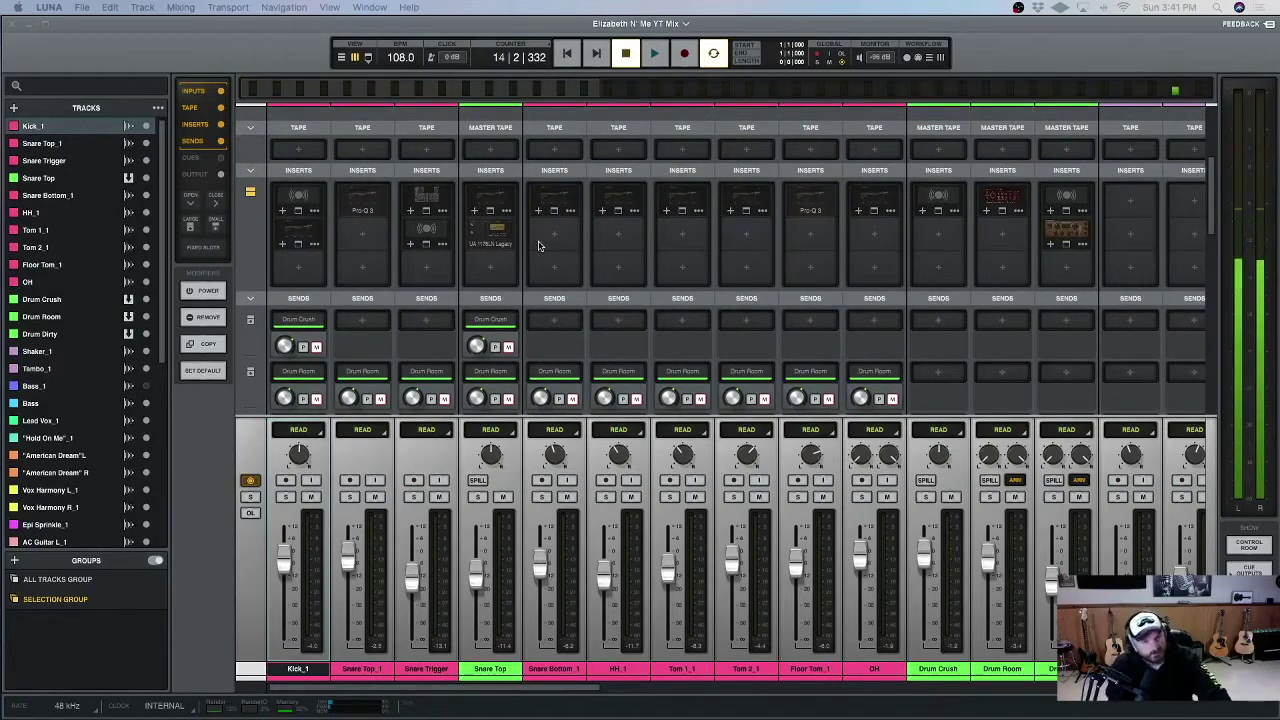
pyautogui.scroll(-1, 522, 240)
pyautogui.scroll(1, 522, 240)
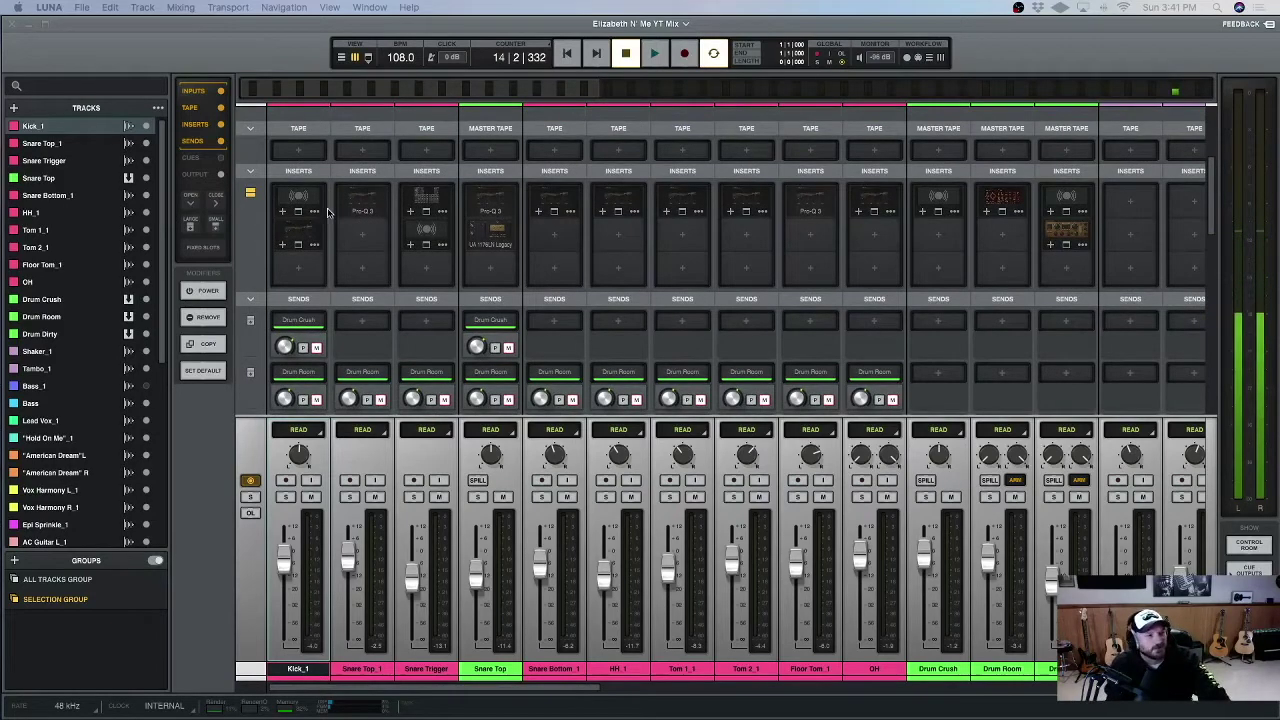
pyautogui.scroll(-3, 433, 232)
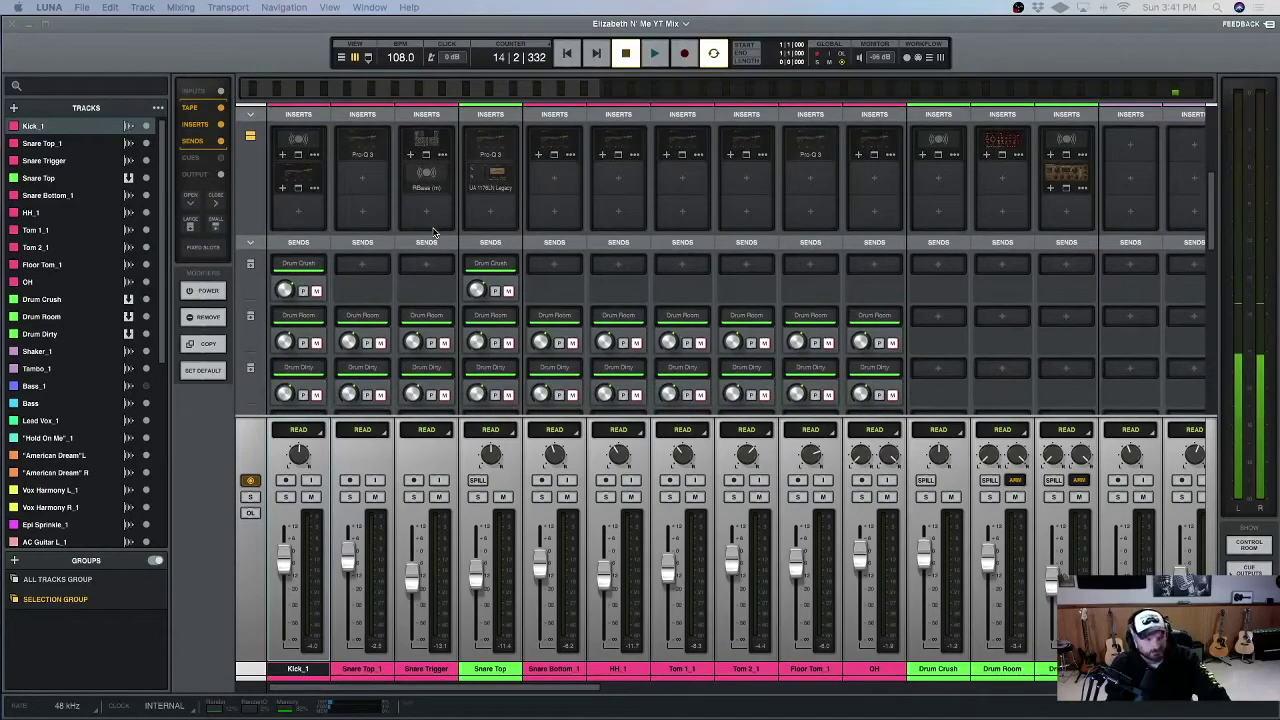
pyautogui.scroll(1, 437, 240)
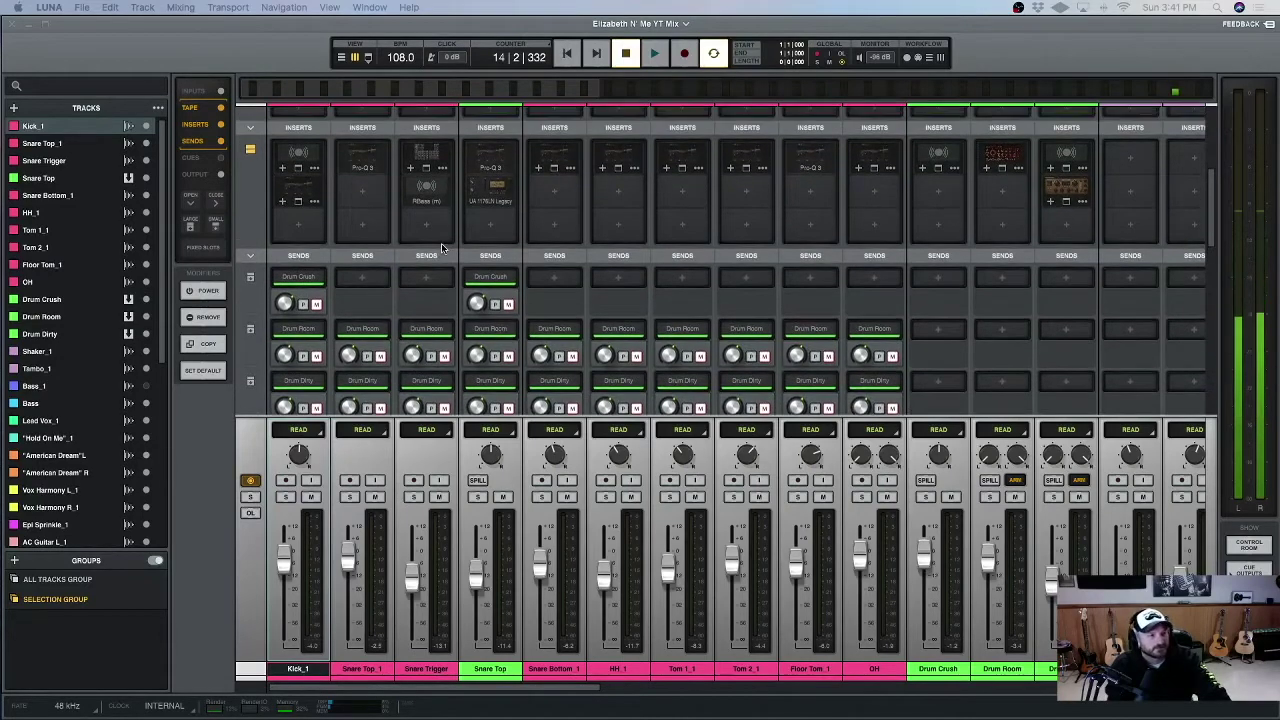
pyautogui.scroll(1, 441, 243)
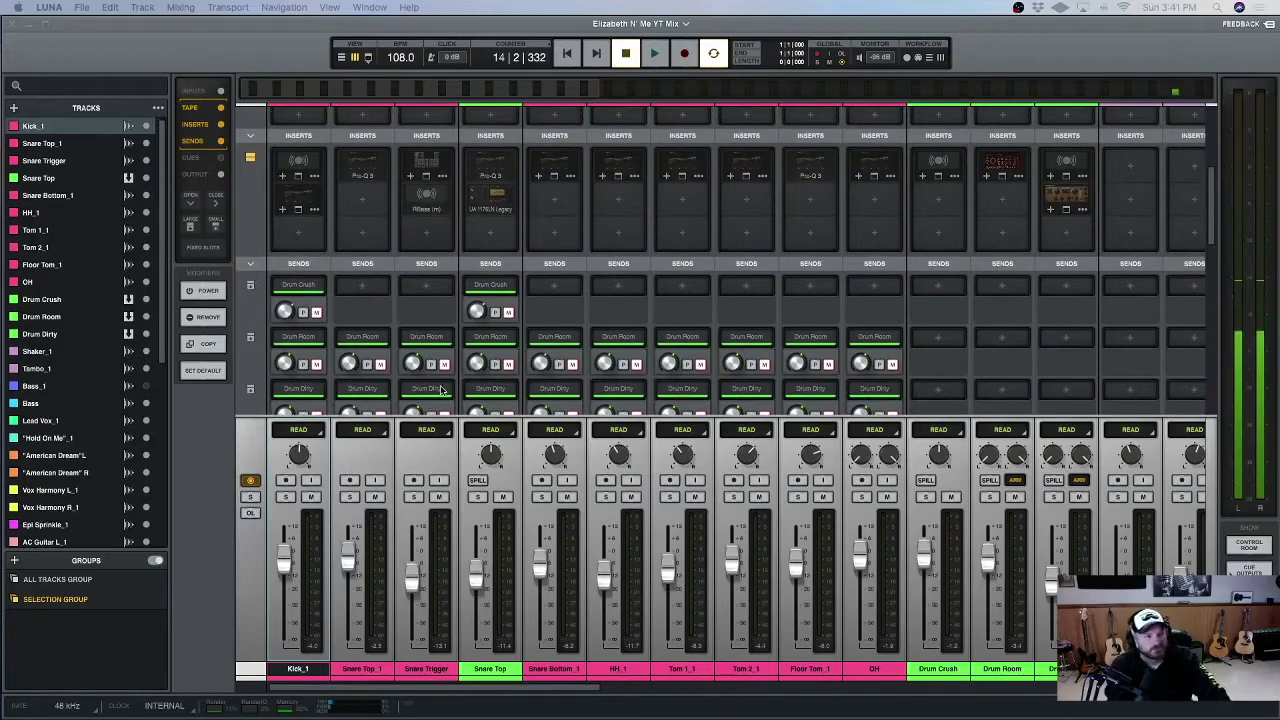
pyautogui.scroll(-5, 440, 390)
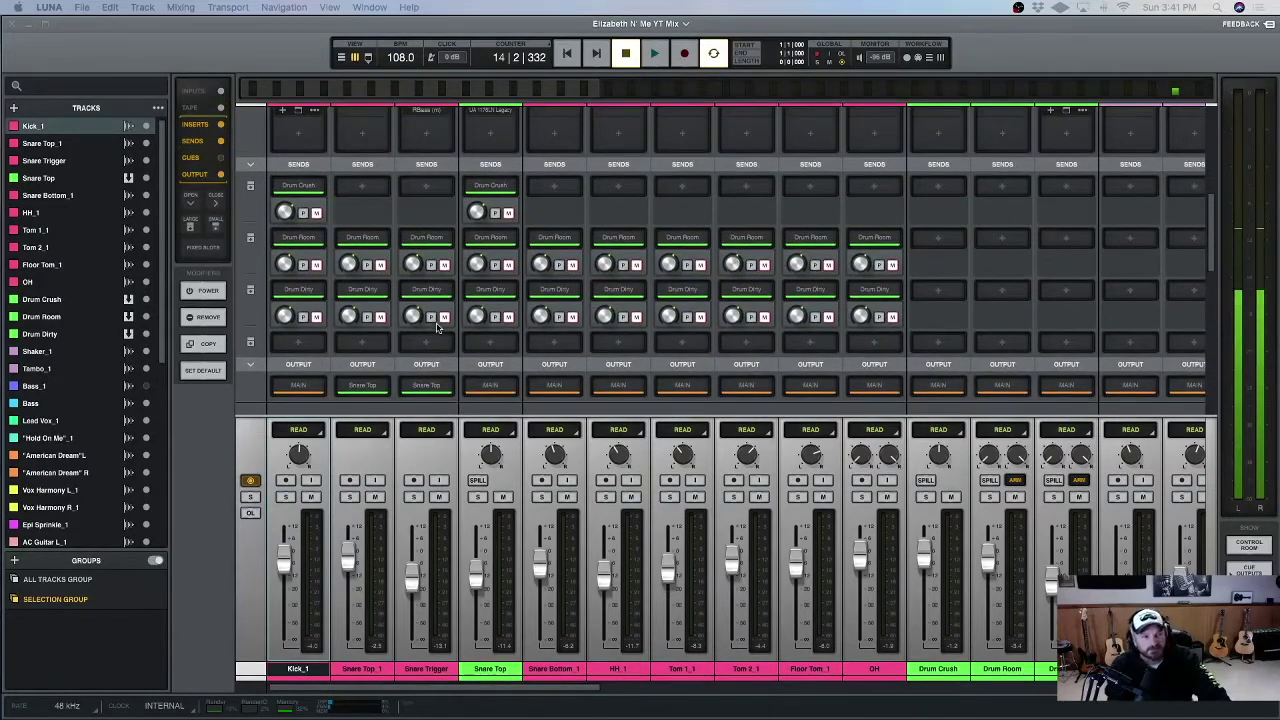
pyautogui.scroll(7, 437, 327)
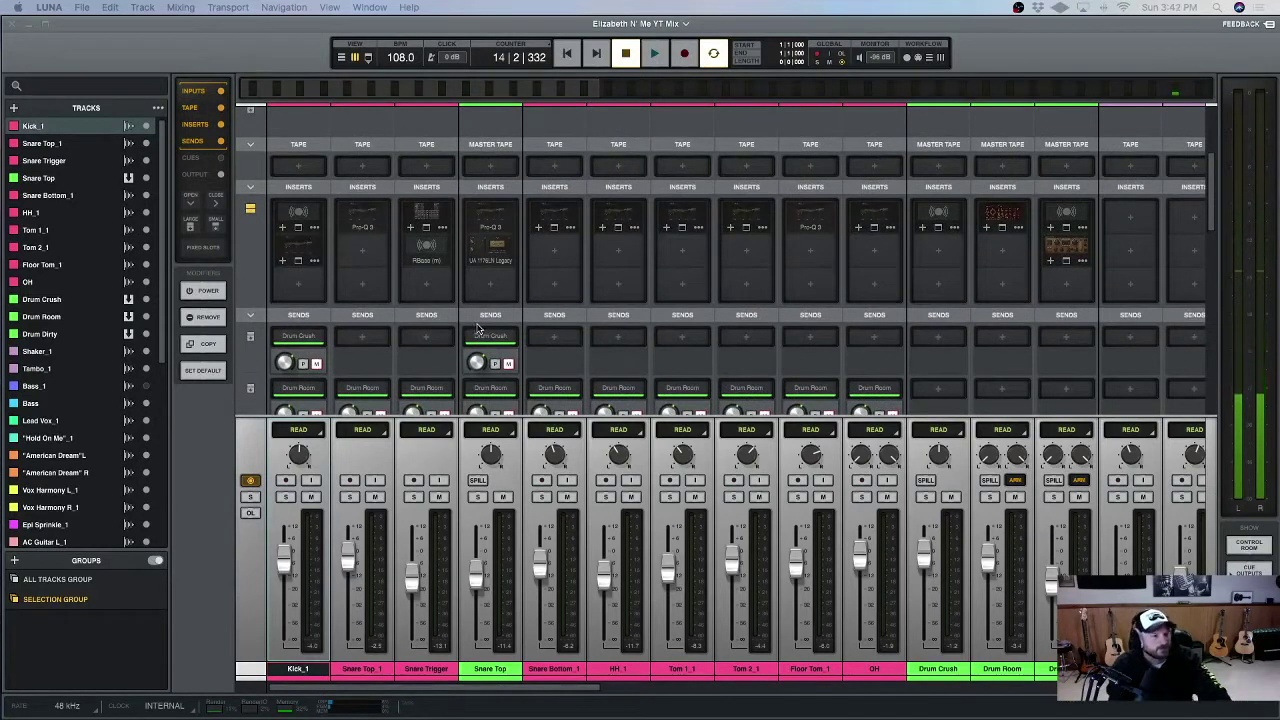
pyautogui.scroll(-1, 445, 600)
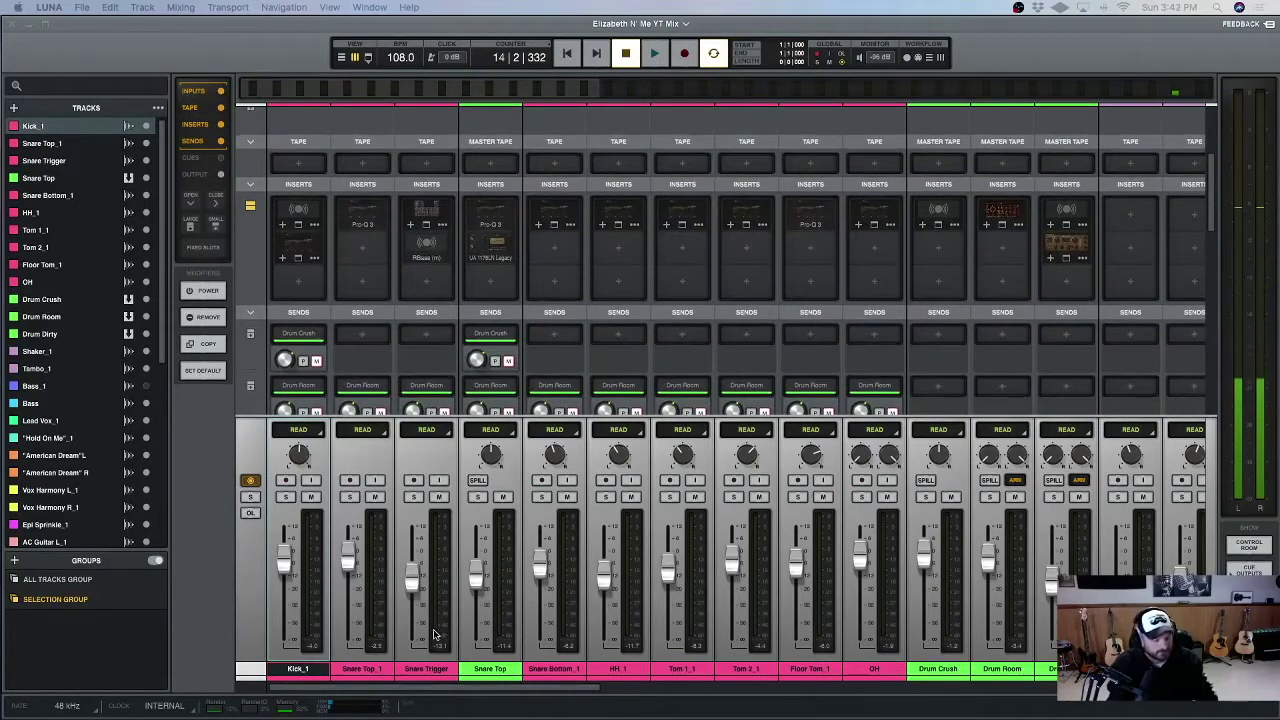
# Select the drum tracks from Kick_1 through OH, solo them, and play back the drum mix.
pyautogui.keyDown('shift'); pyautogui.click(856, 674); pyautogui.keyUp('shift')
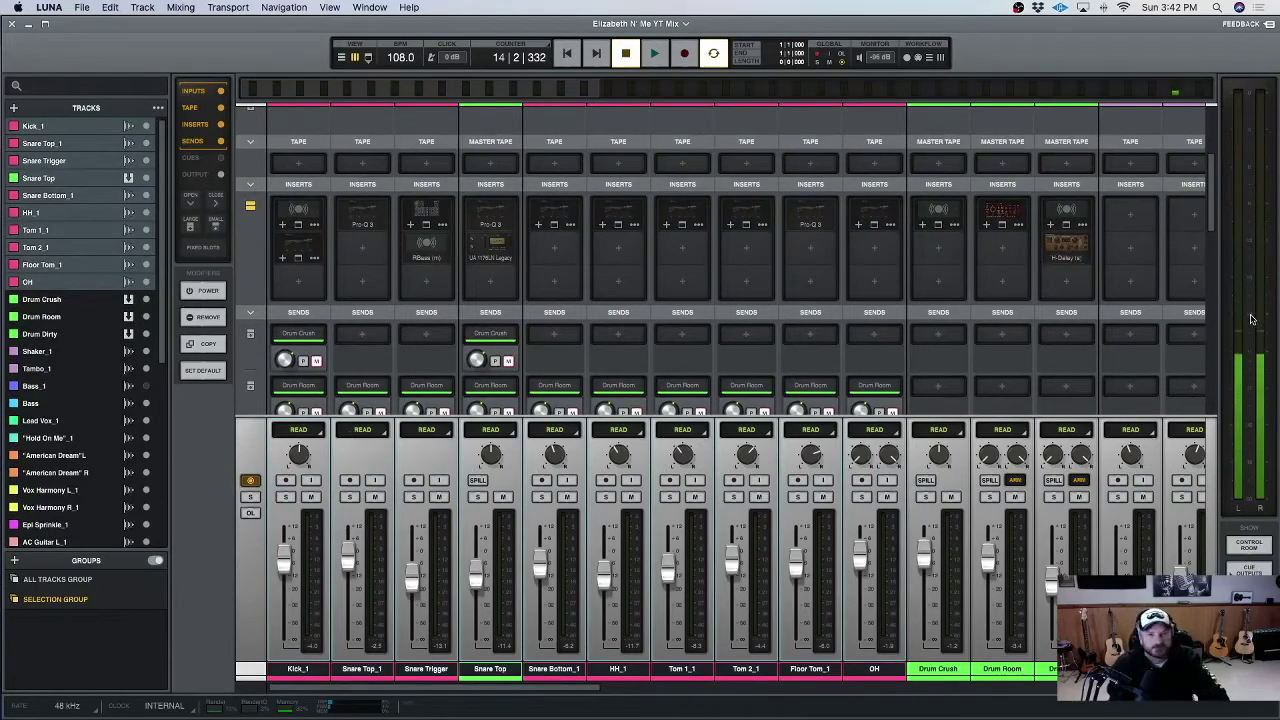
pyautogui.scroll(3, 505, 276)
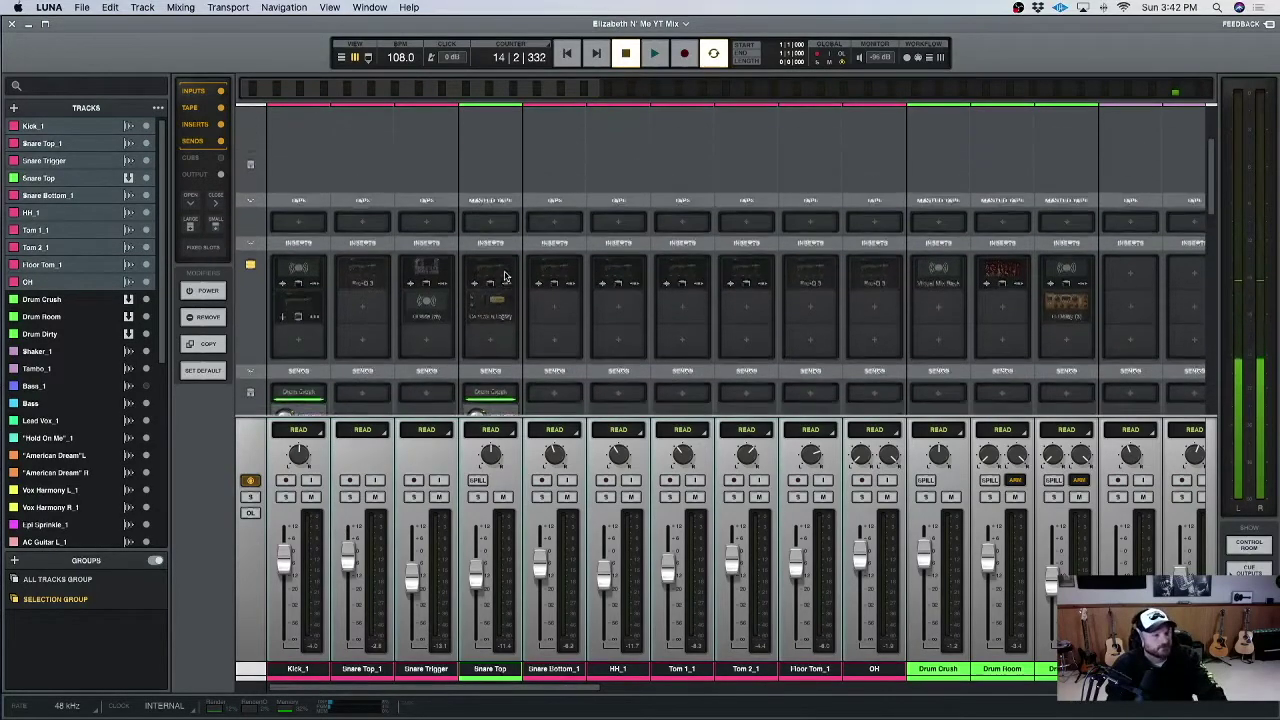
pyautogui.scroll(-8, 505, 276)
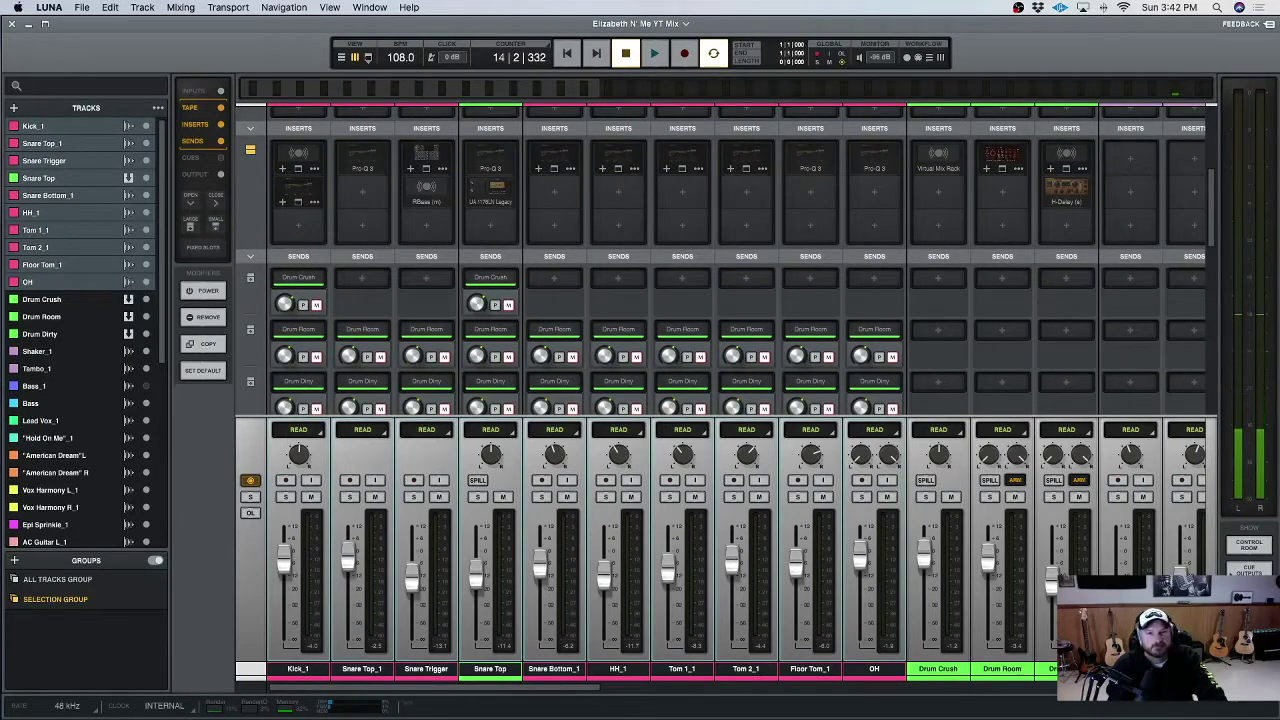
pyautogui.press('space')
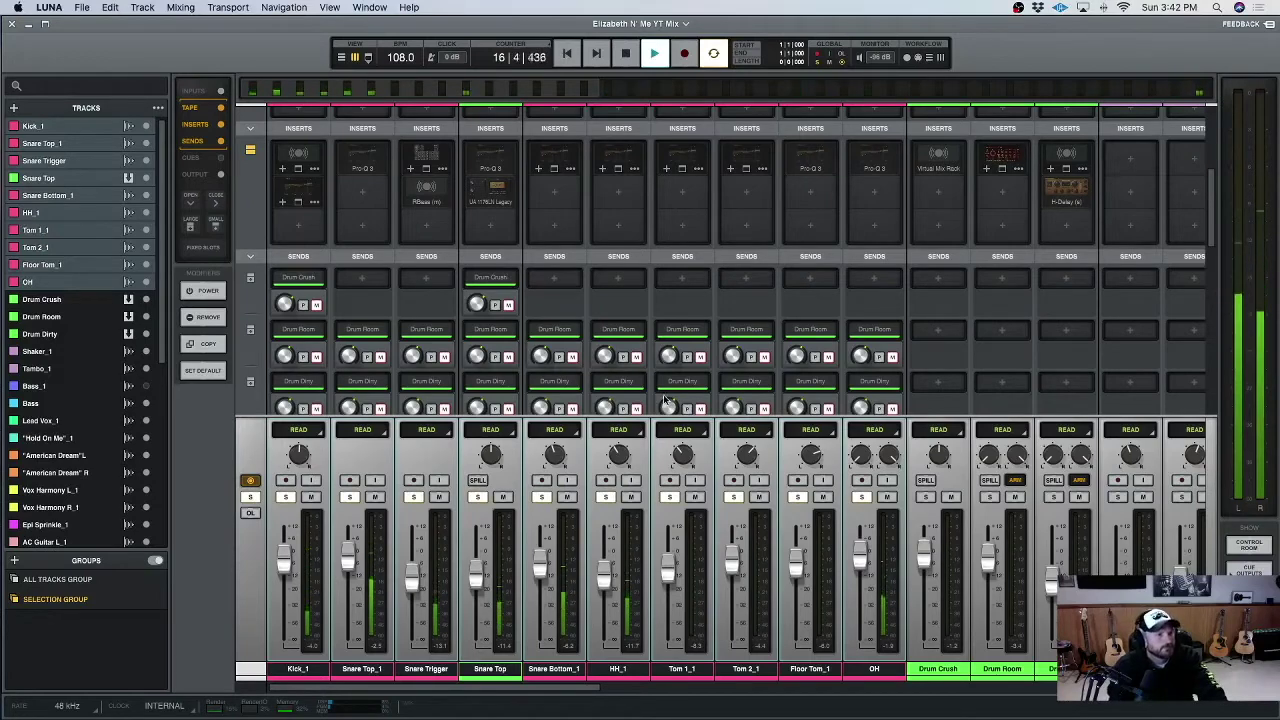
pyautogui.scroll(2, 665, 400)
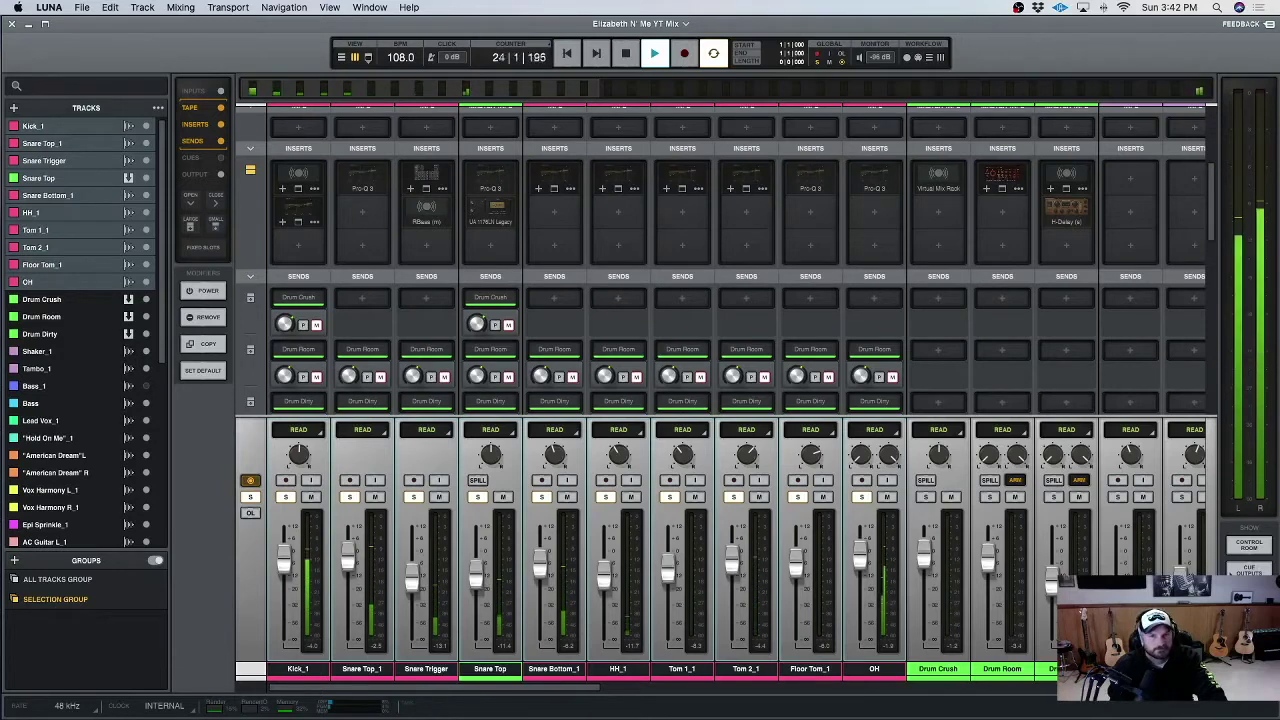
pyautogui.press('space')
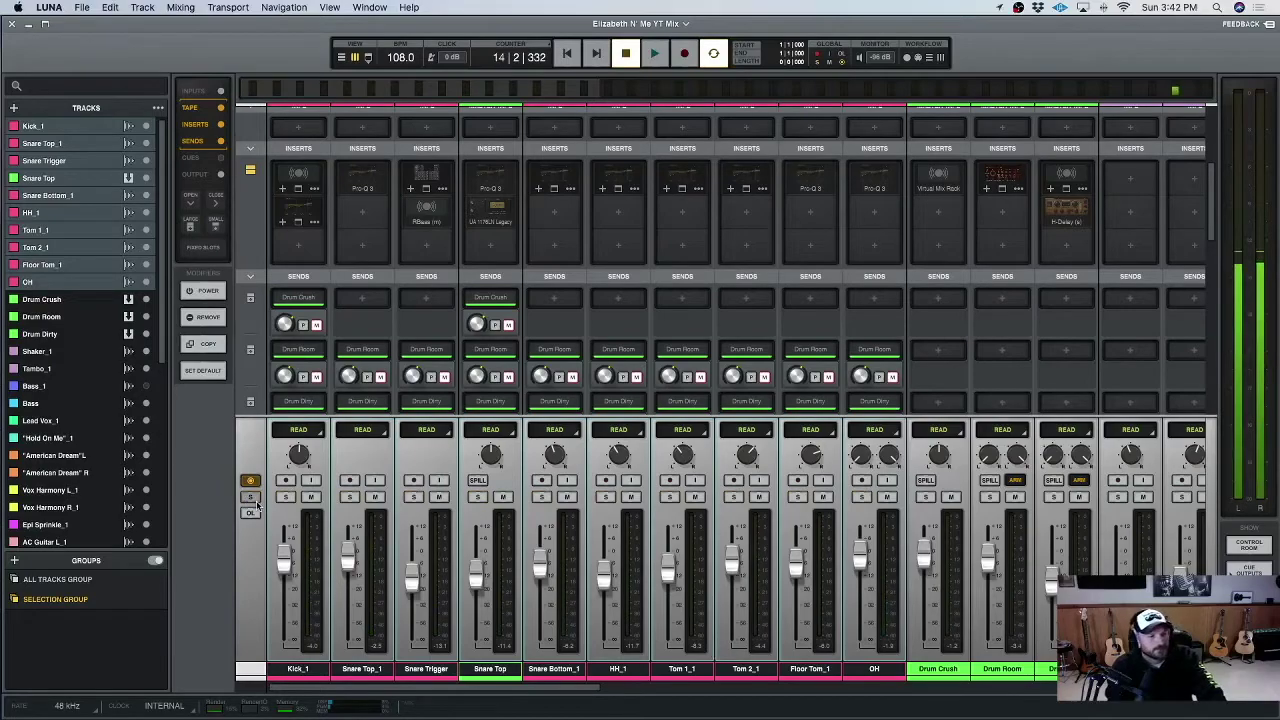
pyautogui.hscroll(10, 889, 568)
pyautogui.hscroll(-6, 894, 568)
pyautogui.hscroll(-5, 894, 568)
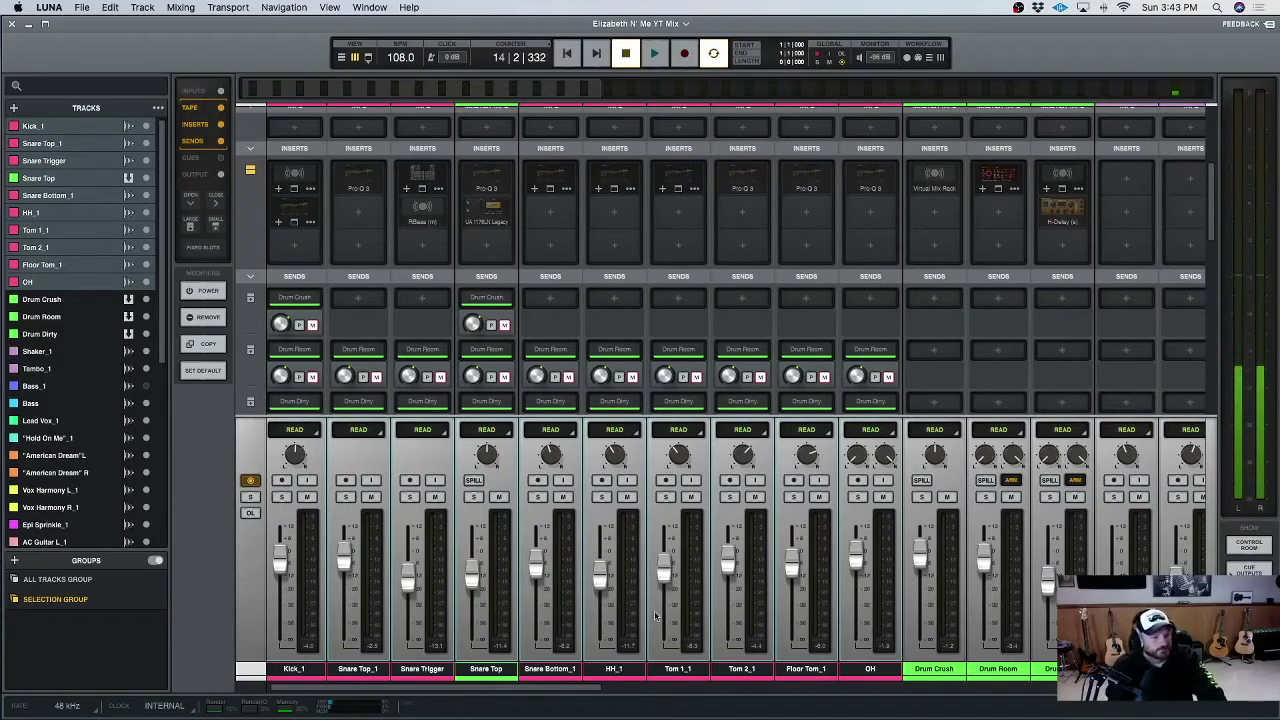
pyautogui.scroll(4, 839, 493)
pyautogui.scroll(-5, 839, 493)
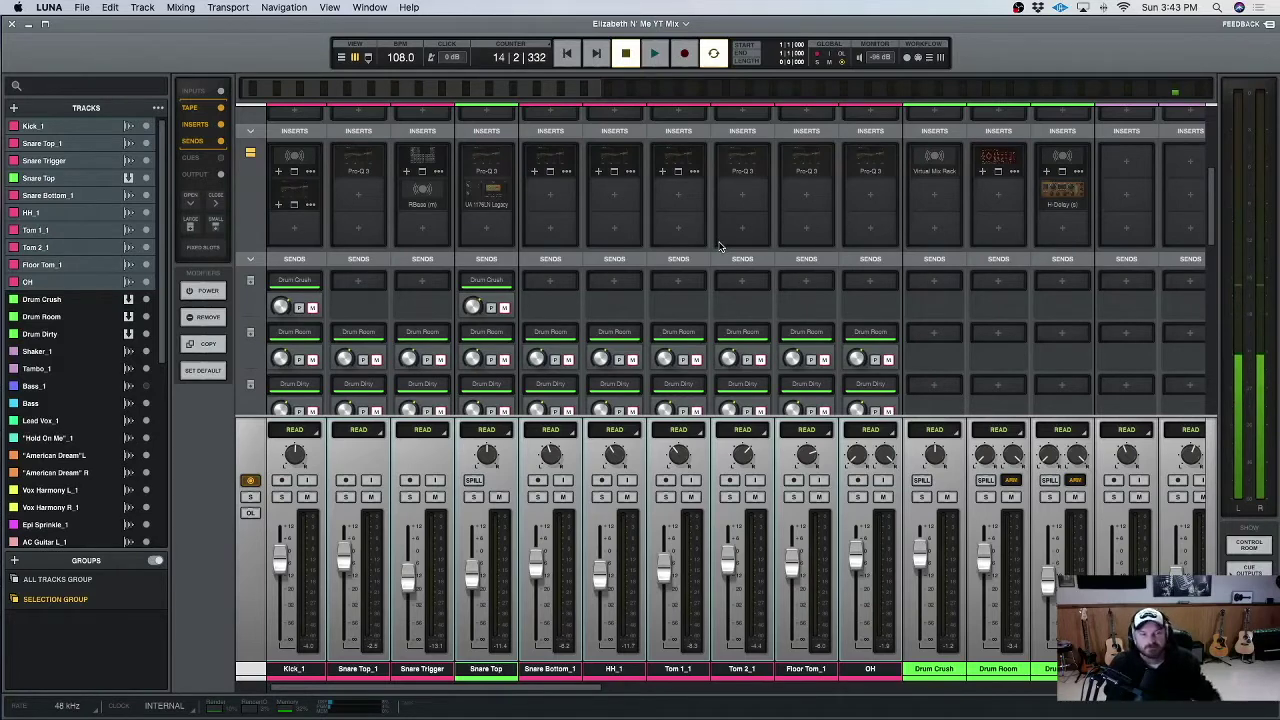
pyautogui.hscroll(-1, 704, 284)
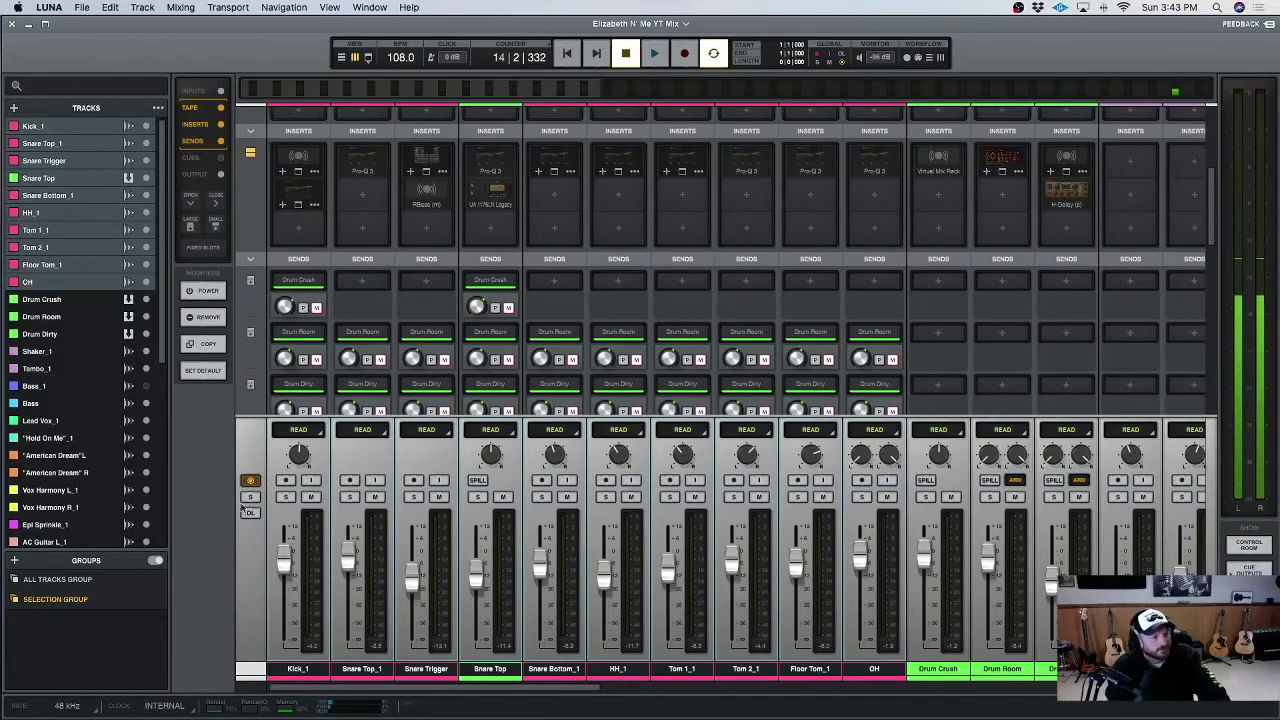
pyautogui.click(287, 497)
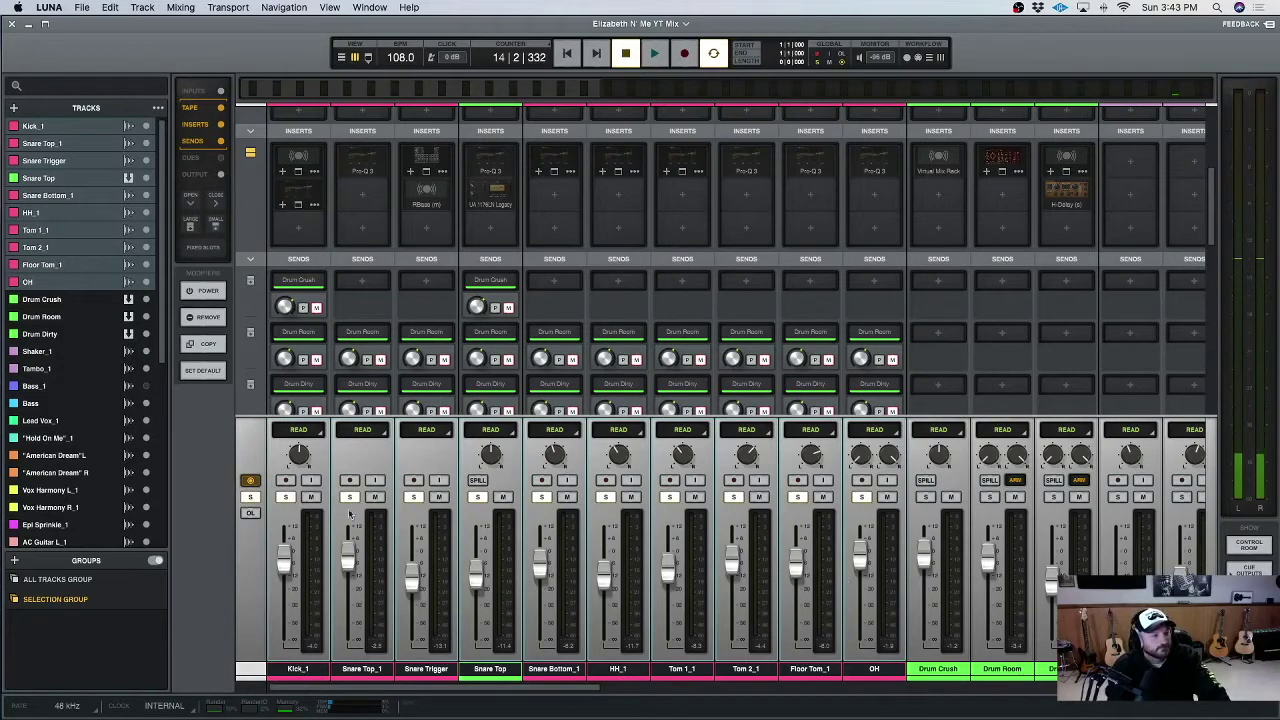
pyautogui.click(300, 669)
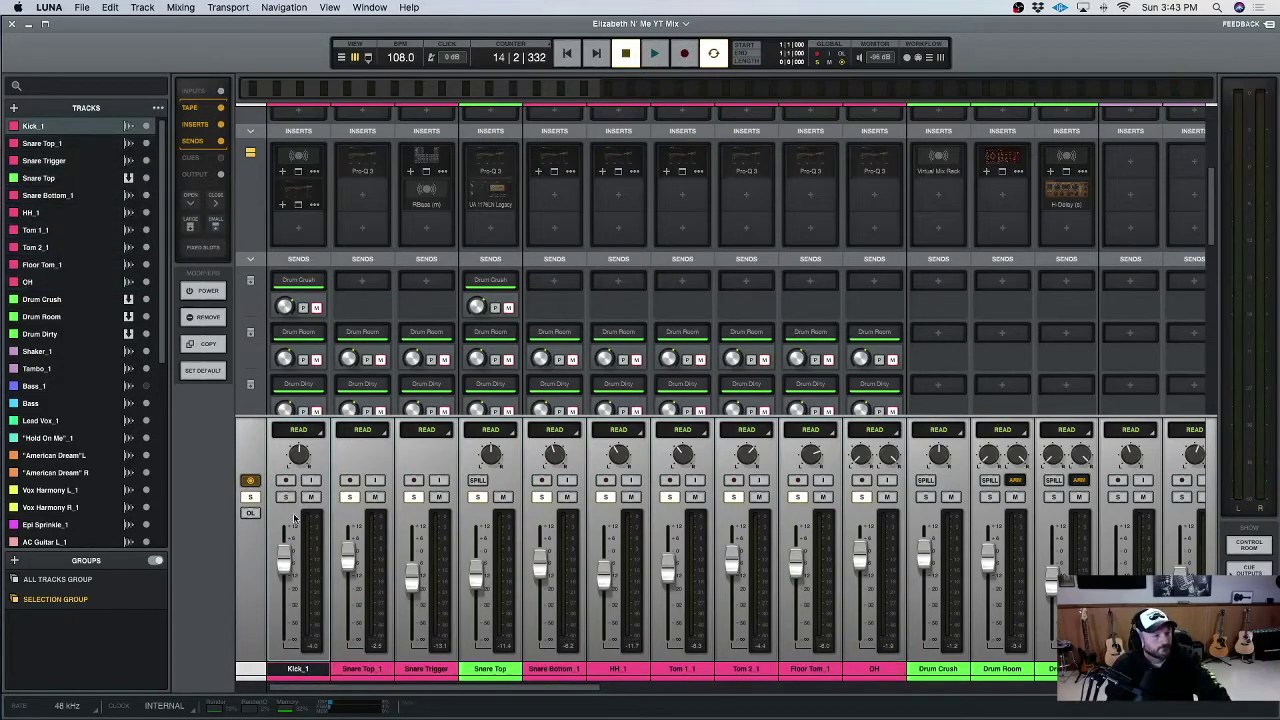
pyautogui.keyDown('shift'); pyautogui.click(873, 668); pyautogui.keyUp('shift')
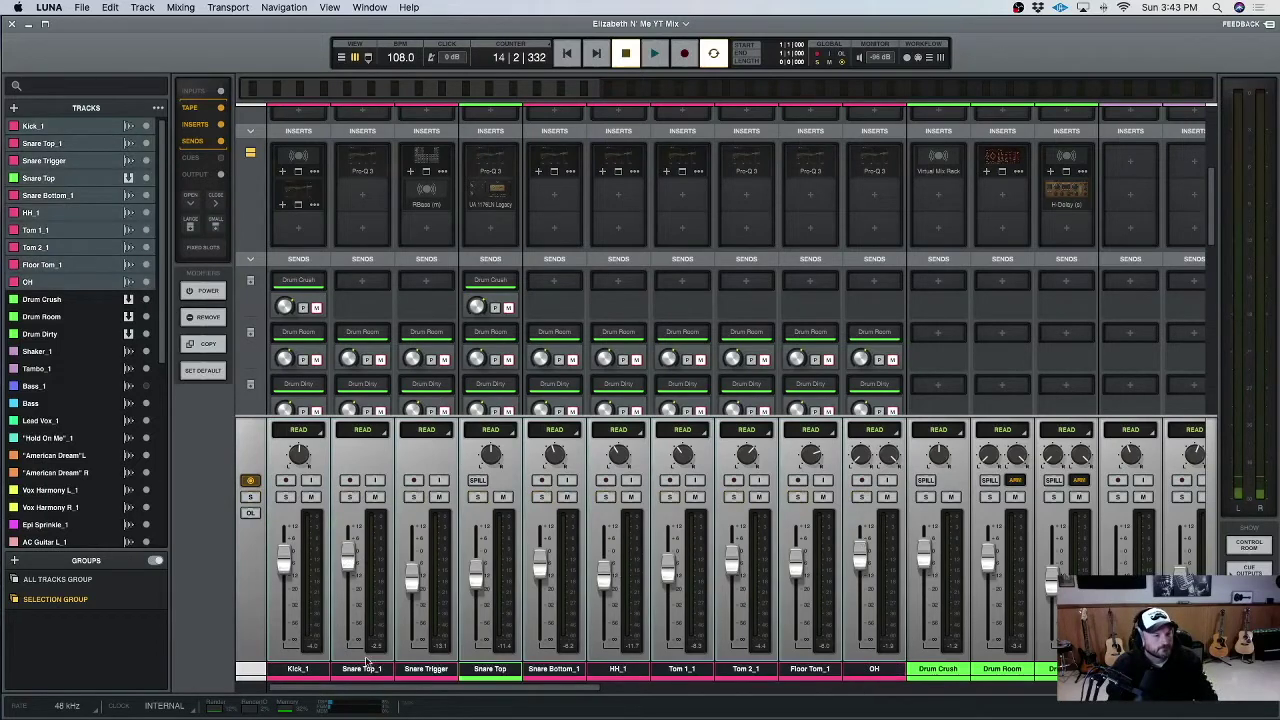
# Select only the Kick_1 track, solo it, and listen to the kick on its own.
pyautogui.click(290, 670)
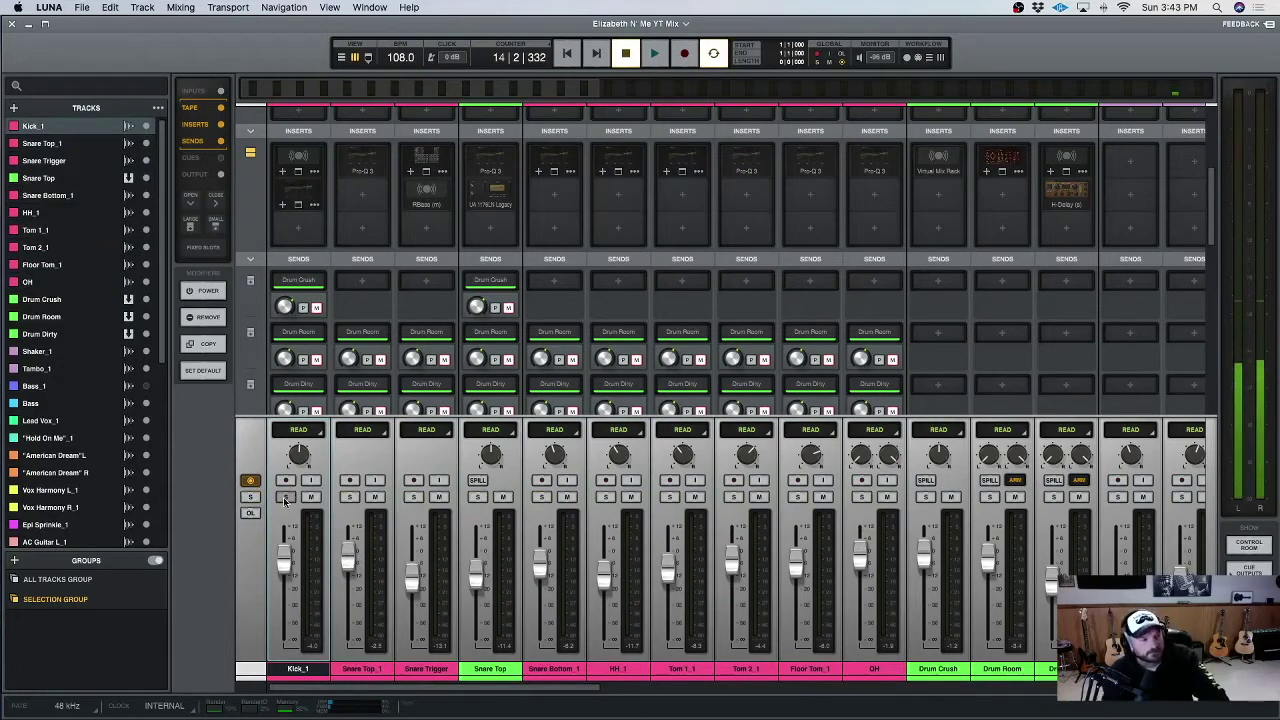
pyautogui.click(285, 497)
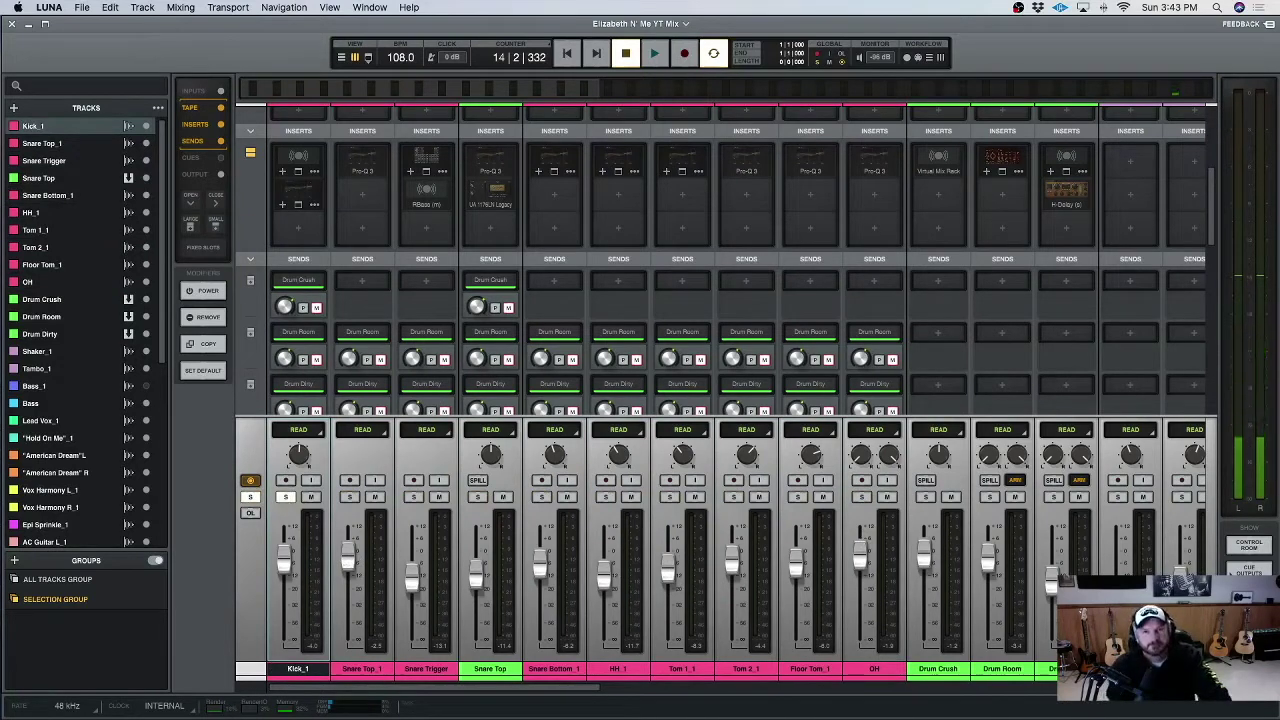
pyautogui.press('space')
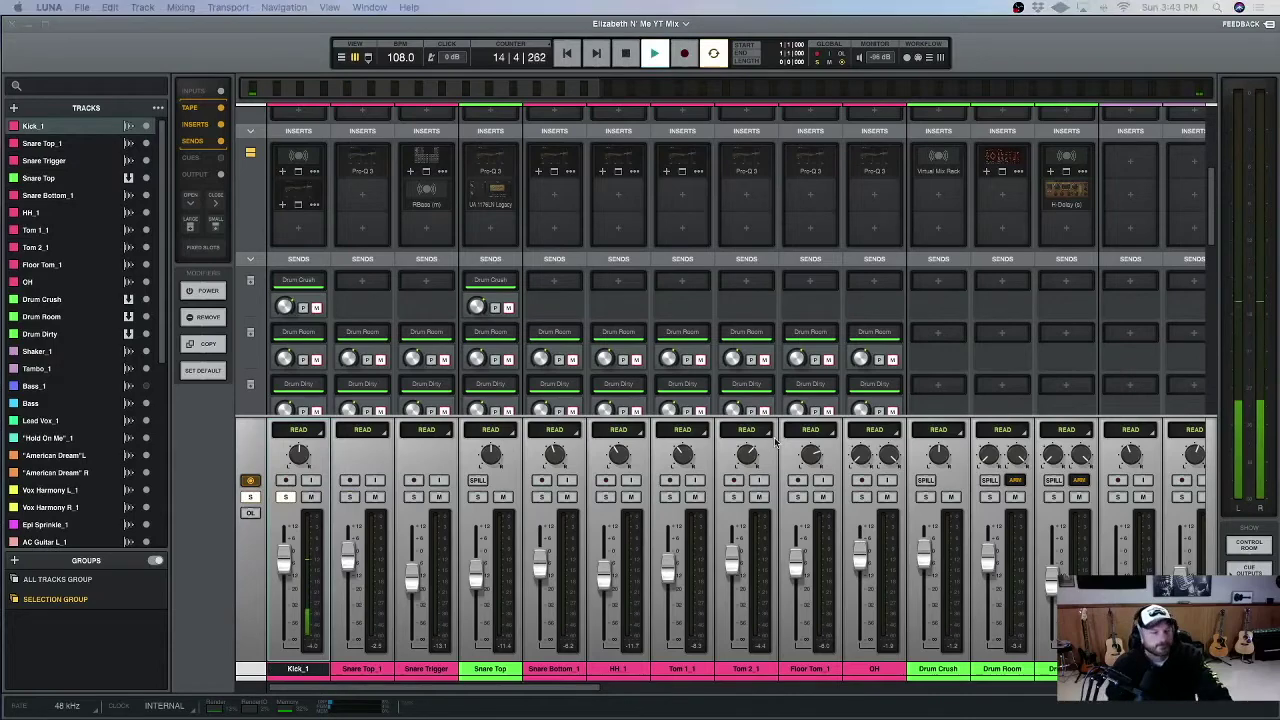
pyautogui.scroll(4, 628, 446)
pyautogui.scroll(-4, 620, 446)
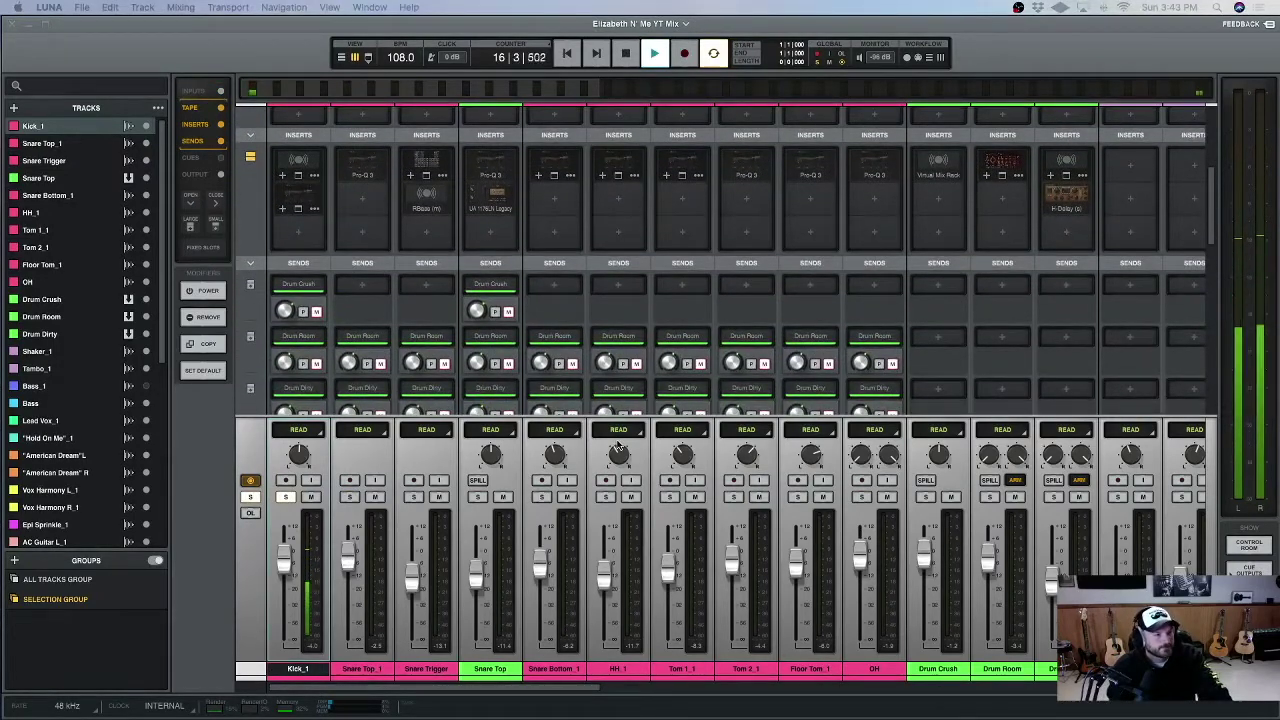
pyautogui.scroll(2, 618, 447)
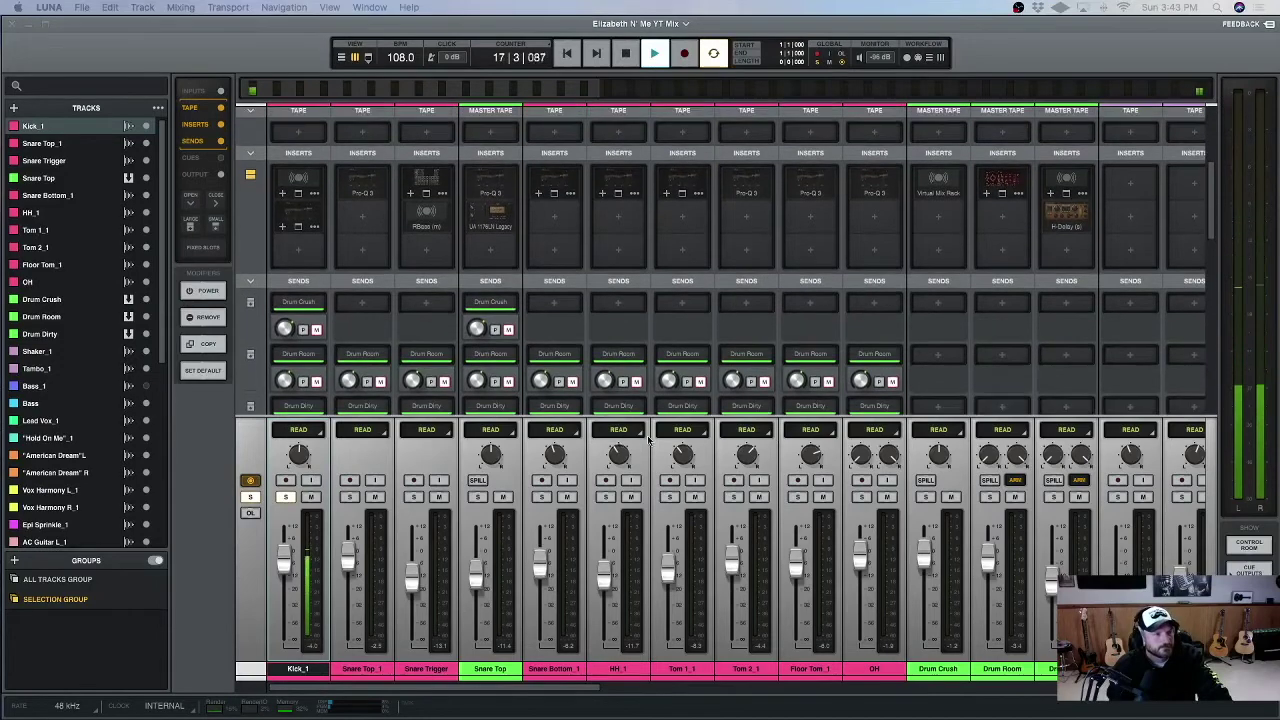
pyautogui.press('space')
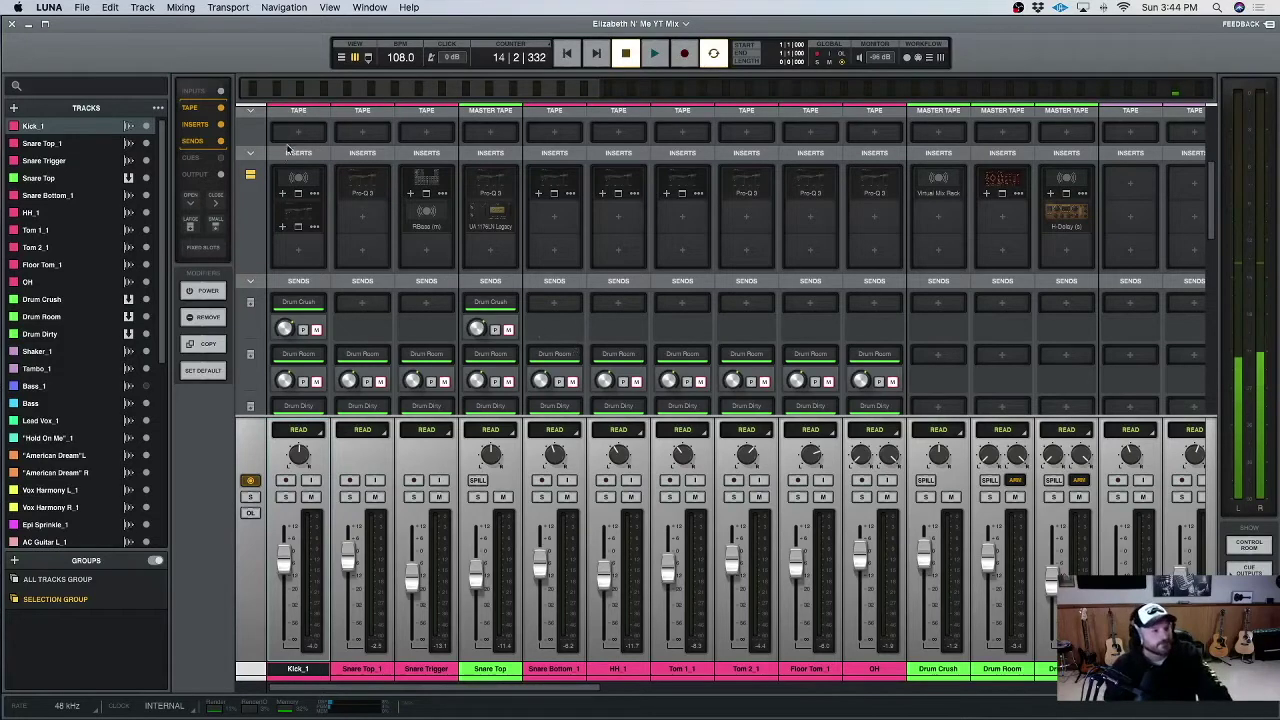
# Open the RBass plug-in on Kick_1's first insert, enable it, and move its window clear of the kick channel.
pyautogui.click(297, 179)
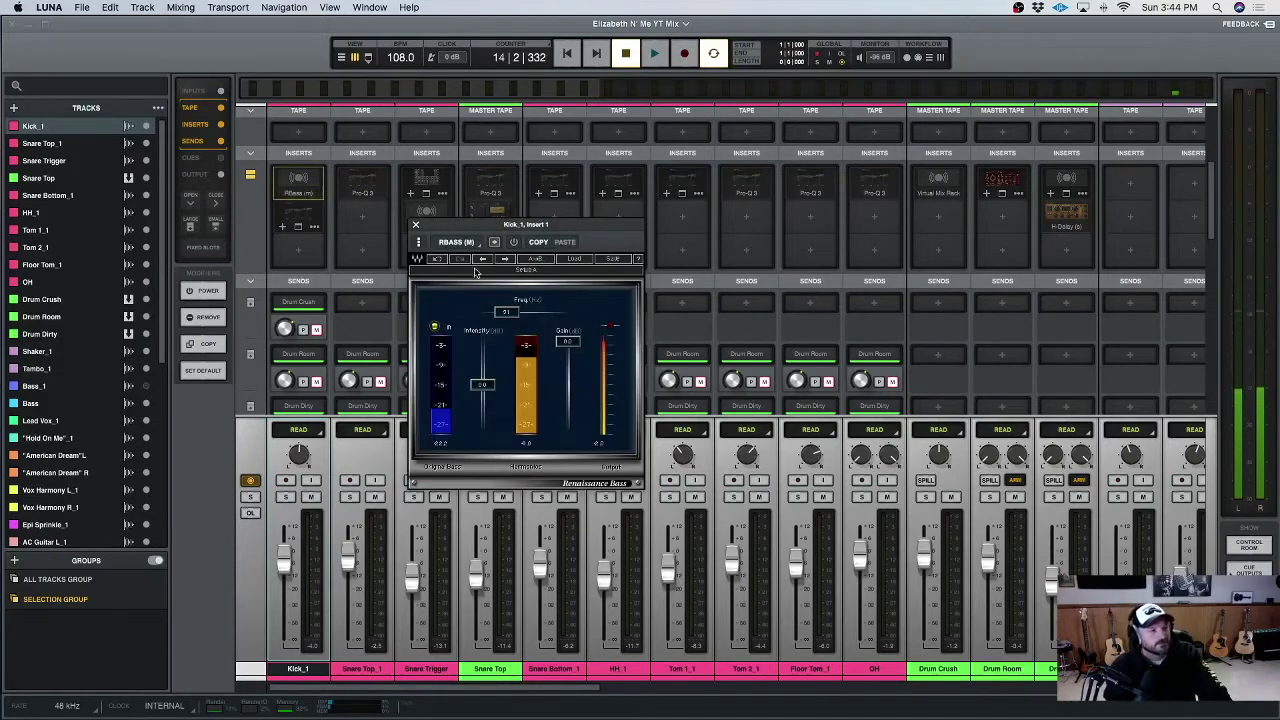
pyautogui.rightClick(300, 186)
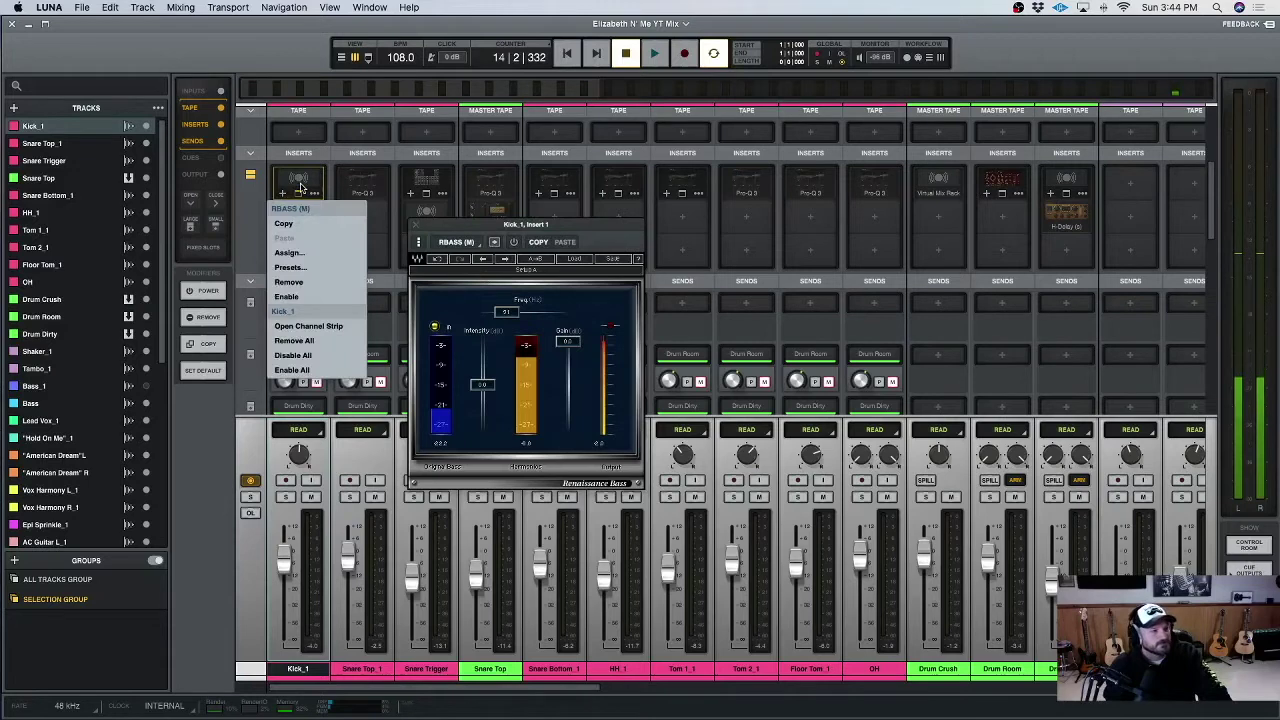
pyautogui.click(313, 300)
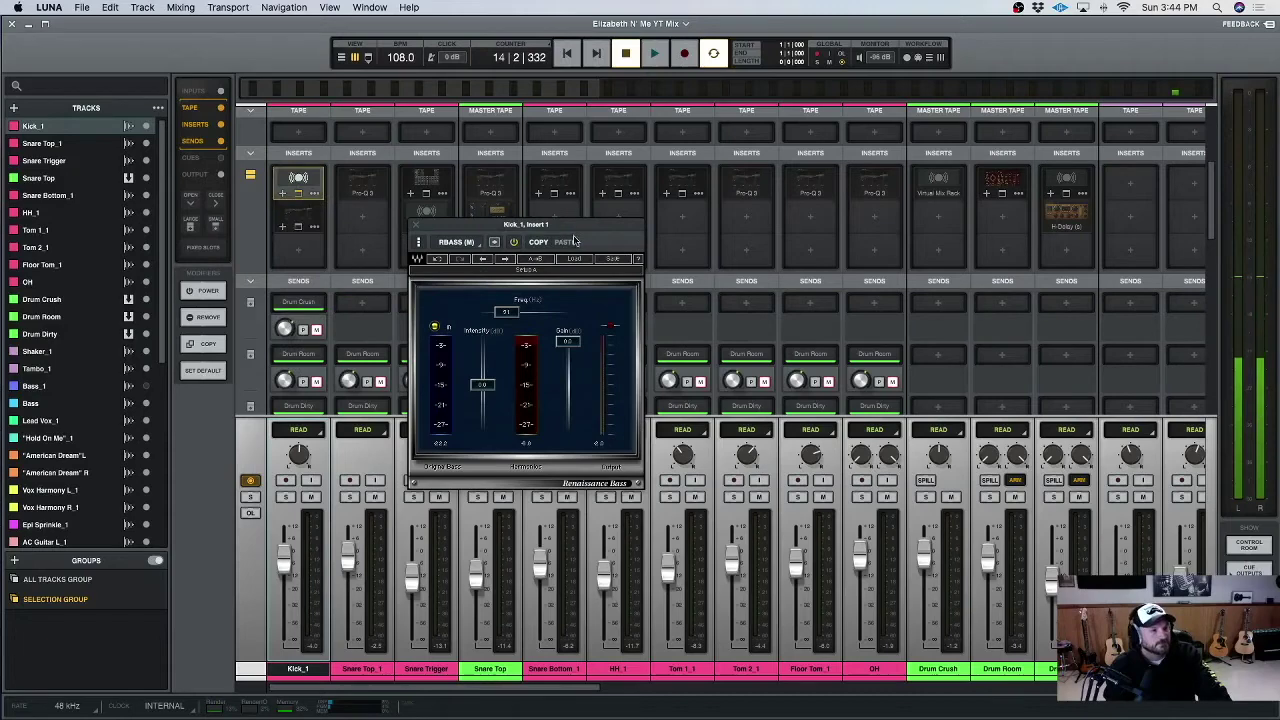
pyautogui.moveTo(600, 226); pyautogui.dragTo(852, 222)
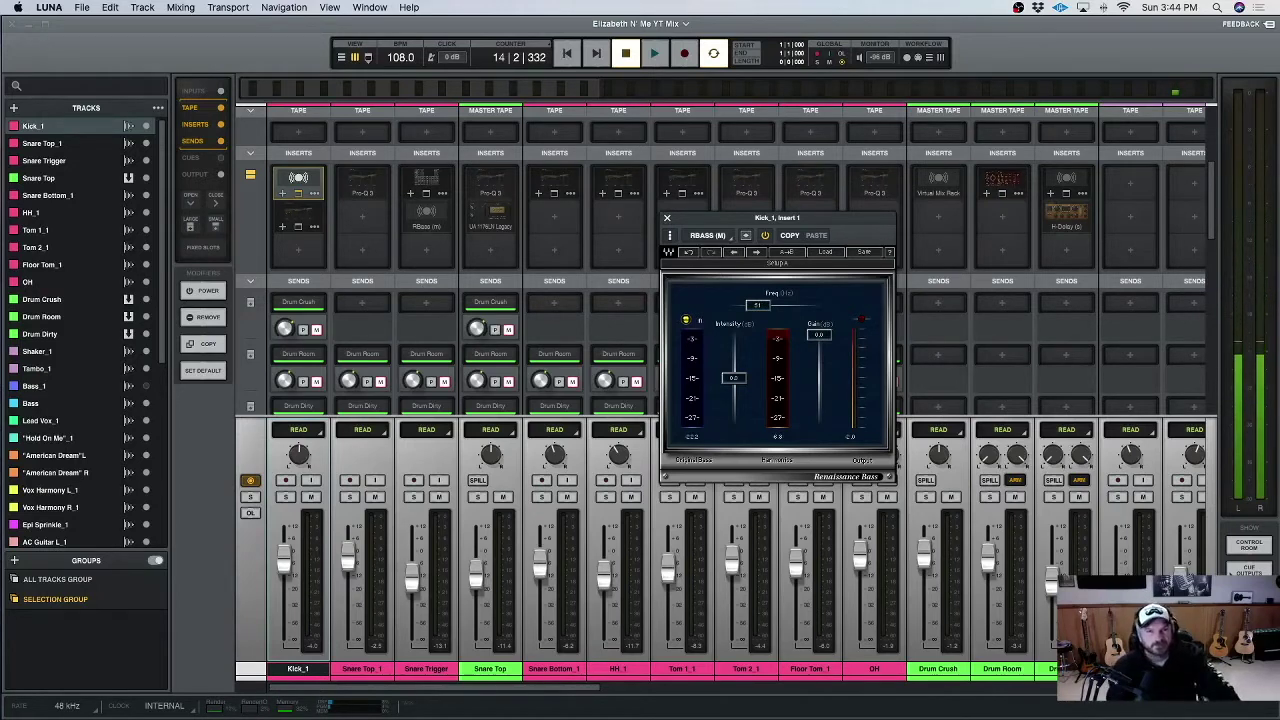
# Play back the soloed kick and check the record arm and input monitoring on the armed track at the mixer's far end.
pyautogui.press('space')
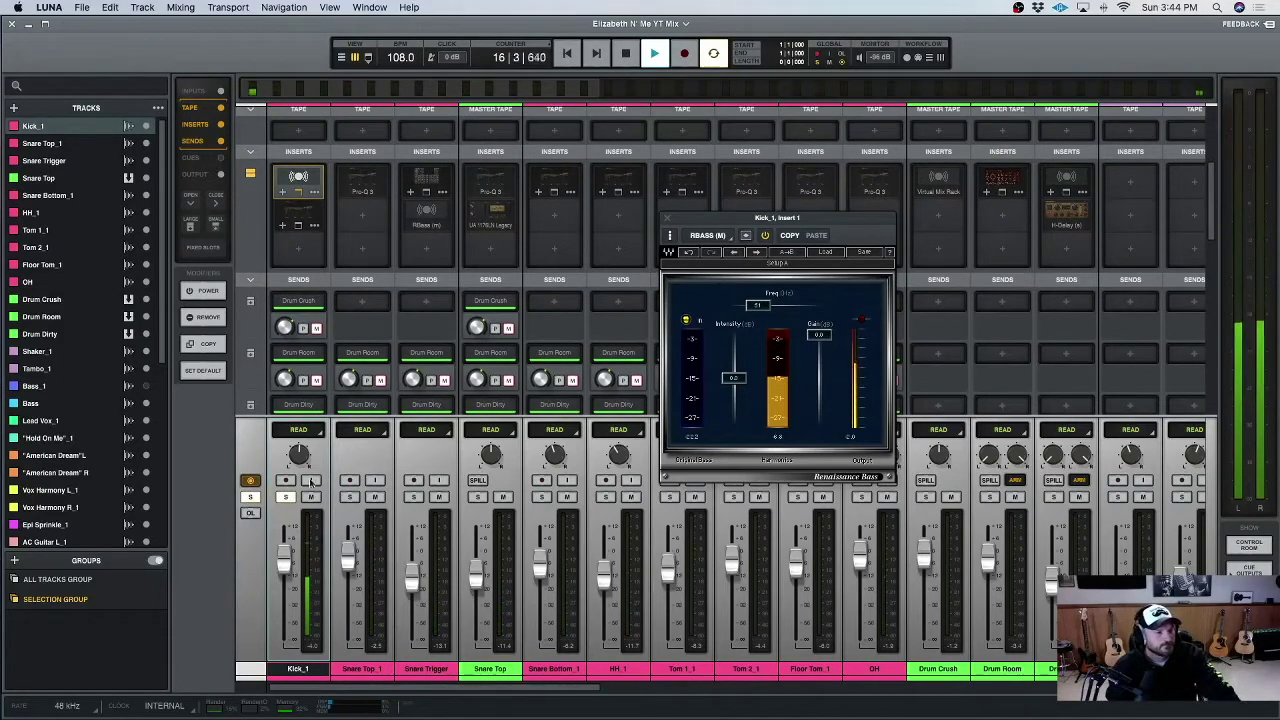
pyautogui.hscroll(10, 1008, 362)
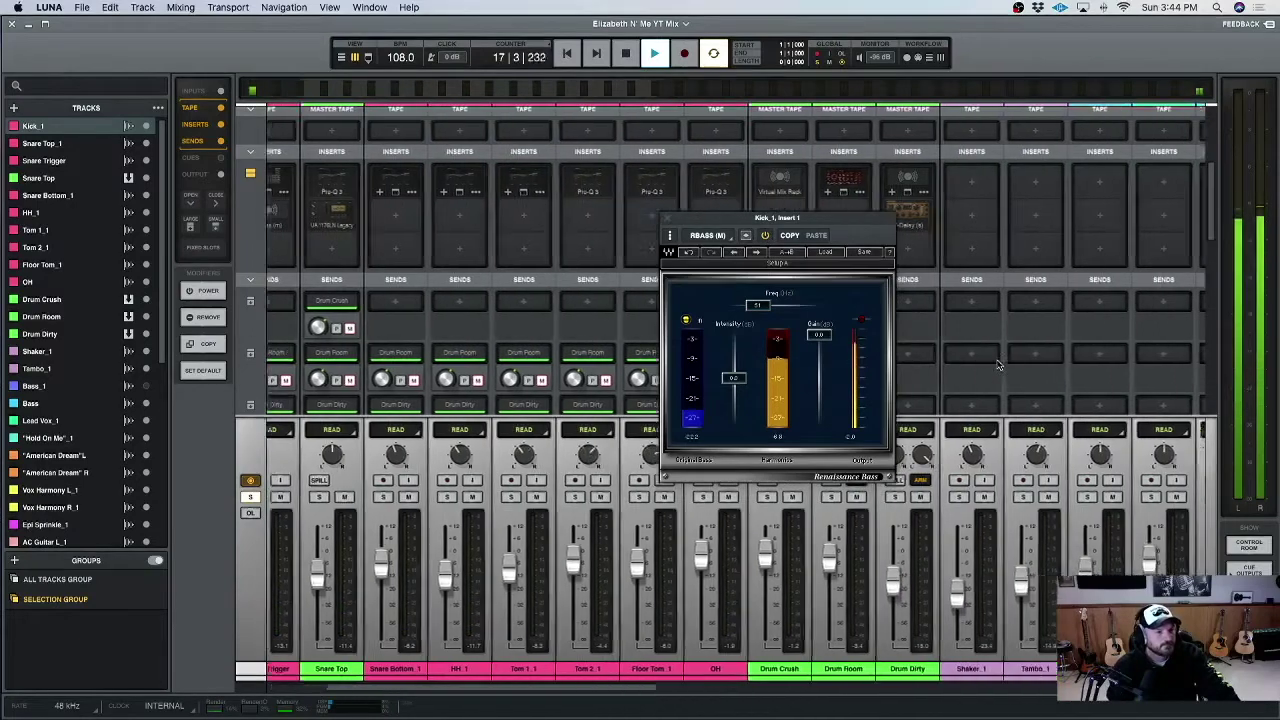
pyautogui.hscroll(10, 1008, 362)
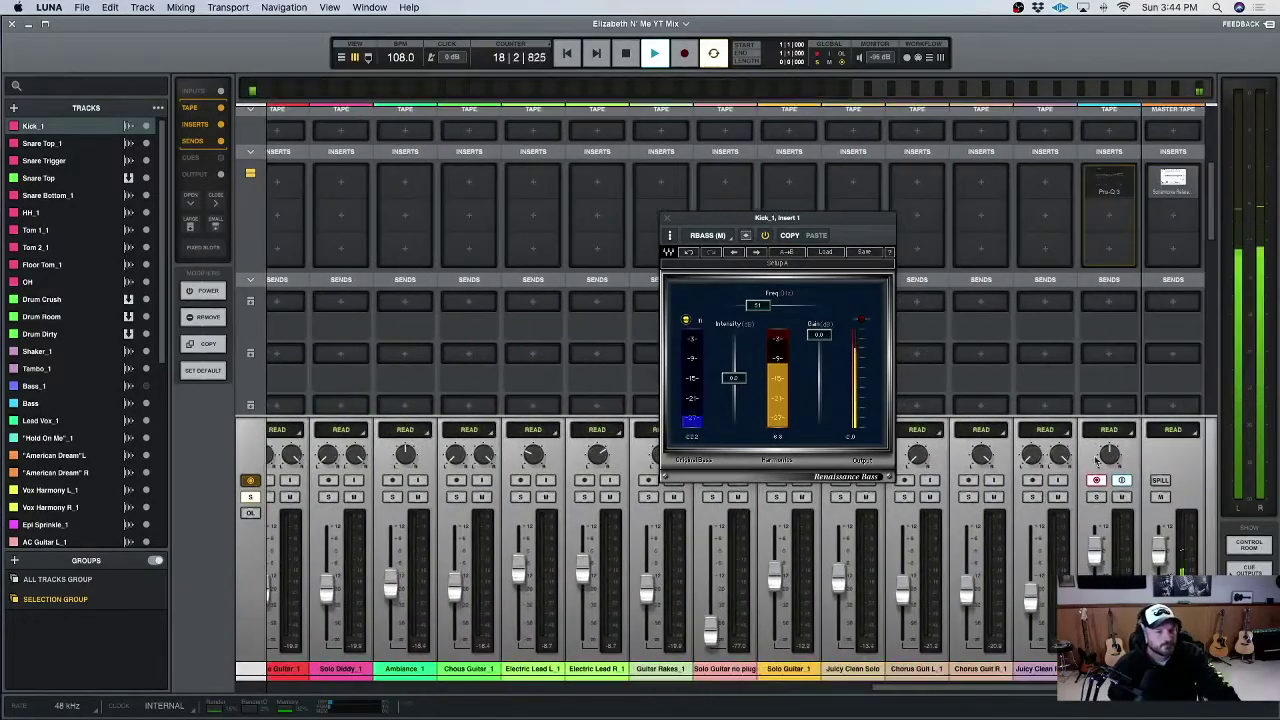
pyautogui.click(1121, 481)
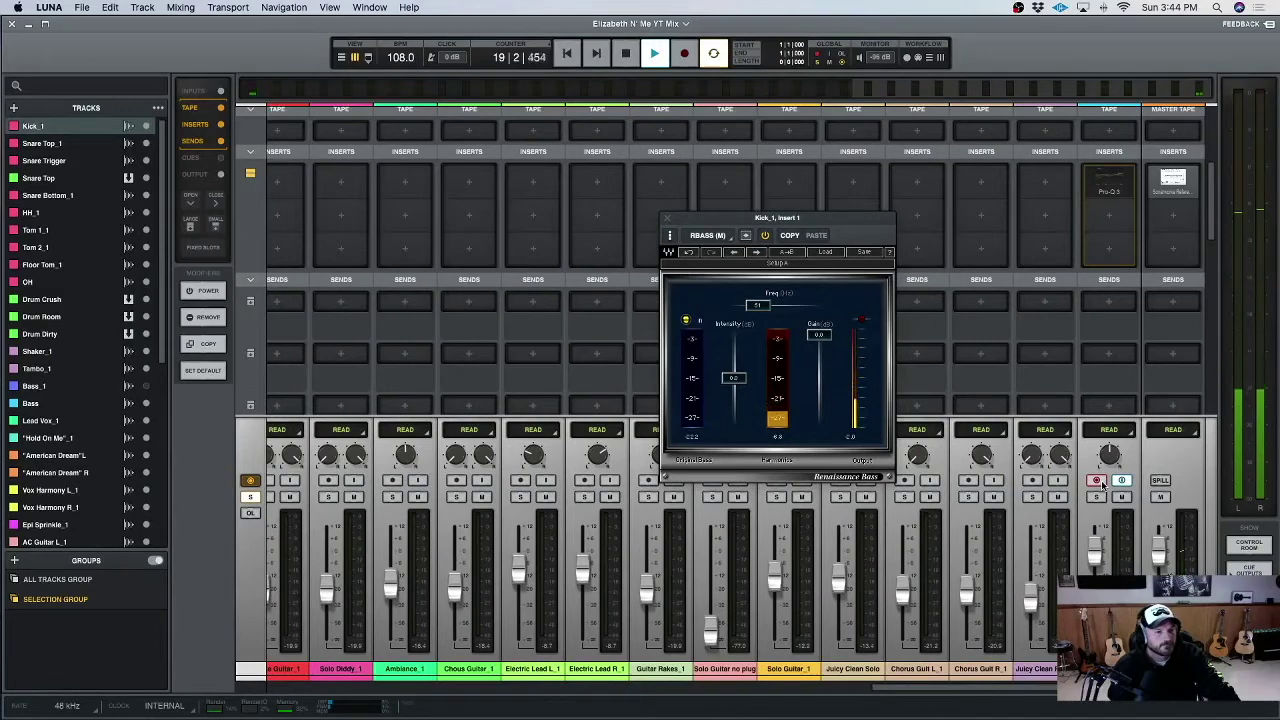
pyautogui.click(1097, 481)
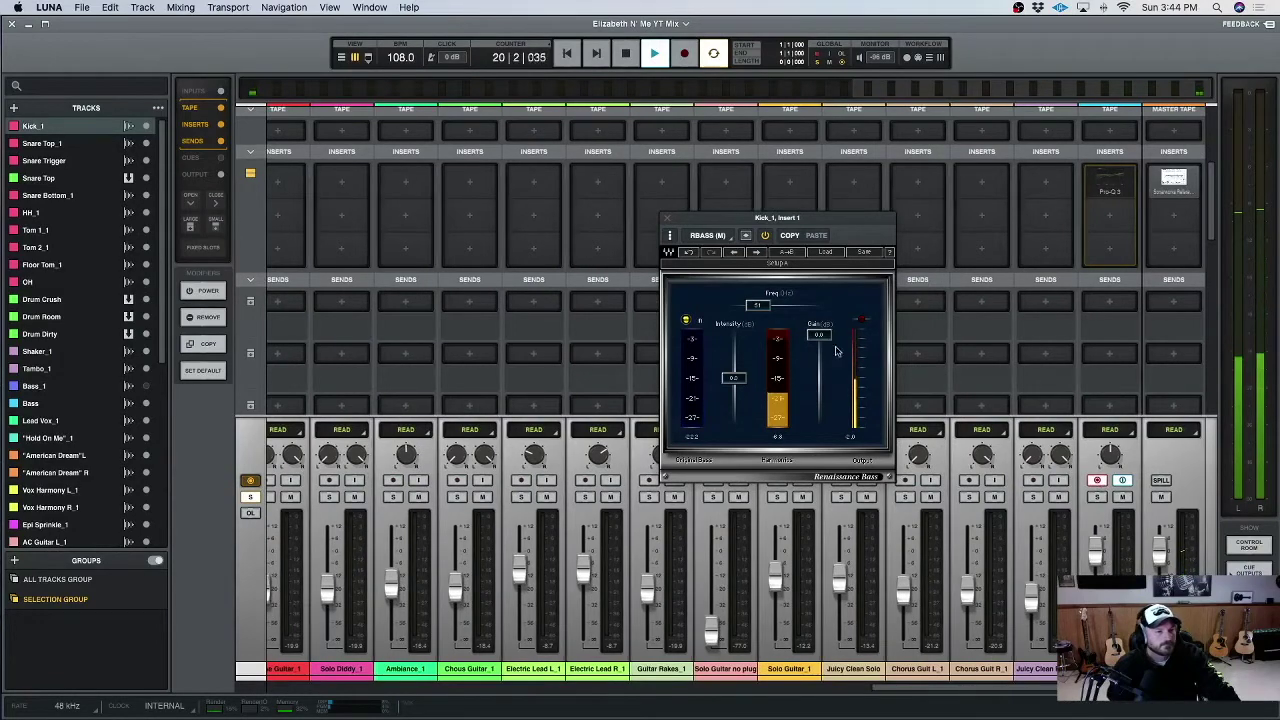
# Raise the RBass intensity on Kick_1 to about 3.1 and compare the soloed kick with the plug-in bypassed and engaged.
pyautogui.hscroll(-15, 540, 311)
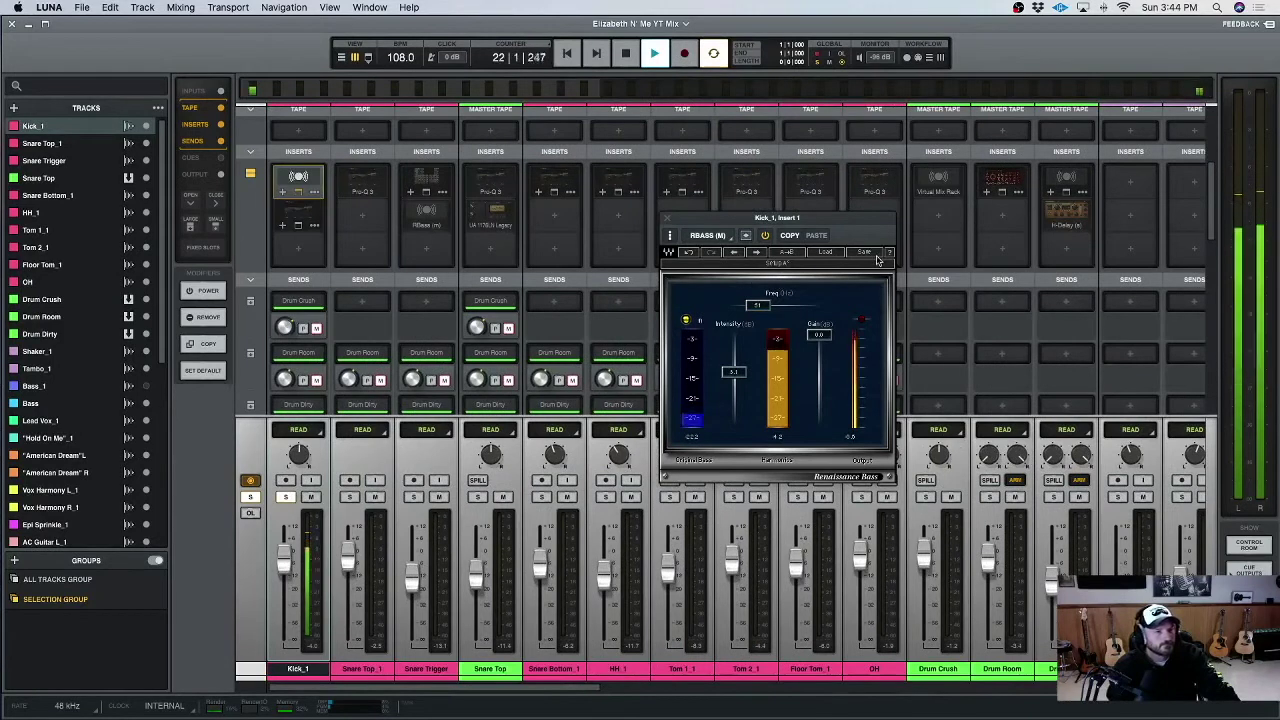
pyautogui.press('space')
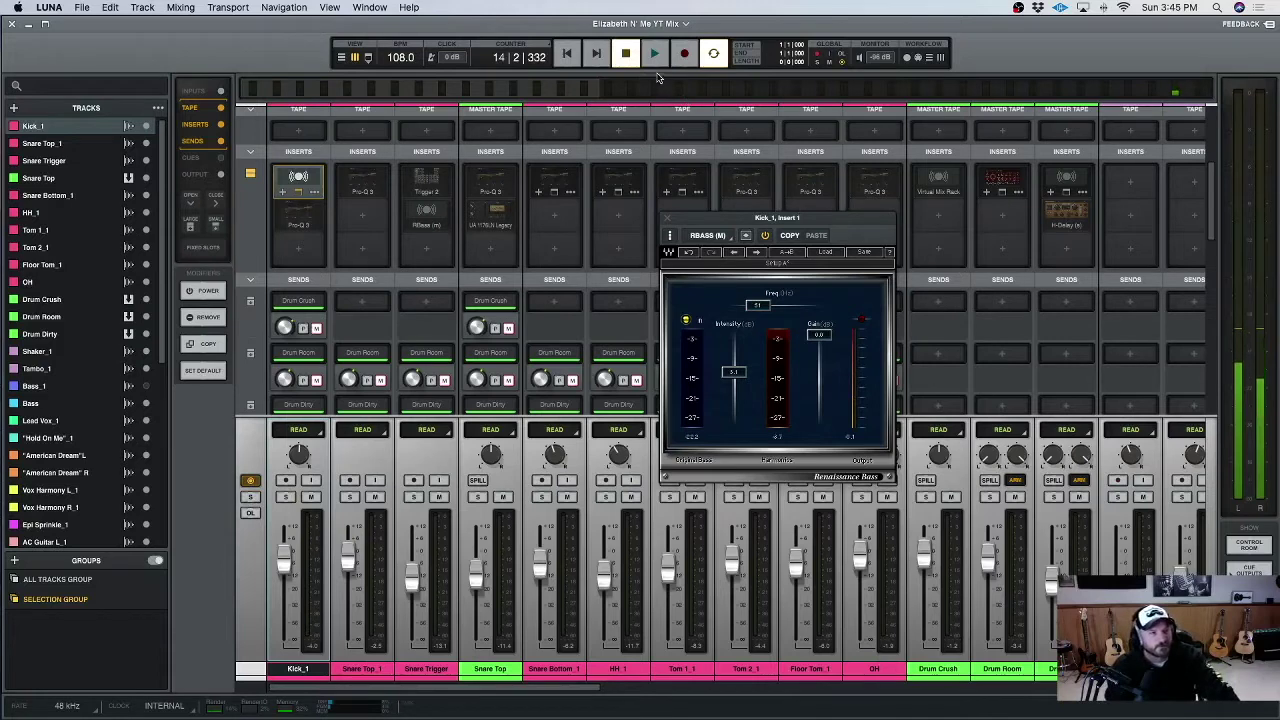
pyautogui.click(653, 54)
pyautogui.click(287, 498)
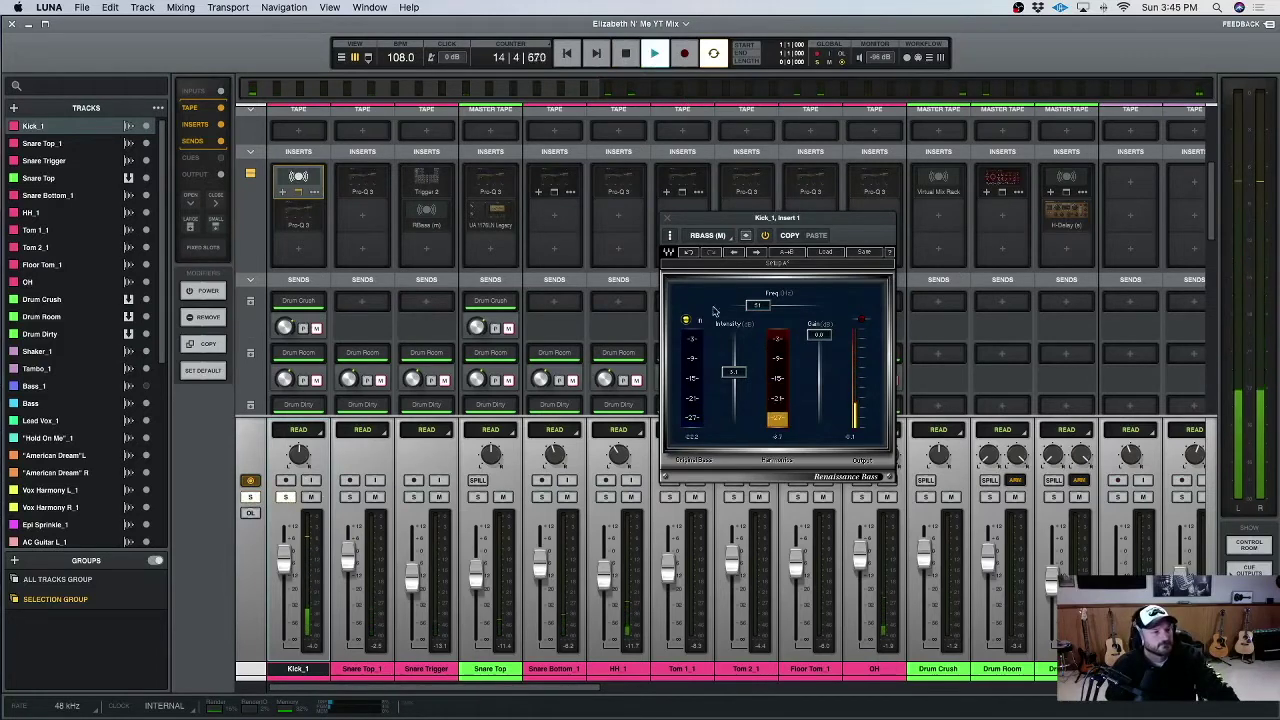
pyautogui.click(766, 237)
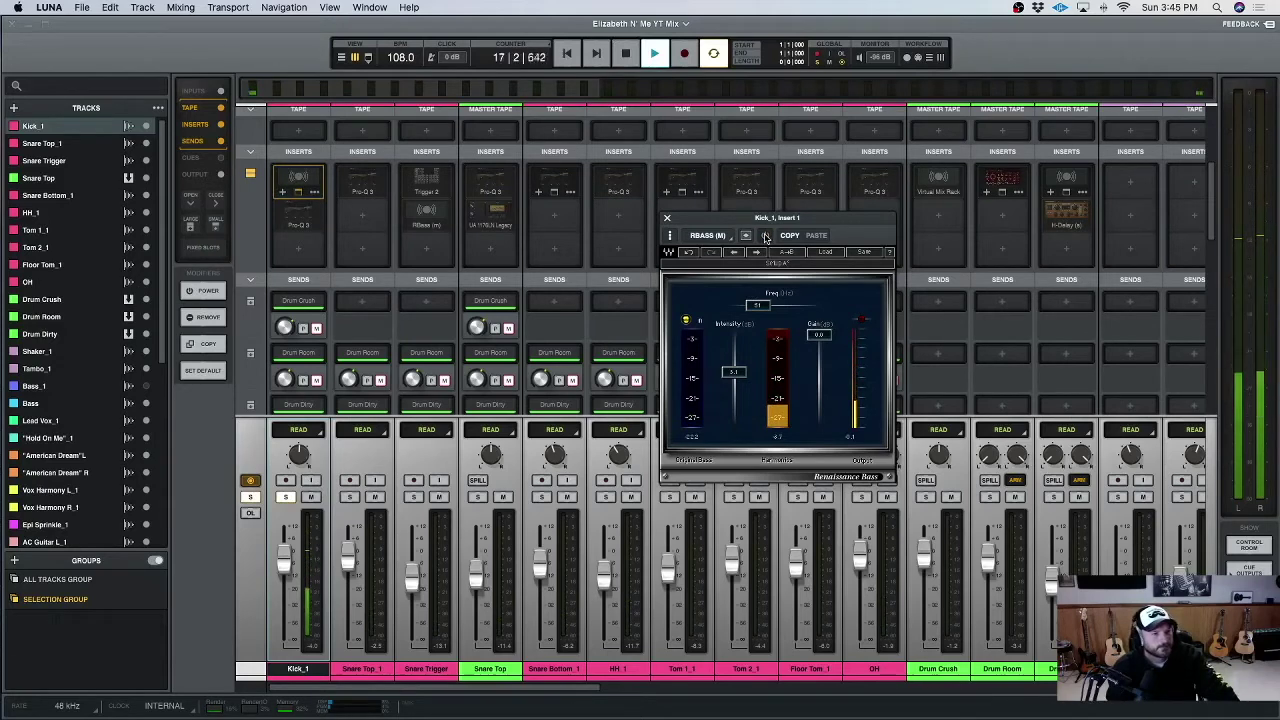
pyautogui.click(766, 237)
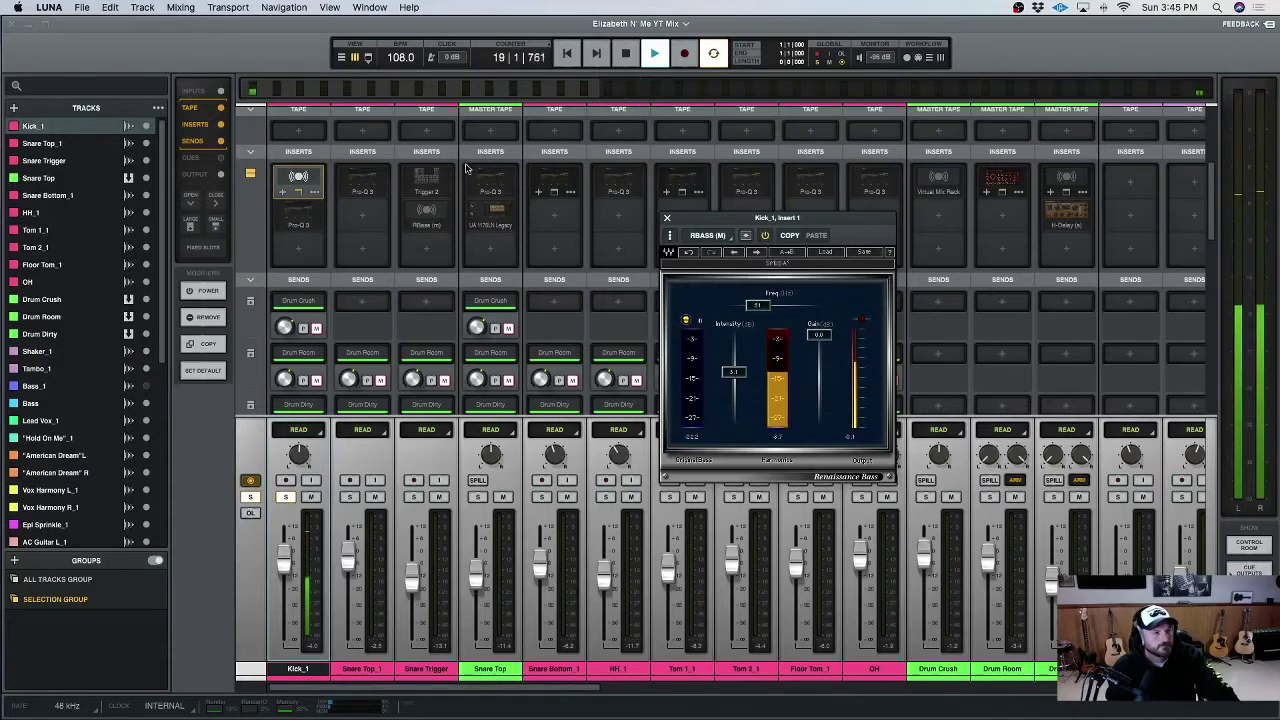
pyautogui.click(626, 55)
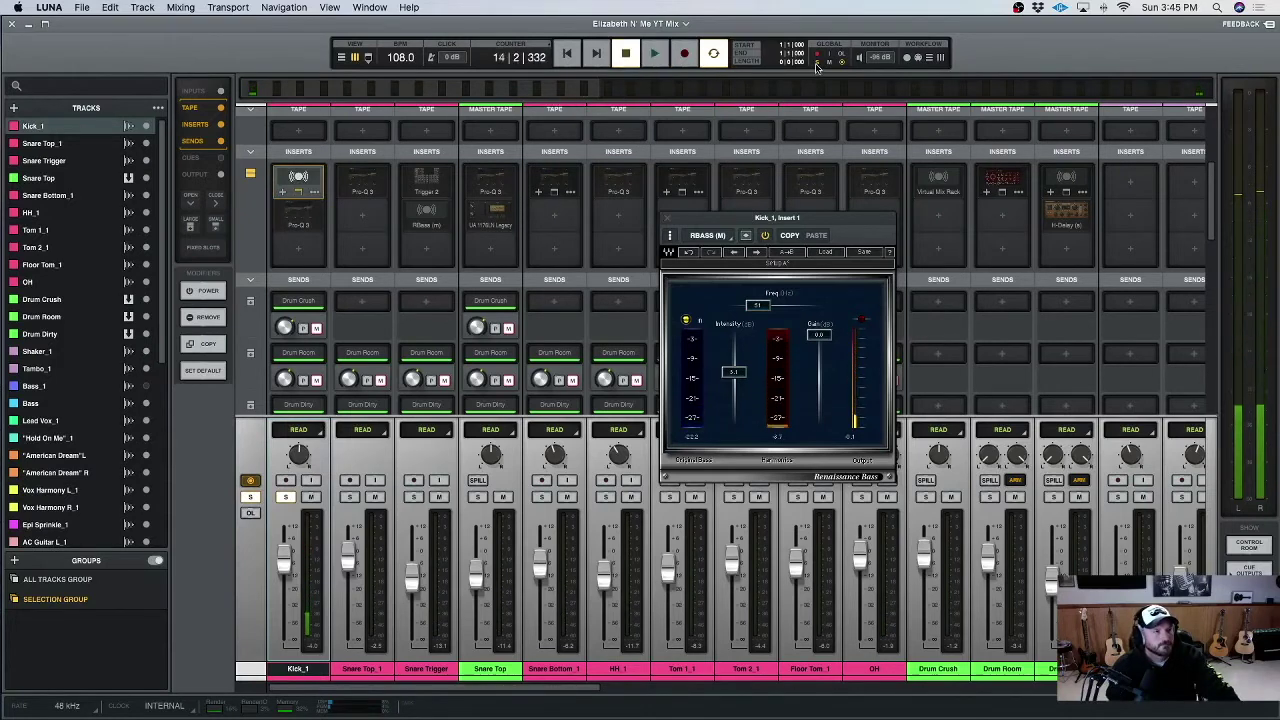
pyautogui.click(668, 219)
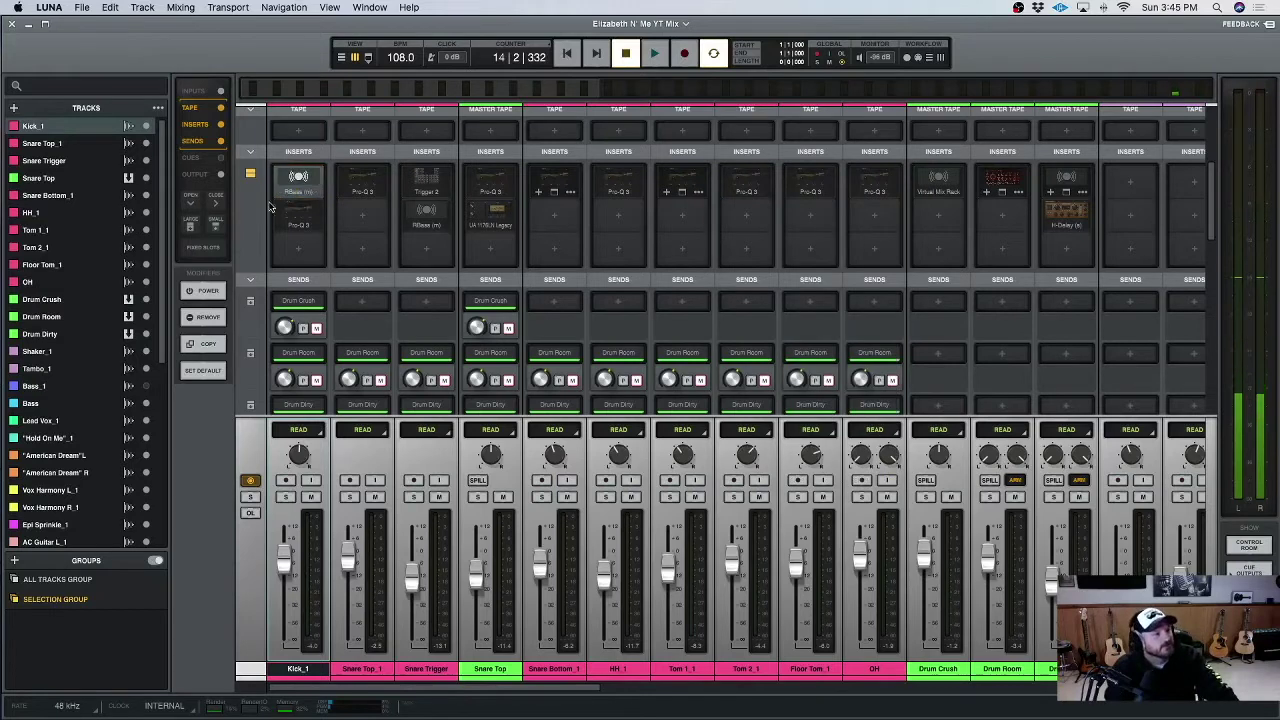
# Open the Pro-Q 3 on Kick_1's second insert, enable it, and move its window clear of the kick channel.
pyautogui.click(296, 218)
pyautogui.rightClick(296, 218)
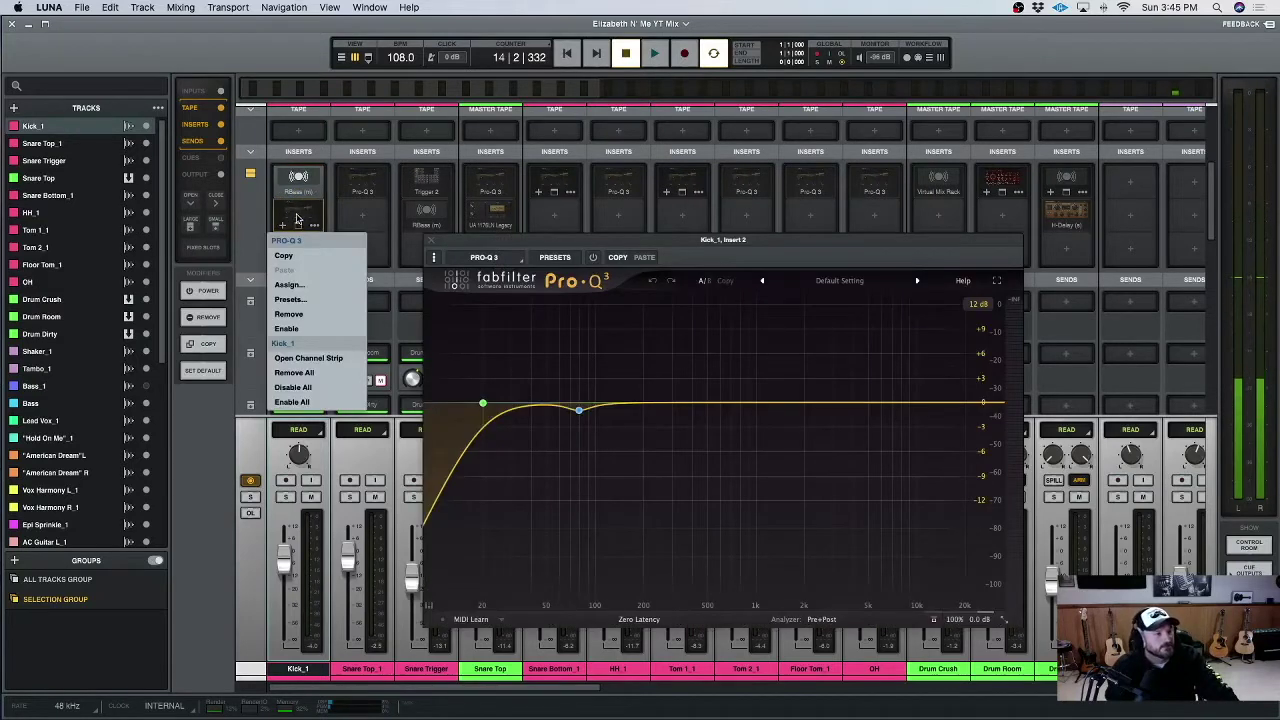
pyautogui.click(323, 333)
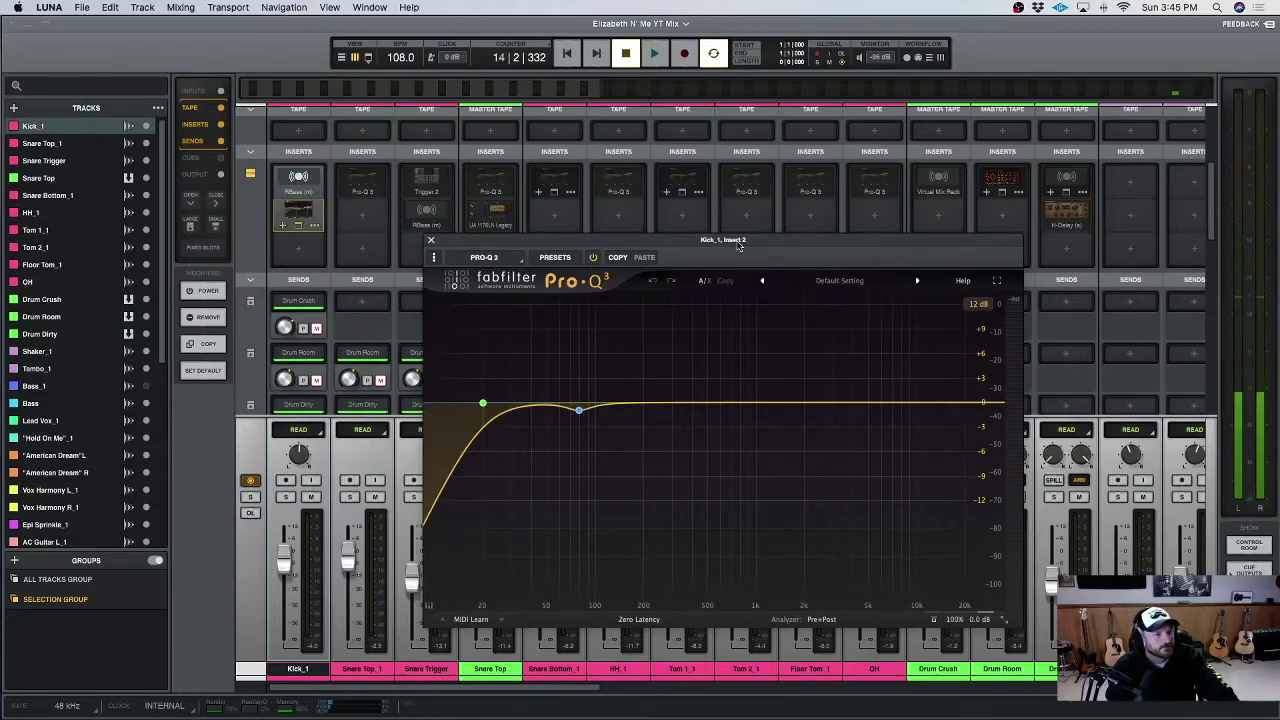
pyautogui.moveTo(745, 242); pyautogui.dragTo(819, 191)
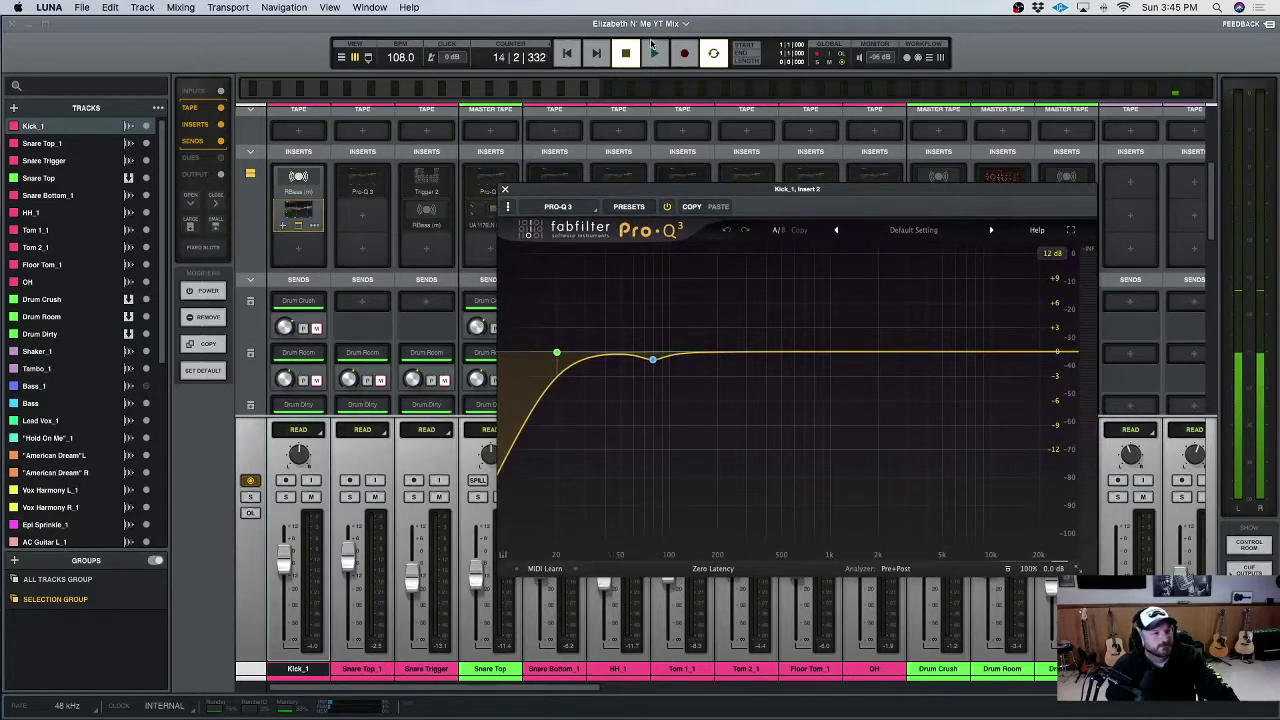
# Solo the kick and listen to it through the Pro-Q 3, closing the EQ window when done.
pyautogui.click(286, 497)
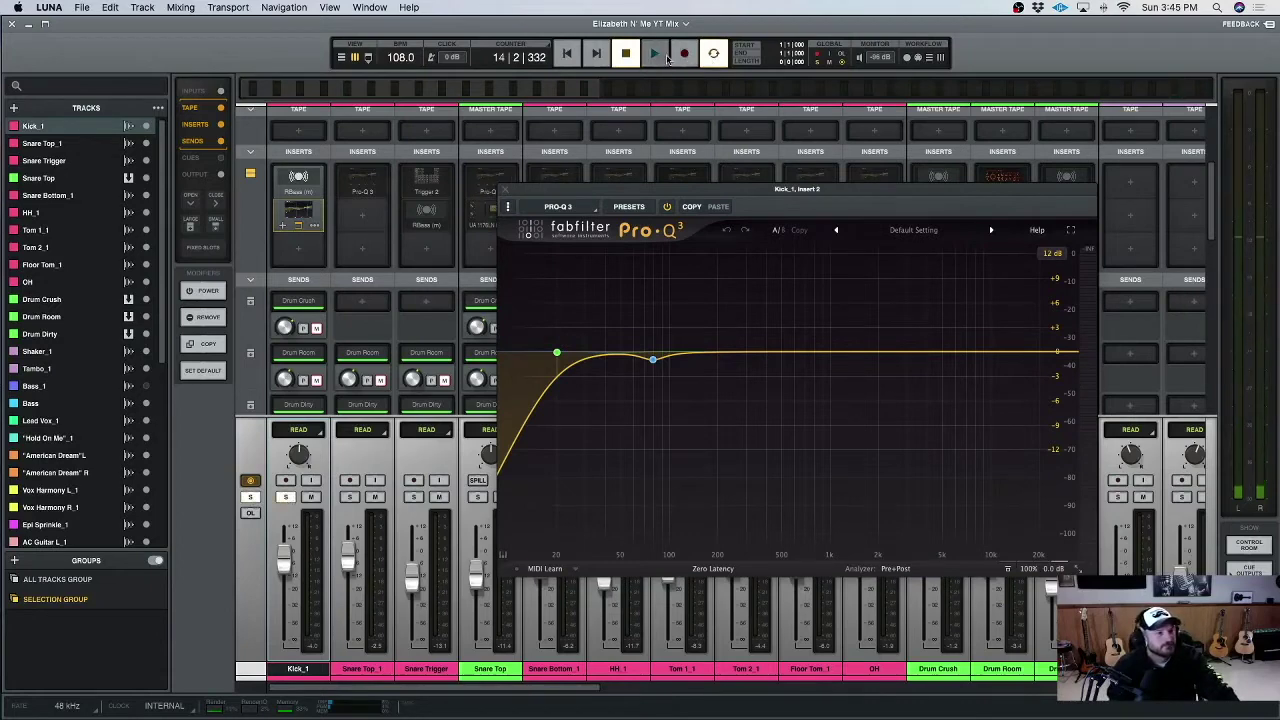
pyautogui.click(655, 55)
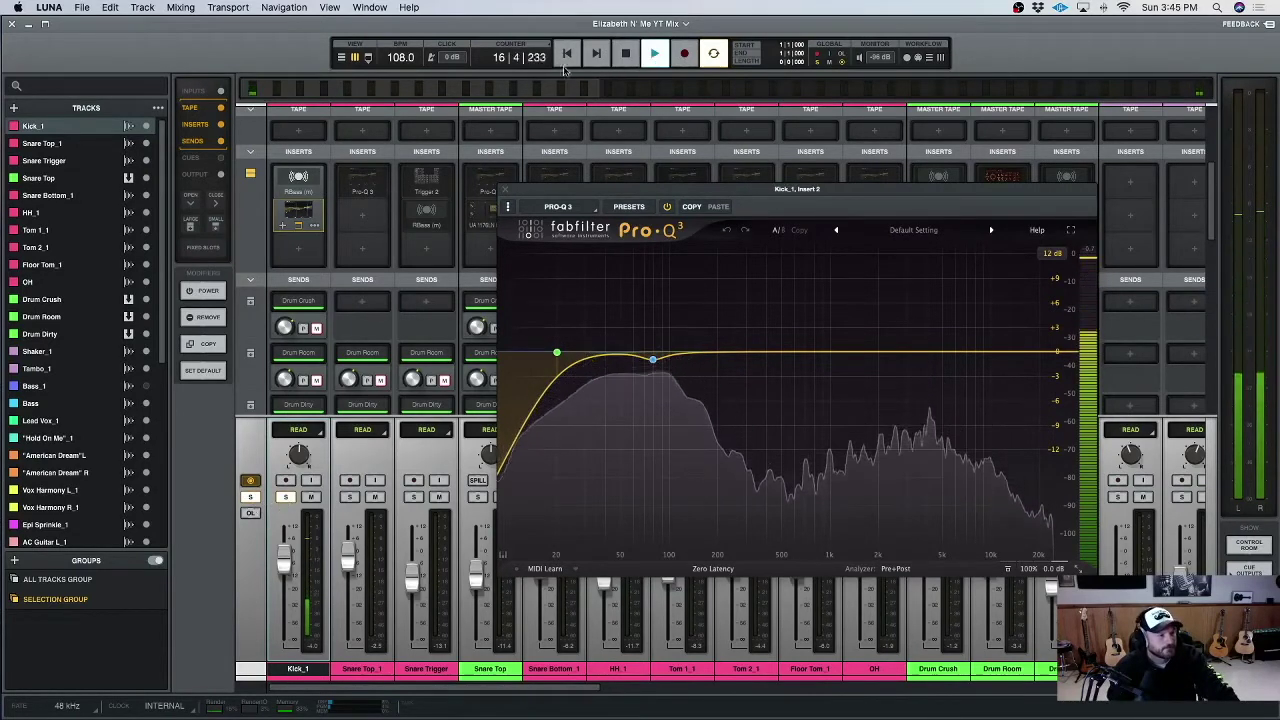
pyautogui.click(625, 55)
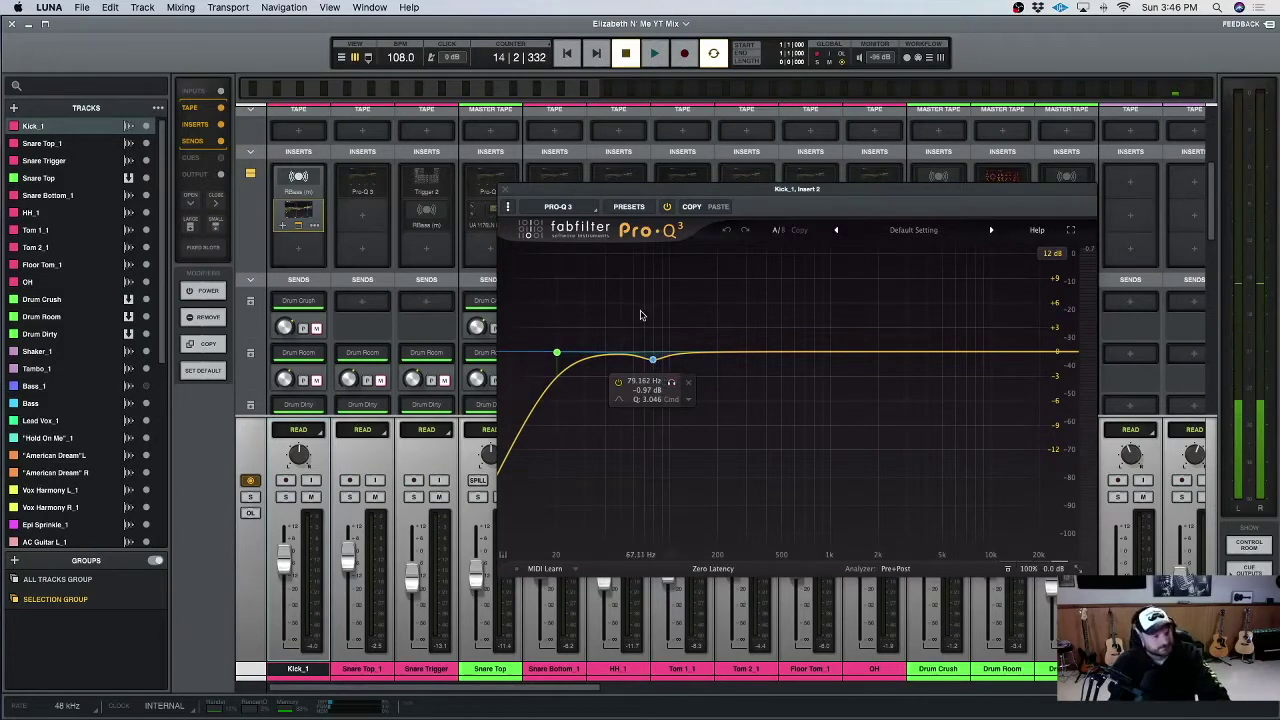
pyautogui.click(507, 197)
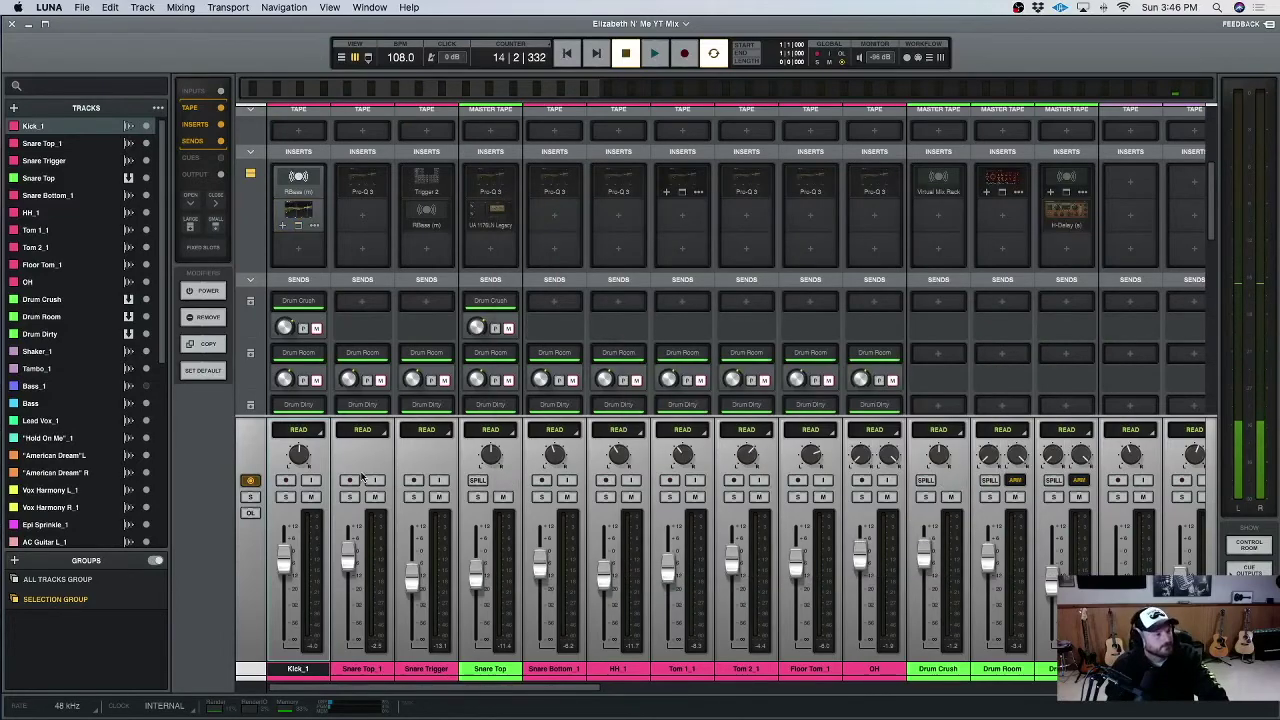
# Select the Snare Top_1 track and enable the Pro-Q 3 on its first insert.
pyautogui.scroll(-1, 318, 327)
pyautogui.scroll(-1, 318, 327)
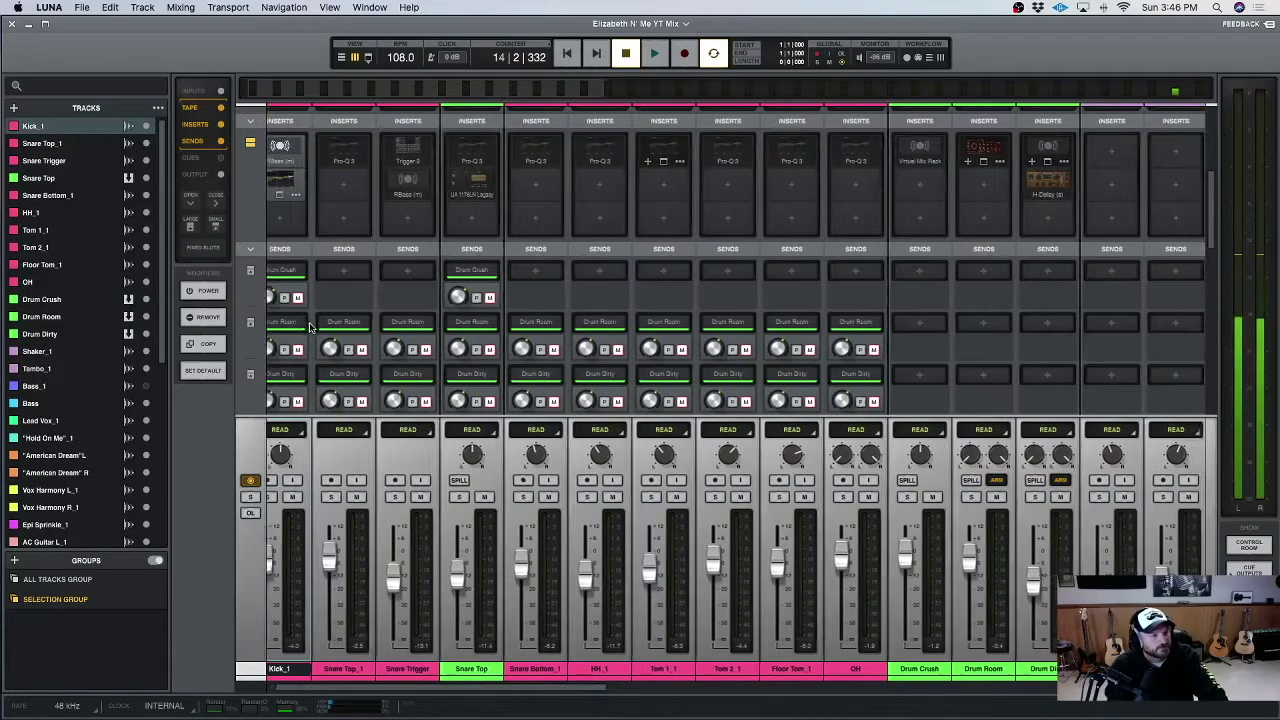
pyautogui.scroll(-4, 306, 355)
pyautogui.scroll(5, 306, 360)
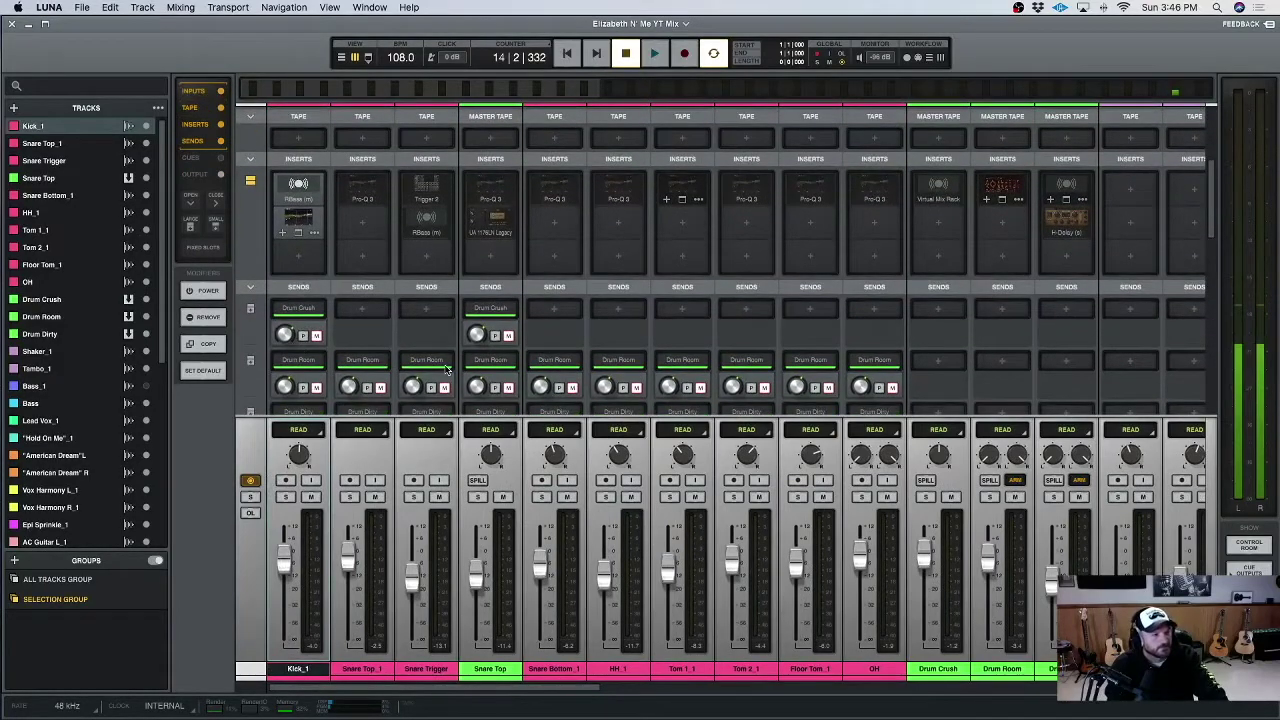
pyautogui.scroll(8, 410, 360)
pyautogui.click(380, 350)
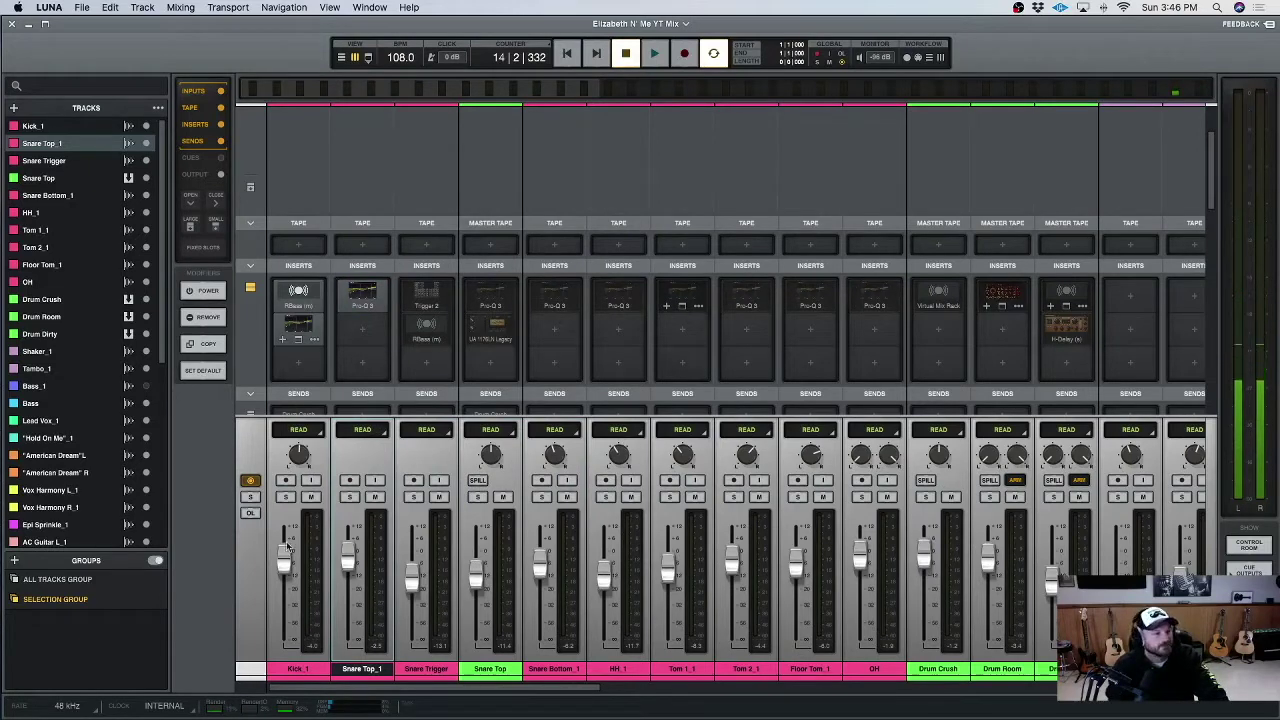
# Solo Snare Top_1, listen to it on its own, and clear the solo.
pyautogui.click(349, 497)
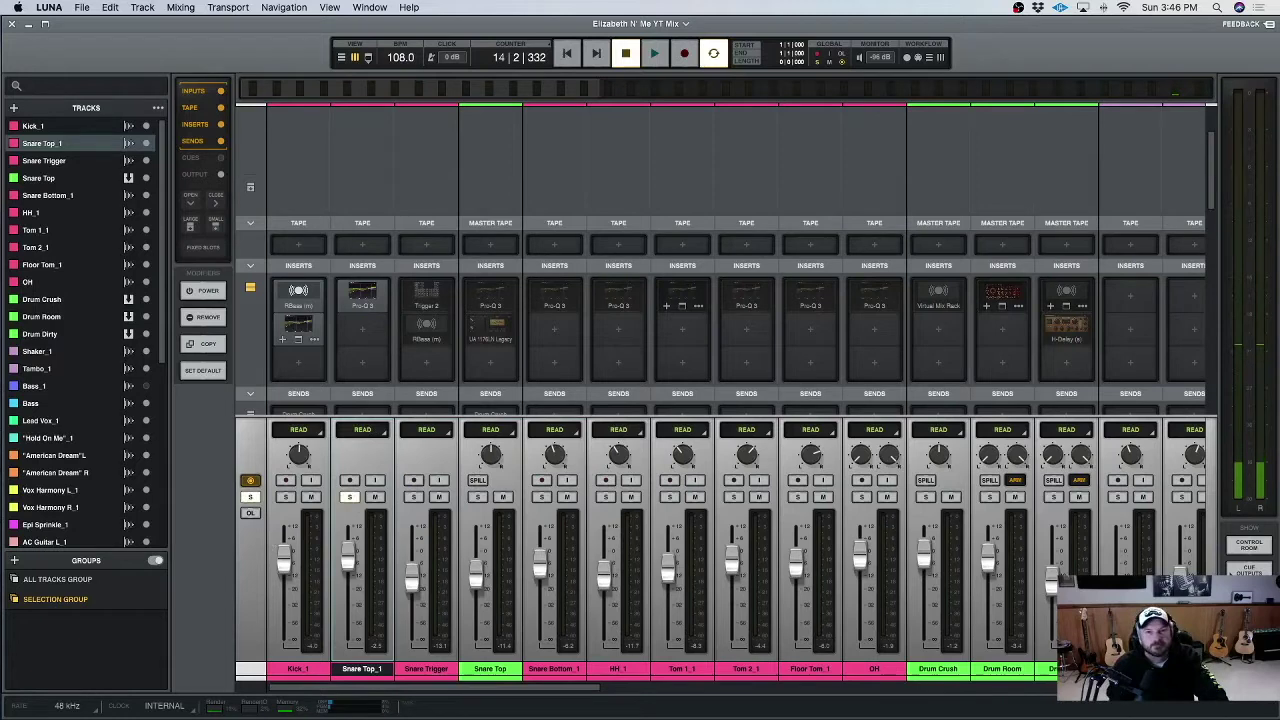
pyautogui.press('space')
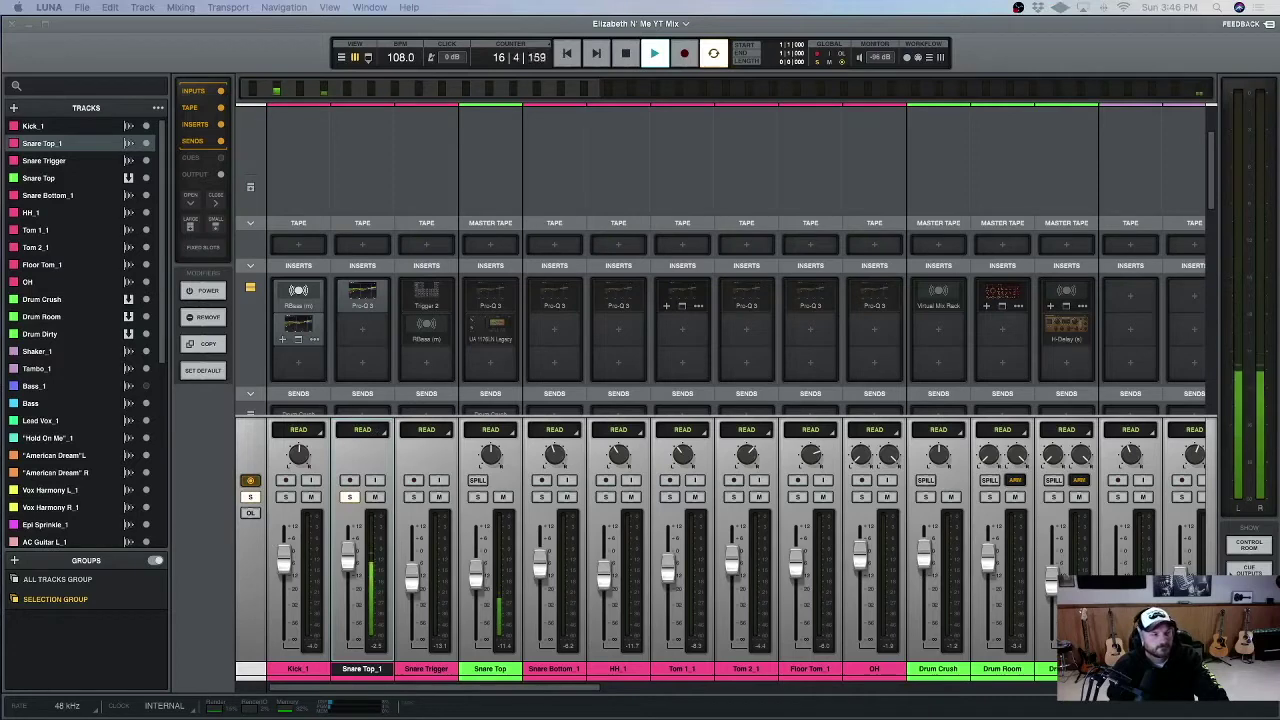
pyautogui.press('space')
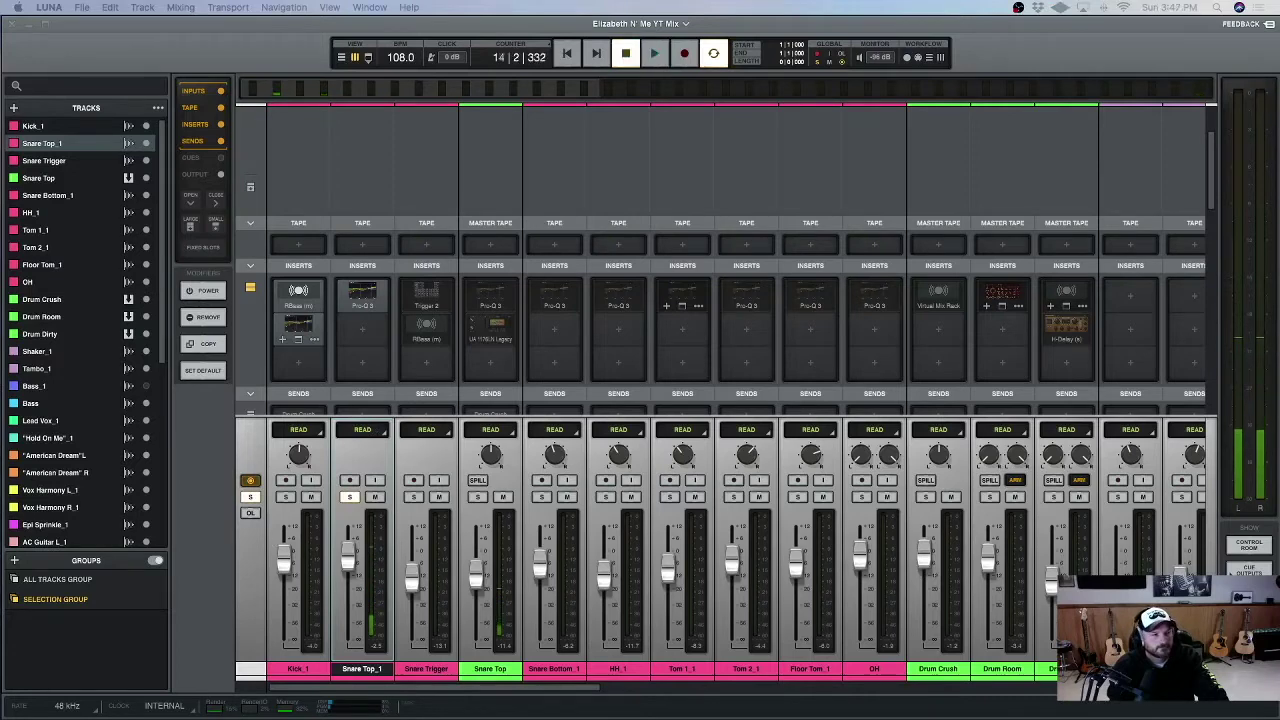
pyautogui.click(252, 497)
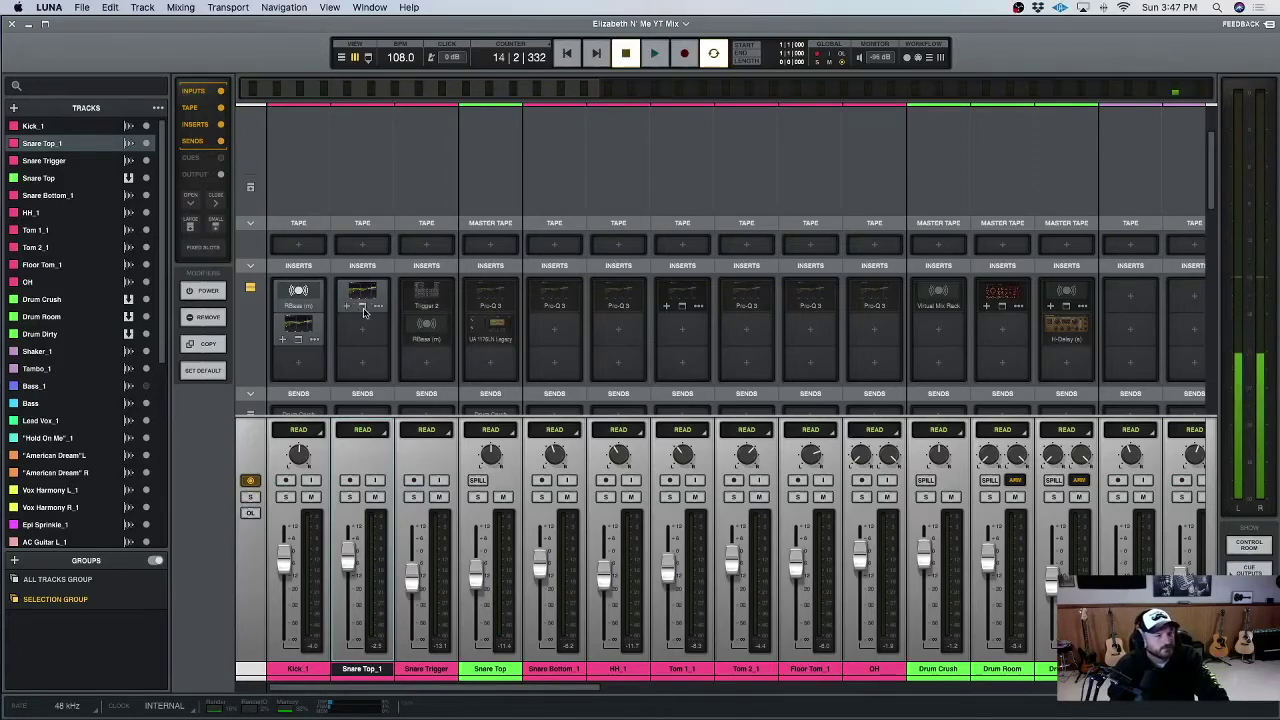
# Enable the Trigger 2 plug-in on the Snare Trigger track's first insert and open its window.
pyautogui.scroll(-5, 360, 376)
pyautogui.scroll(3, 366, 364)
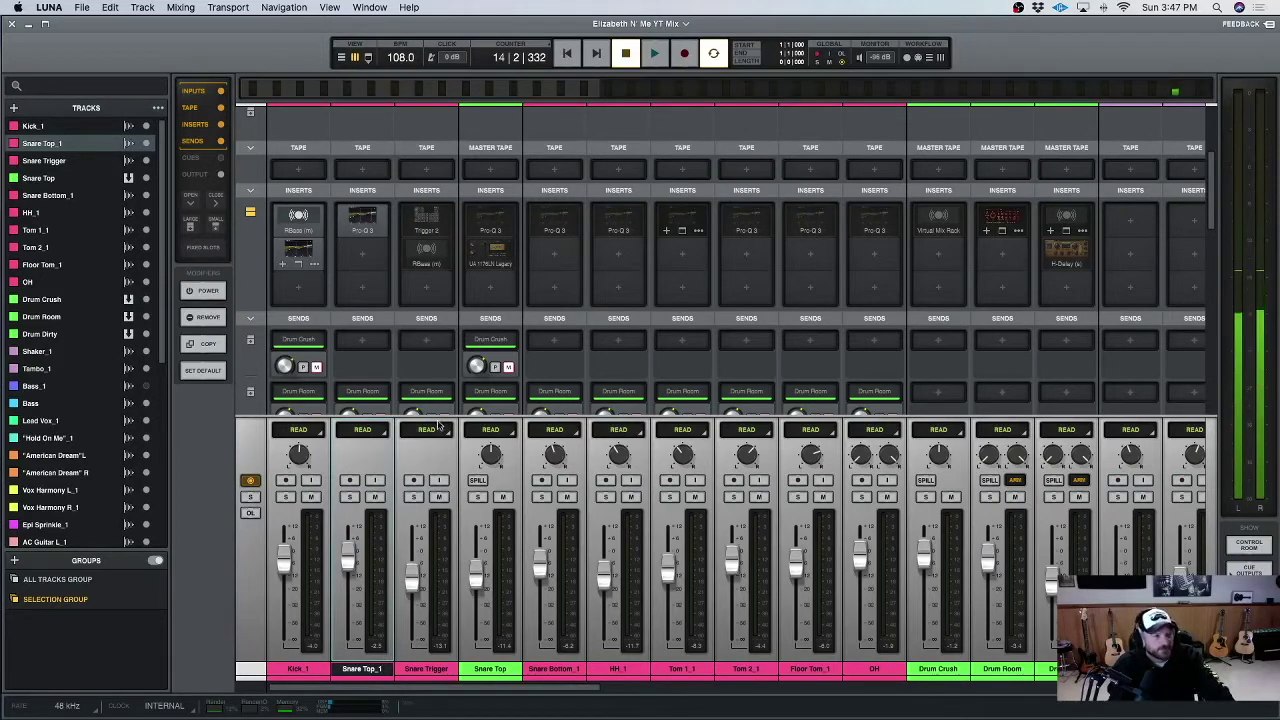
pyautogui.rightClick(430, 218)
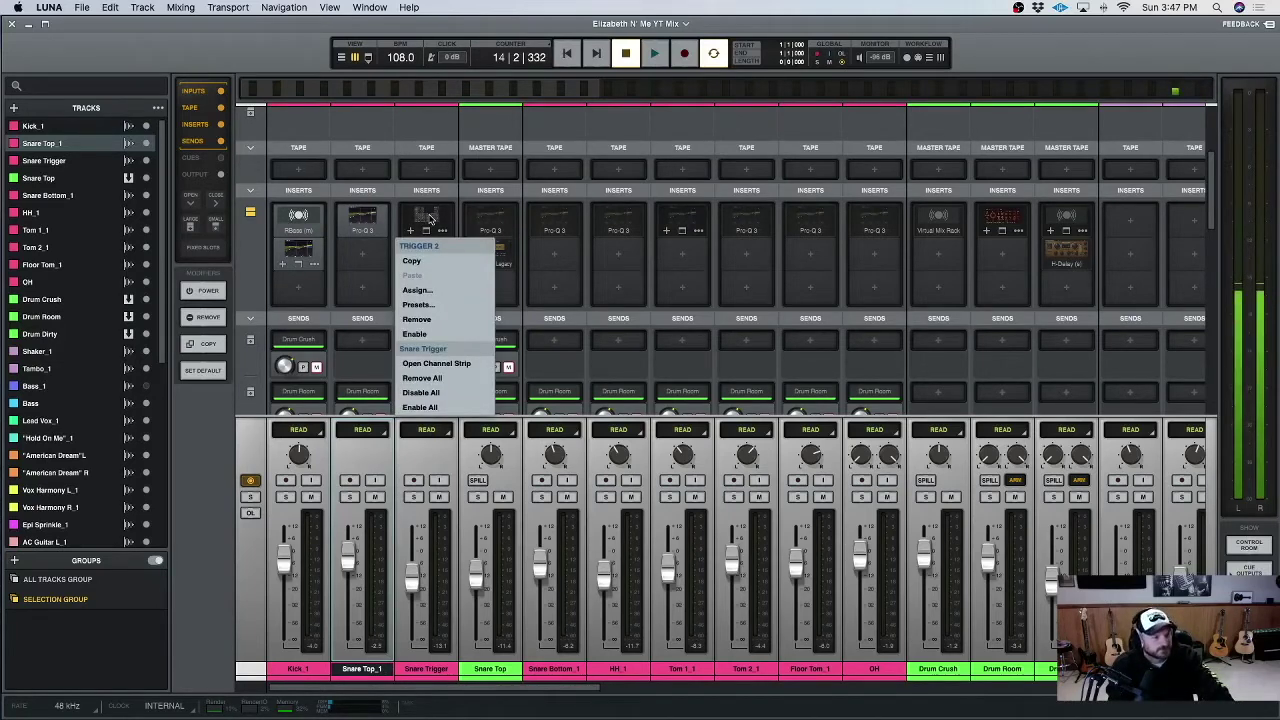
pyautogui.click(415, 333)
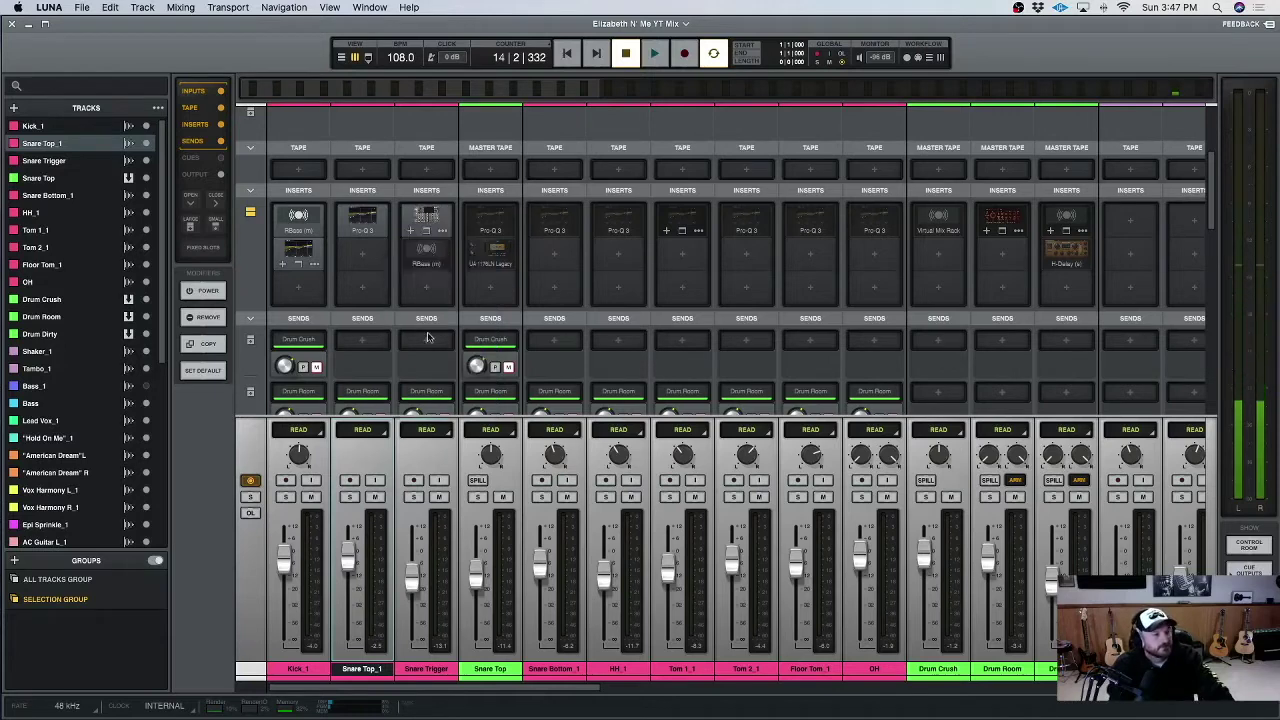
pyautogui.rightClick(437, 224)
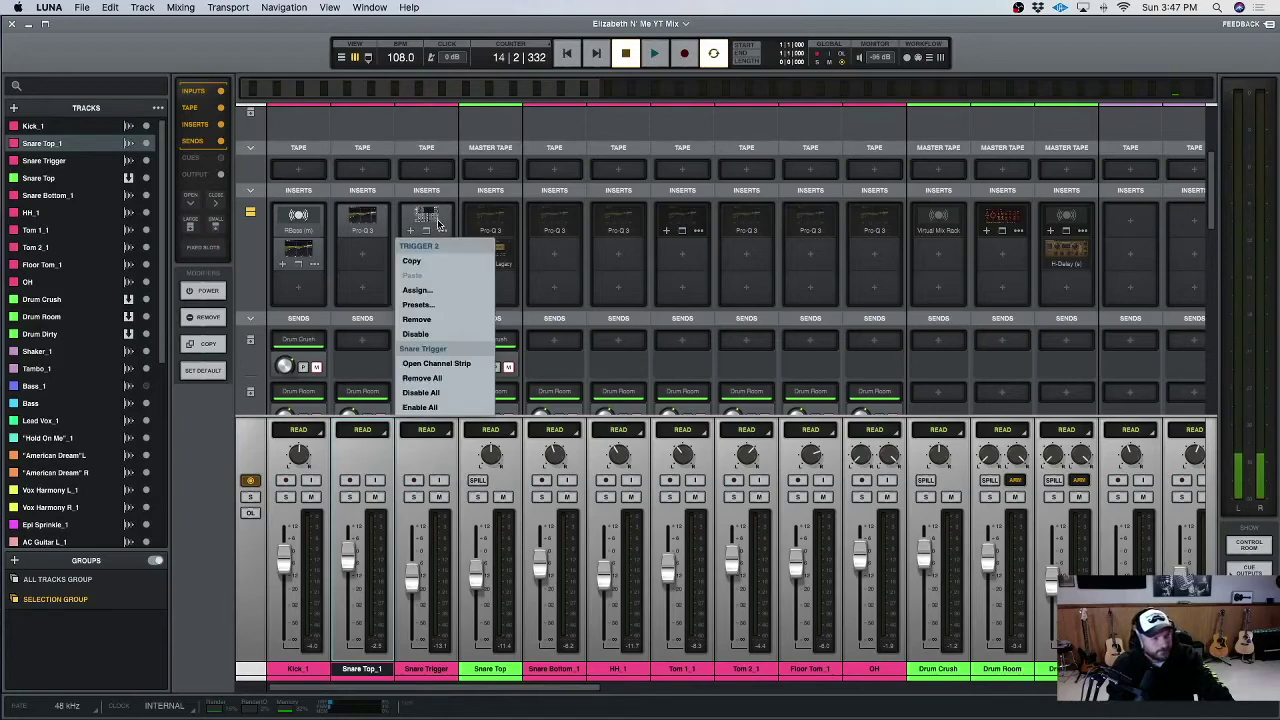
pyautogui.click(433, 216)
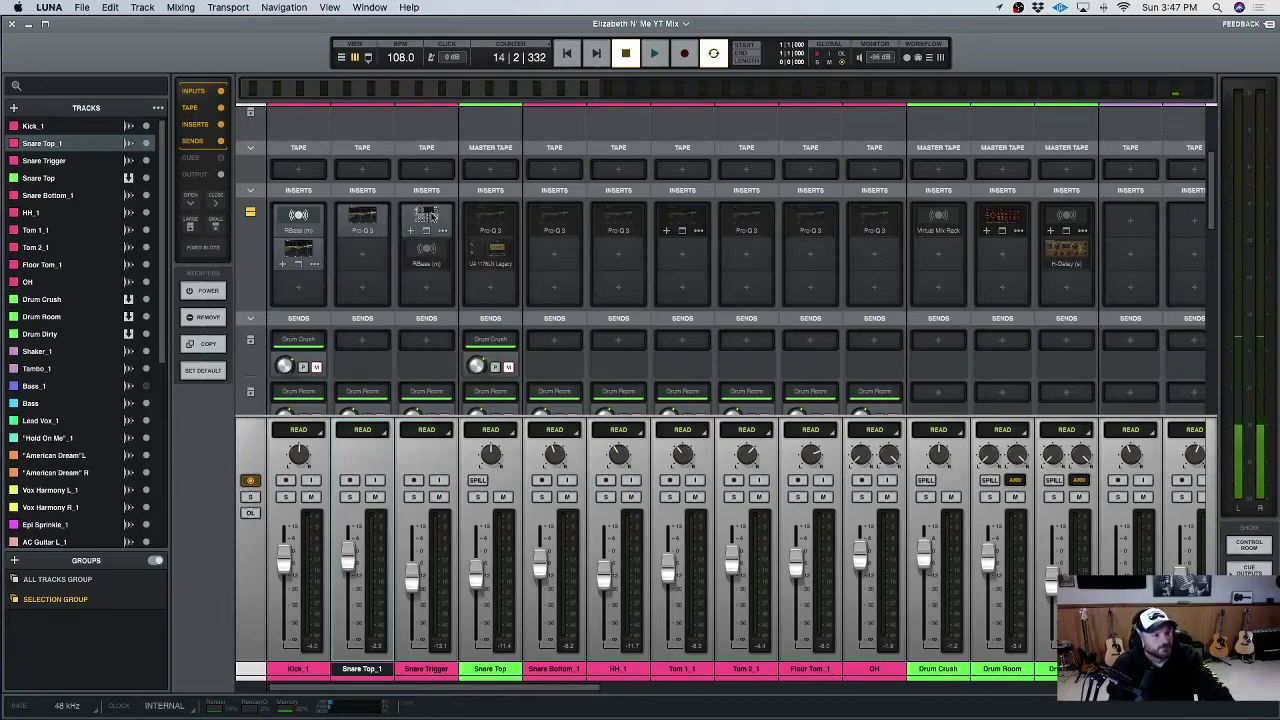
pyautogui.click(433, 216)
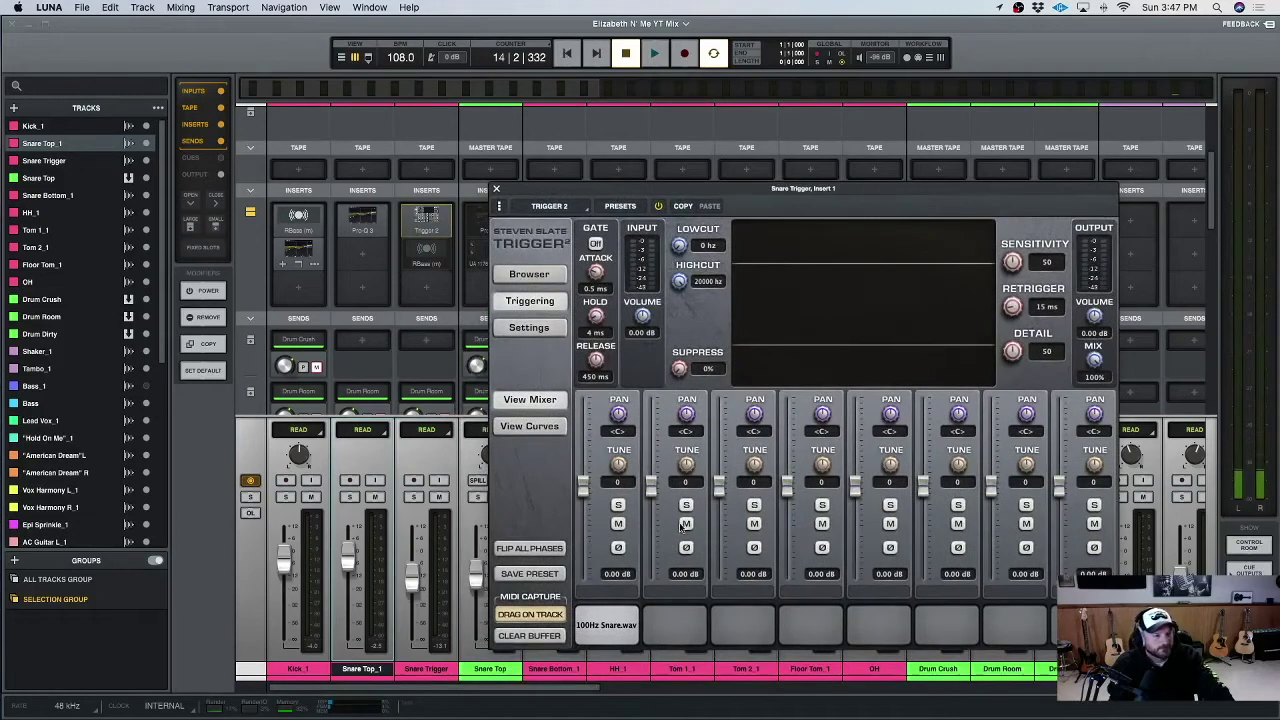
# Show Trigger 2's sample browser and expand the Audio Files folder inside ProduceLikeAPro.Drum.Samples.
pyautogui.click(529, 275)
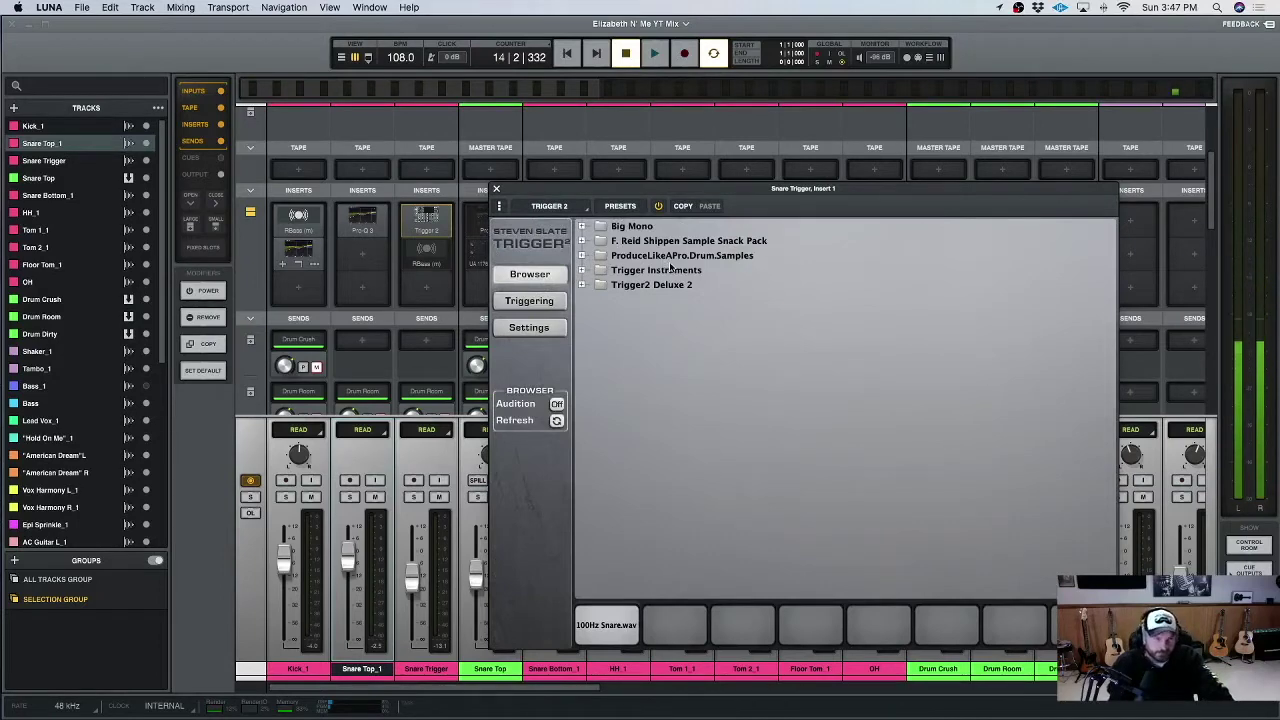
pyautogui.click(580, 256)
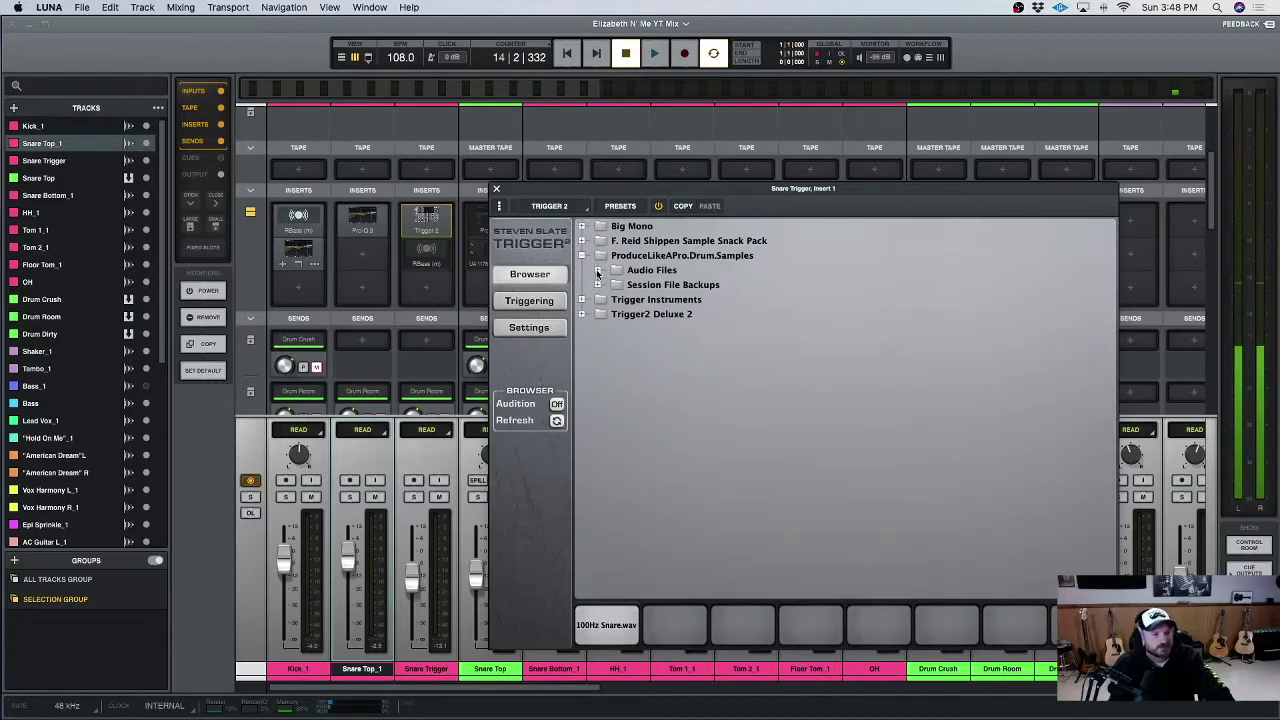
pyautogui.click(597, 271)
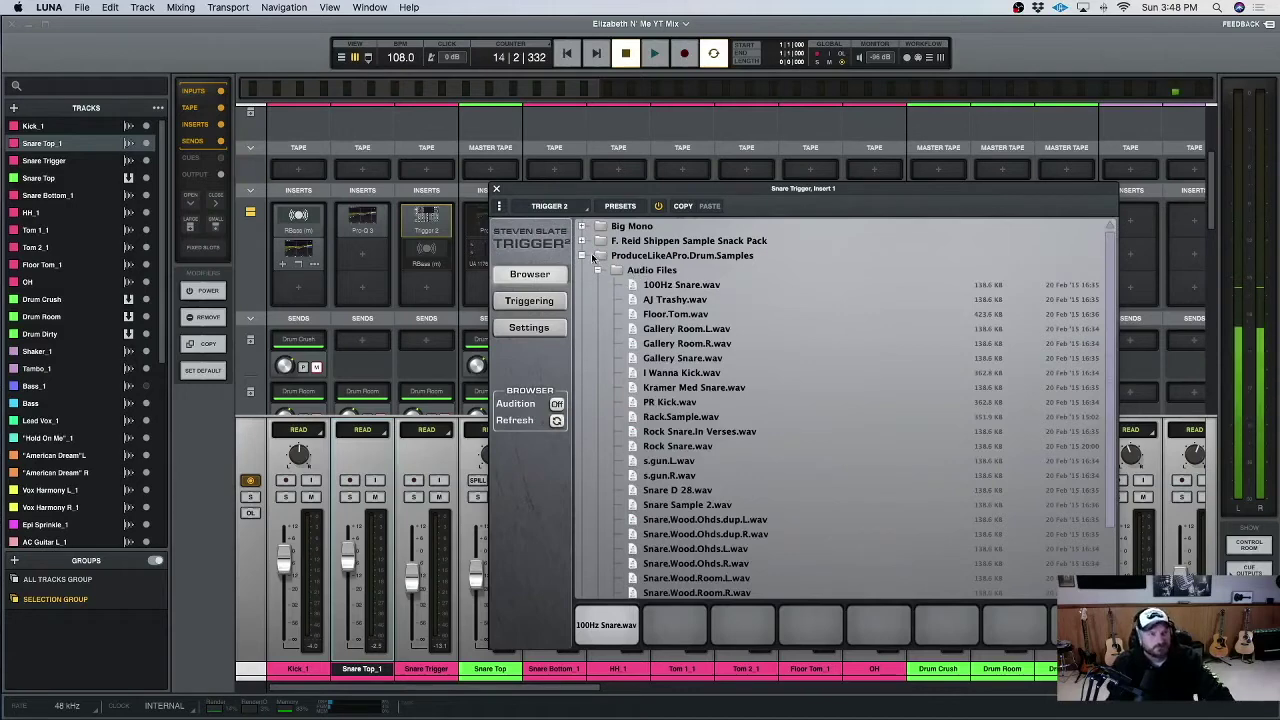
# Close the Trigger 2 window, solo Snare Trigger, raise its fader to about 0 dB during playback, and clear the solo.
pyautogui.click(497, 189)
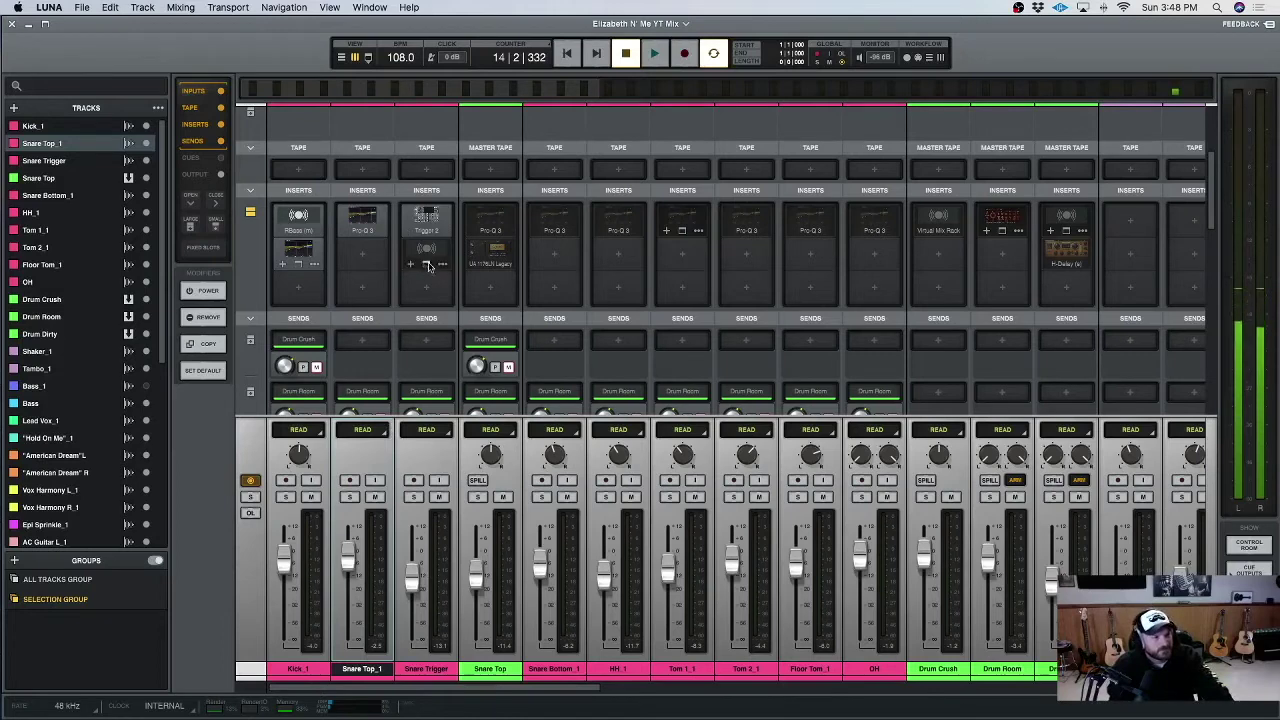
pyautogui.click(413, 497)
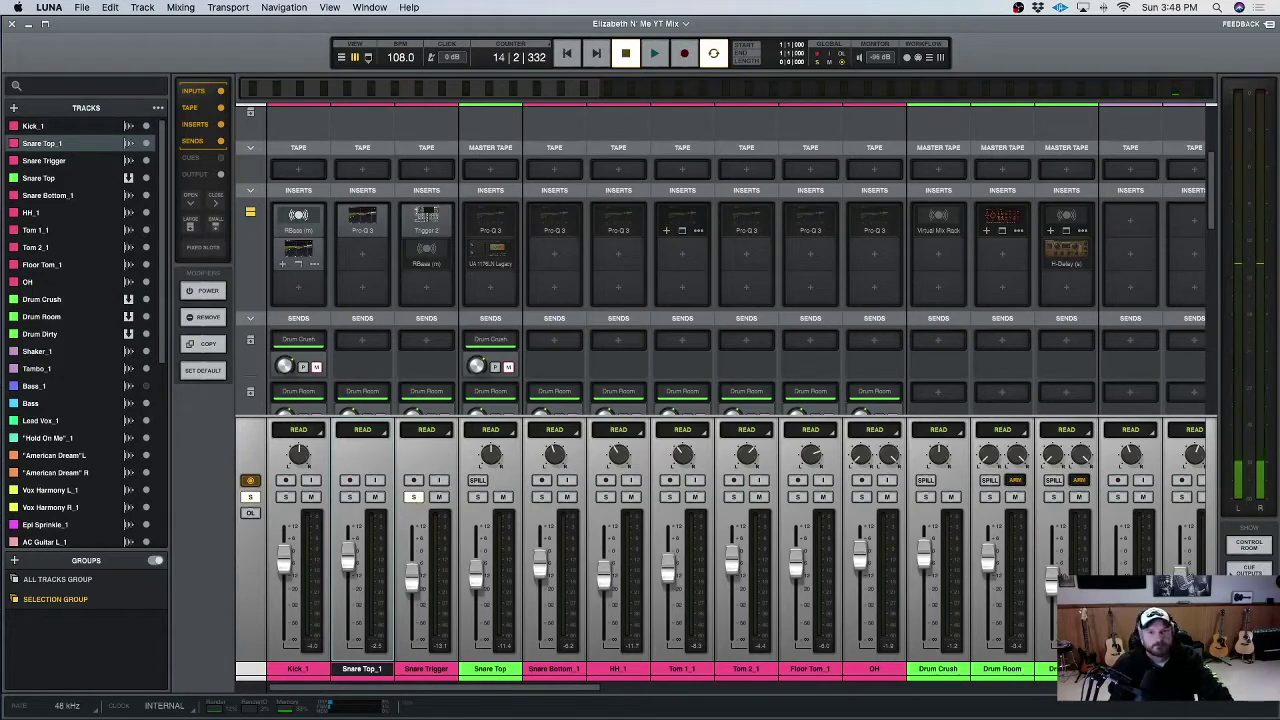
pyautogui.press('space')
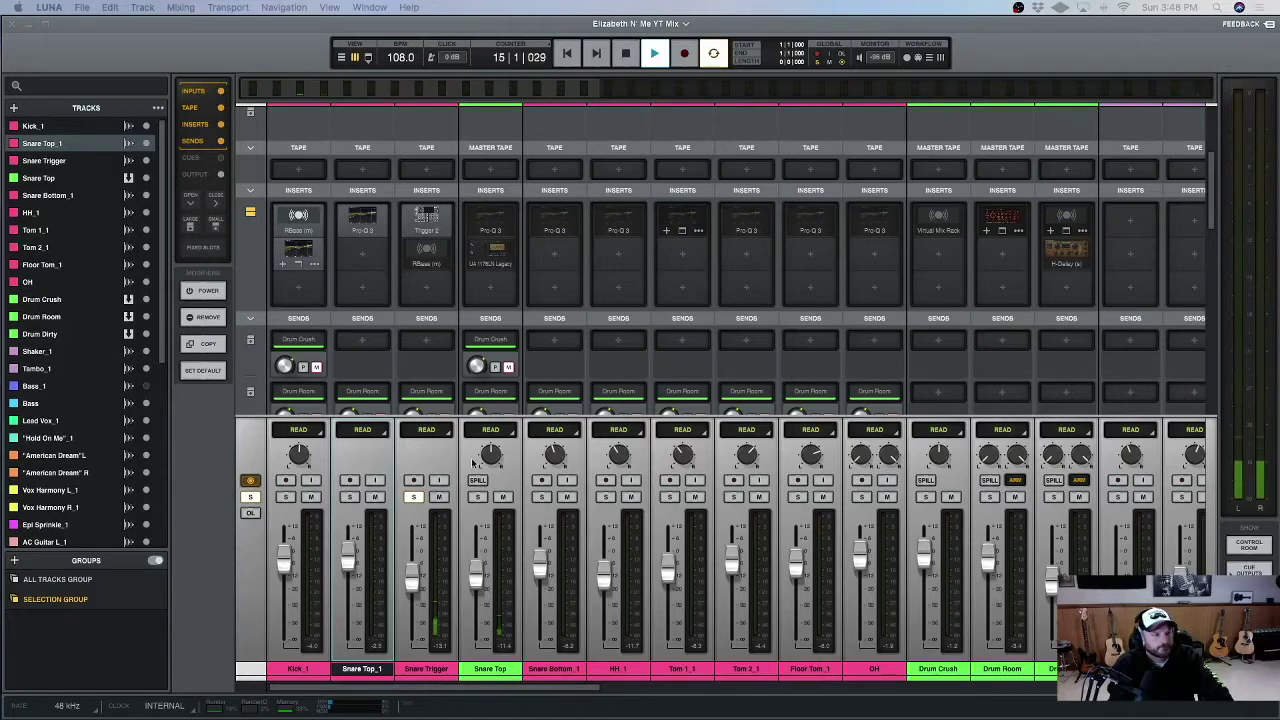
pyautogui.moveTo(413, 597); pyautogui.dragTo(413, 568)
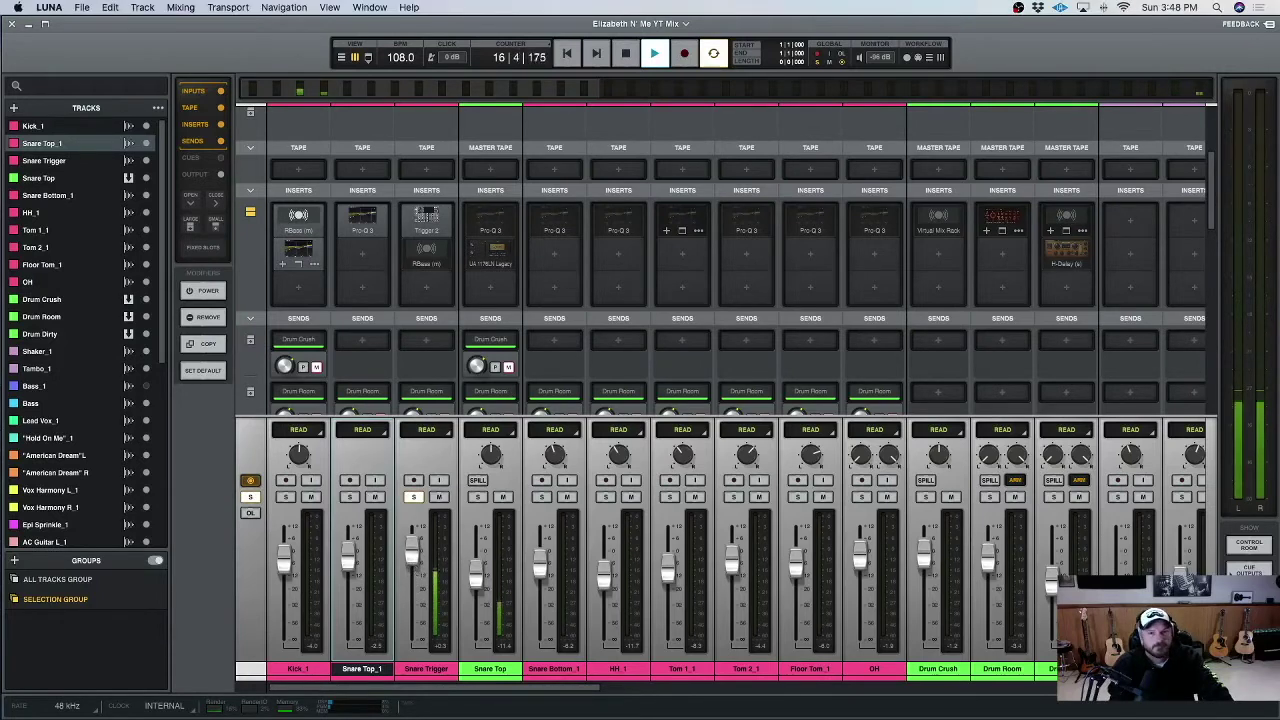
pyautogui.press('space')
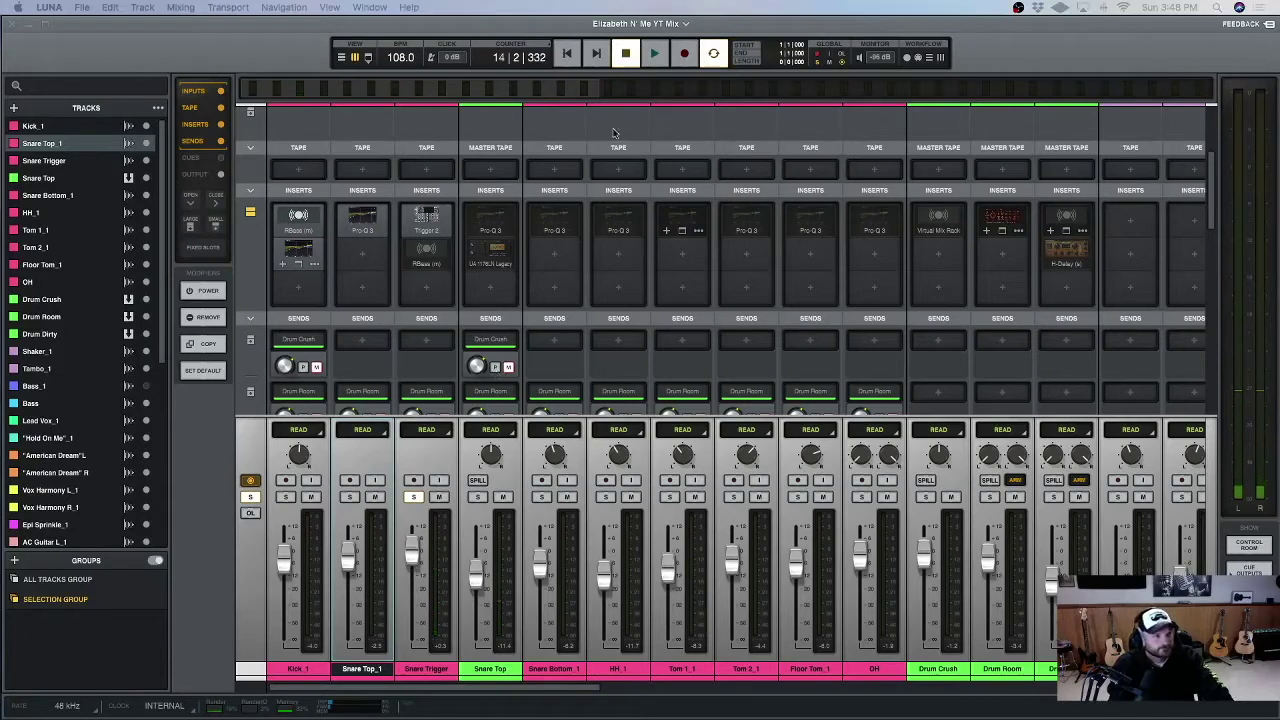
pyautogui.click(250, 497)
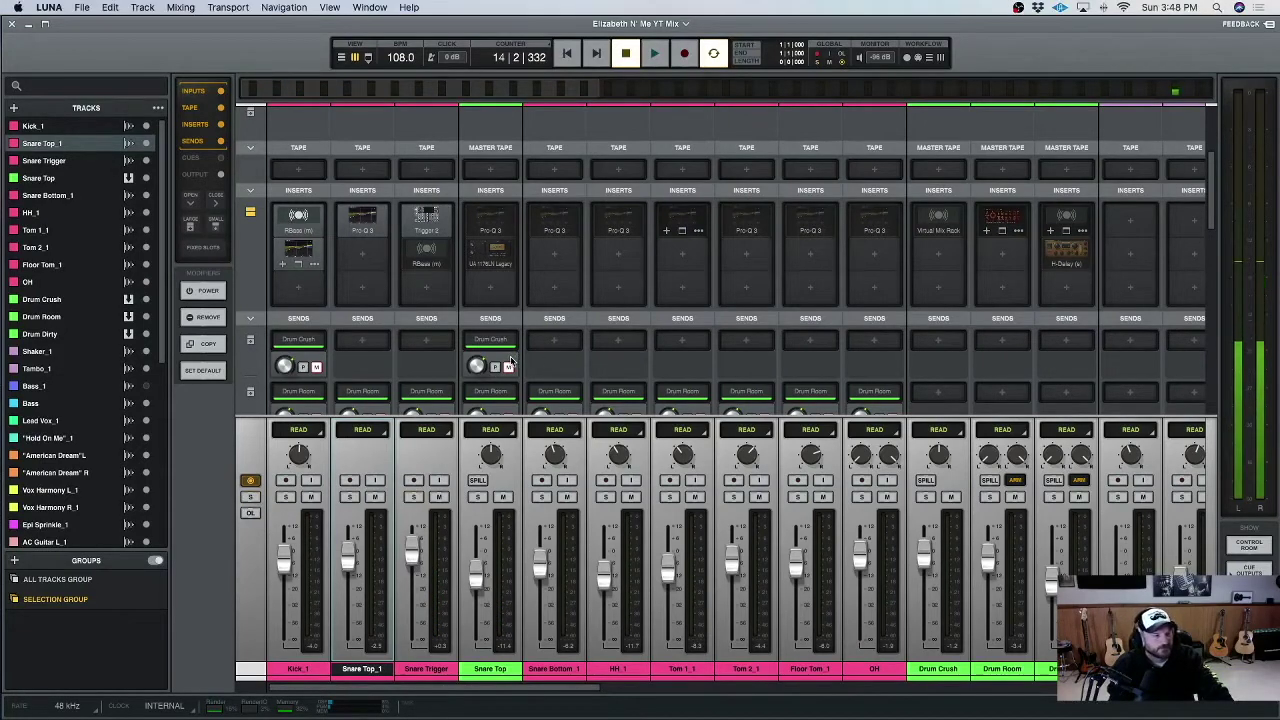
# Solo Snare Top_1 and Snare Trigger together, lower the Snare Trigger fader to about -3.8 dB during playback, and clear the solos.
pyautogui.scroll(-1, 495, 360)
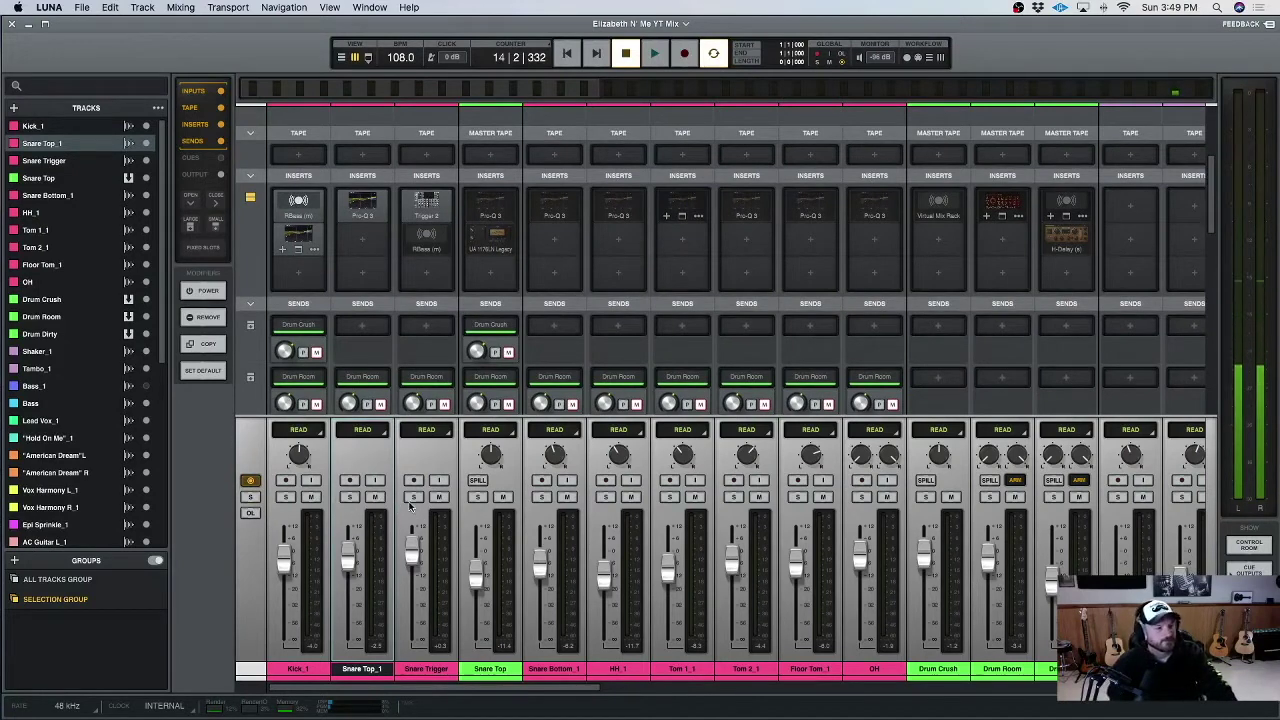
pyautogui.click(349, 497)
pyautogui.click(413, 497)
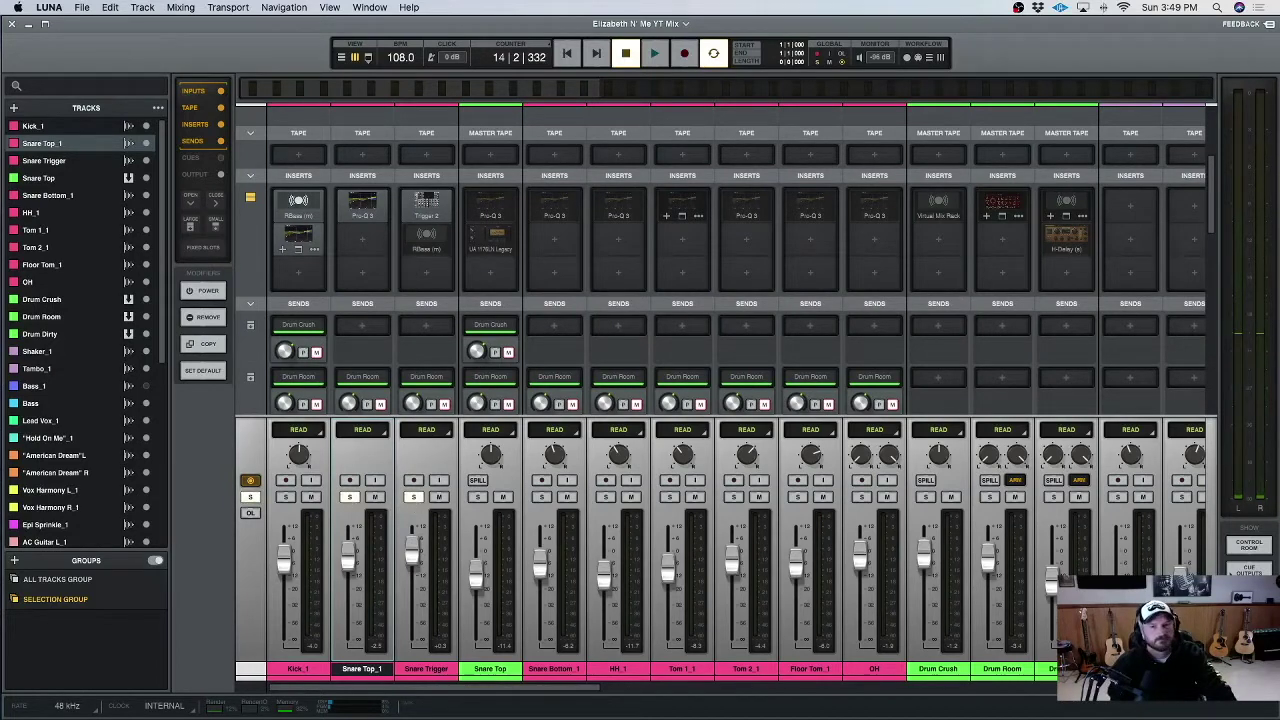
pyautogui.press('space')
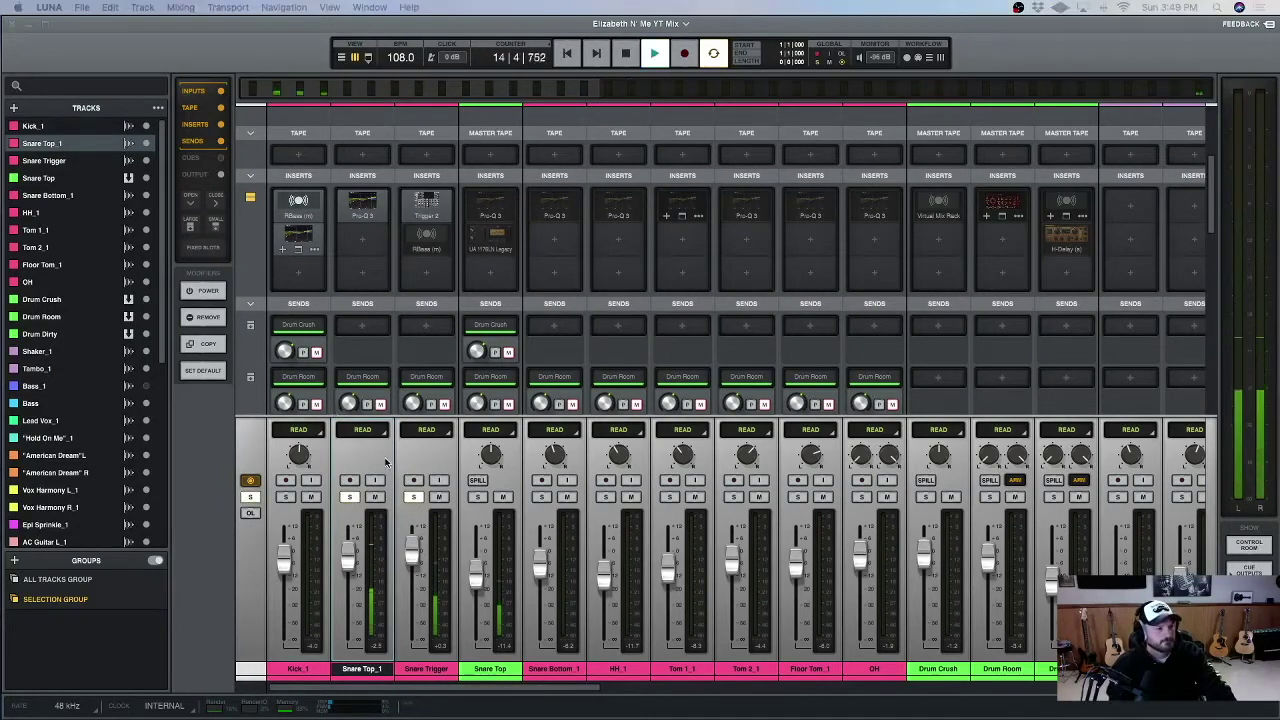
pyautogui.moveTo(416, 566); pyautogui.dragTo(418, 566)
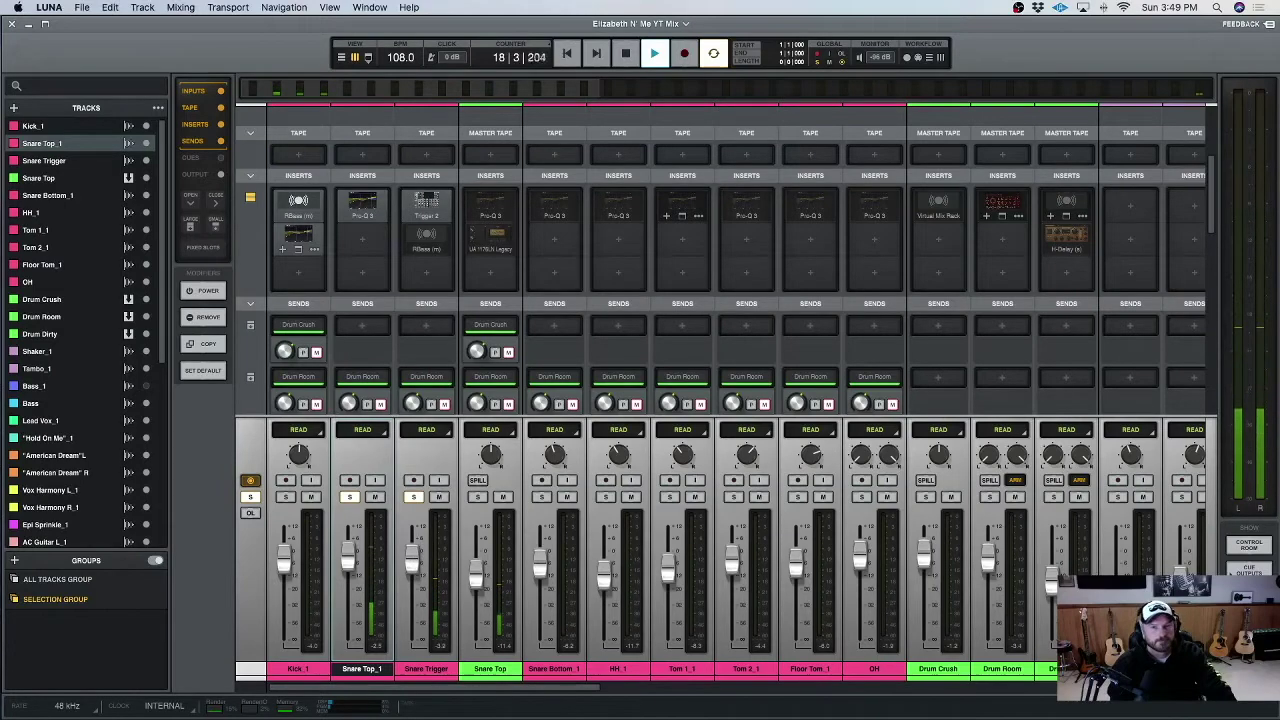
pyautogui.press('space')
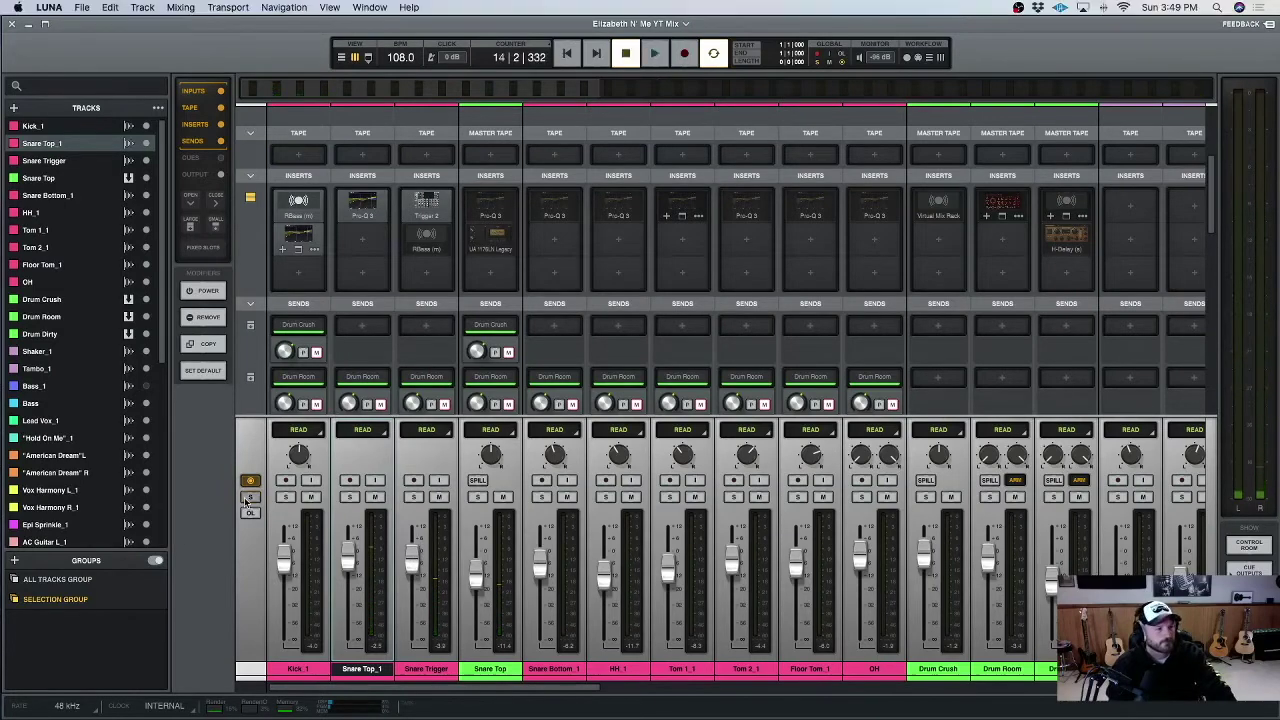
pyautogui.hscroll(5, 928, 524)
pyautogui.hscroll(15, 928, 524)
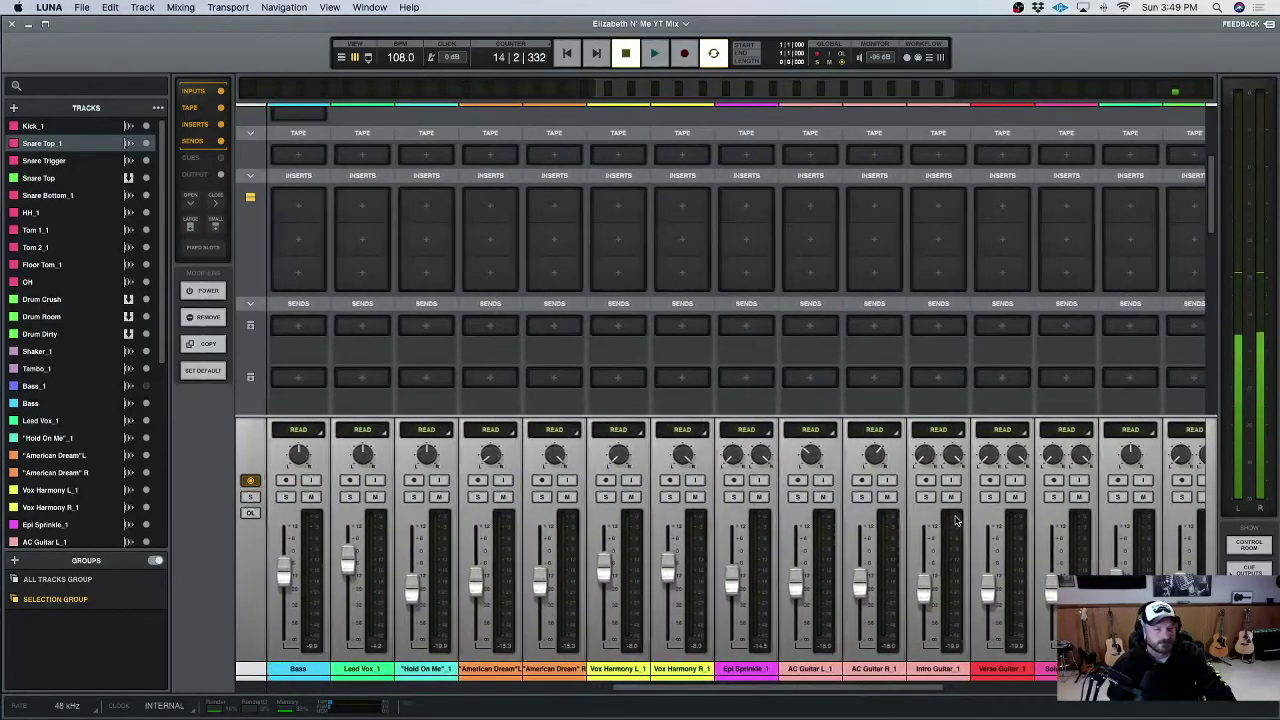
pyautogui.hscroll(-20, 953, 521)
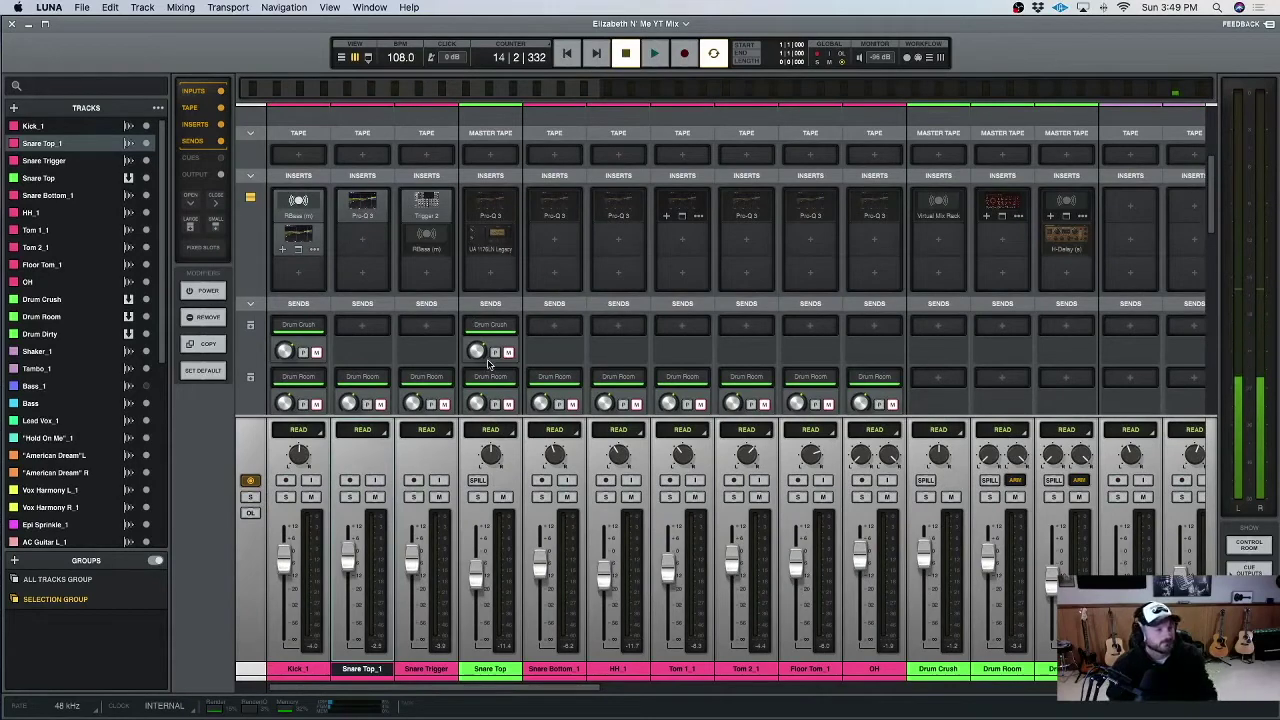
# Enable the RBass (m) plug-in on the Snare Trigger track's second insert and briefly view its window.
pyautogui.rightClick(425, 243)
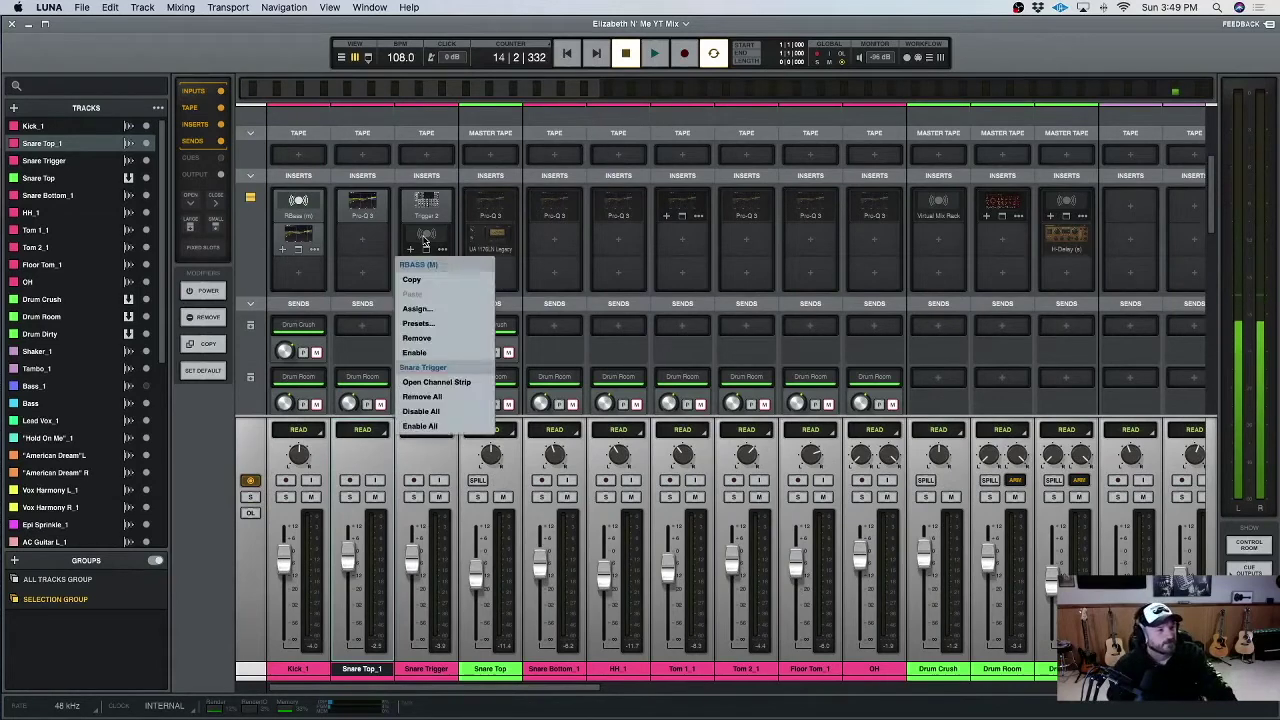
pyautogui.click(437, 353)
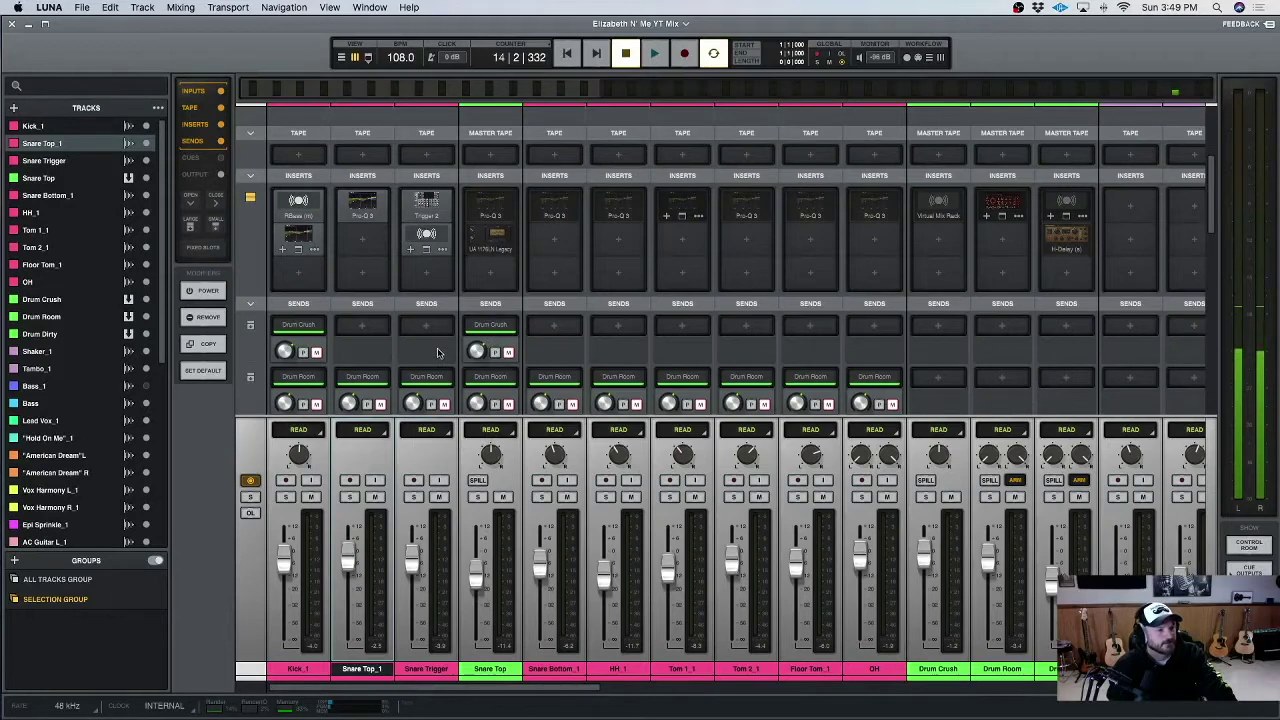
pyautogui.click(432, 236)
pyautogui.click(476, 285)
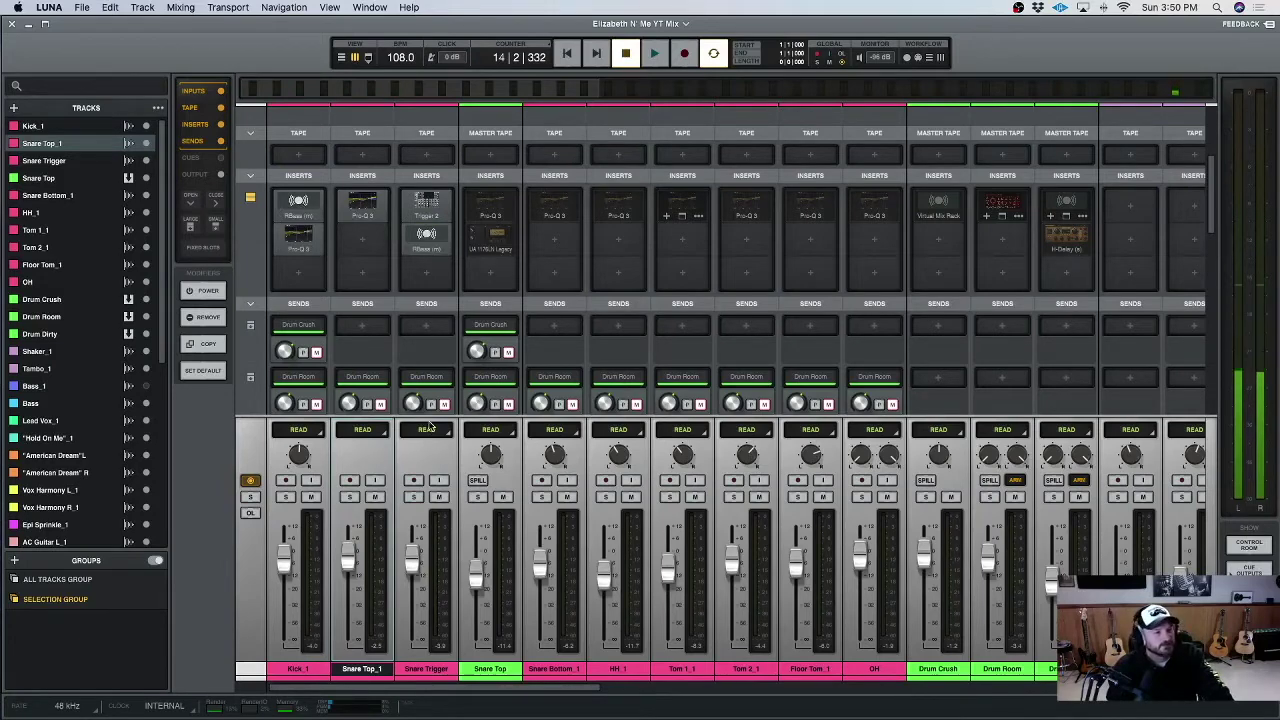
# Examine the sends and output routing of the Snare Top_1 and Snare Trigger tracks.
pyautogui.scroll(-2, 428, 428)
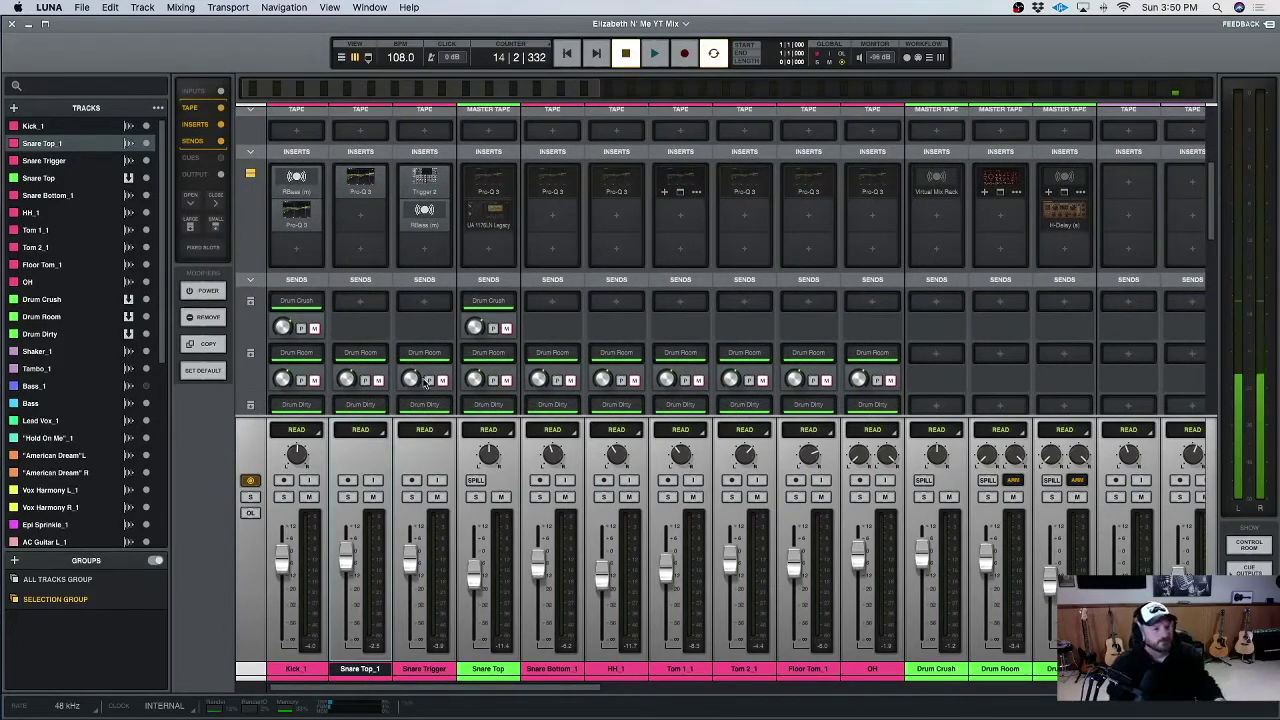
pyautogui.scroll(-5, 422, 385)
pyautogui.scroll(-1, 420, 383)
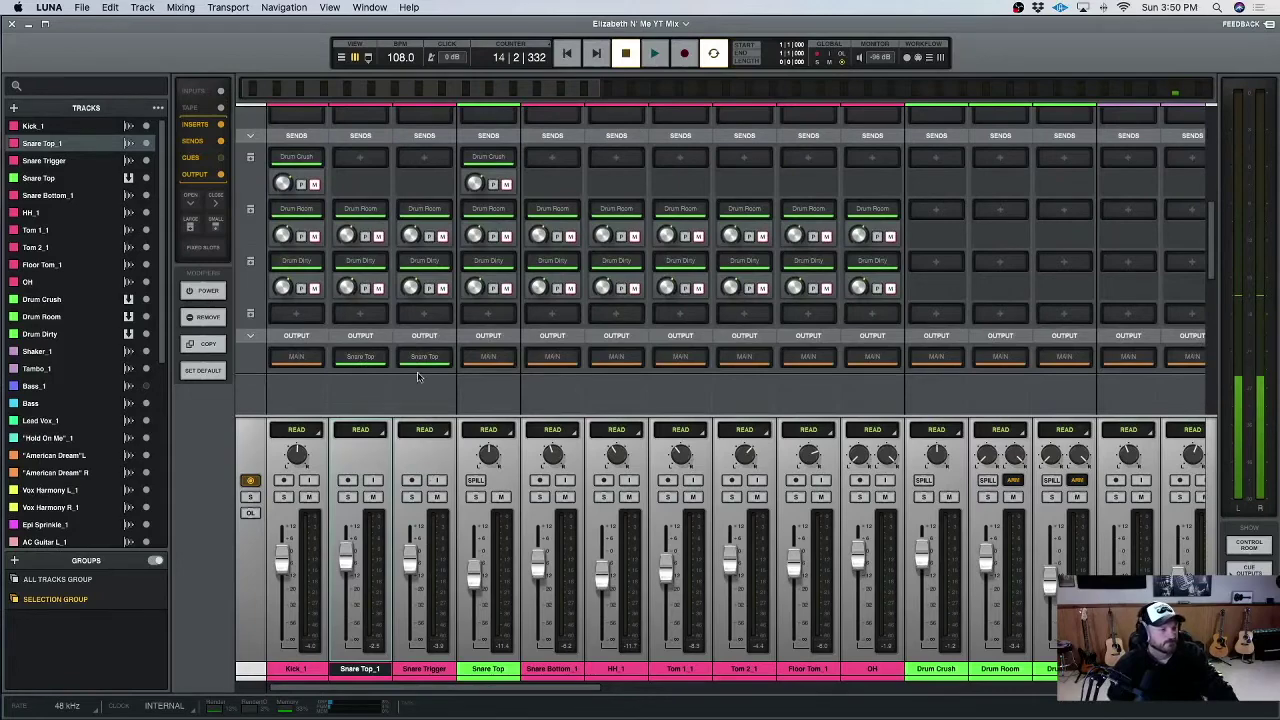
pyautogui.scroll(6, 418, 376)
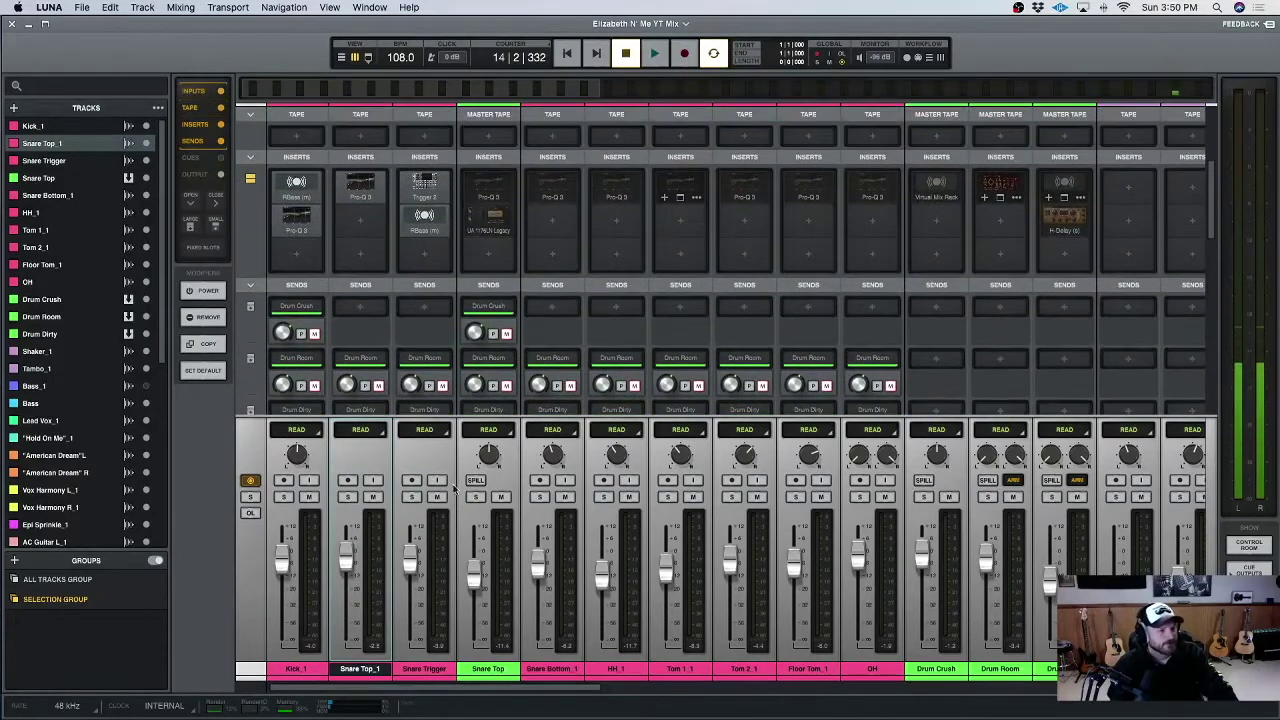
pyautogui.scroll(-2, 465, 390)
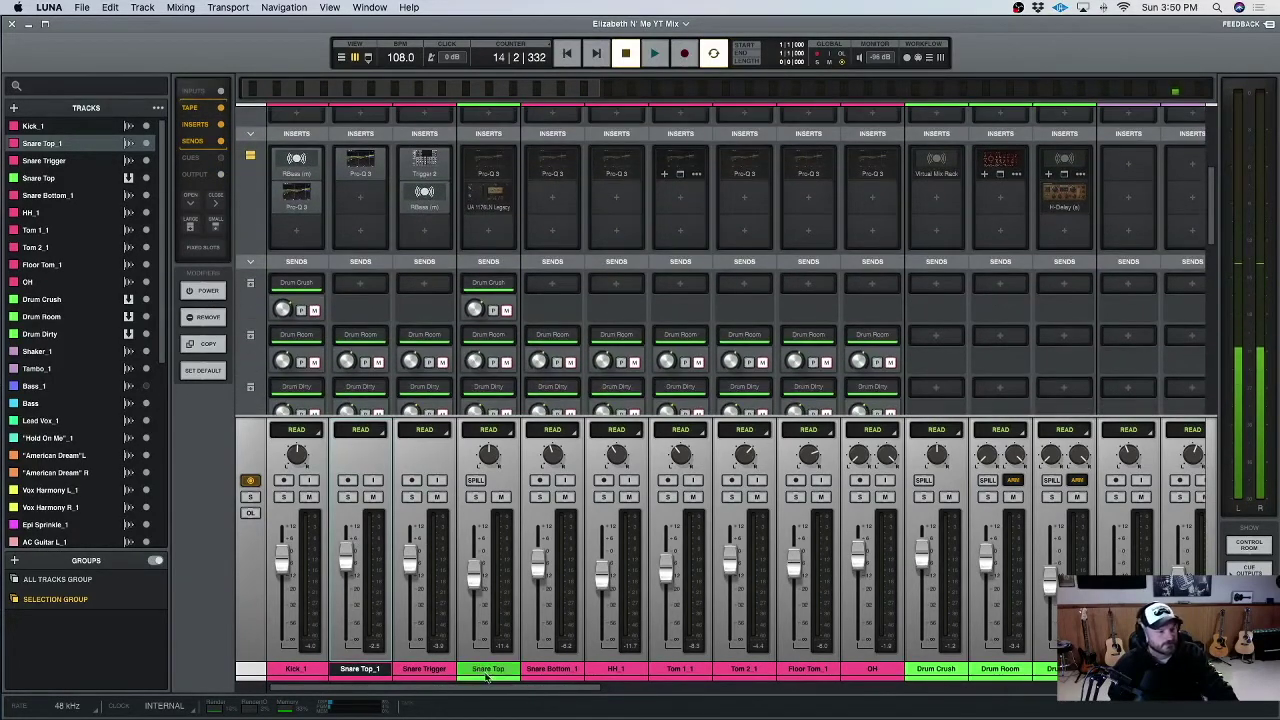
# Enable the Pro-Q 3 on the Snare Top bus's first insert, review its EQ bands, and close its window.
pyautogui.scroll(4, 465, 378)
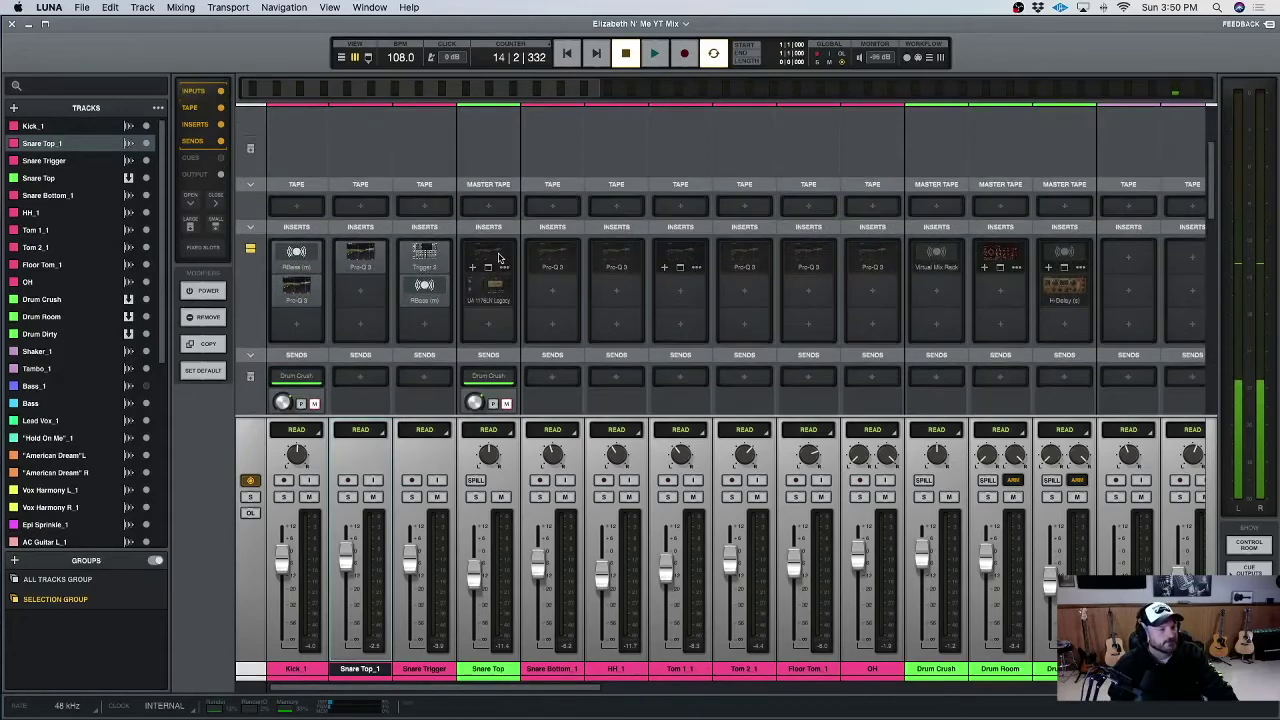
pyautogui.click(504, 267)
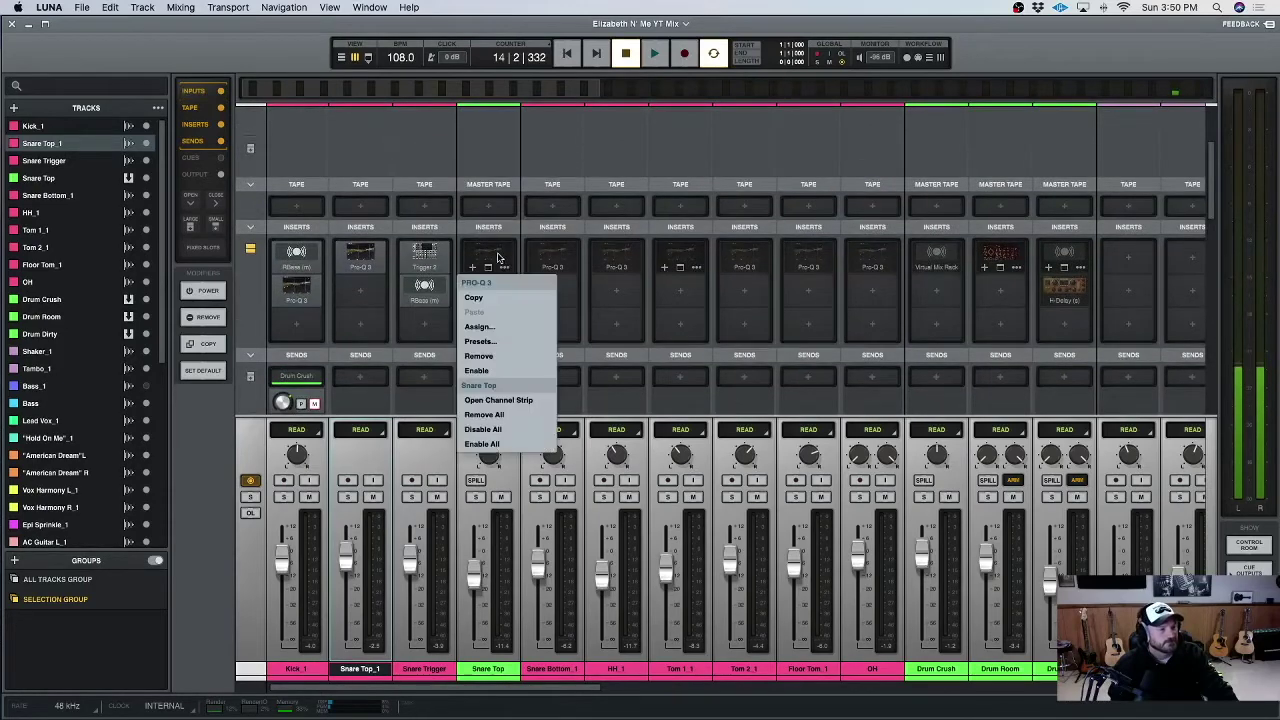
pyautogui.click(502, 370)
pyautogui.click(488, 255)
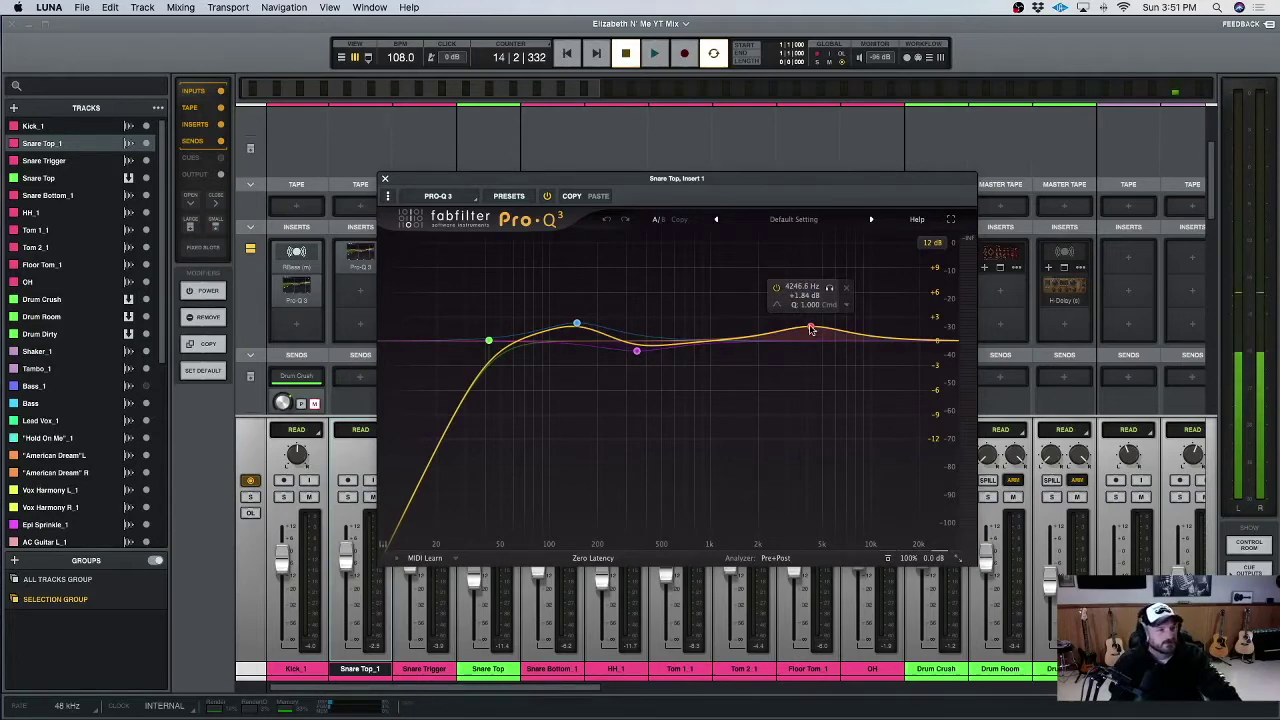
pyautogui.click(384, 178)
# Open the UA 1176LN Legacy on the Snare Top bus's second insert, enable it, and close its window.
pyautogui.click(492, 293)
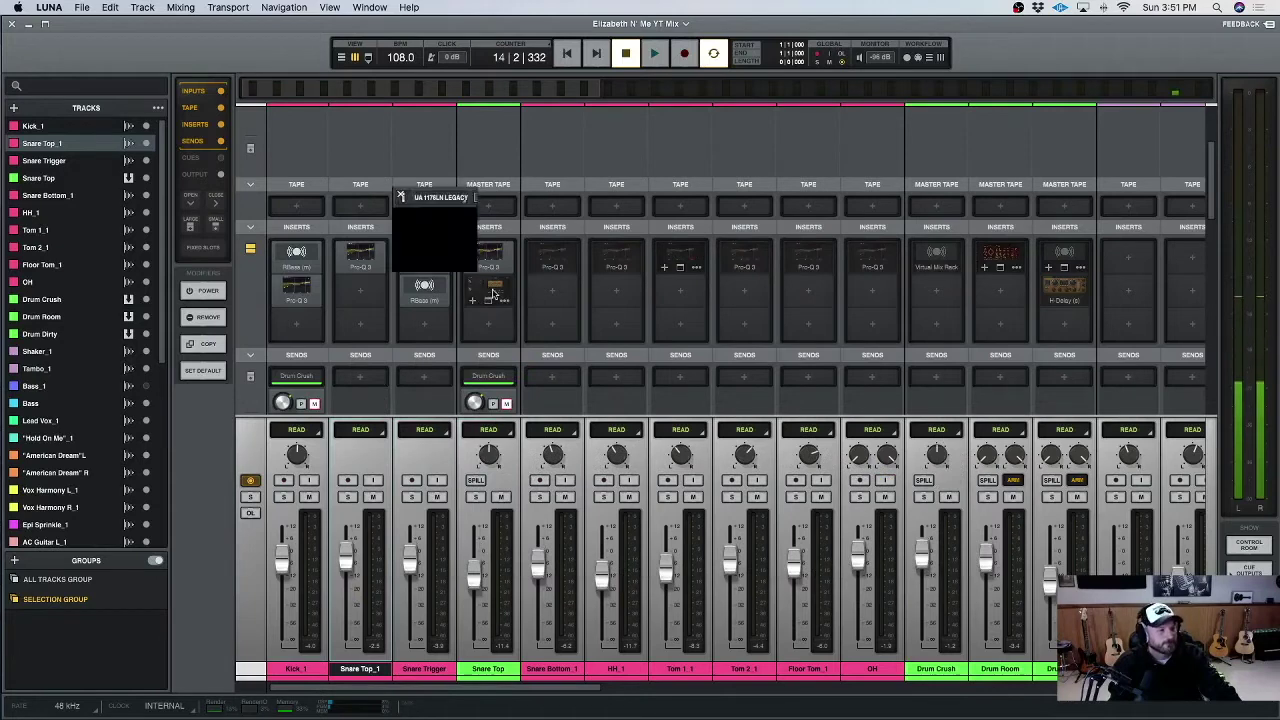
pyautogui.rightClick(492, 293)
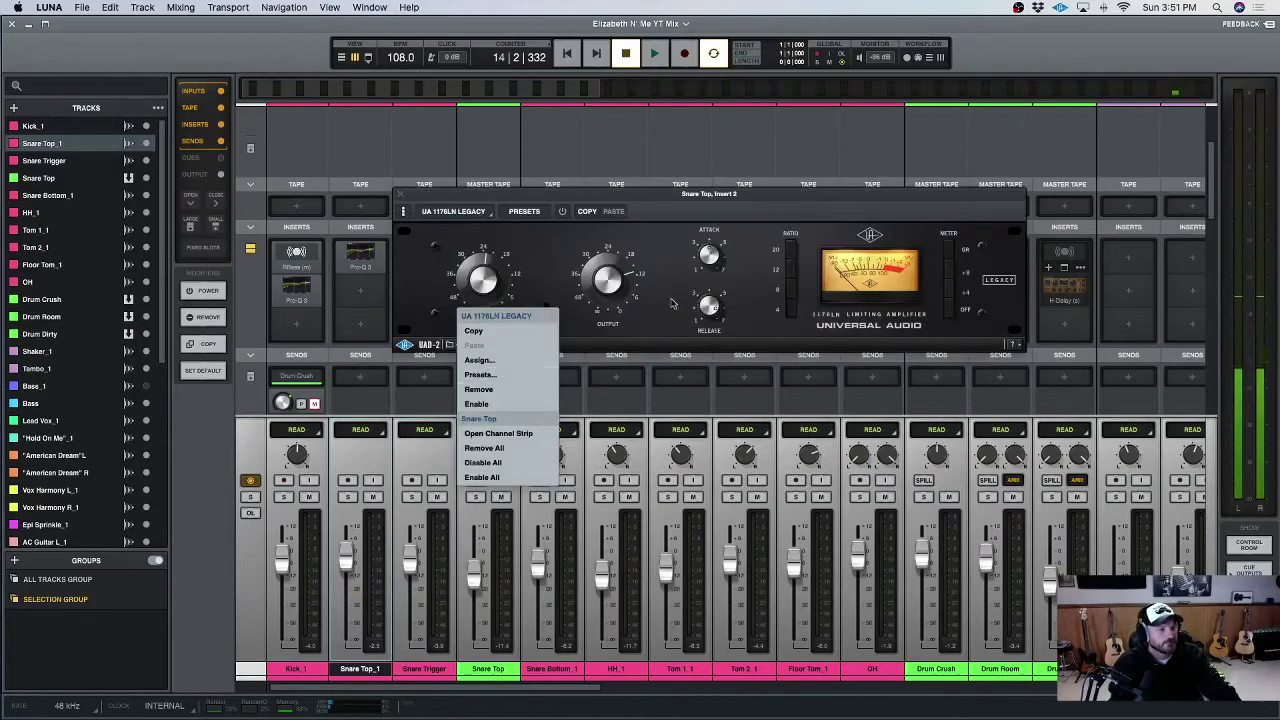
pyautogui.click(672, 299)
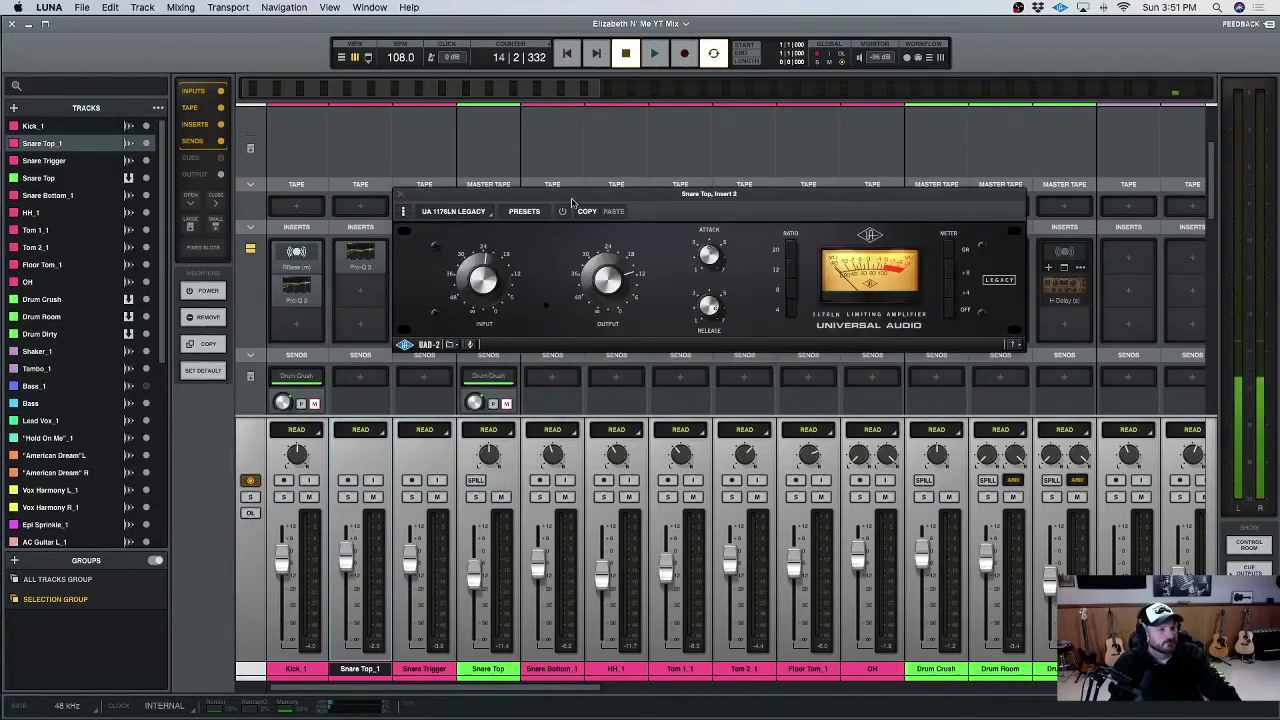
pyautogui.click(399, 196)
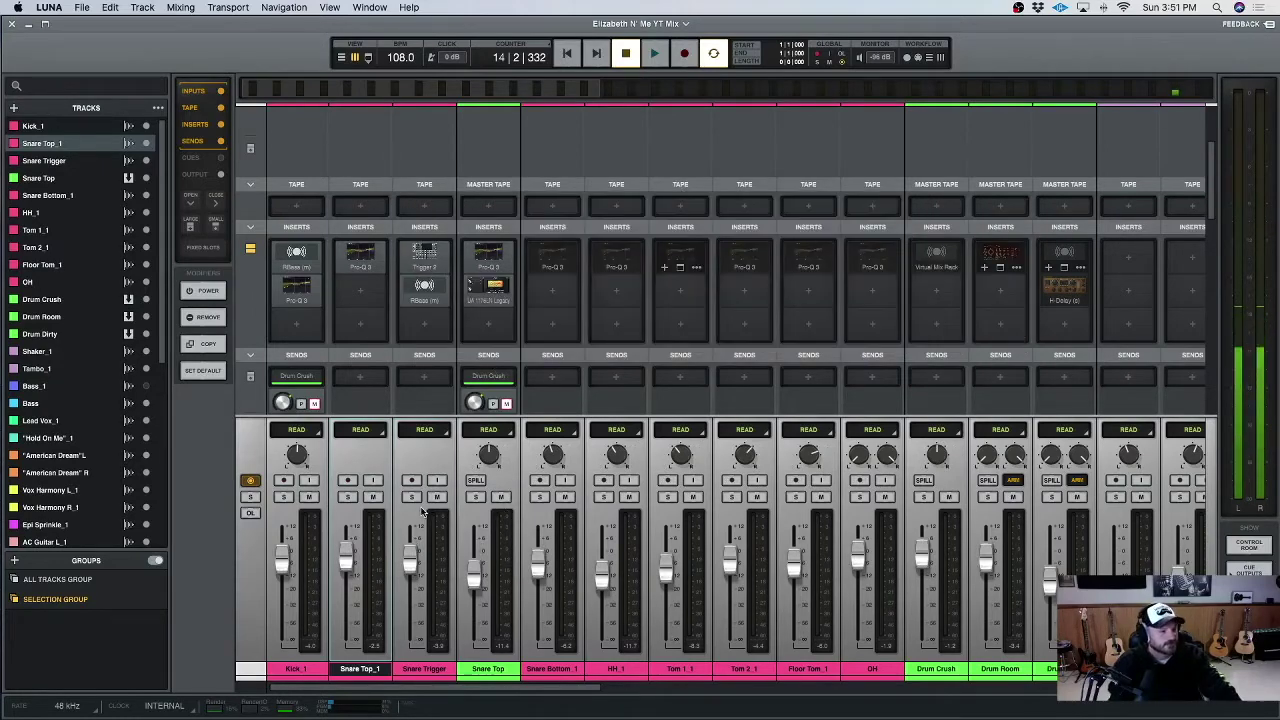
# Solo Snare Top_1, Snare Trigger and the Snare Top bus, lower the Snare Trigger fader to about -12 dB during playback, and clear the solos.
pyautogui.scroll(-5, 502, 505)
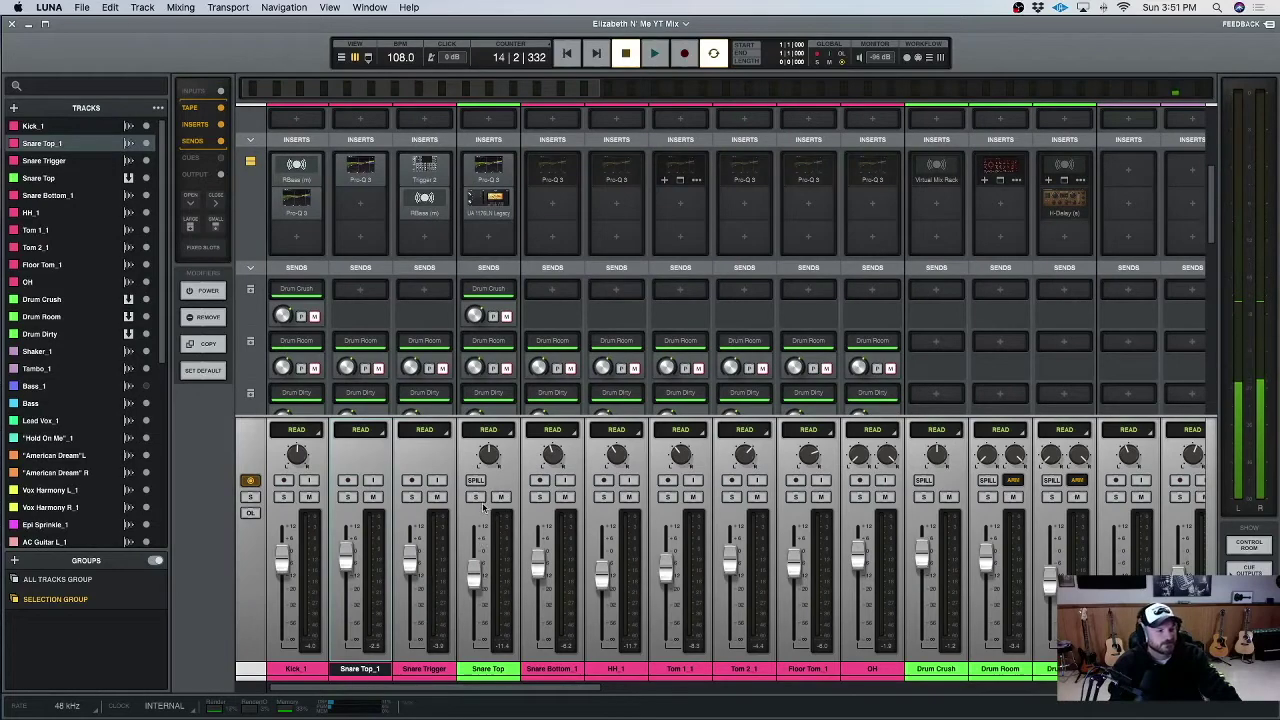
pyautogui.scroll(-2, 493, 403)
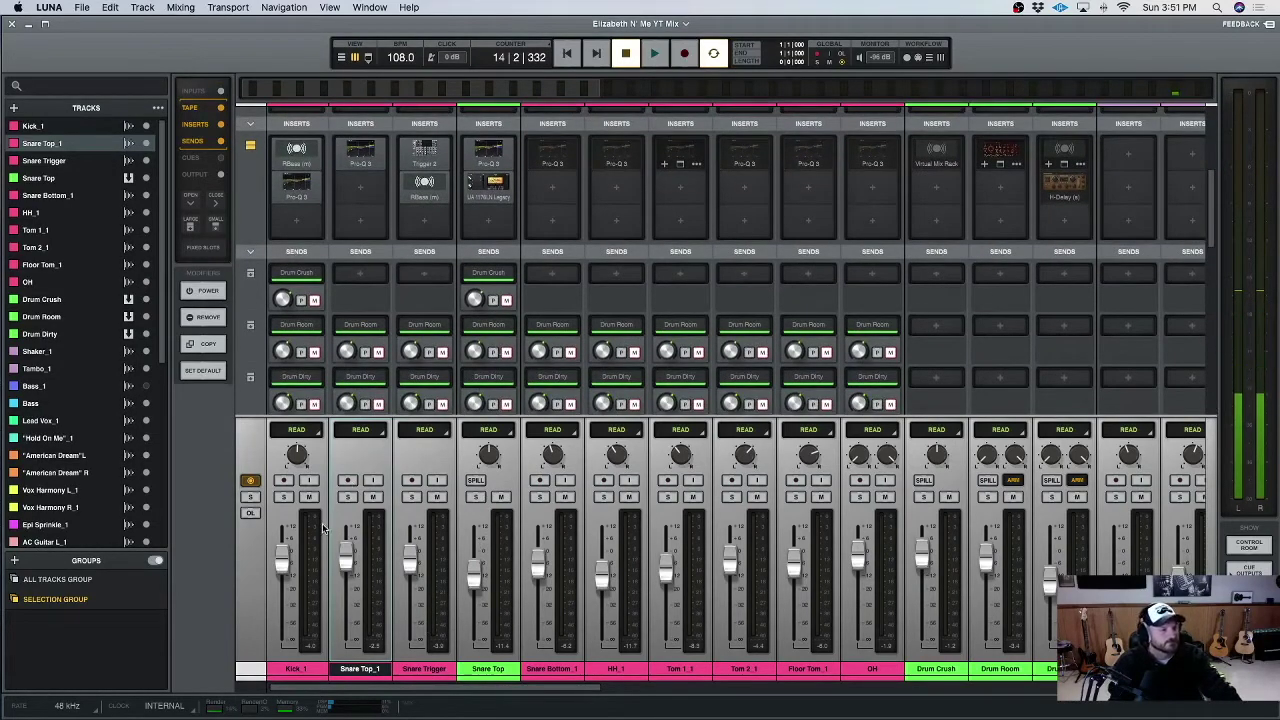
pyautogui.click(347, 497)
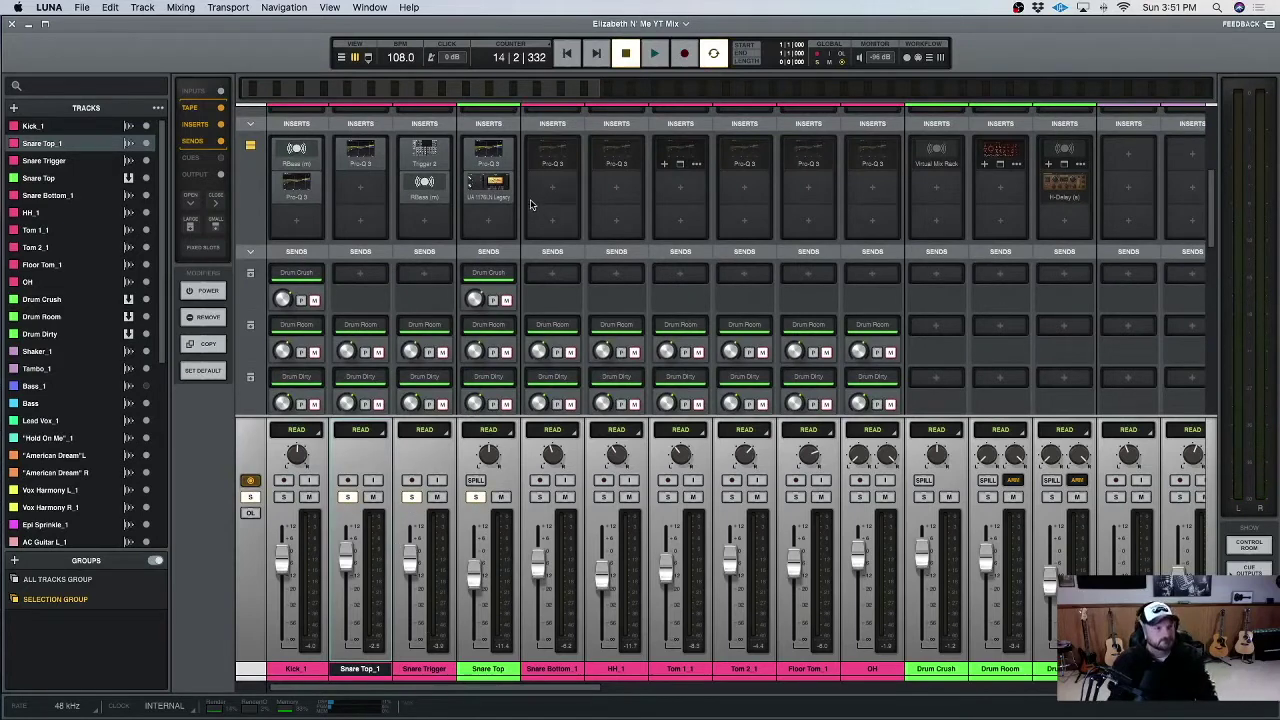
pyautogui.press('space')
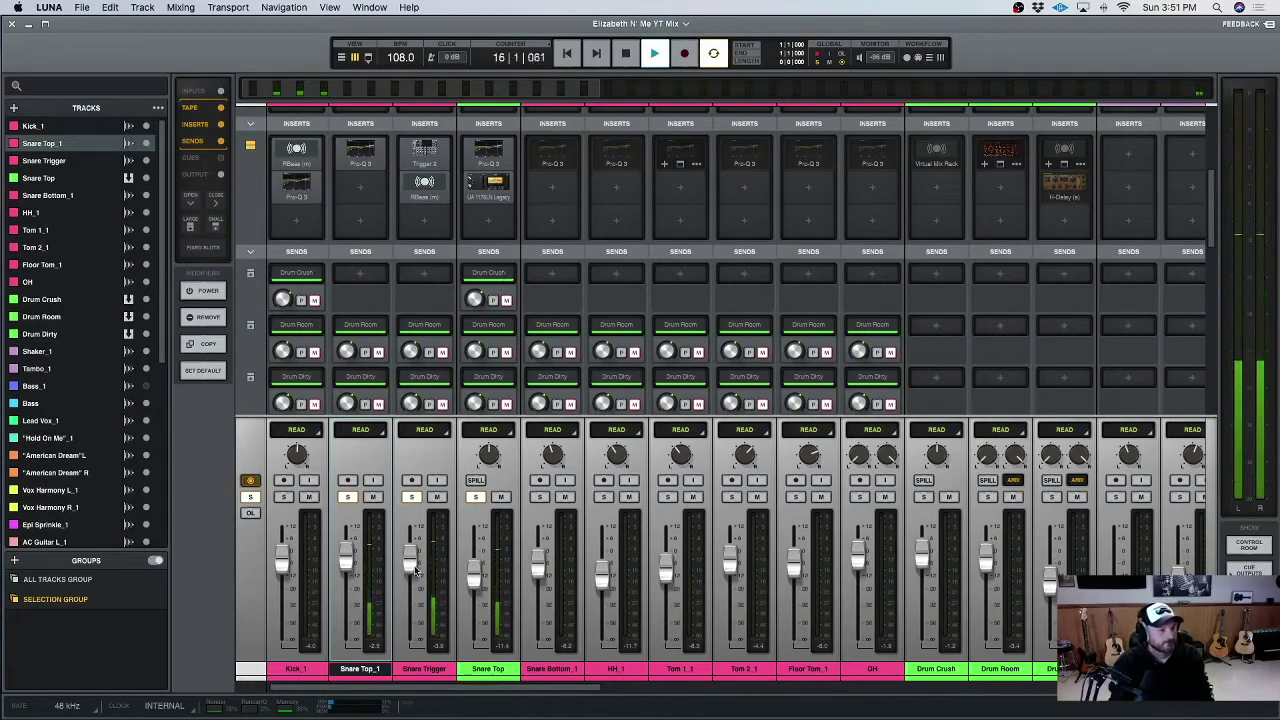
pyautogui.moveTo(410, 571); pyautogui.dragTo(411, 588)
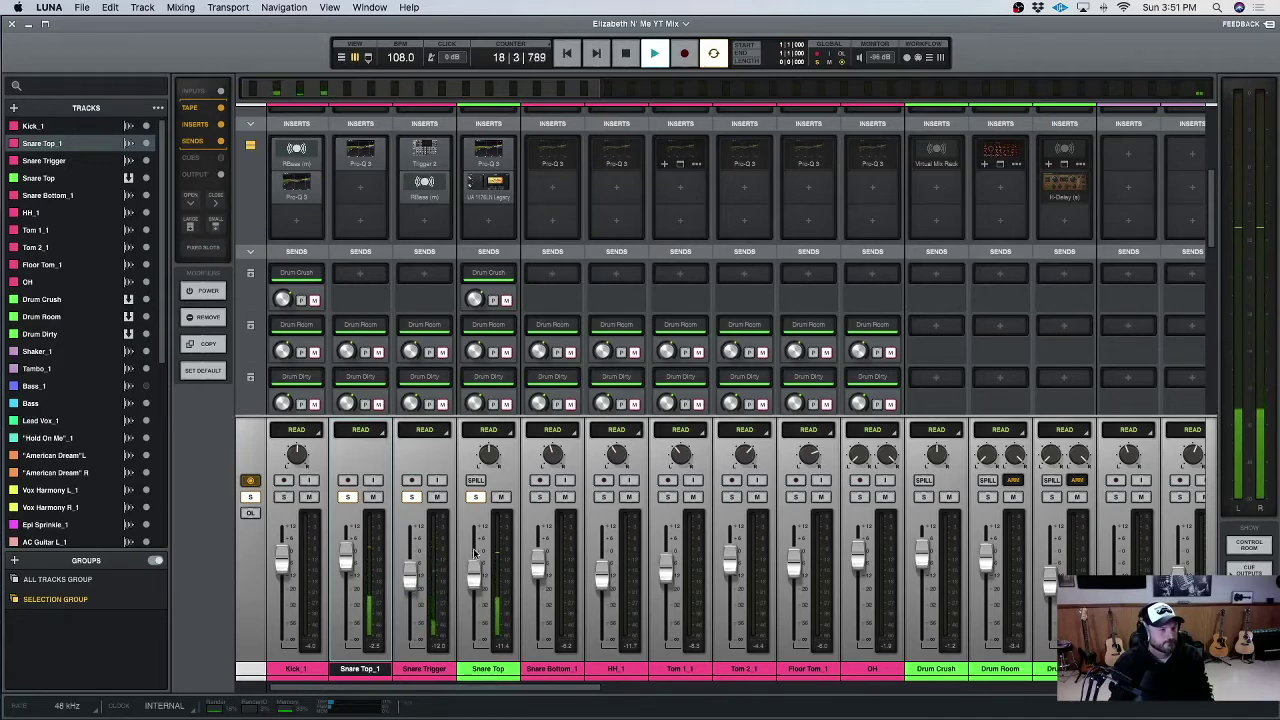
pyautogui.click(625, 55)
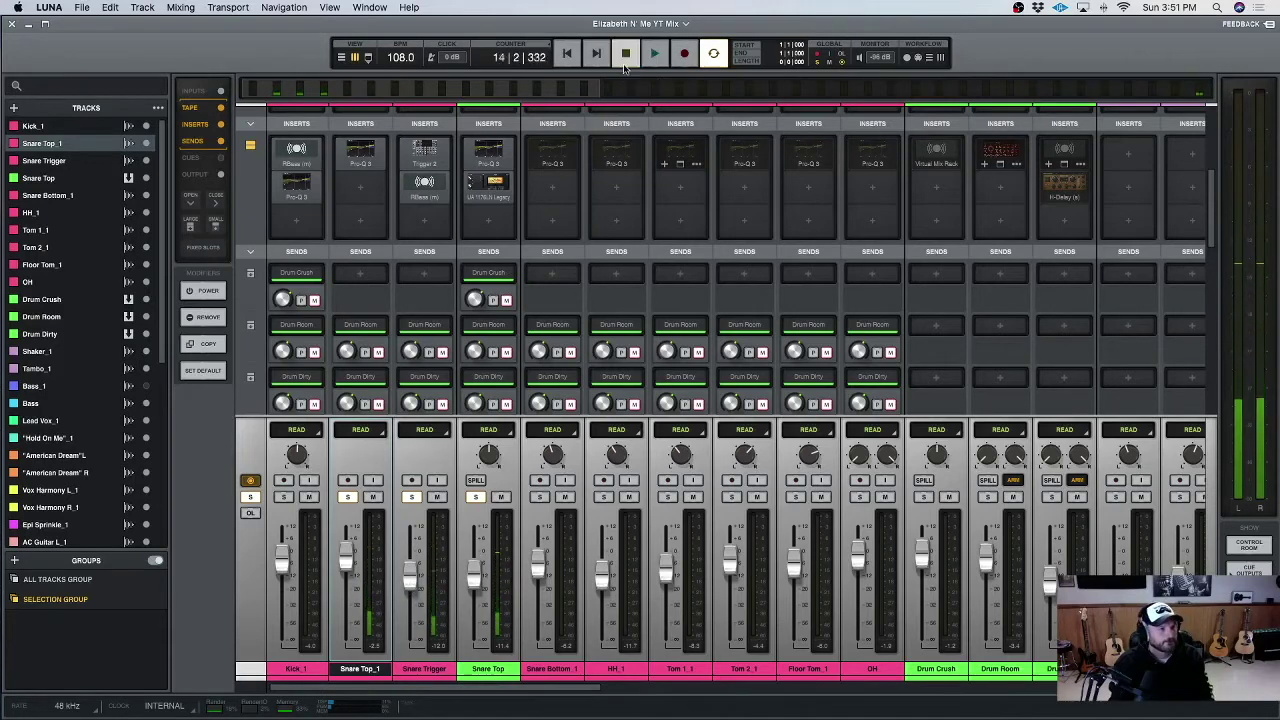
pyautogui.click(251, 497)
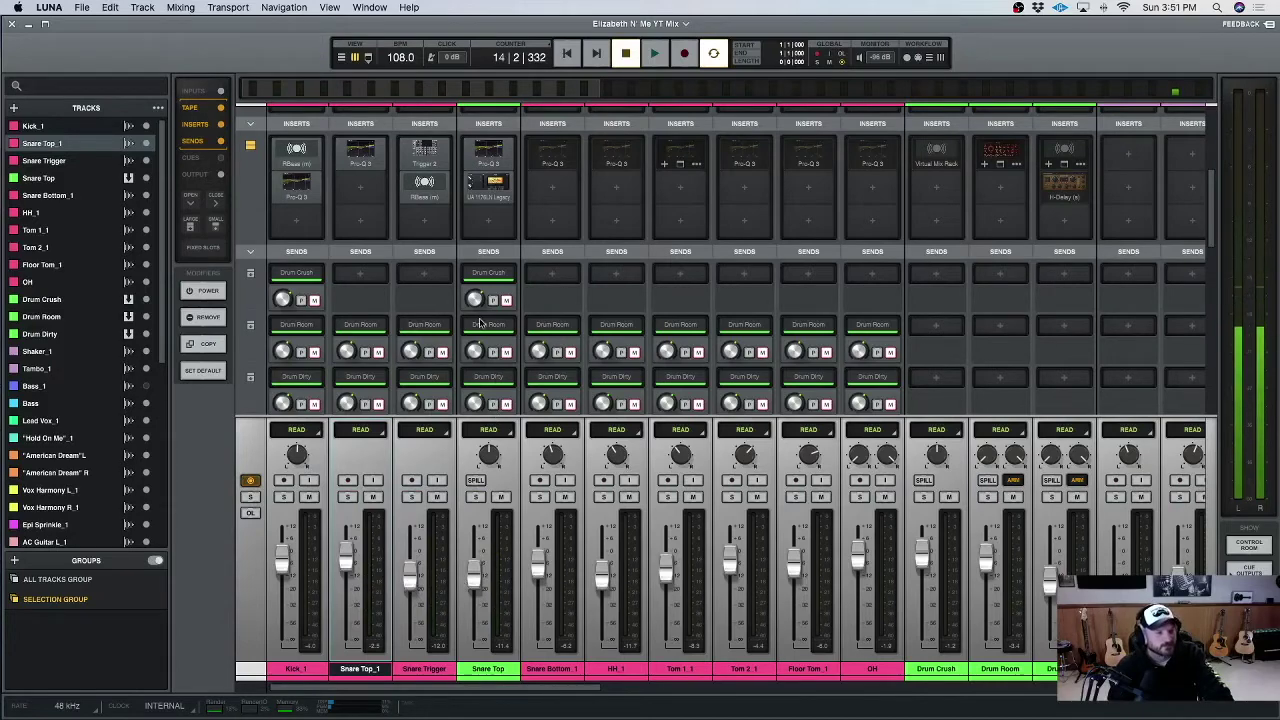
pyautogui.scroll(-2, 480, 325)
pyautogui.scroll(-1, 480, 326)
pyautogui.scroll(1, 480, 326)
pyautogui.scroll(1, 488, 504)
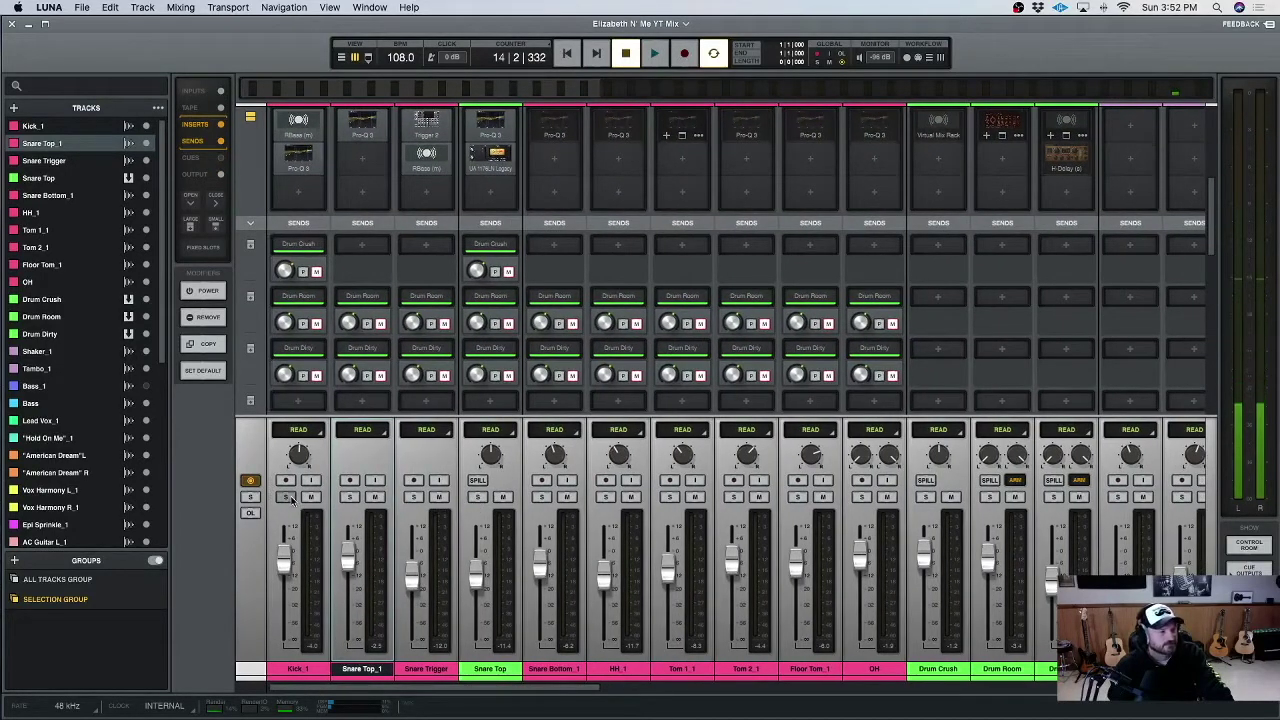
# Solo Kick_1 and the Snare Top bus, lower the Snare Trigger fader to -13.1 dB during playback, stop, and clear the solos.
pyautogui.click(287, 497)
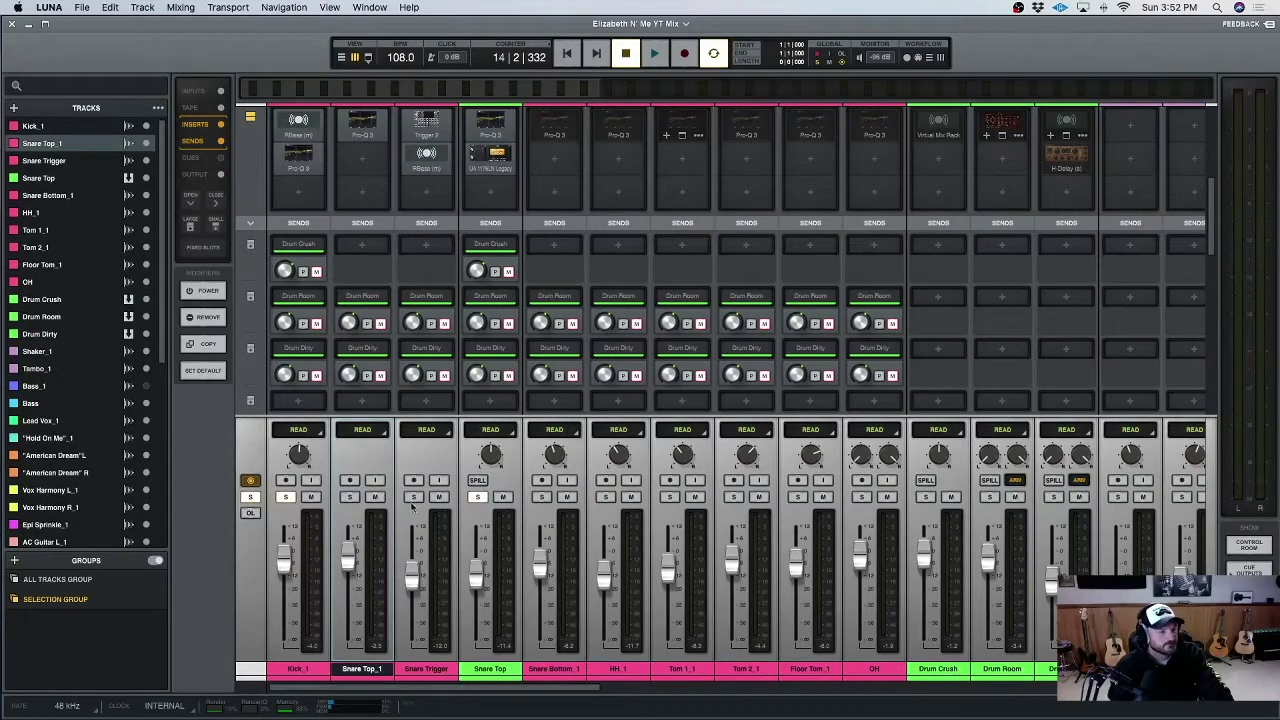
pyautogui.press('space')
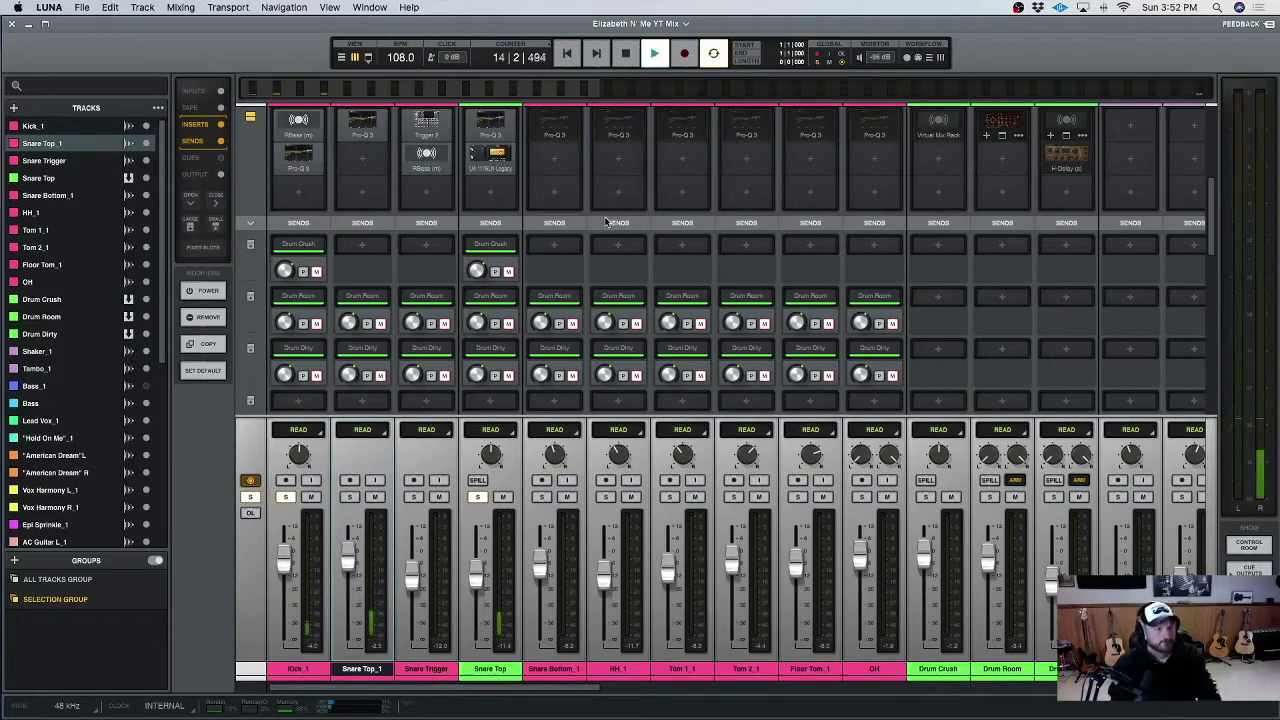
pyautogui.scroll(-1, 520, 380)
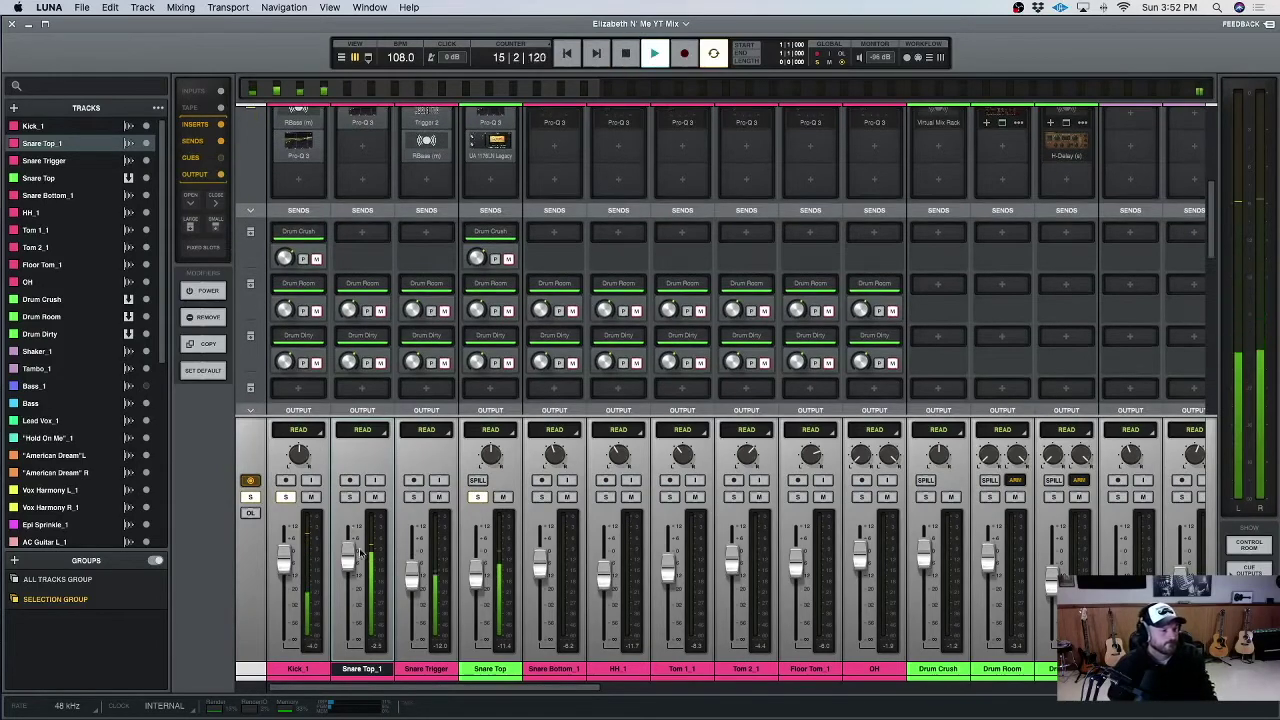
pyautogui.moveTo(408, 571); pyautogui.dragTo(410, 580)
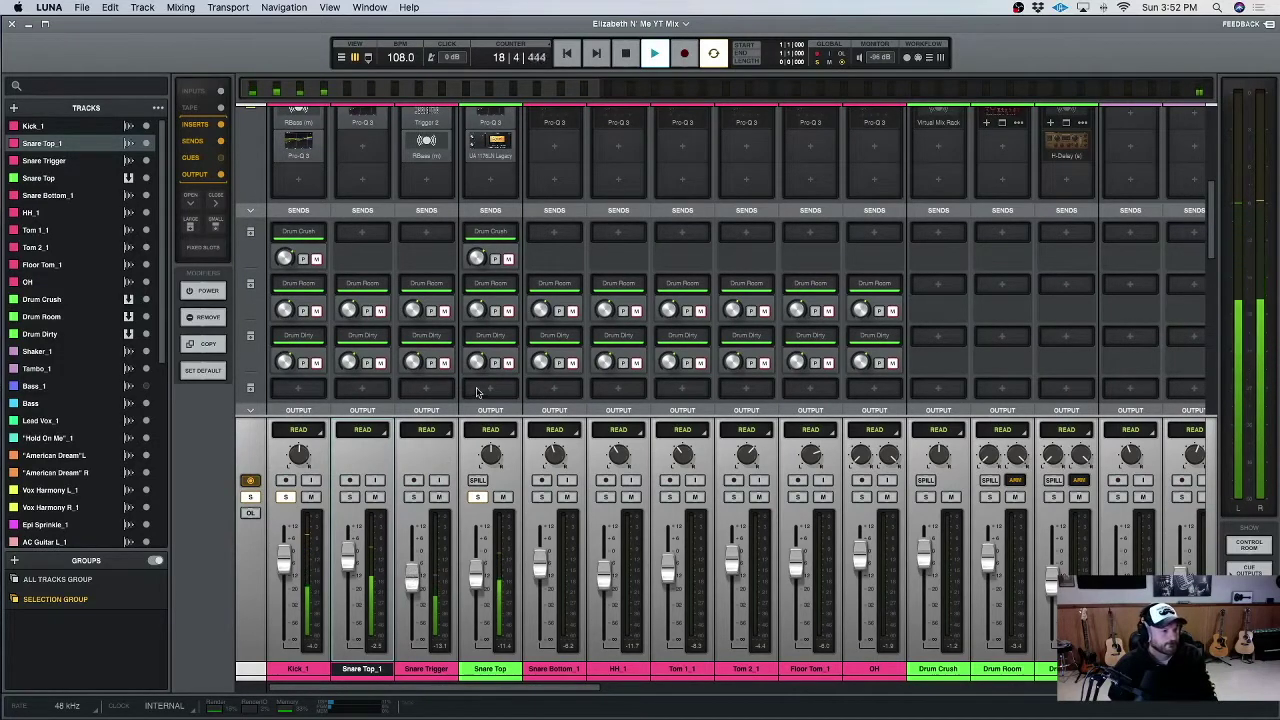
pyautogui.click(627, 55)
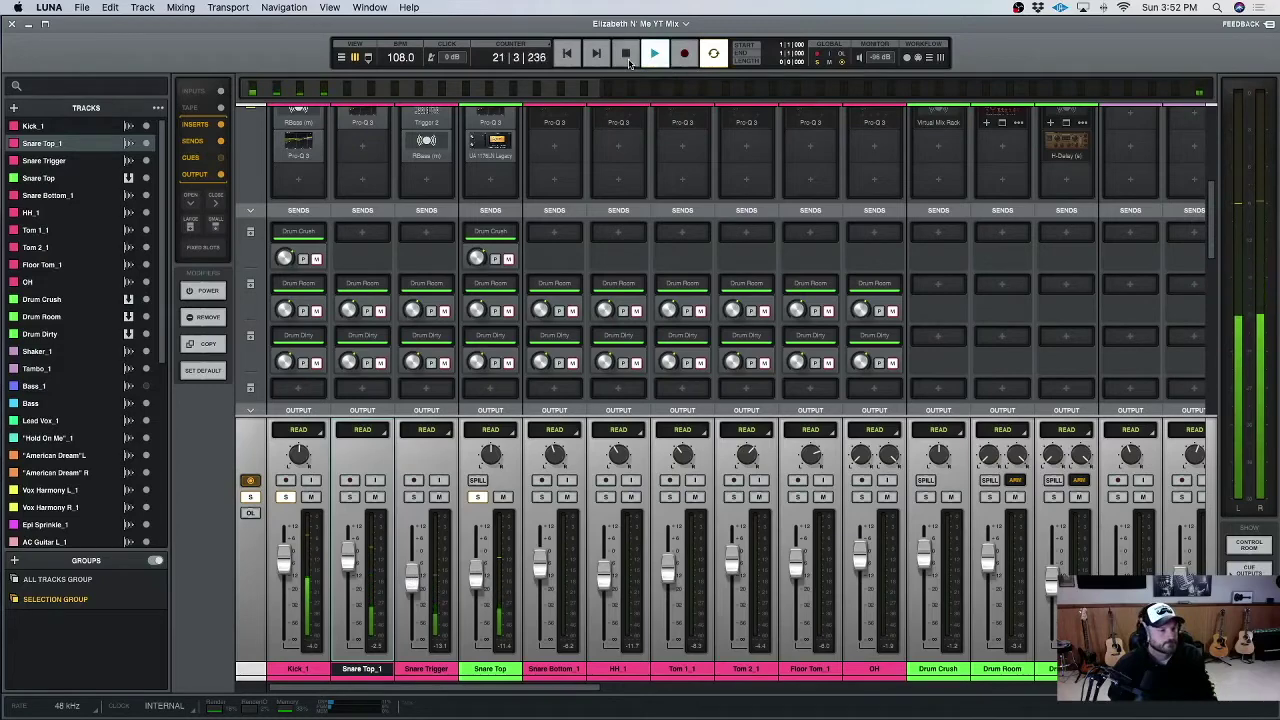
pyautogui.click(252, 499)
# Enable the Pro-Q 3 on Snare Bottom_1, steepen its low-cut band near 101 Hz, and close its window.
pyautogui.scroll(1, 698, 477)
pyautogui.scroll(-1, 698, 477)
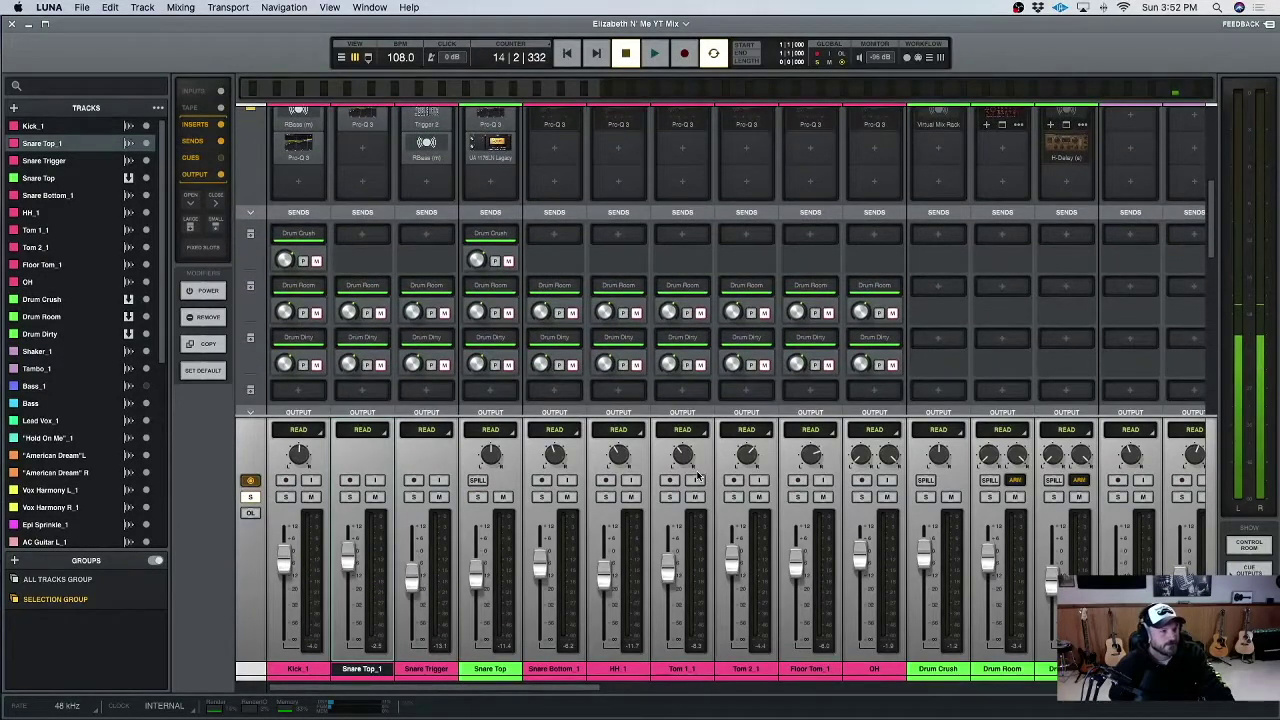
pyautogui.scroll(-3, 504, 268)
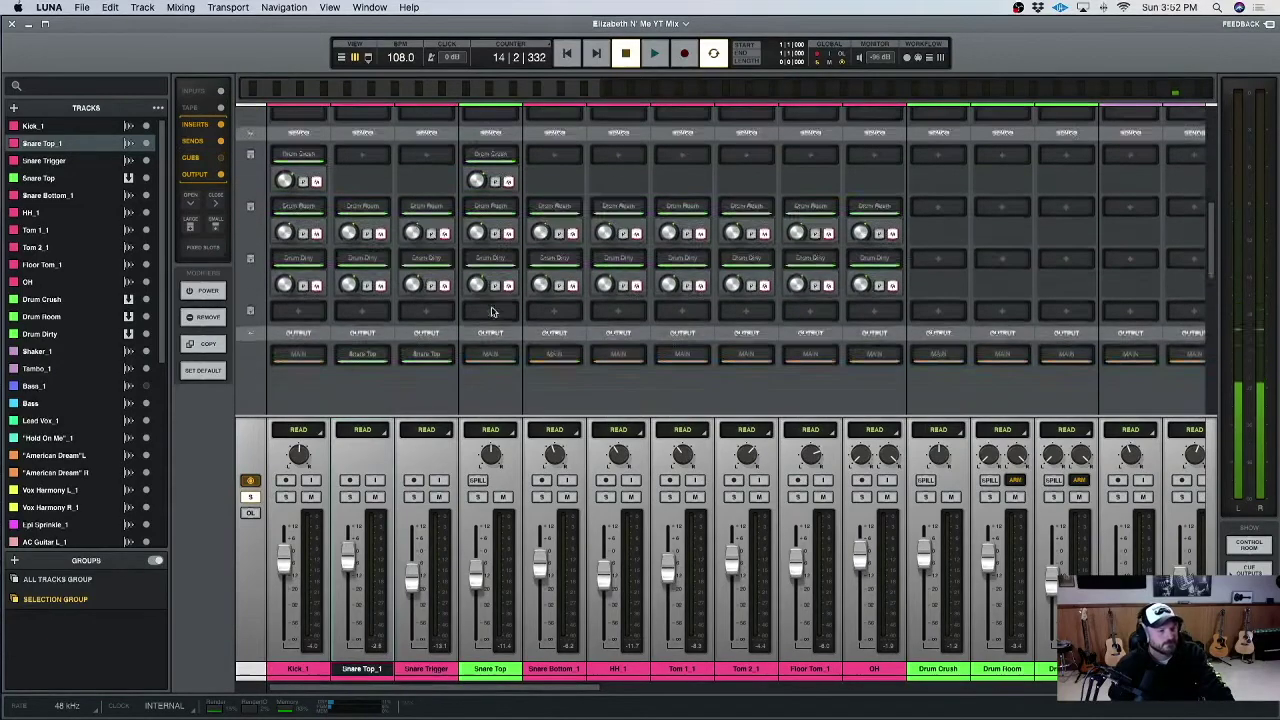
pyautogui.scroll(3, 483, 363)
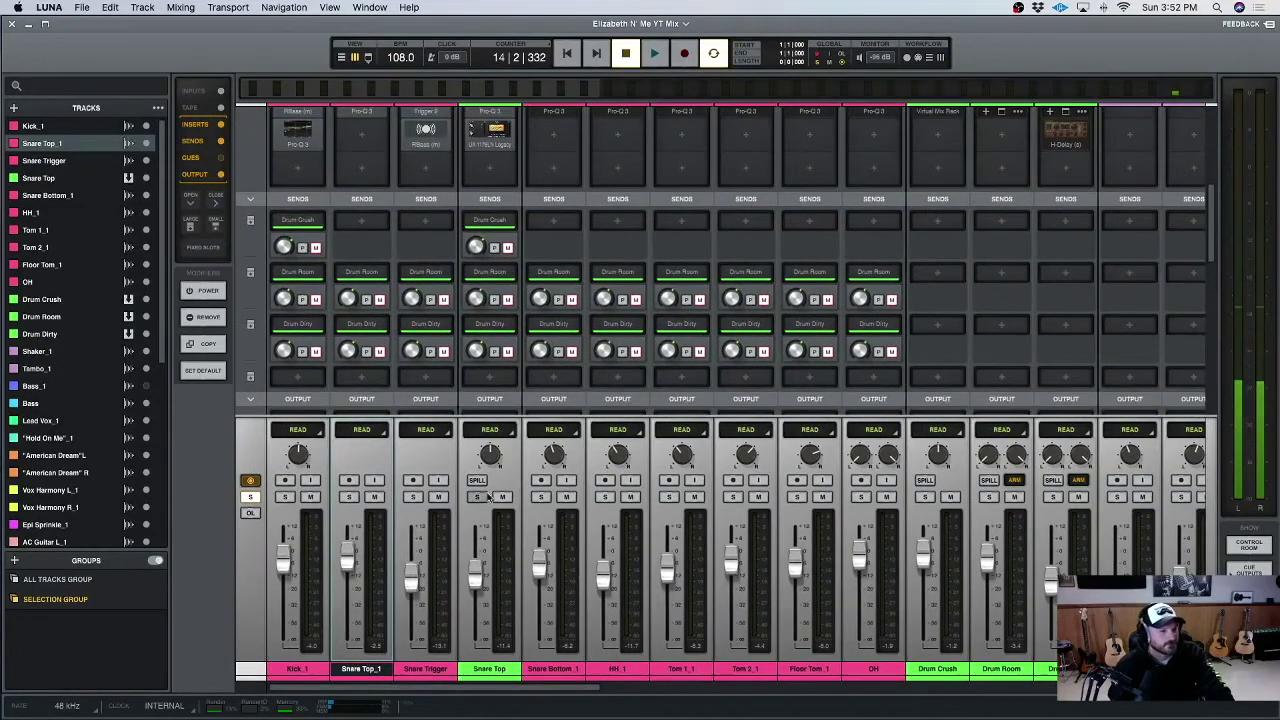
pyautogui.hscroll(1, 503, 227)
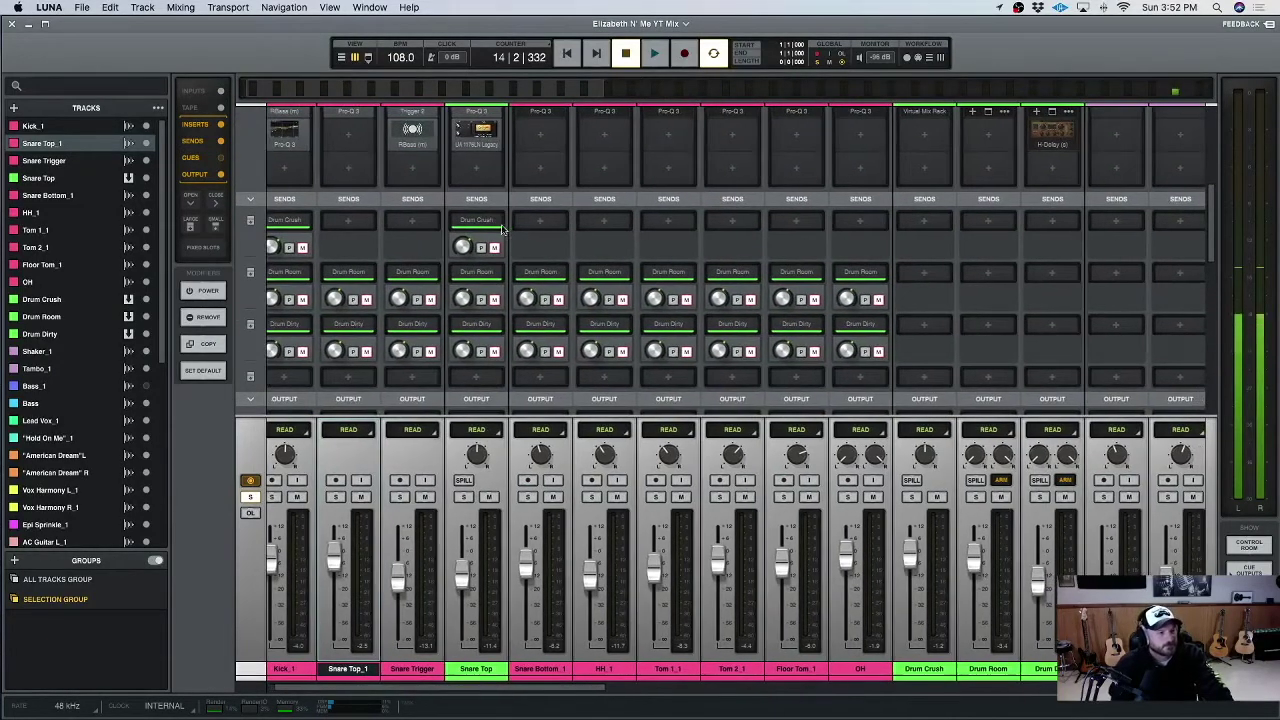
pyautogui.scroll(3, 505, 235)
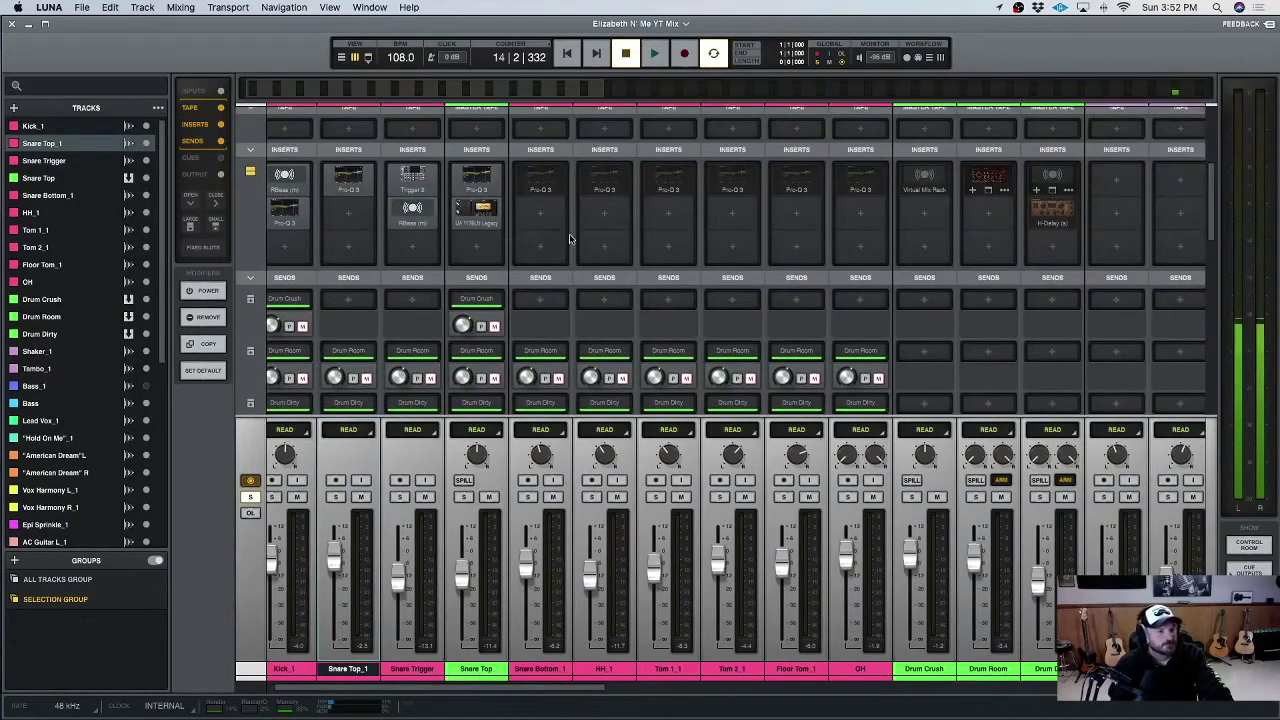
pyautogui.click(556, 189)
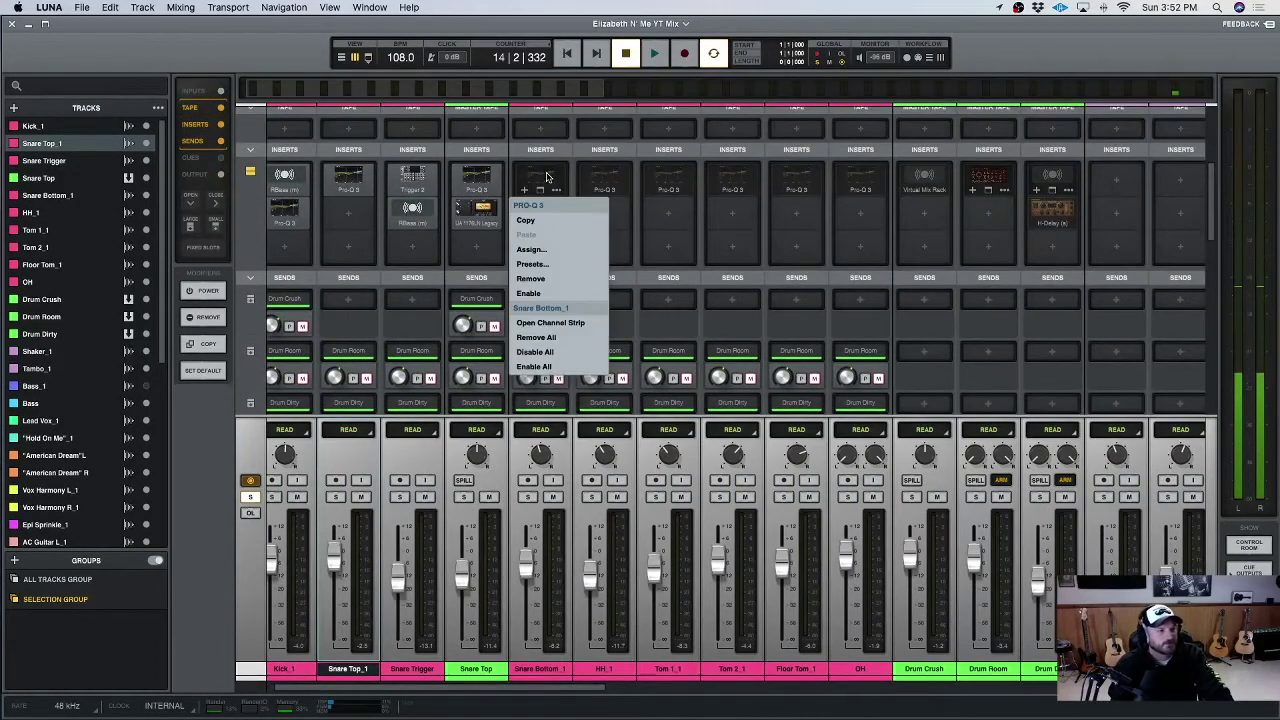
pyautogui.click(541, 294)
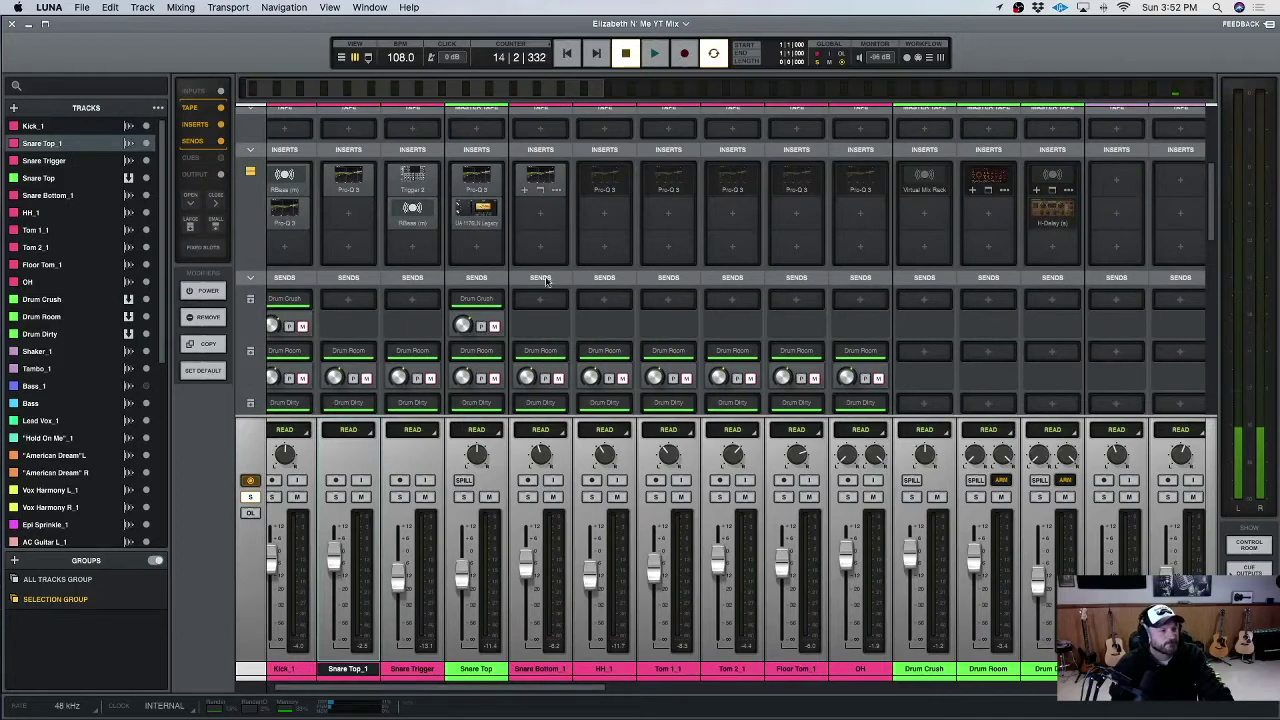
pyautogui.click(548, 180)
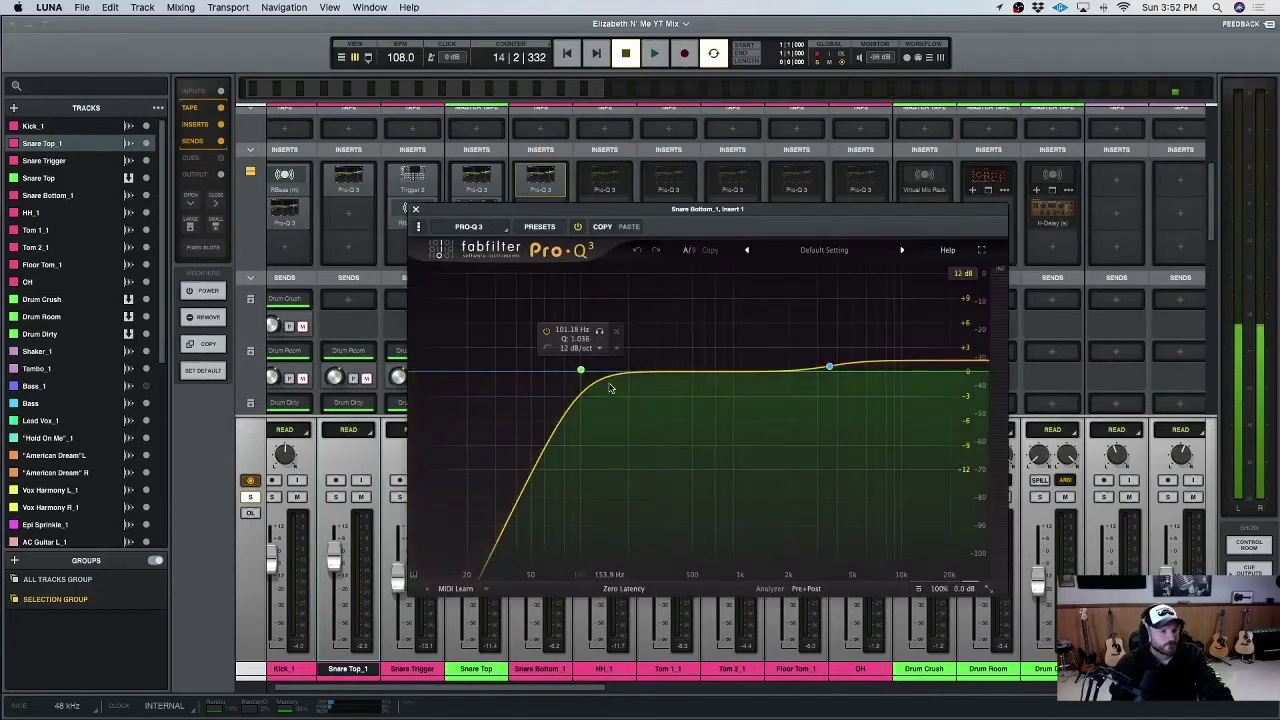
pyautogui.click(611, 387)
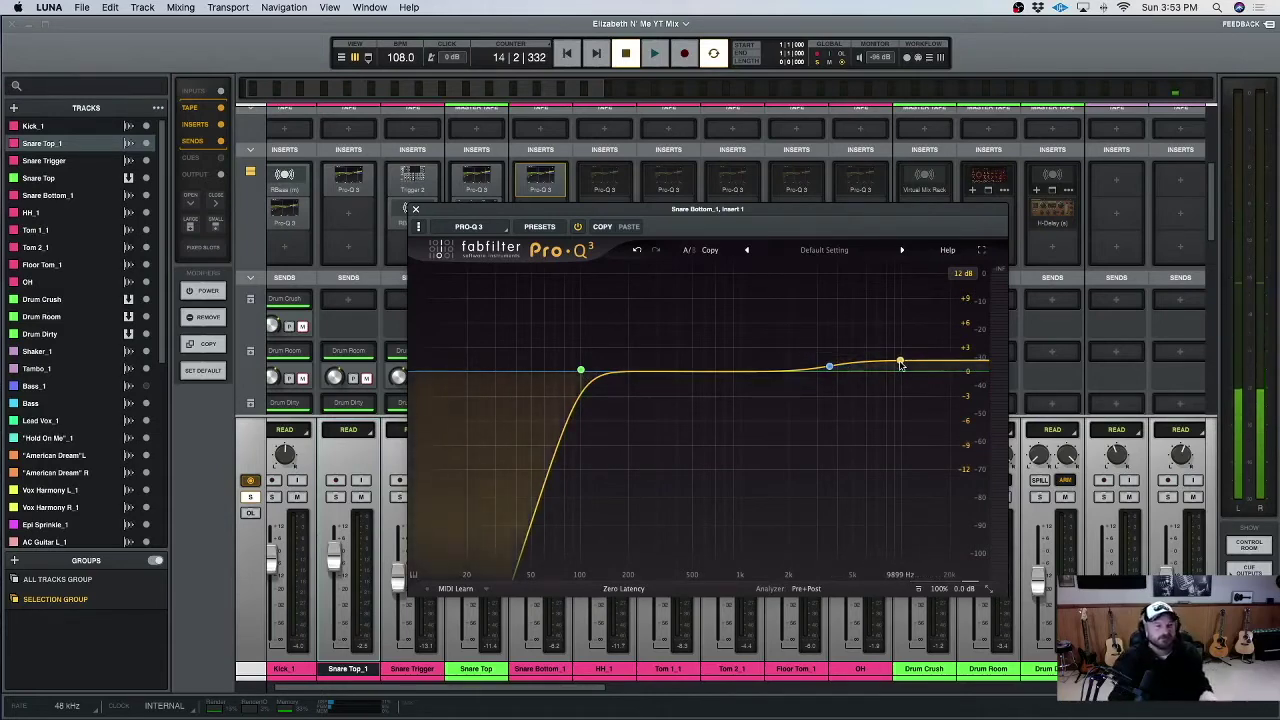
pyautogui.click(415, 209)
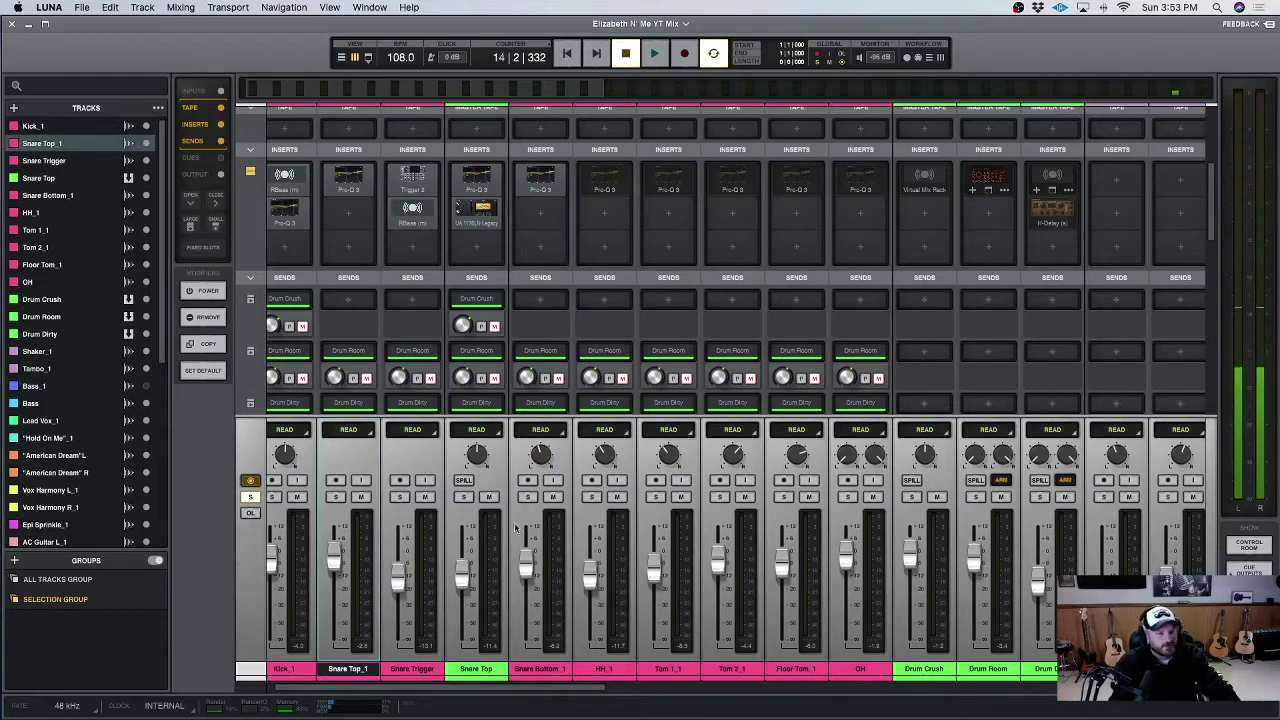
# Solo the Snare Top bus and Snare Bottom_1, listen to them together, stop playback and clear the solos.
pyautogui.rightClick(466, 498)
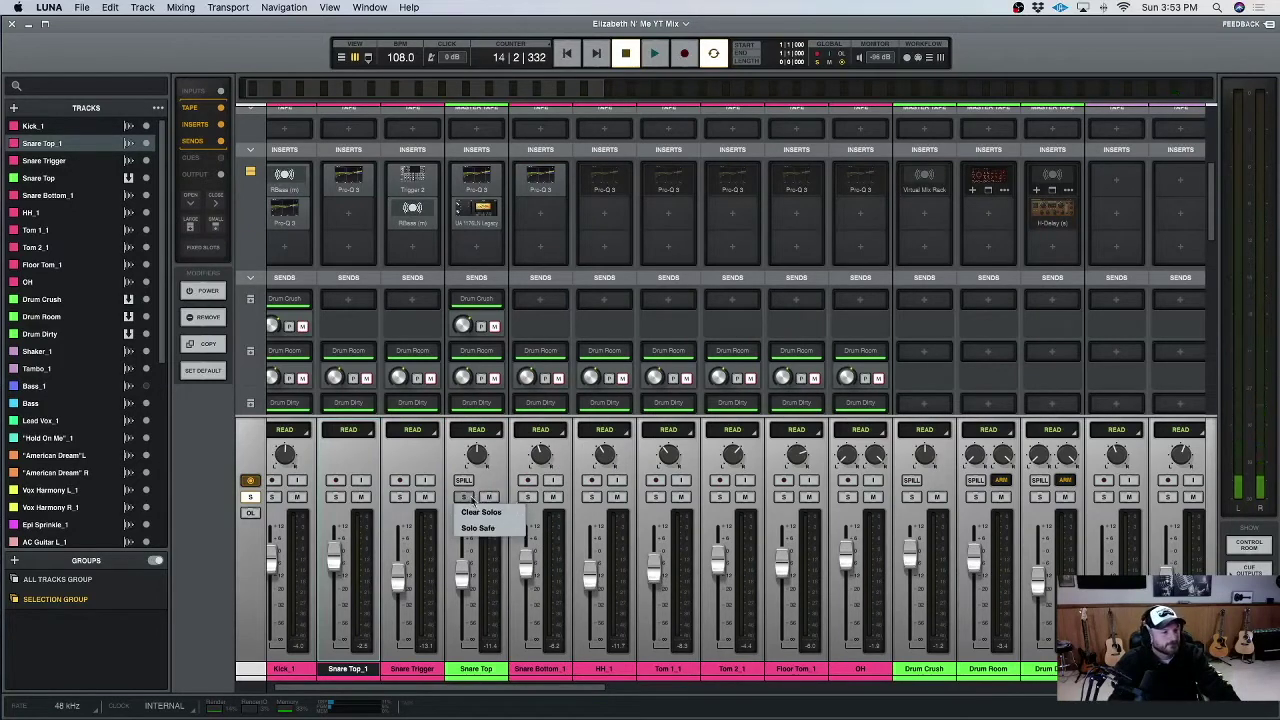
pyautogui.click(465, 498)
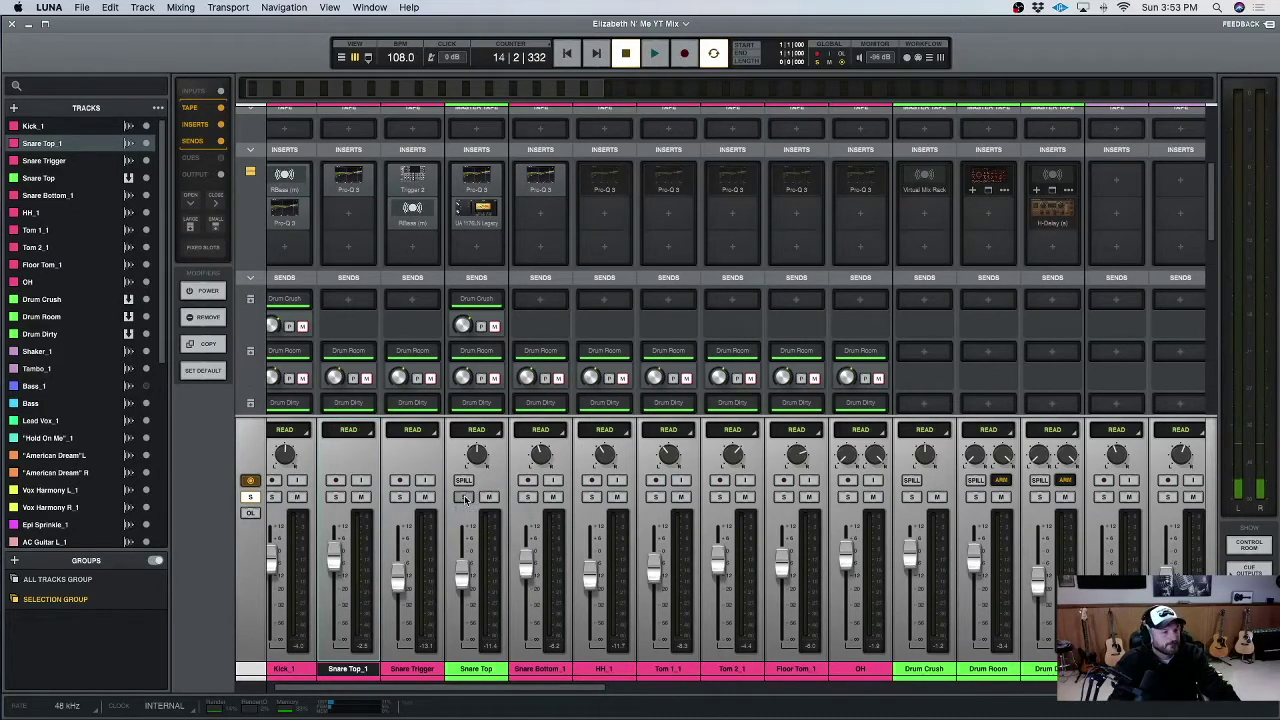
pyautogui.rightClick(465, 498)
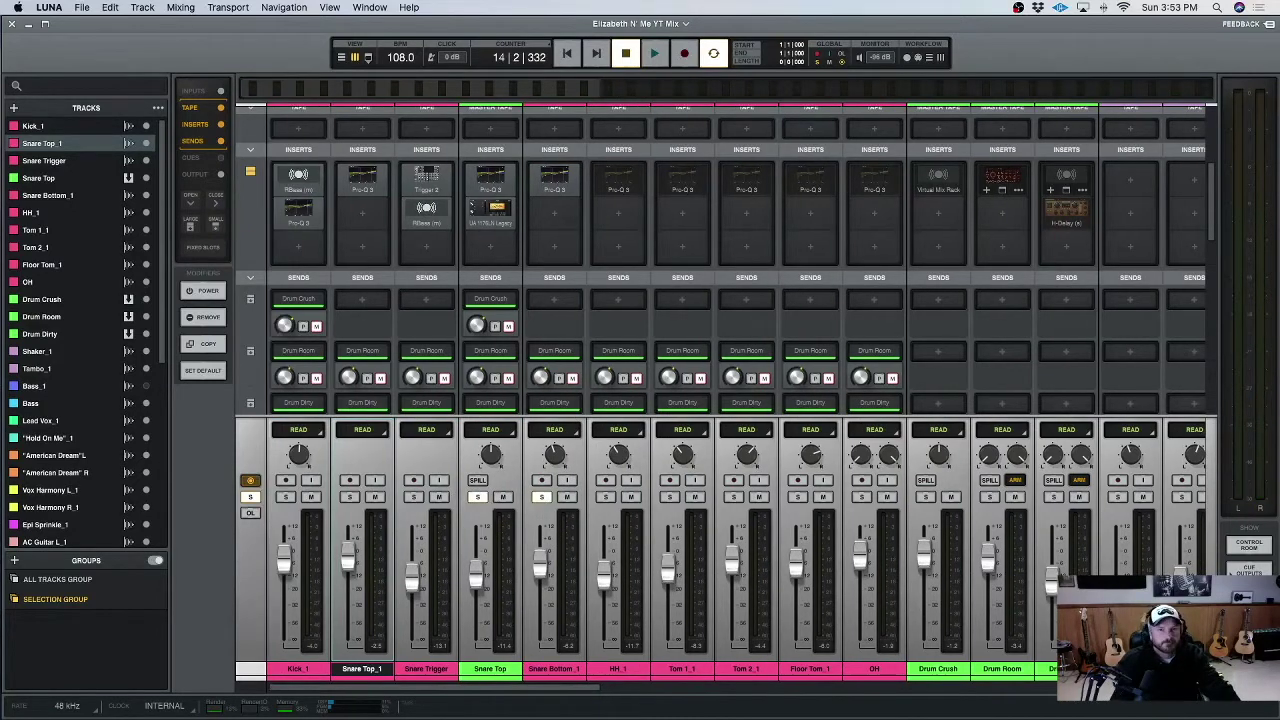
pyautogui.press('space')
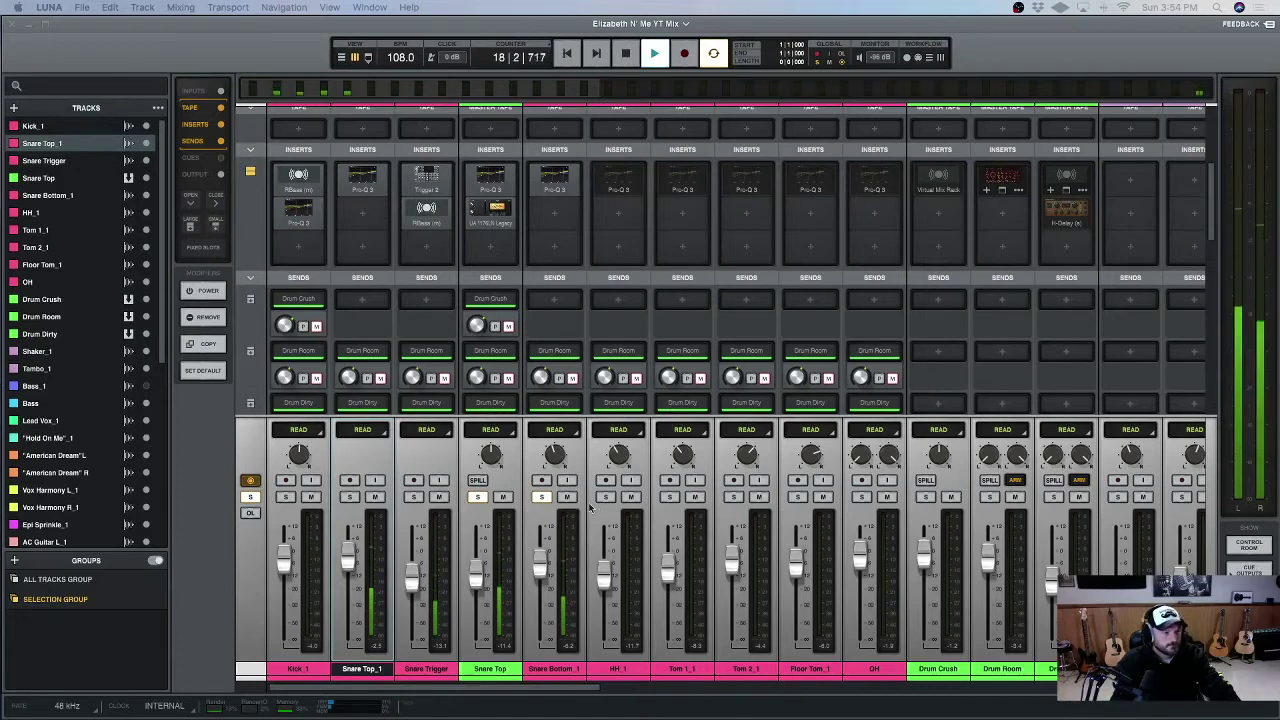
pyautogui.click(477, 497)
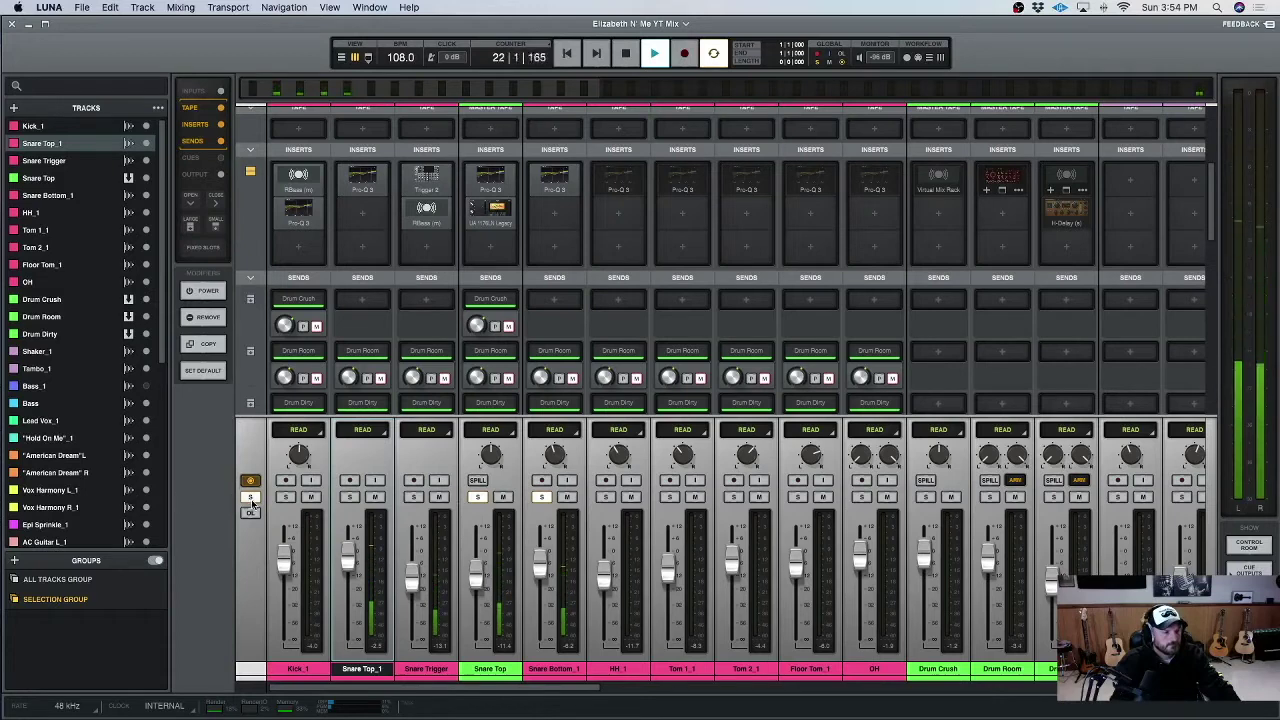
pyautogui.press('space')
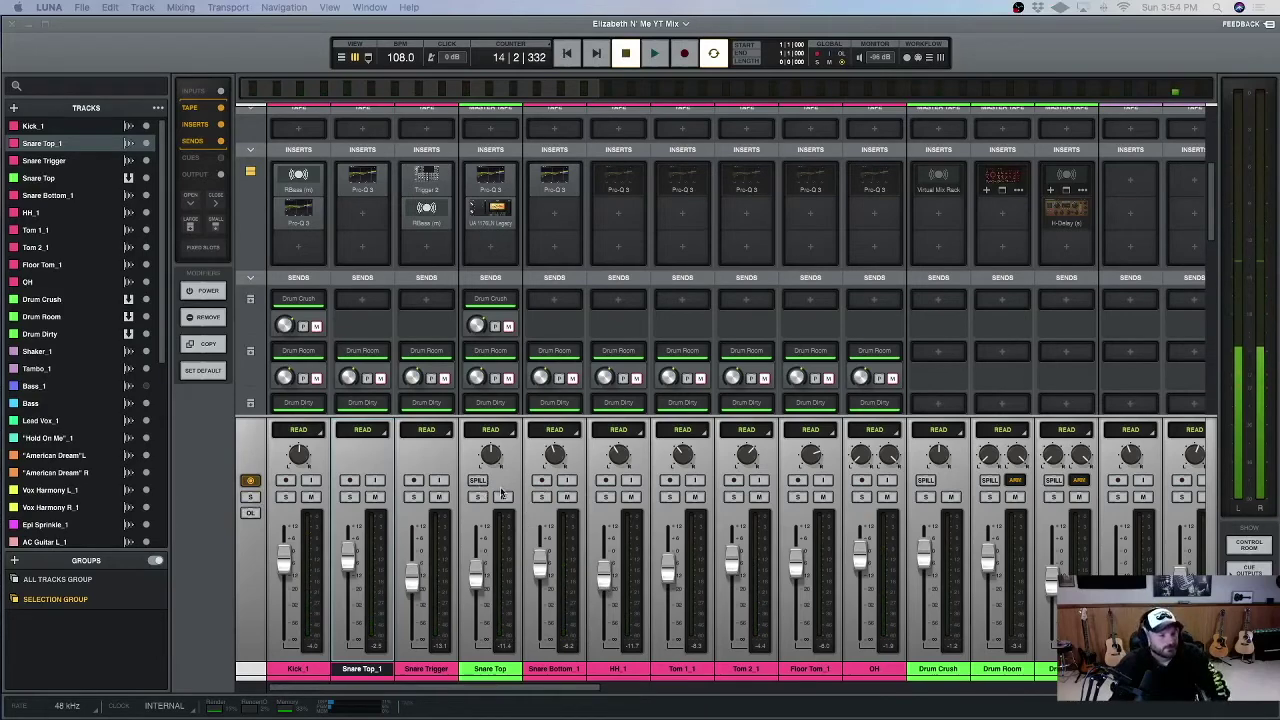
# Enable the Pro-Q 3 on HH_1's first insert, review its low-cut band, and close its window.
pyautogui.hscroll(2, 501, 510)
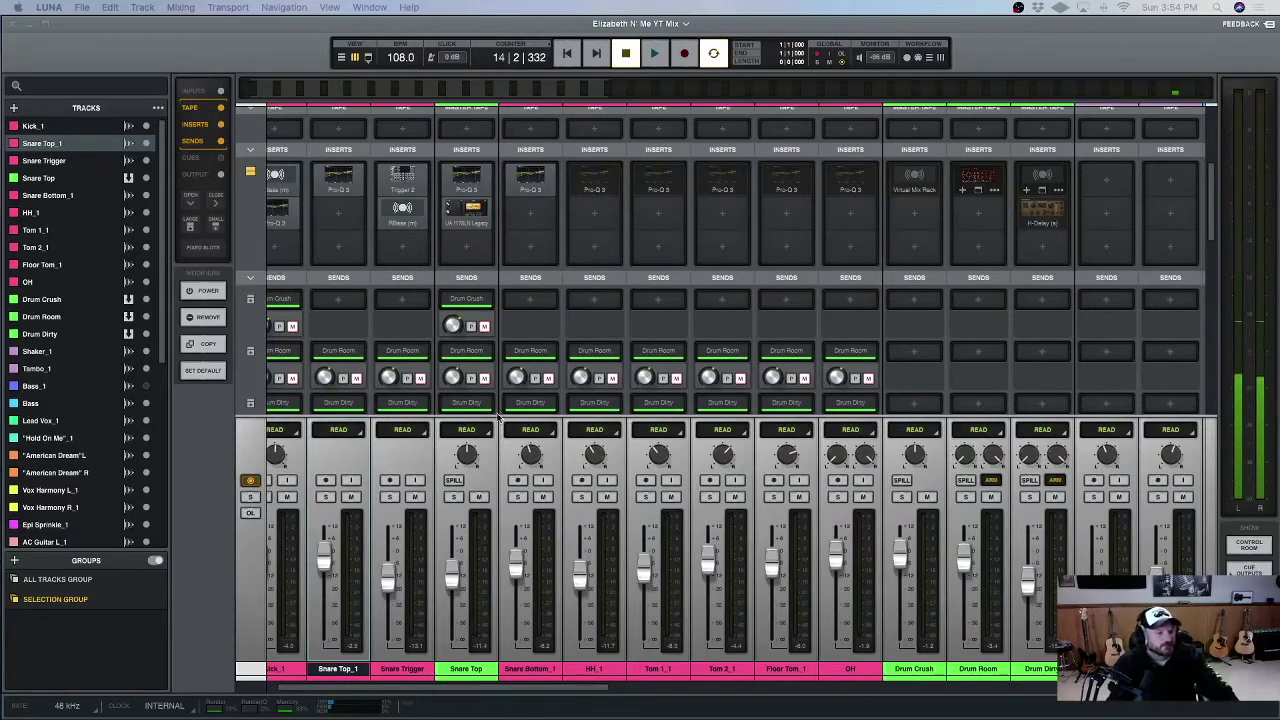
pyautogui.hscroll(-2, 501, 418)
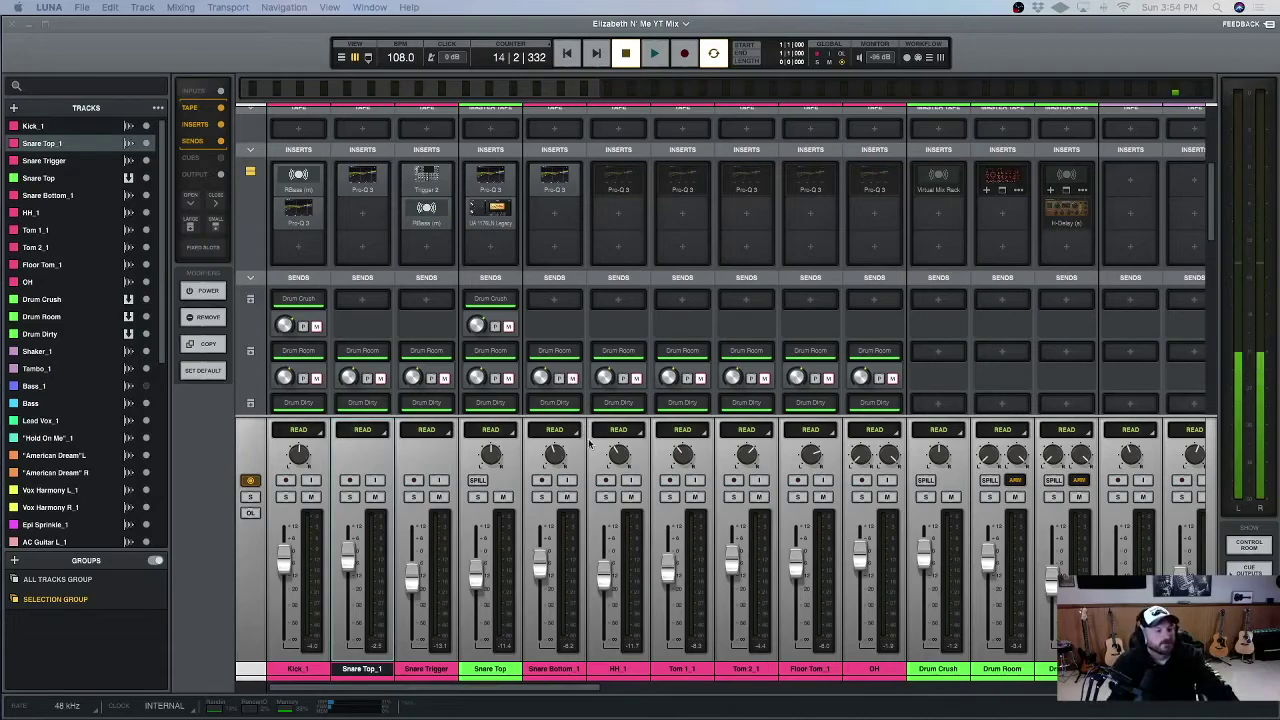
pyautogui.scroll(3, 641, 242)
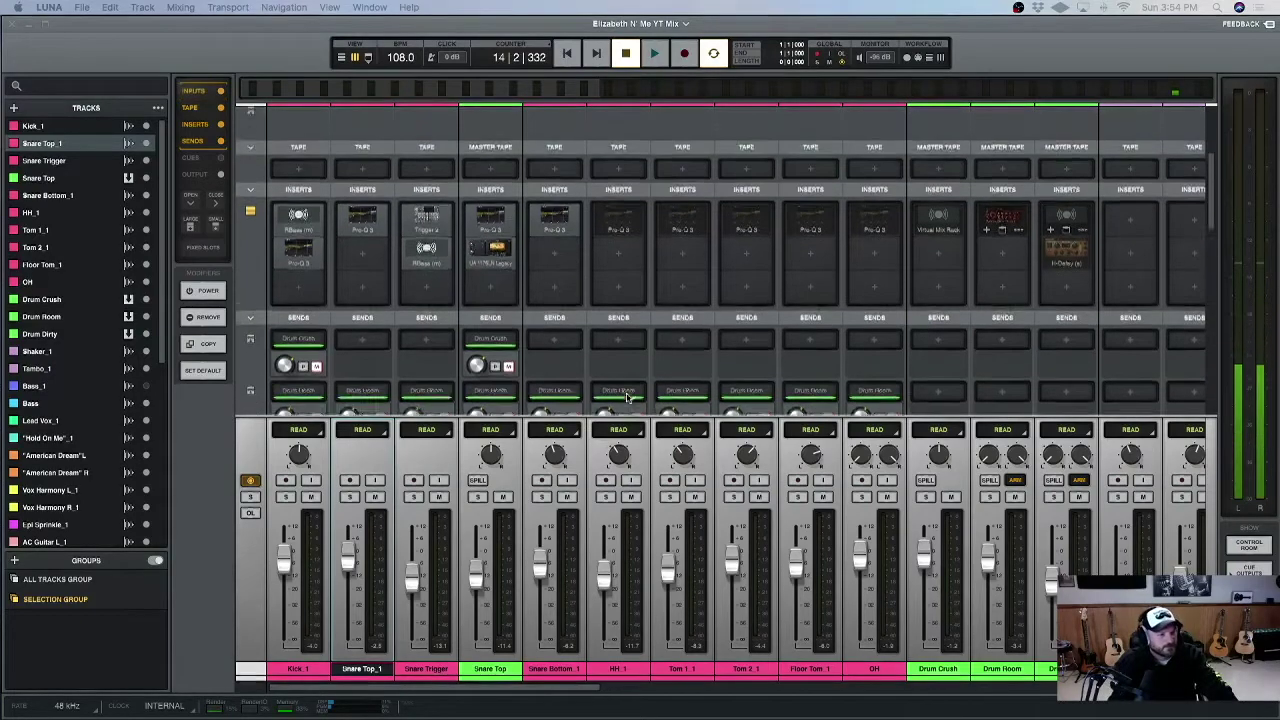
pyautogui.rightClick(631, 249)
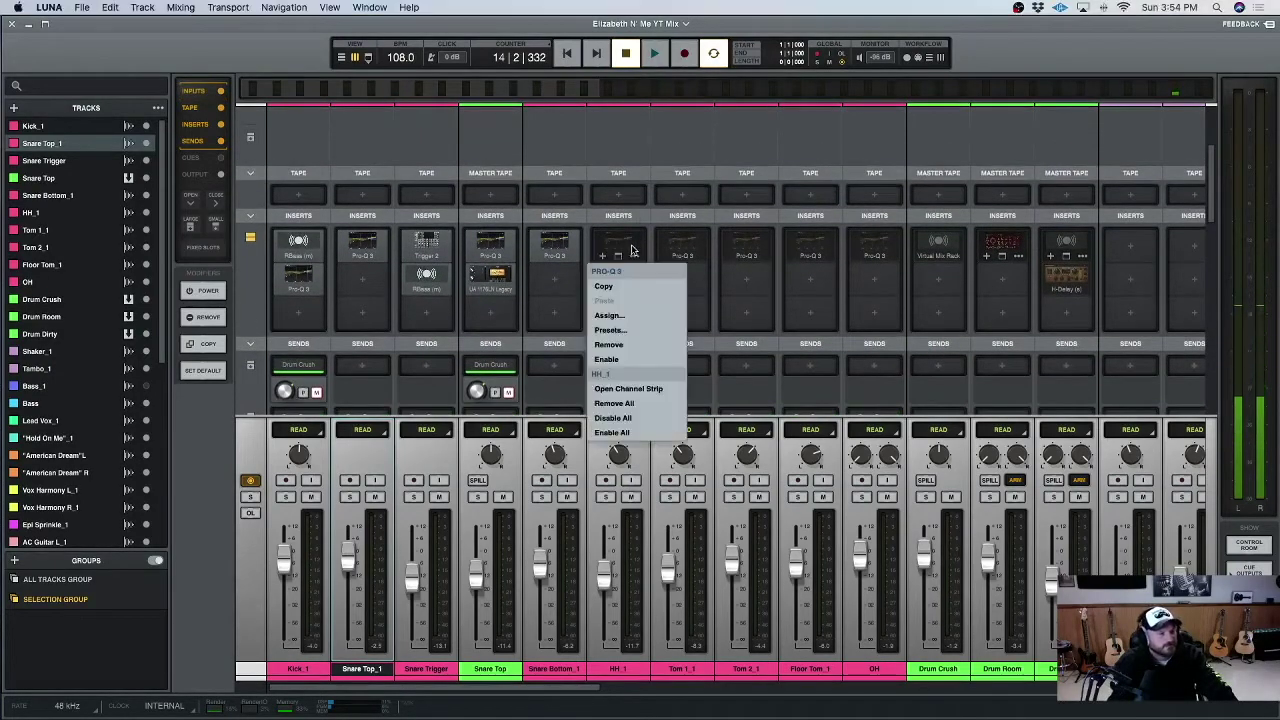
pyautogui.click(628, 359)
pyautogui.click(631, 256)
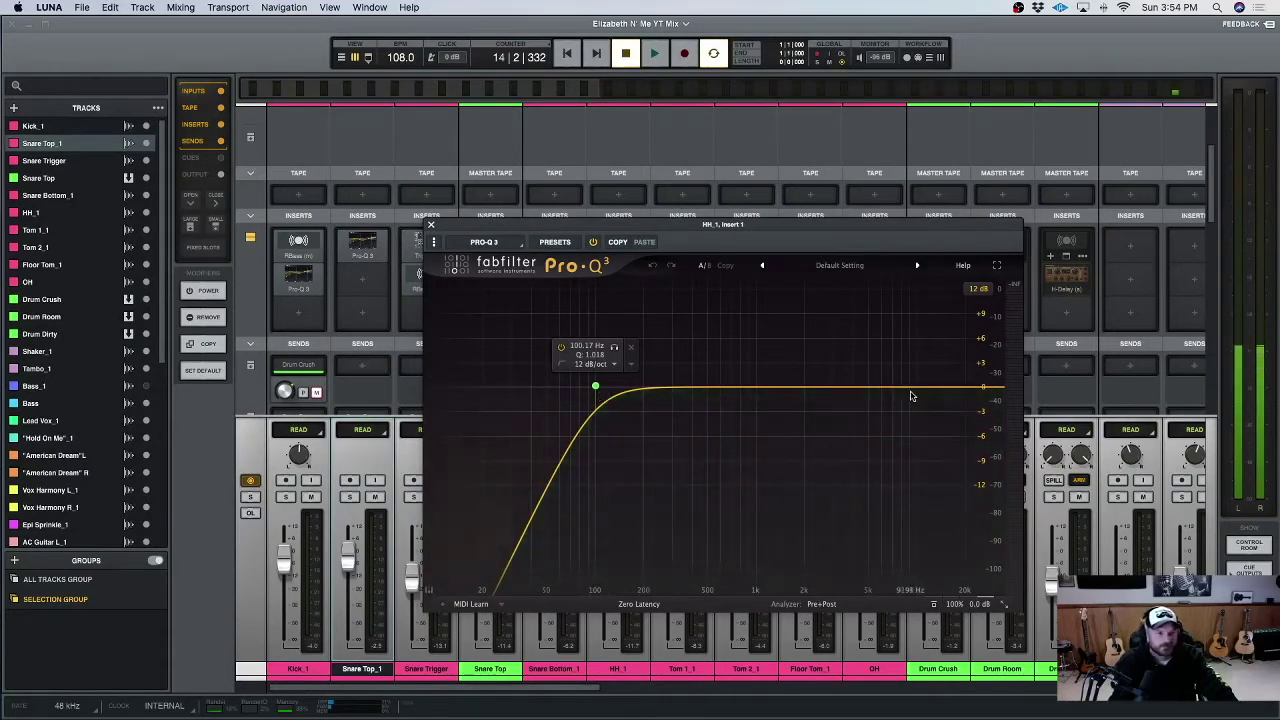
pyautogui.click(431, 225)
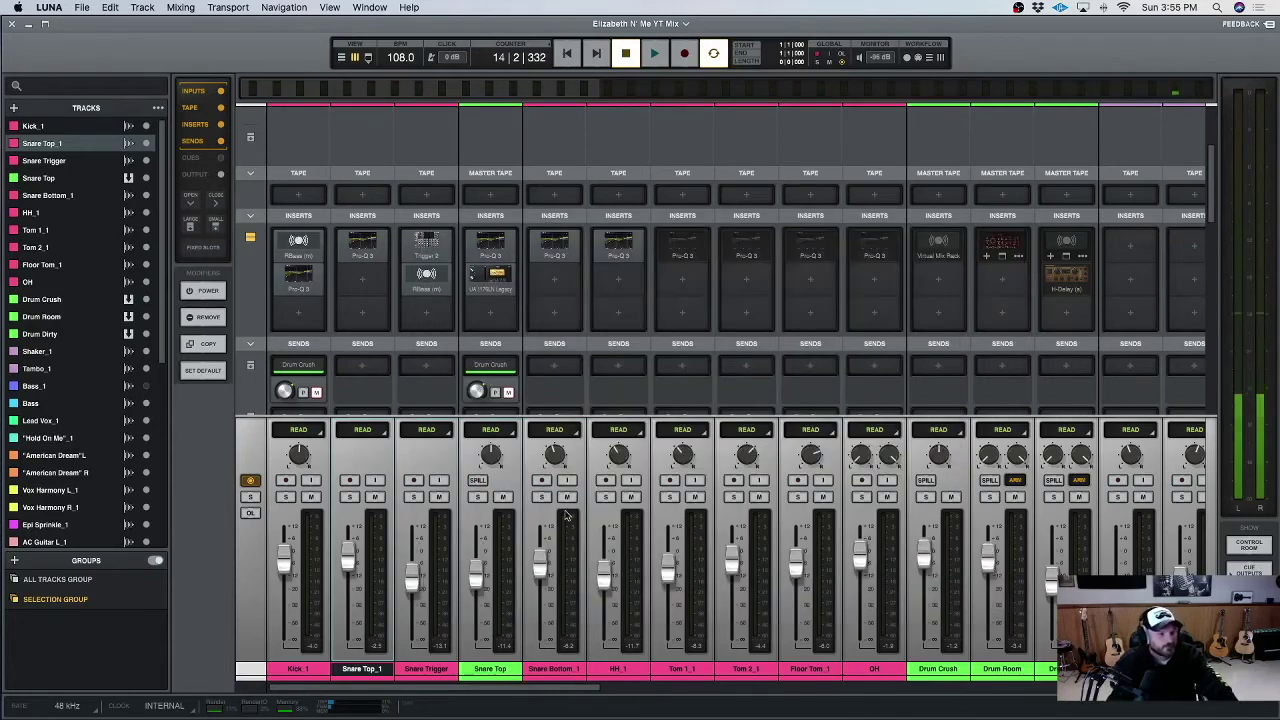
# Solo the kick, all snare tracks, the Snare Top bus and HH_1, listen to them together, stop playback and clear the solos.
pyautogui.scroll(-1, 490, 380)
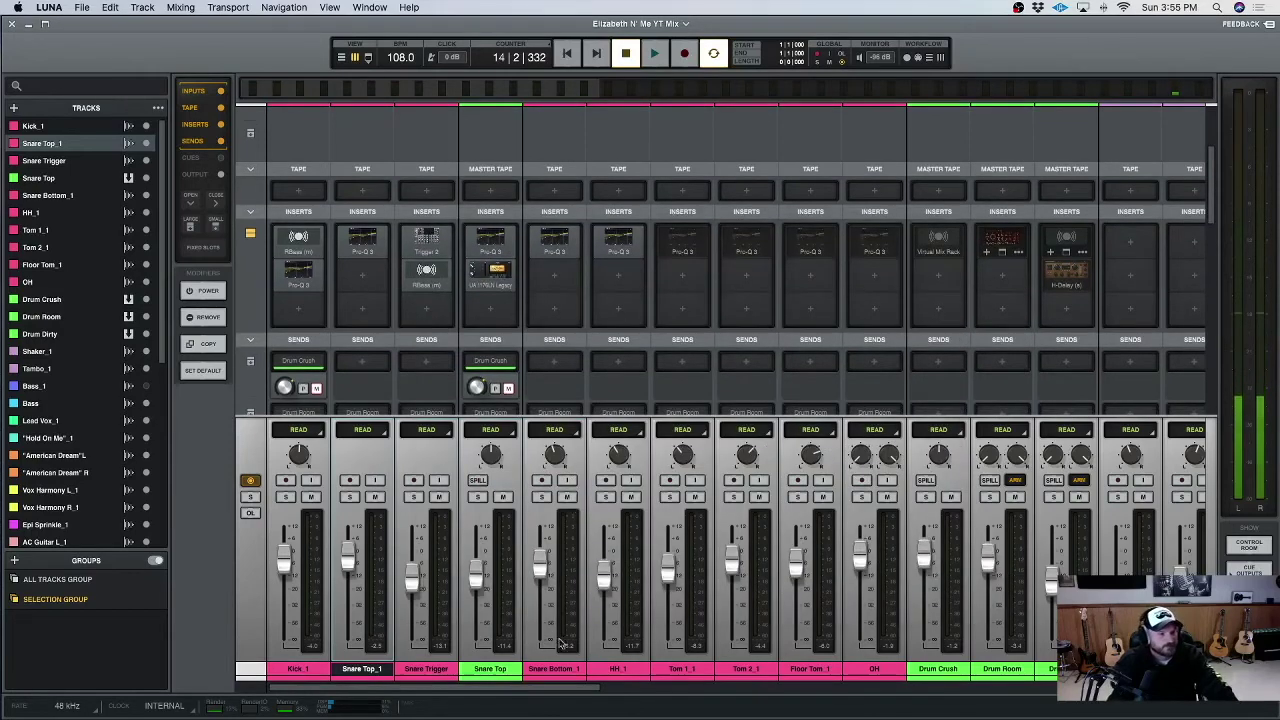
pyautogui.click(606, 498)
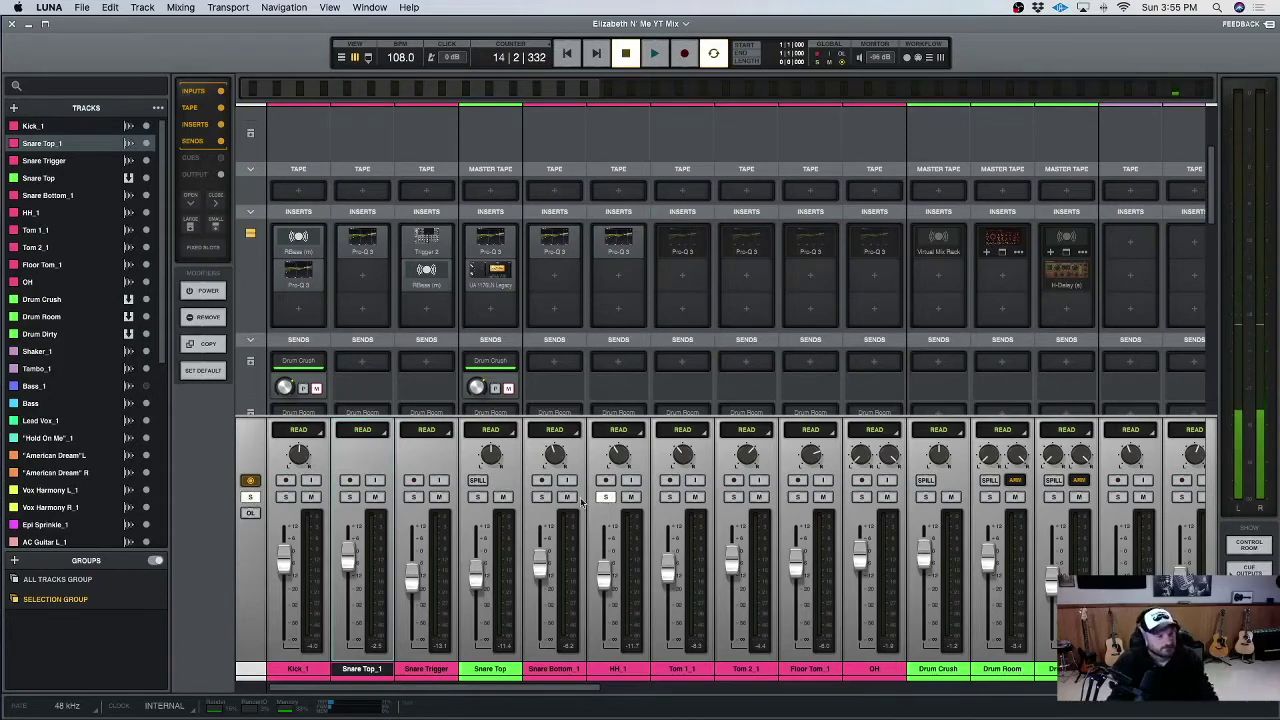
pyautogui.click(477, 497)
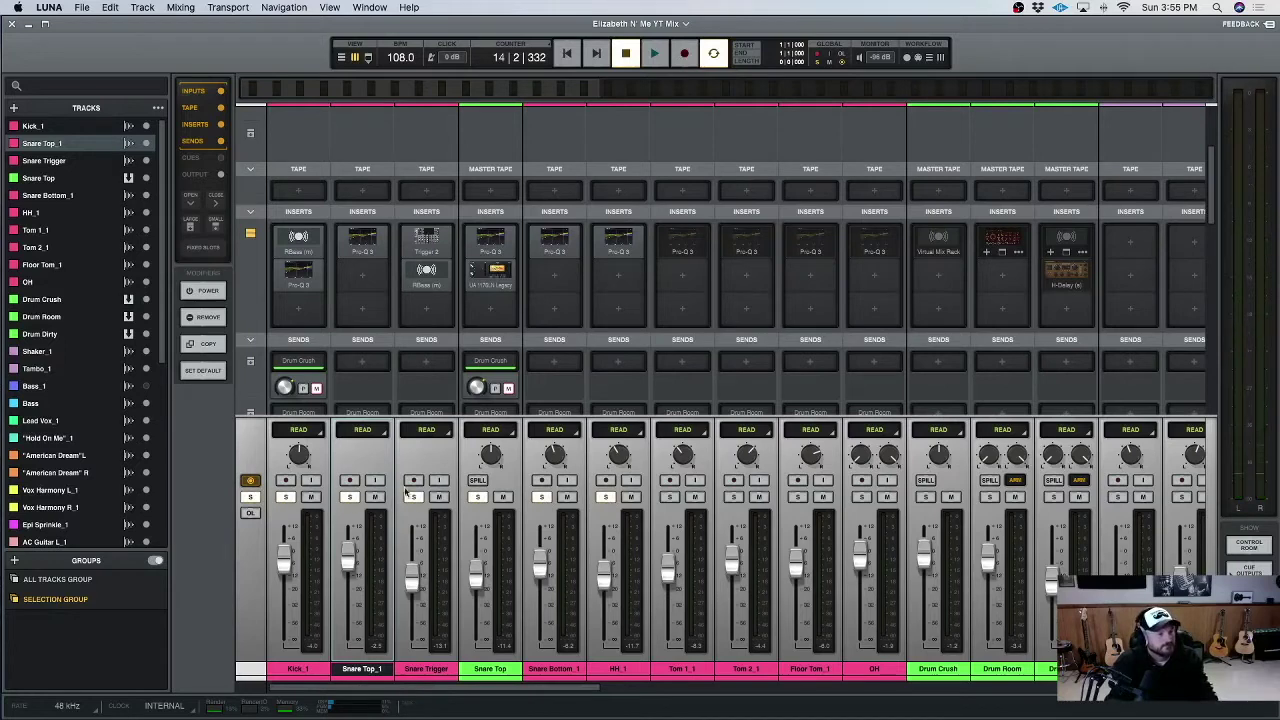
pyautogui.press('space')
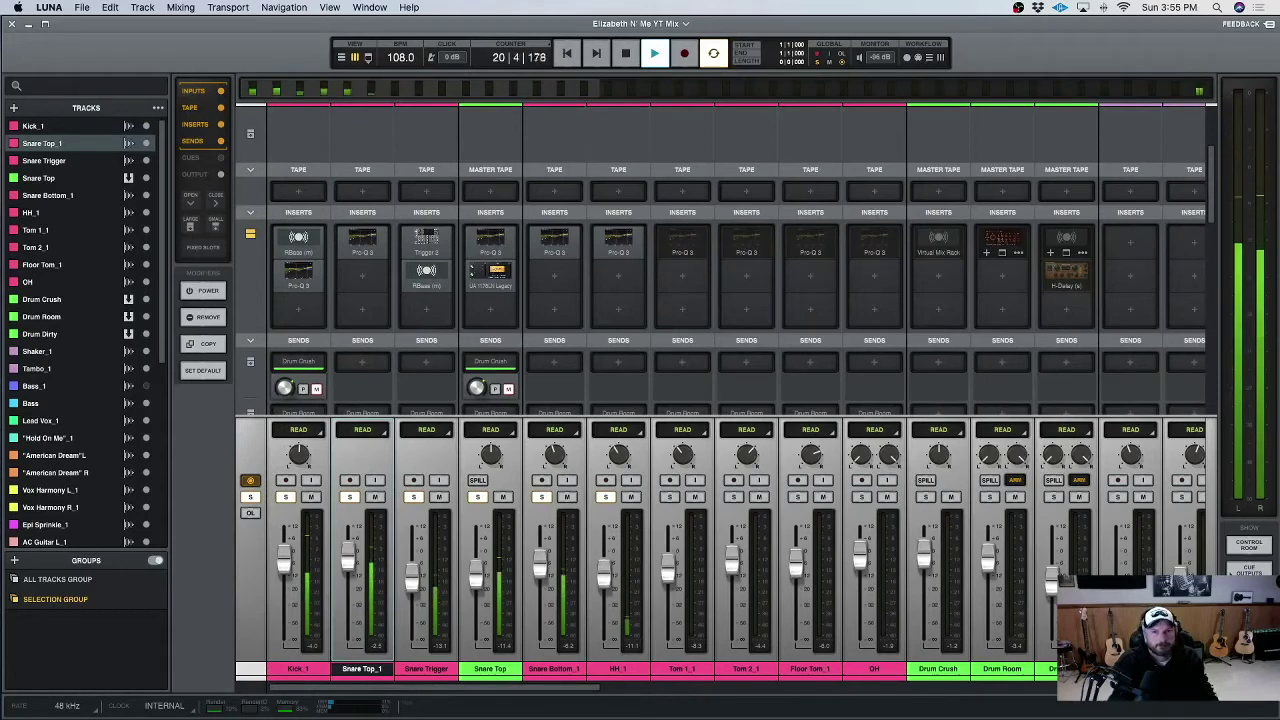
pyautogui.press('space')
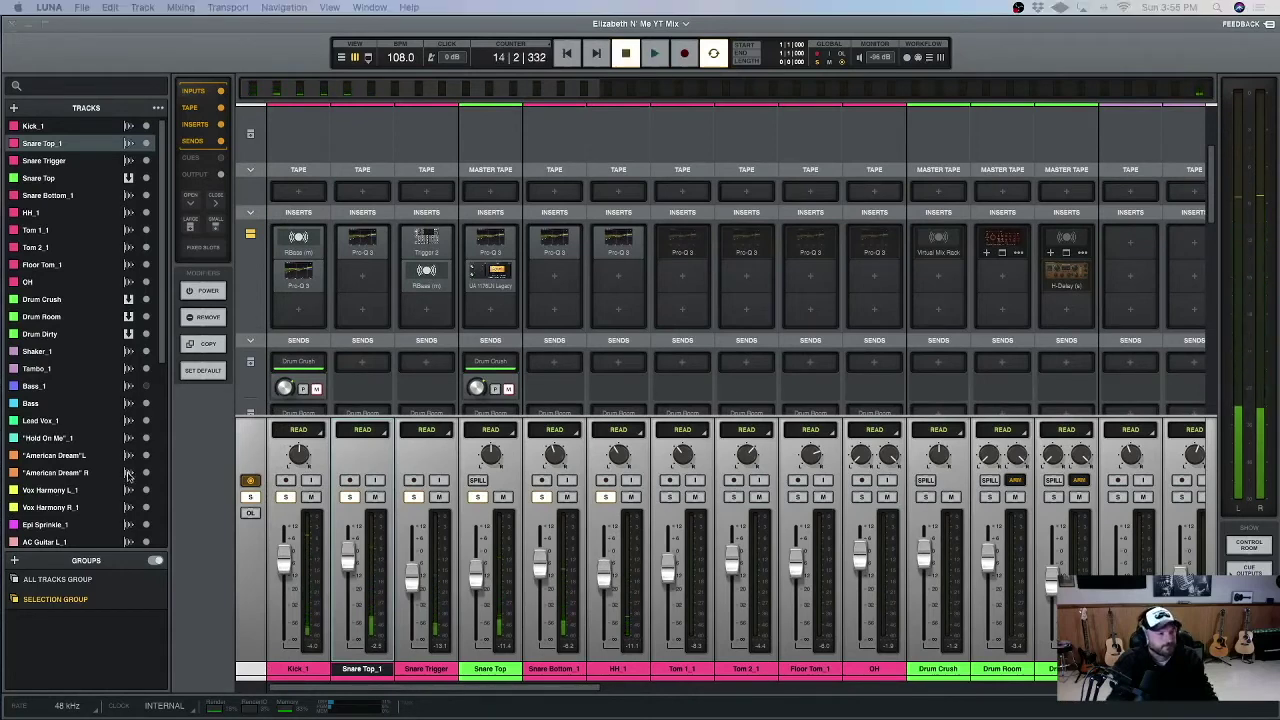
pyautogui.click(247, 497)
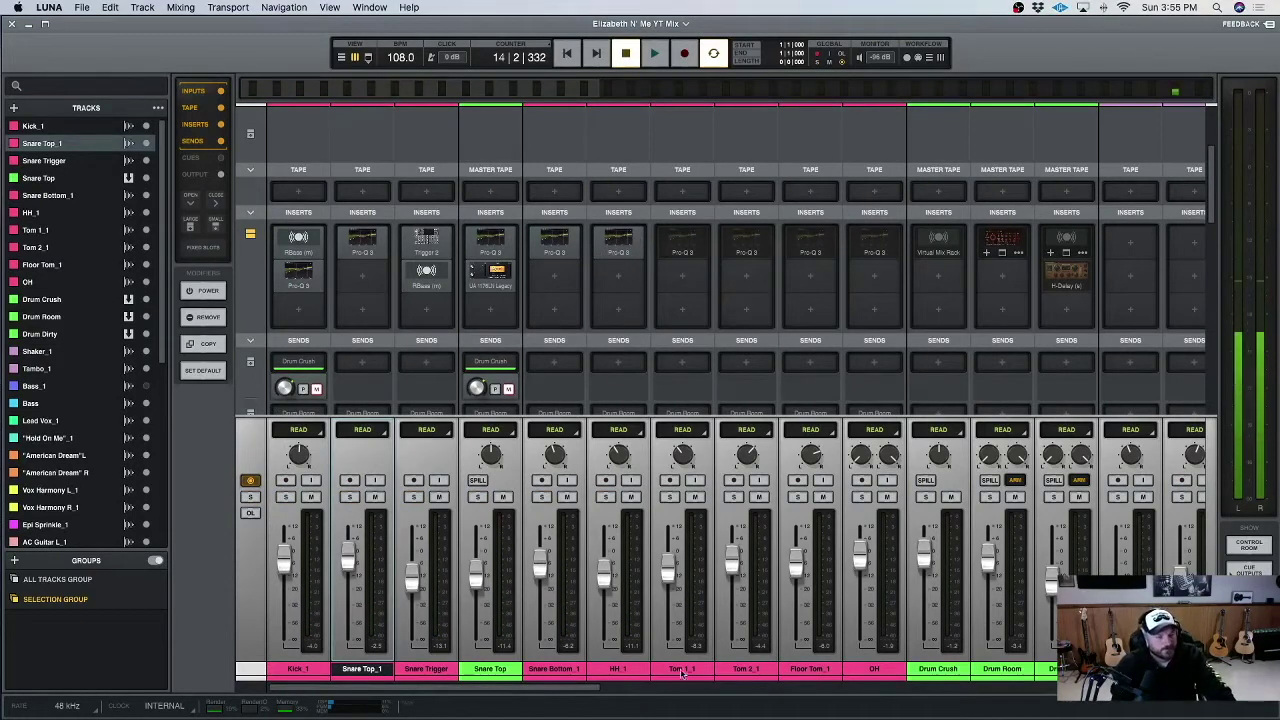
# Enable the Pro-Q 3 on Tom 1_1, review its low-cut band and boosts, and close its window.
pyautogui.click(682, 248)
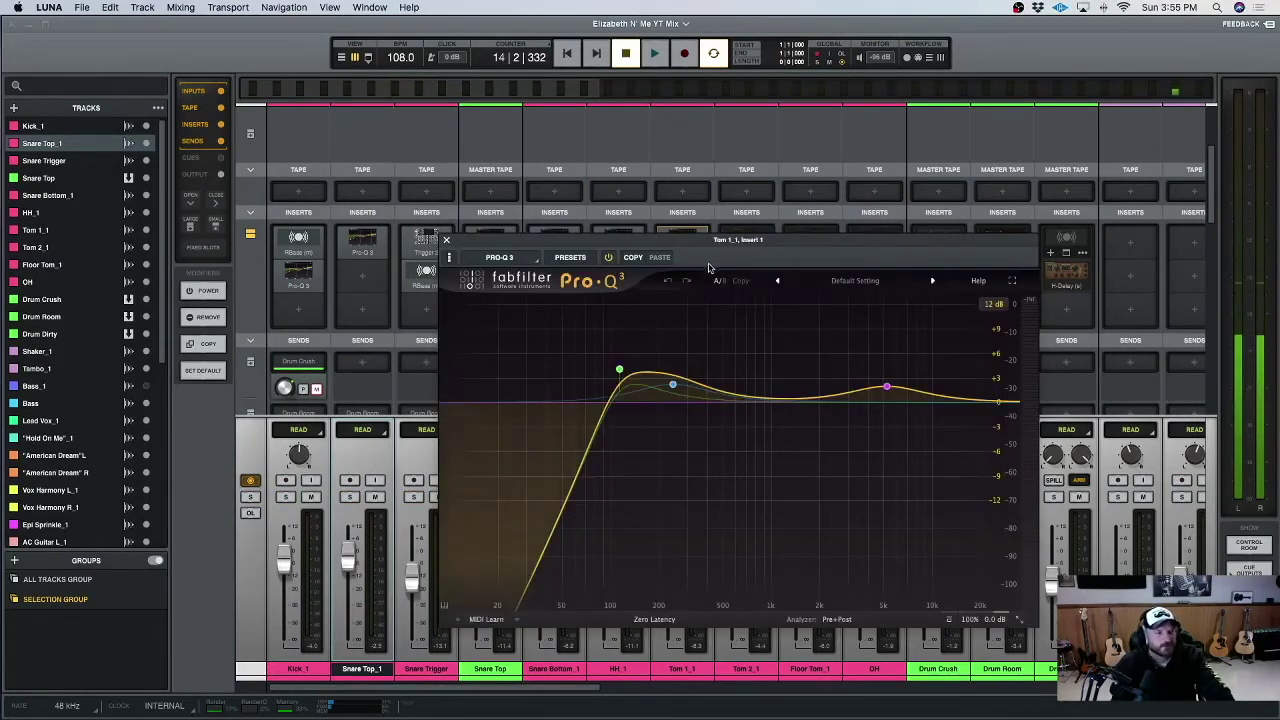
pyautogui.moveTo(620, 372)
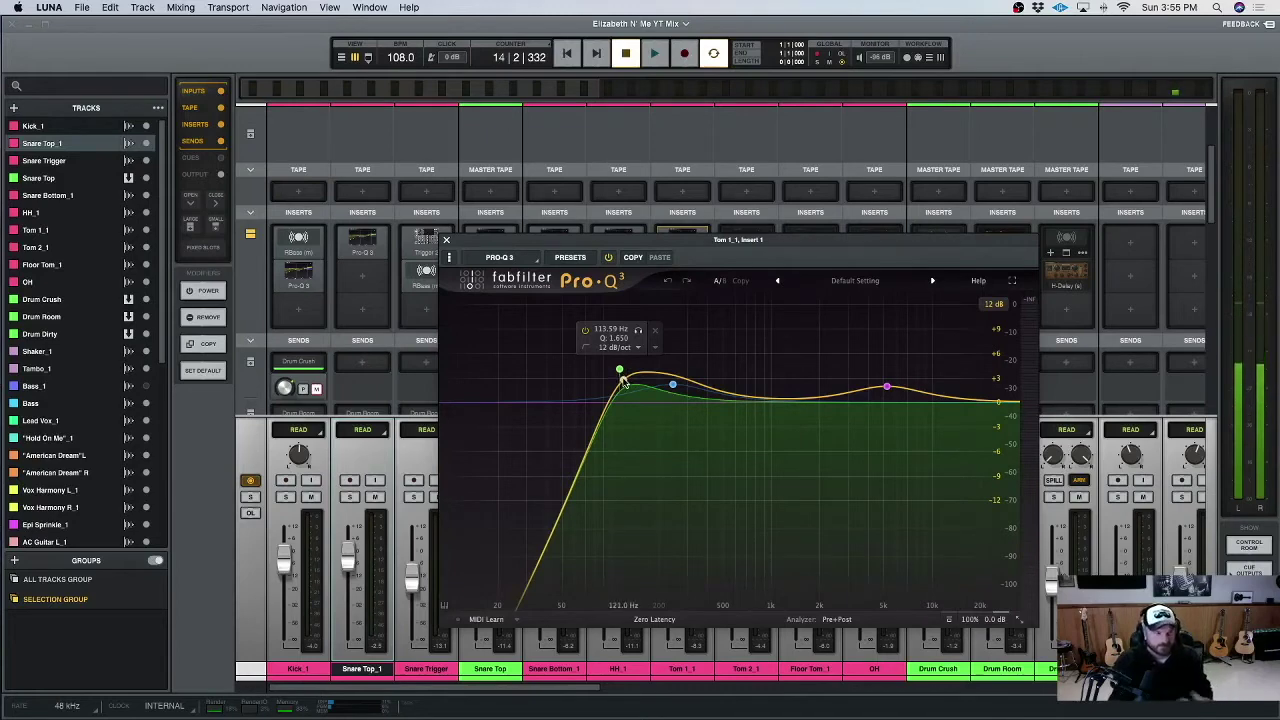
pyautogui.moveTo(673, 395)
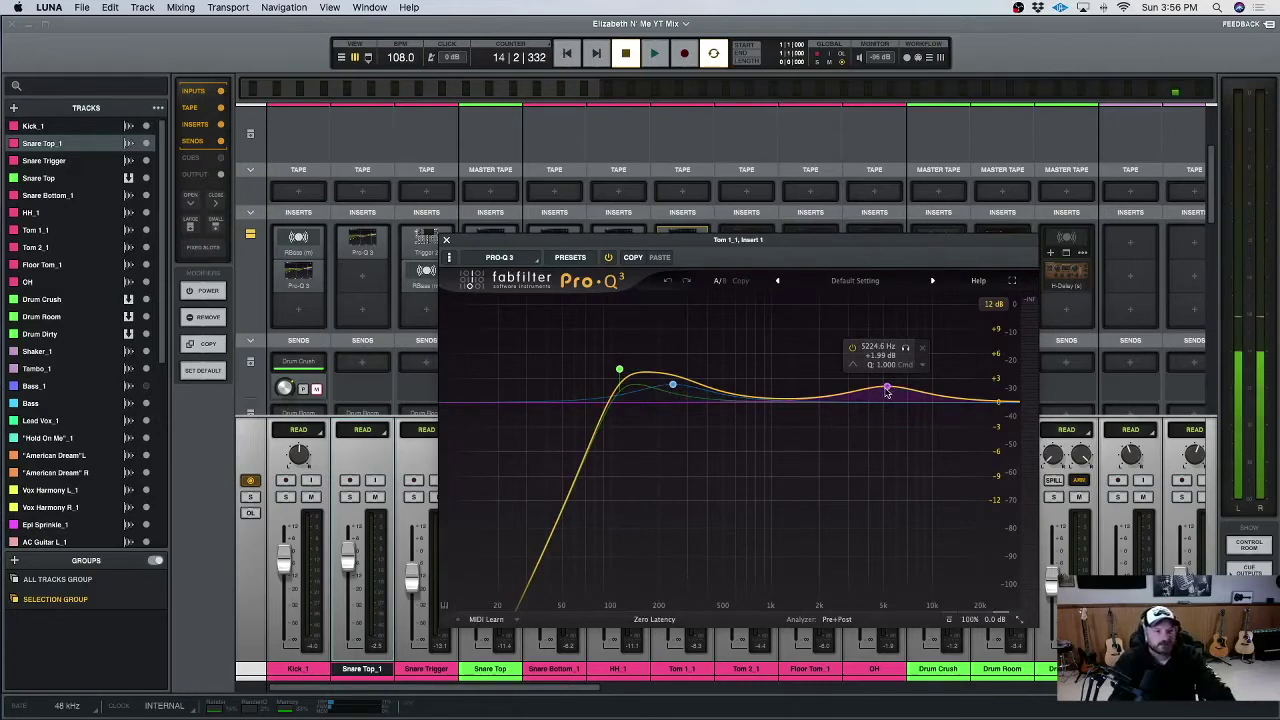
pyautogui.click(446, 243)
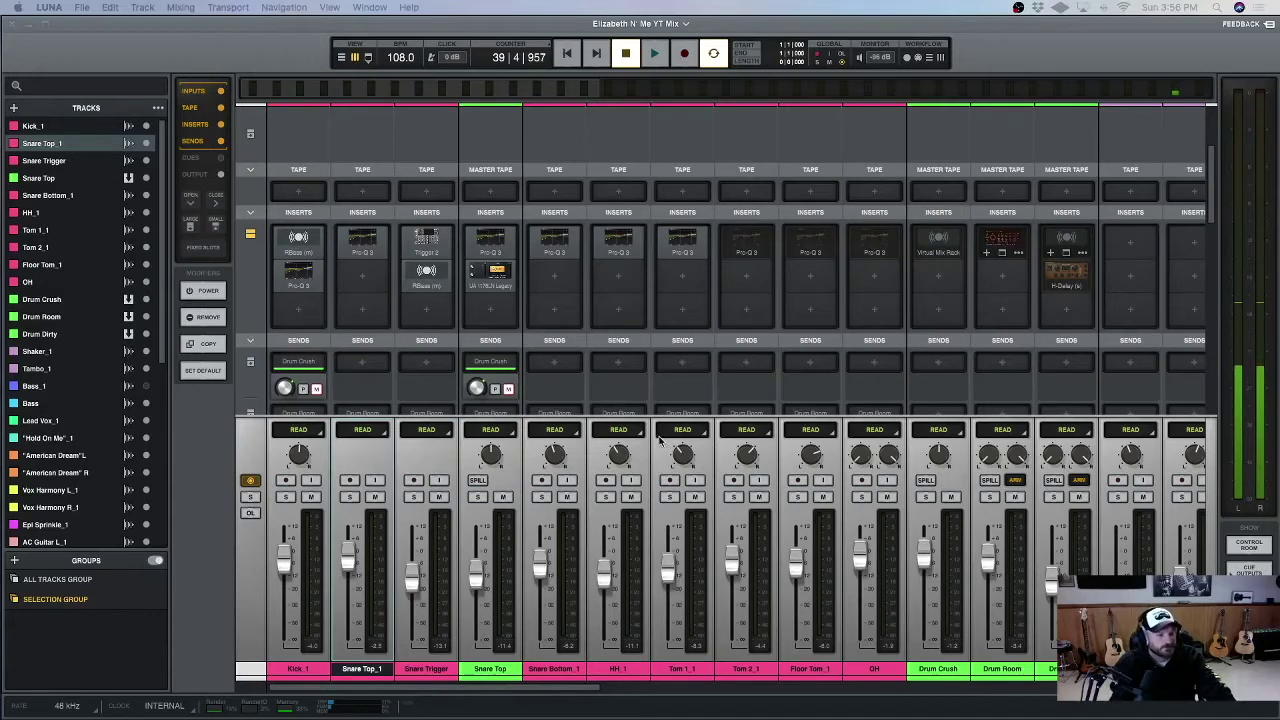
# Enable the Pro-Q 3 on Tom 2_1, review its EQ bands, and close its window.
pyautogui.rightClick(755, 241)
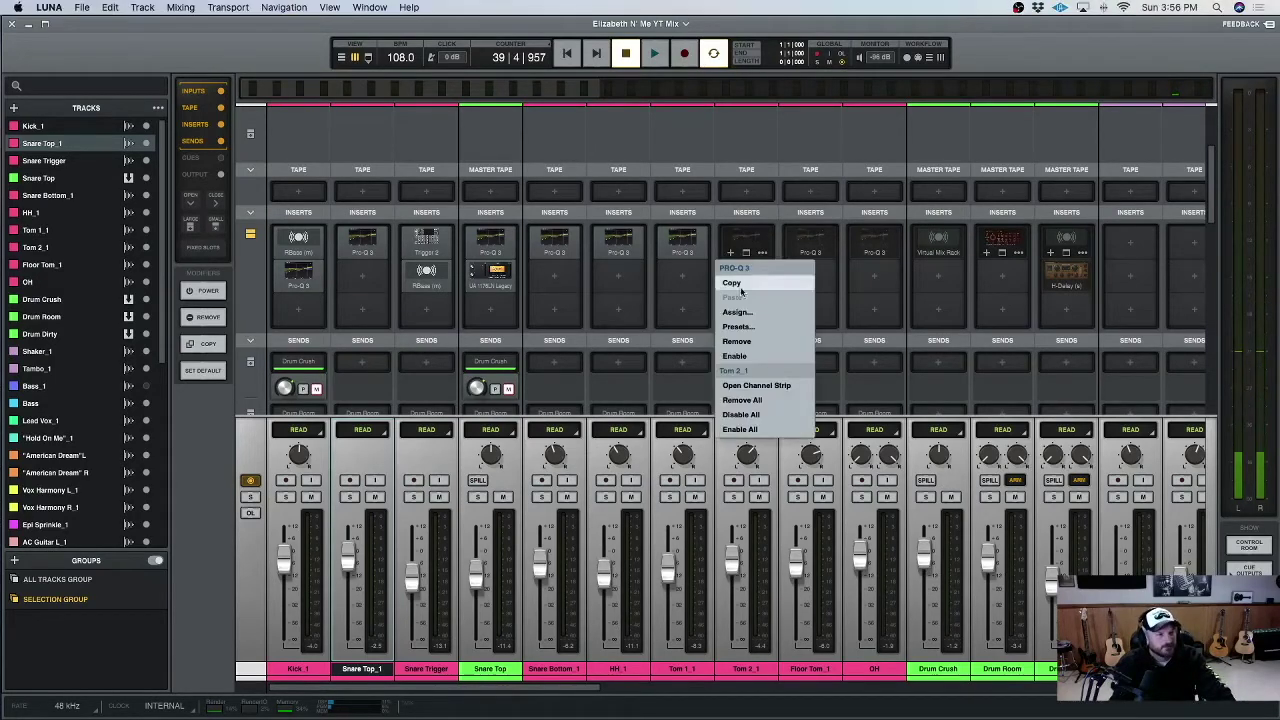
pyautogui.click(752, 355)
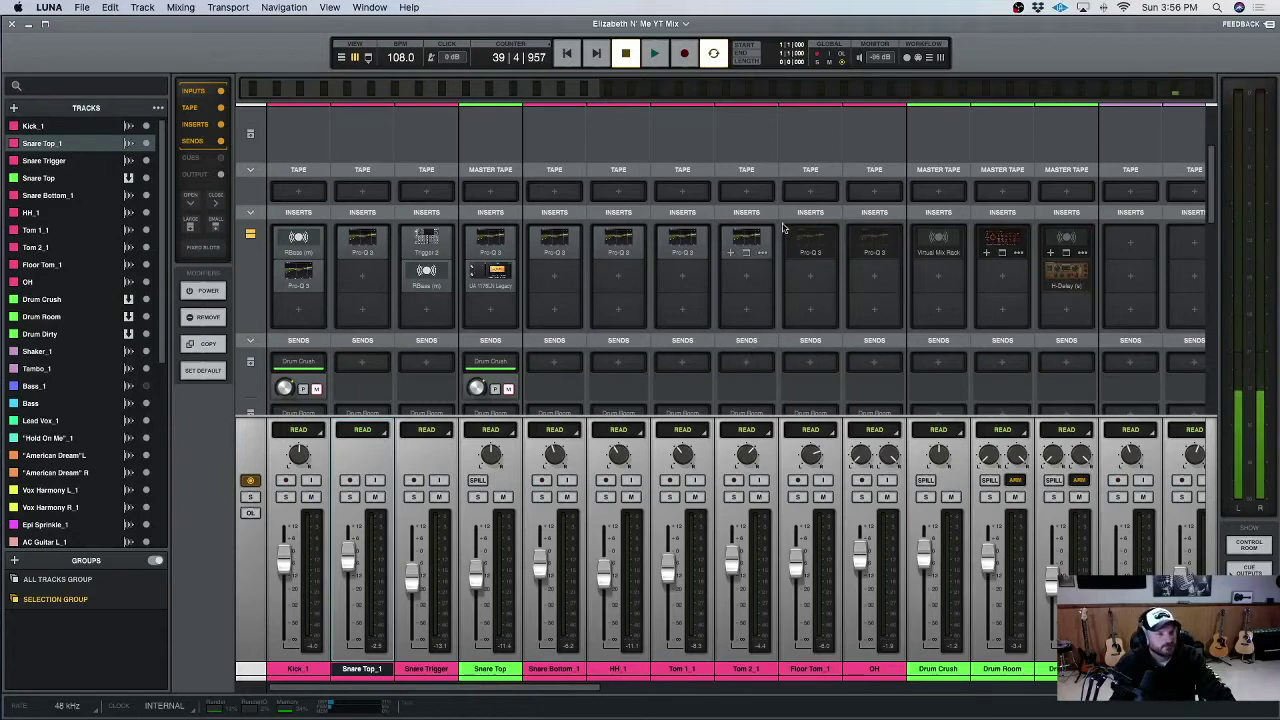
pyautogui.click(752, 245)
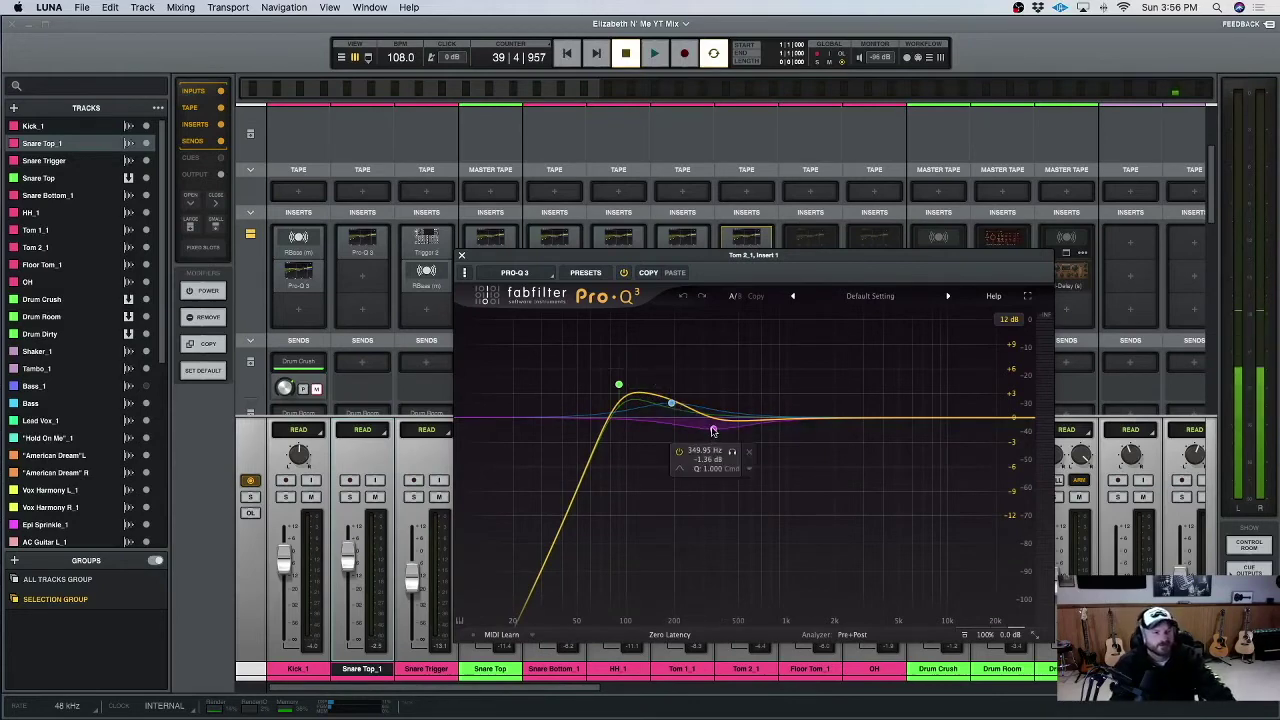
pyautogui.click(462, 256)
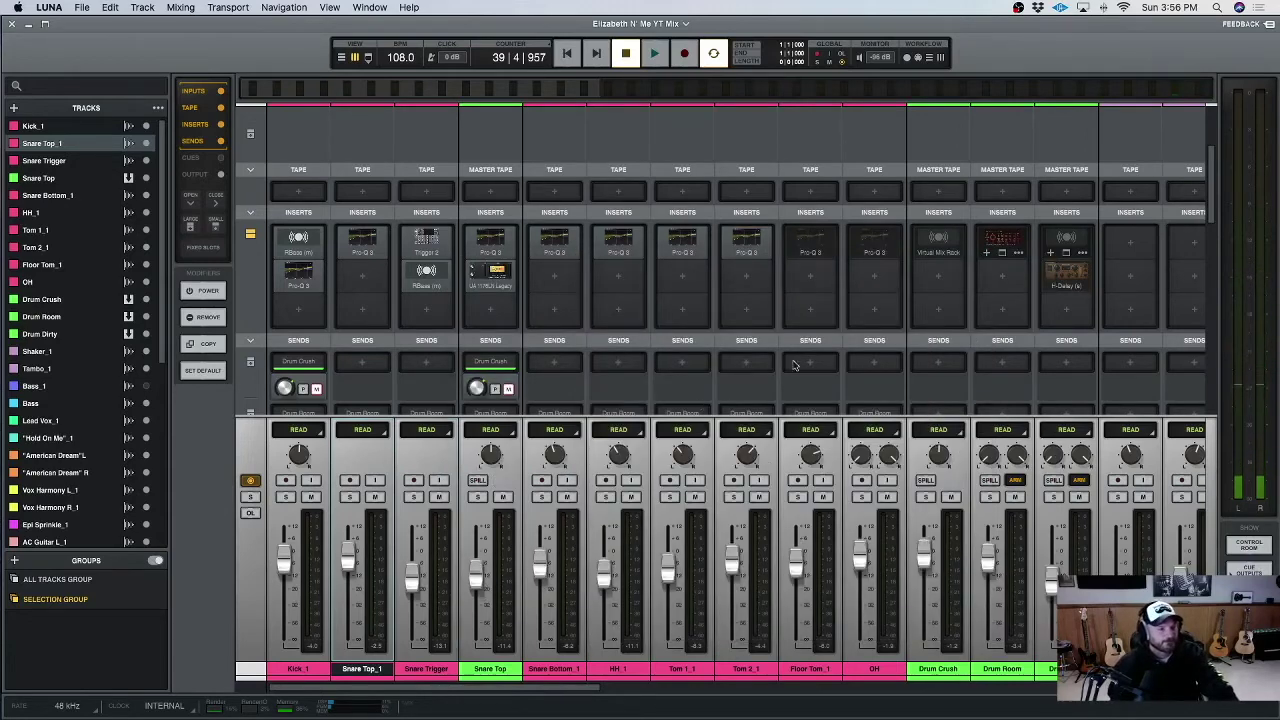
# Enable the Pro-Q 3 on Floor Tom_1, review its EQ curve up to the high shelf, and close its window.
pyautogui.click(826, 252)
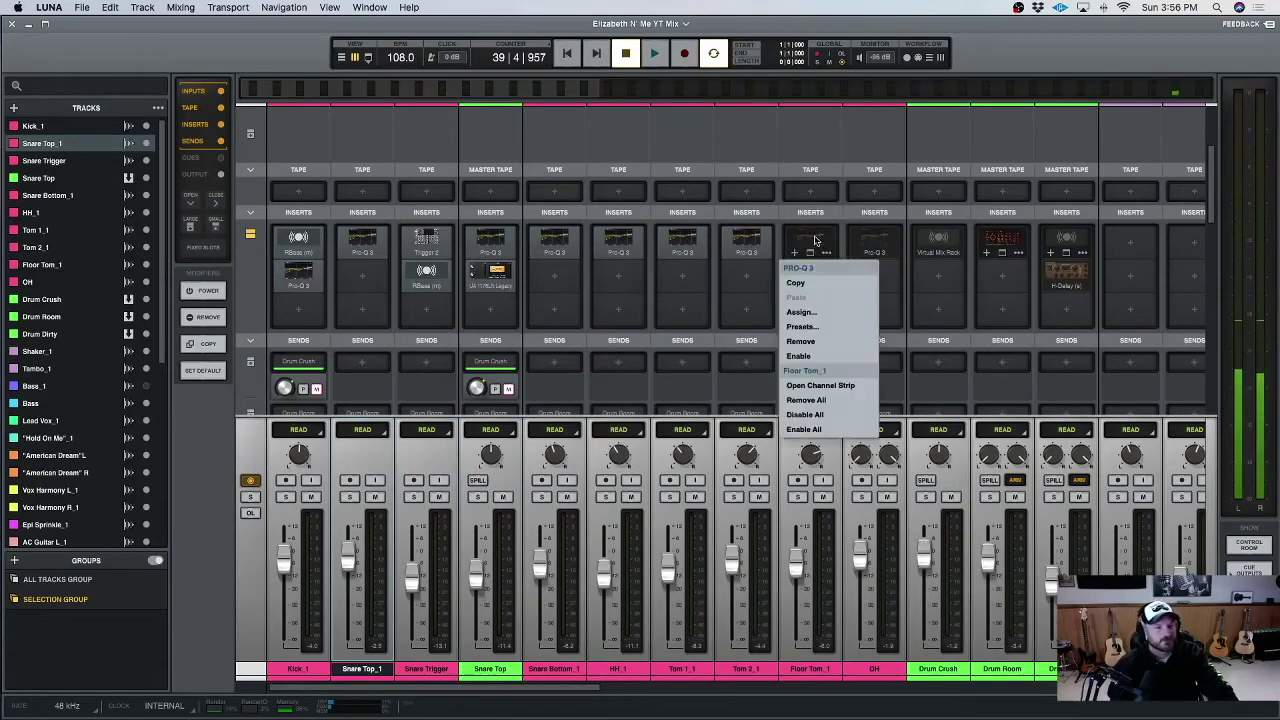
pyautogui.click(820, 356)
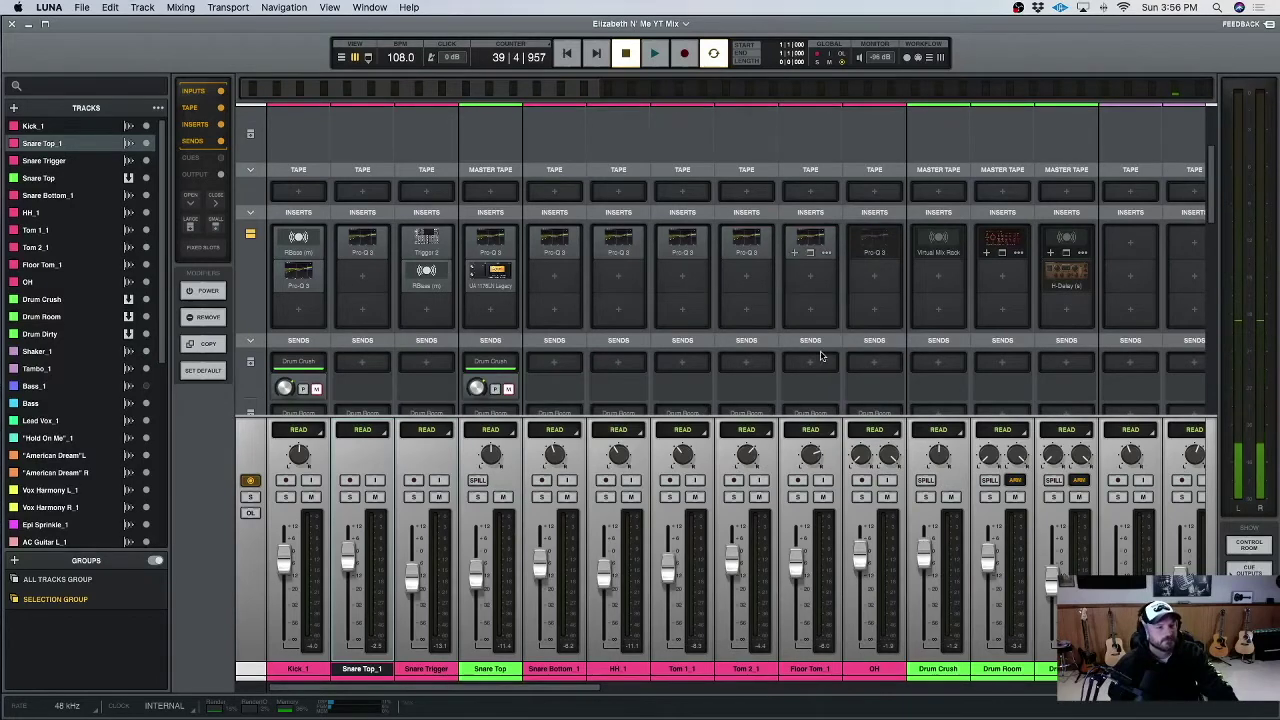
pyautogui.click(810, 240)
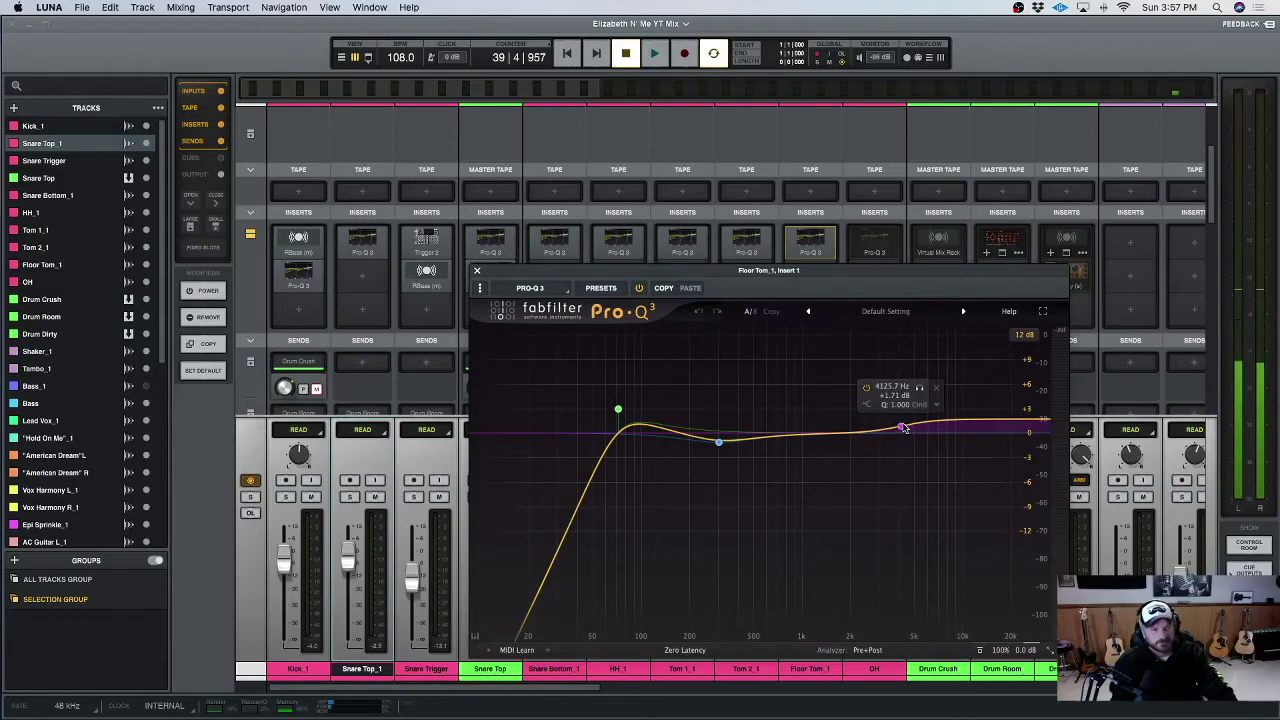
pyautogui.click(476, 270)
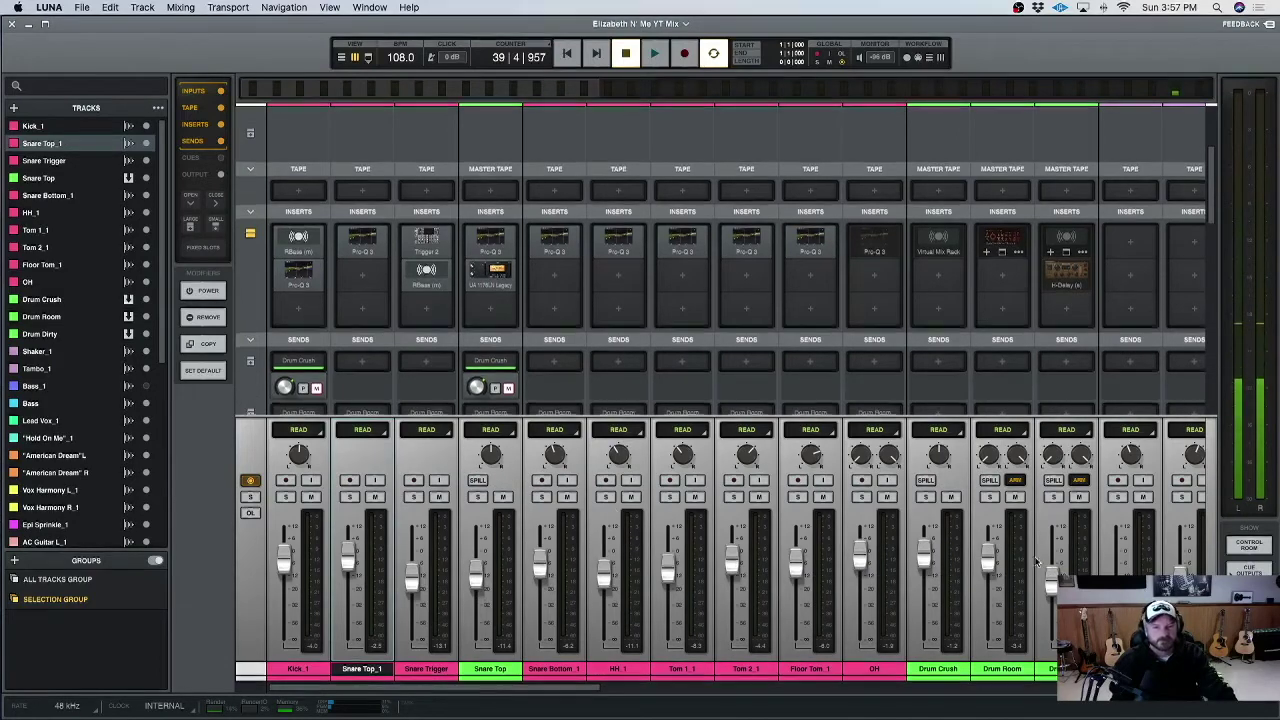
# Solo Tom 1_1, Tom 2_1 and Floor Tom_1, listen to them together, stop playback and clear the solos.
pyautogui.scroll(-3, 618, 330)
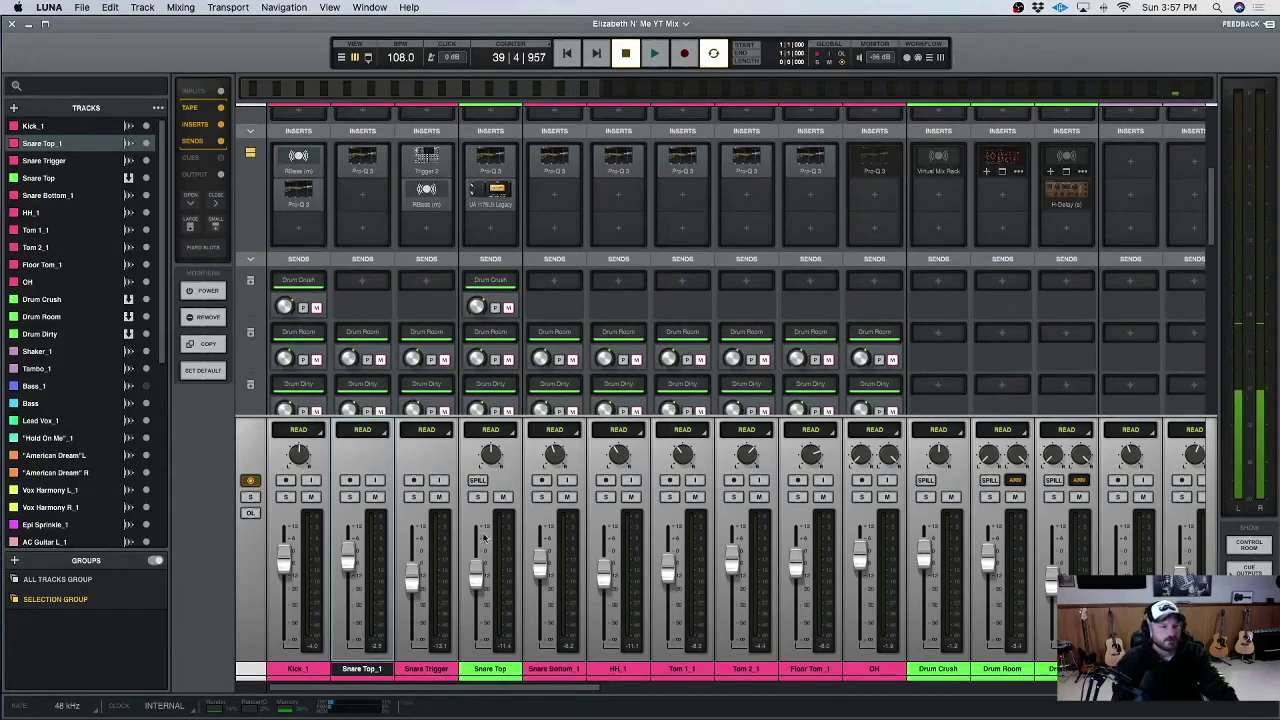
pyautogui.click(669, 497)
pyautogui.click(733, 497)
pyautogui.click(797, 497)
pyautogui.scroll(-2, 557, 234)
pyautogui.press('space')
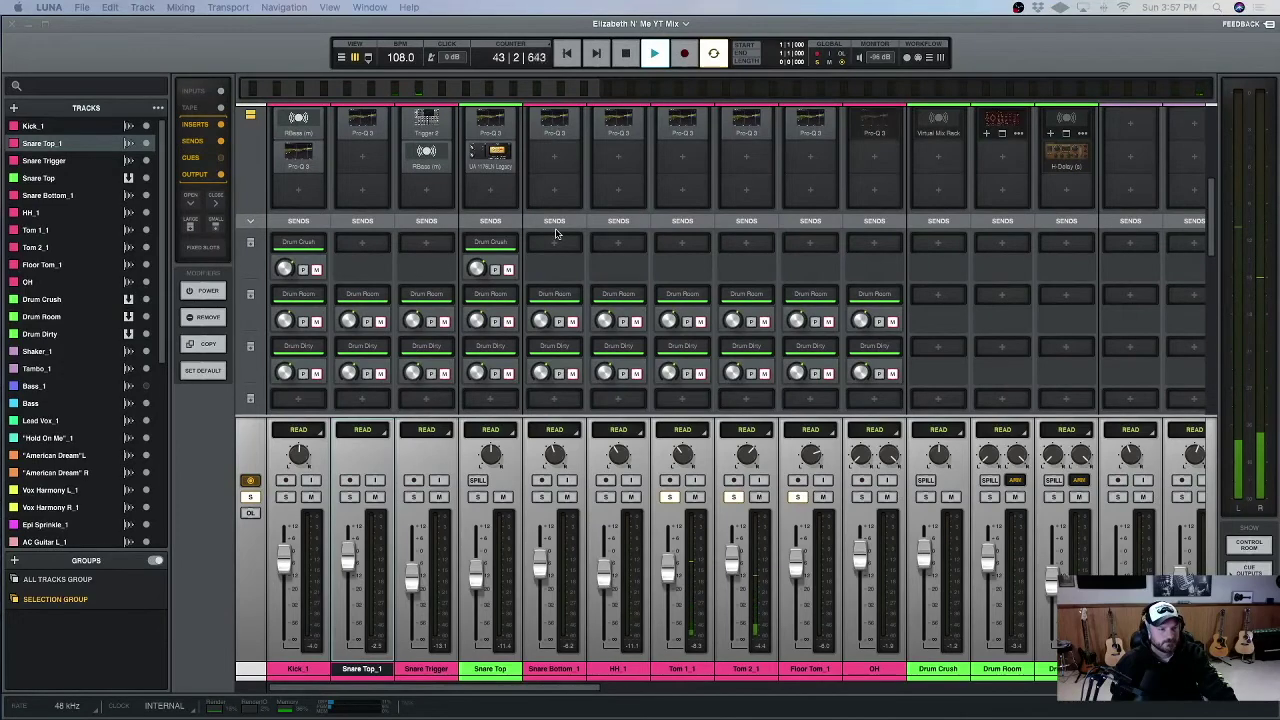
pyautogui.scroll(-2, 660, 268)
pyautogui.scroll(2, 660, 268)
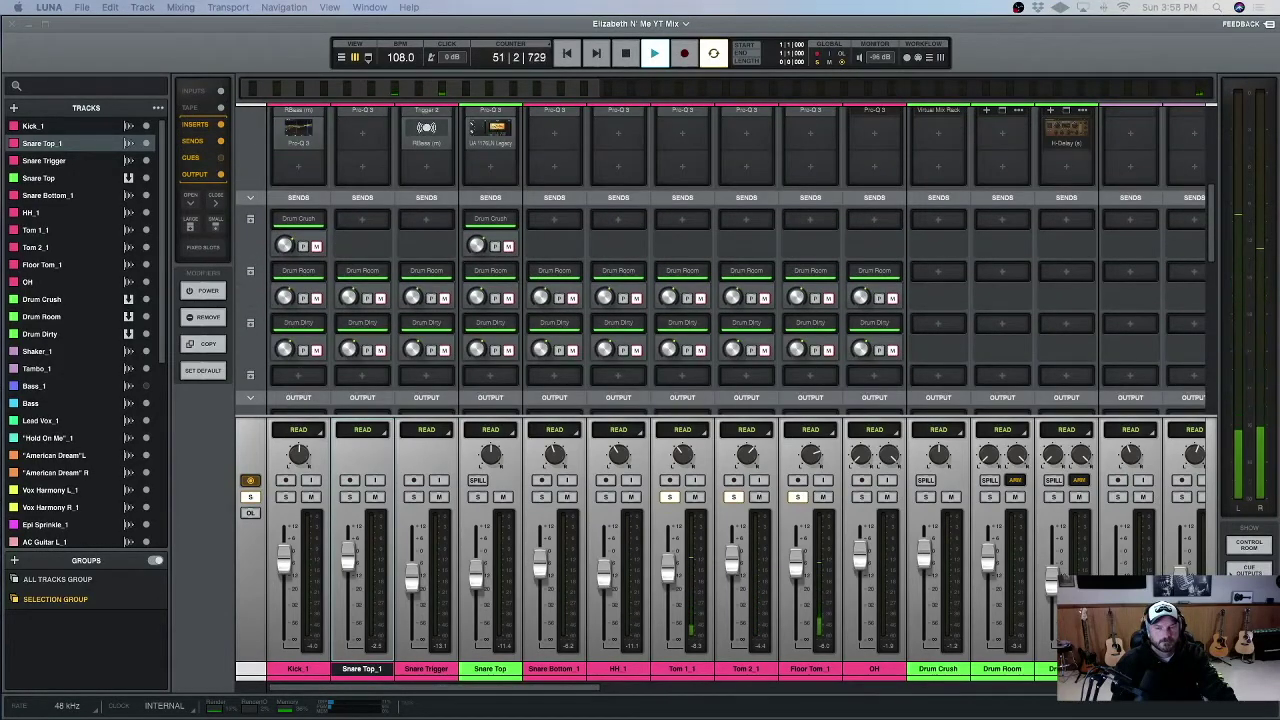
pyautogui.press('space')
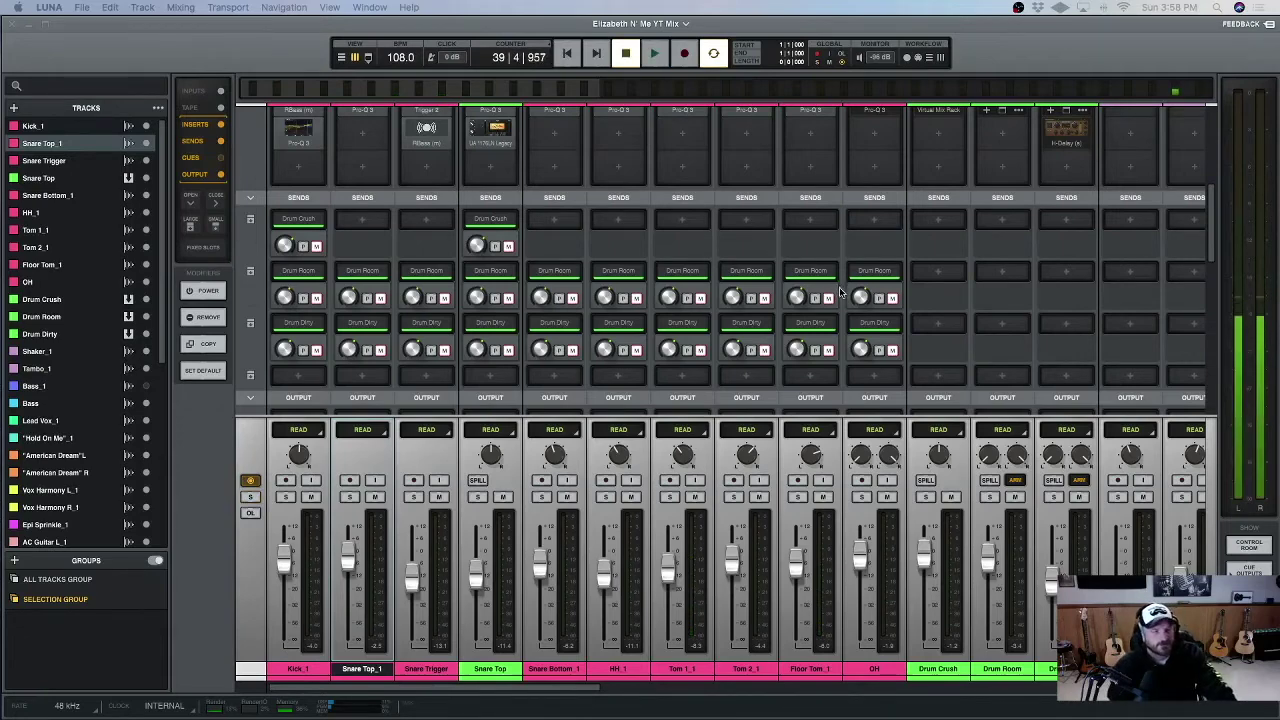
# Enable the Pro-Q 3 on the OH track, review its low cut, midrange dip and high shelf, and close its window.
pyautogui.scroll(3, 840, 297)
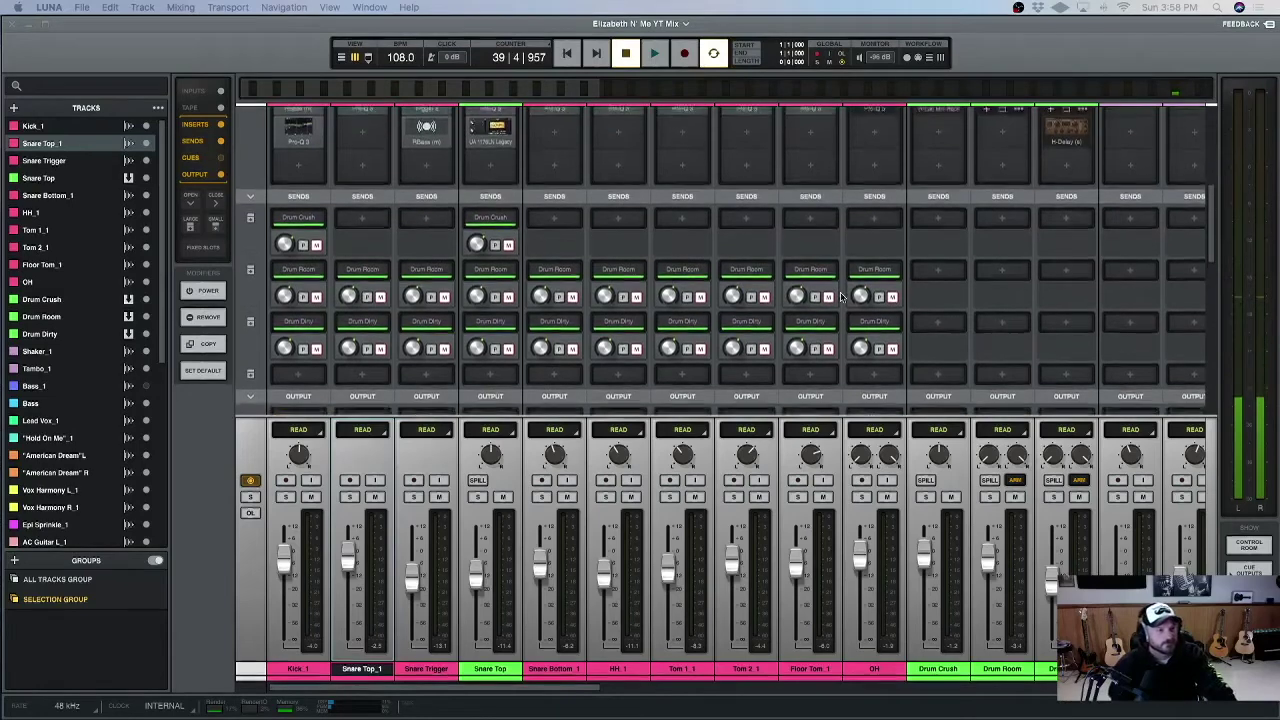
pyautogui.scroll(5, 840, 295)
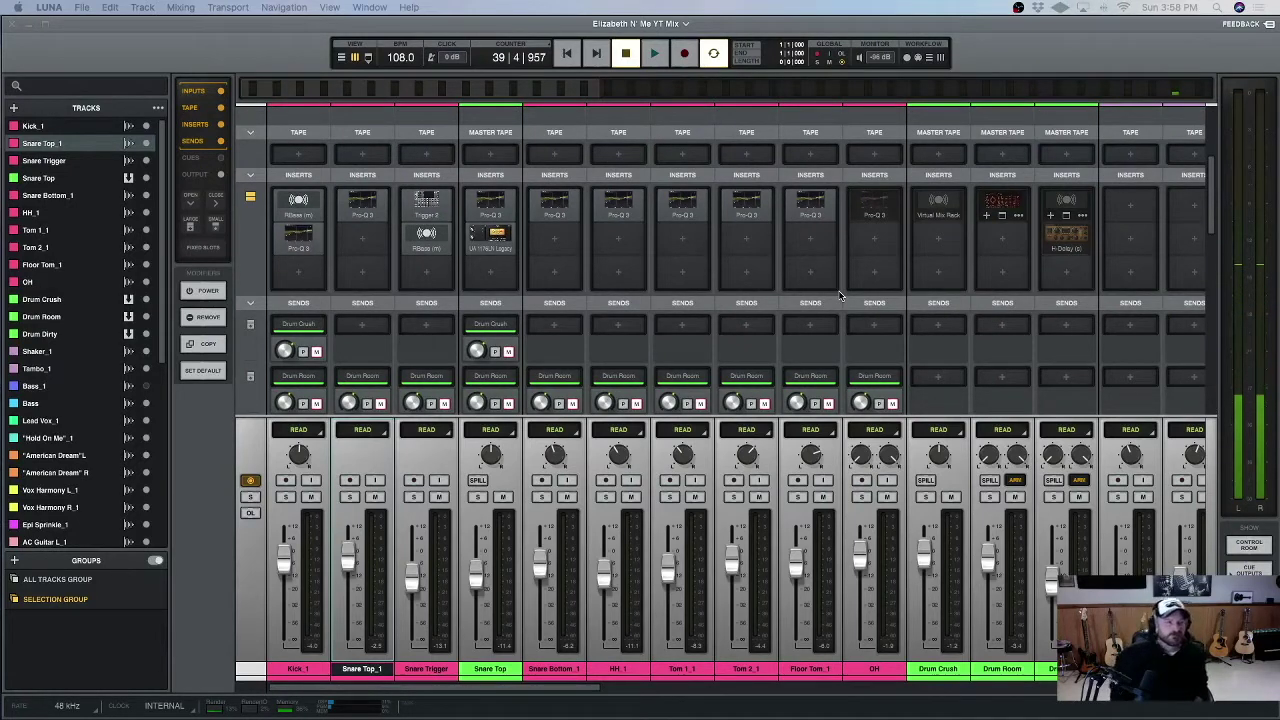
pyautogui.rightClick(848, 225)
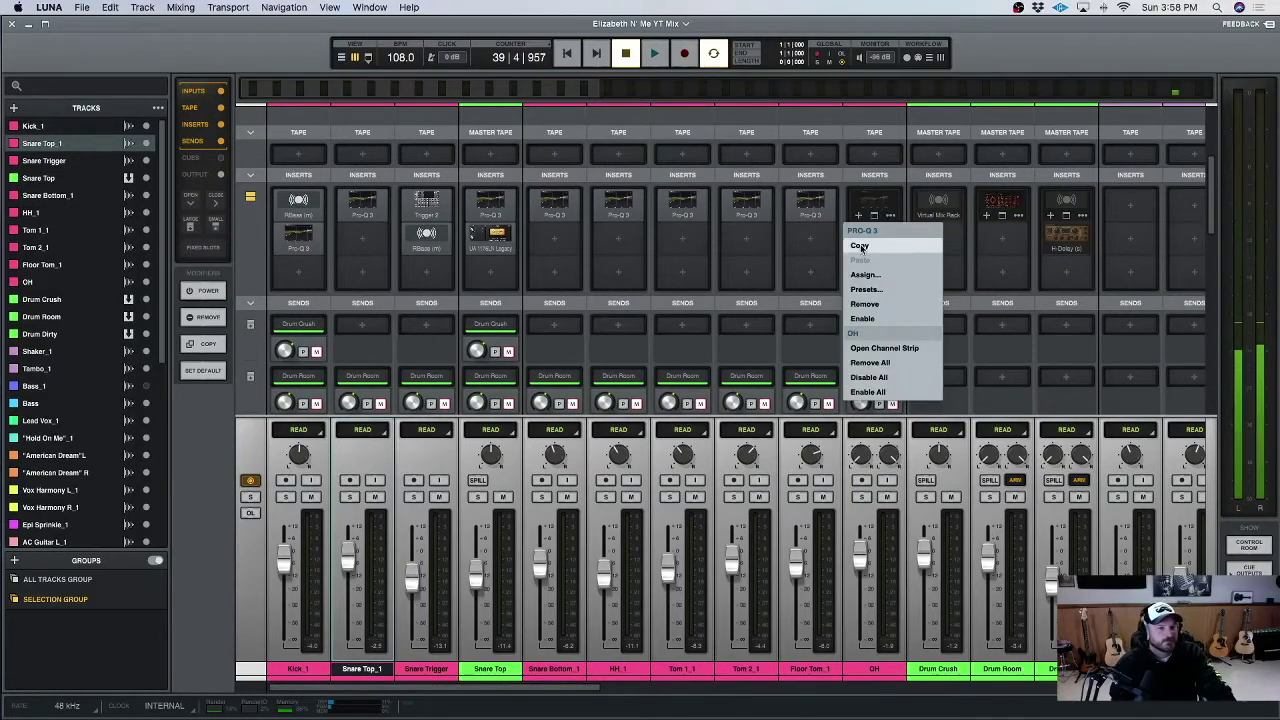
pyautogui.click(884, 319)
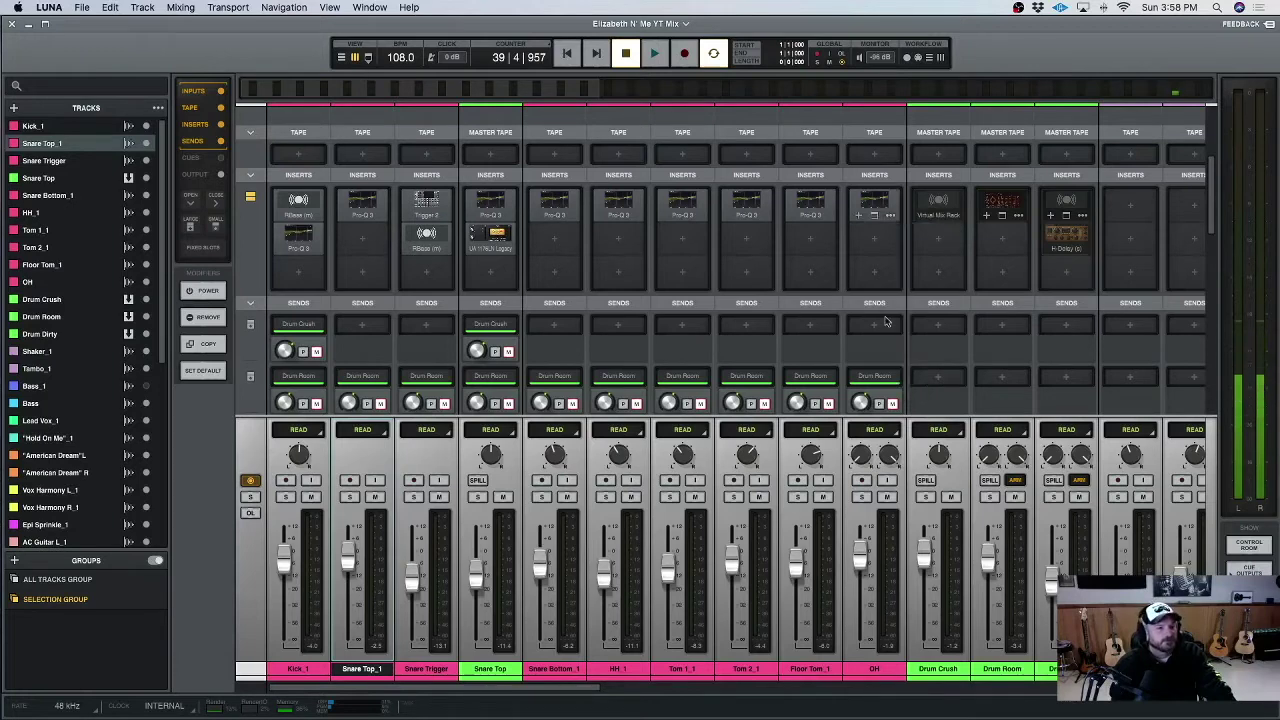
pyautogui.rightClick(879, 202)
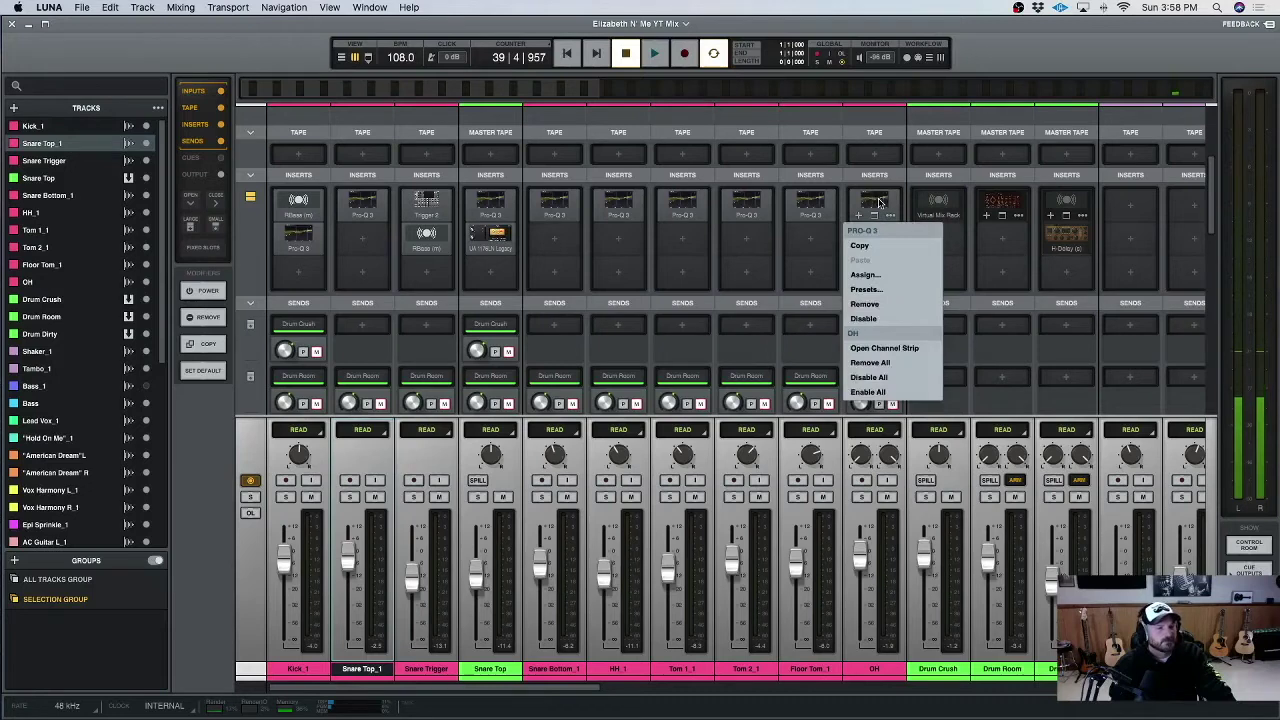
pyautogui.press('Escape')
pyautogui.click(879, 202)
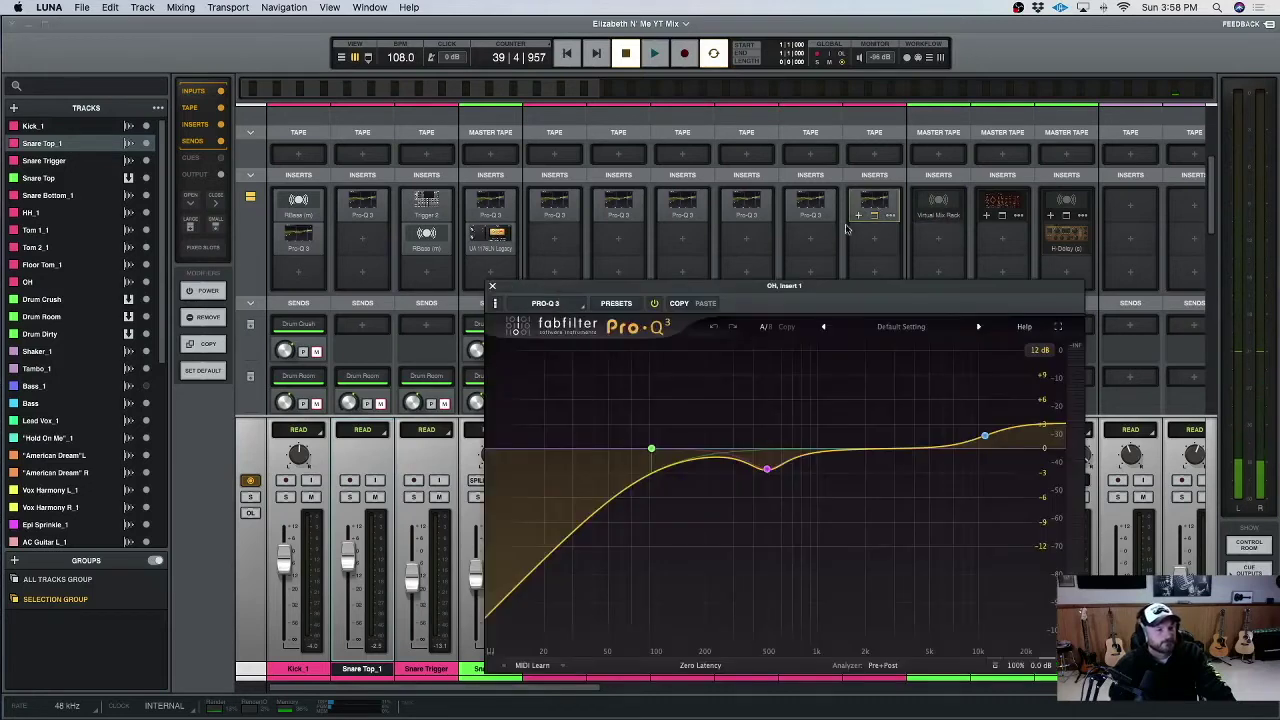
pyautogui.moveTo(651, 448)
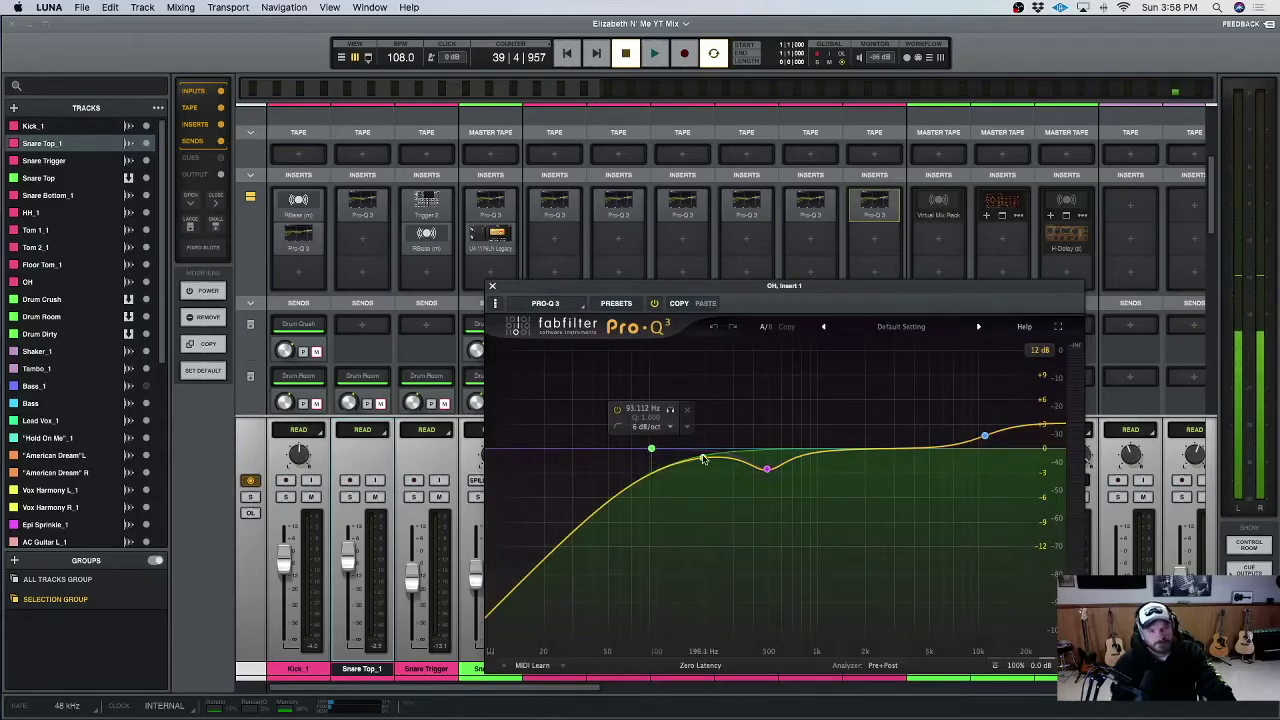
pyautogui.moveTo(768, 478)
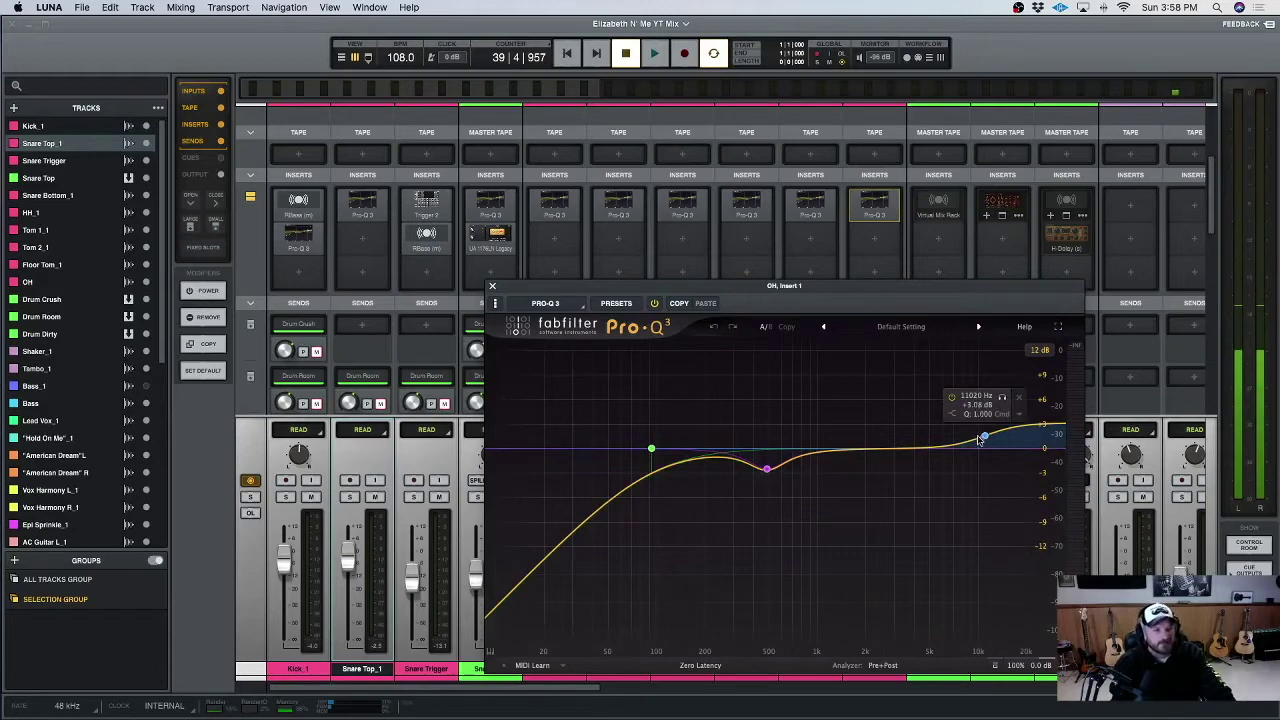
pyautogui.click(492, 289)
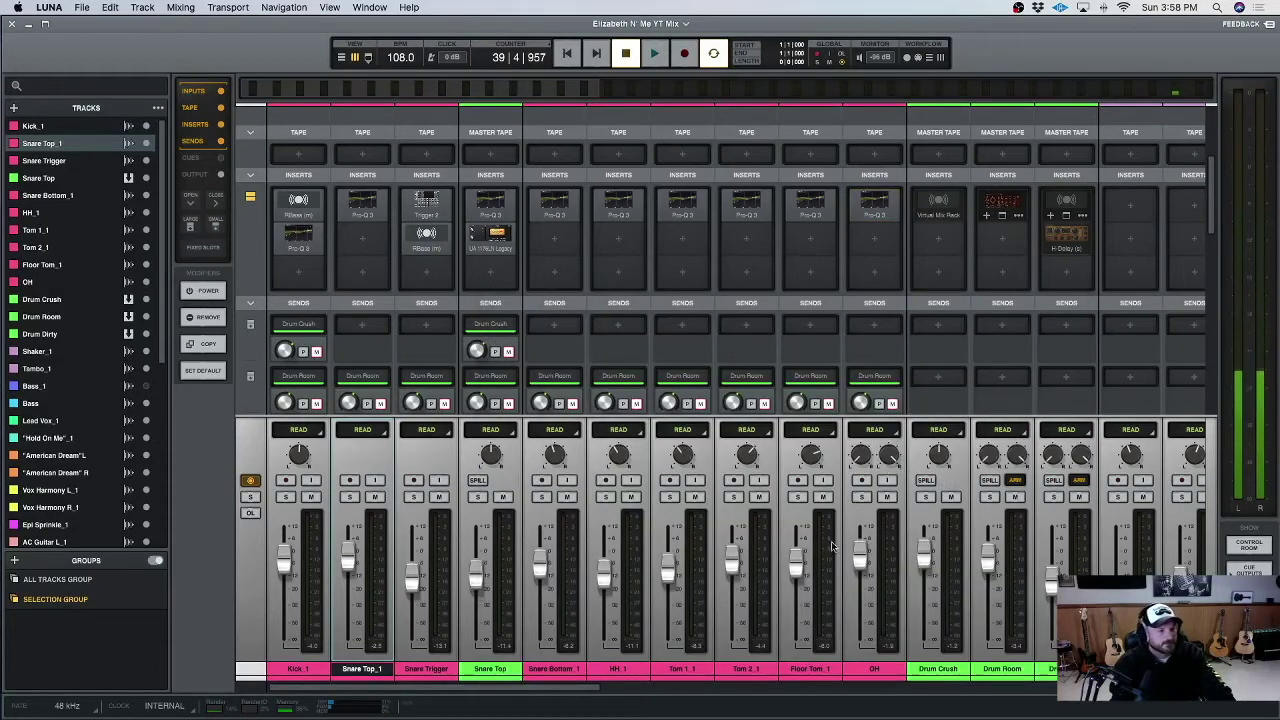
# Solo the OH track, listen to the overheads on their own, and stop playback.
pyautogui.click(862, 497)
pyautogui.press('space')
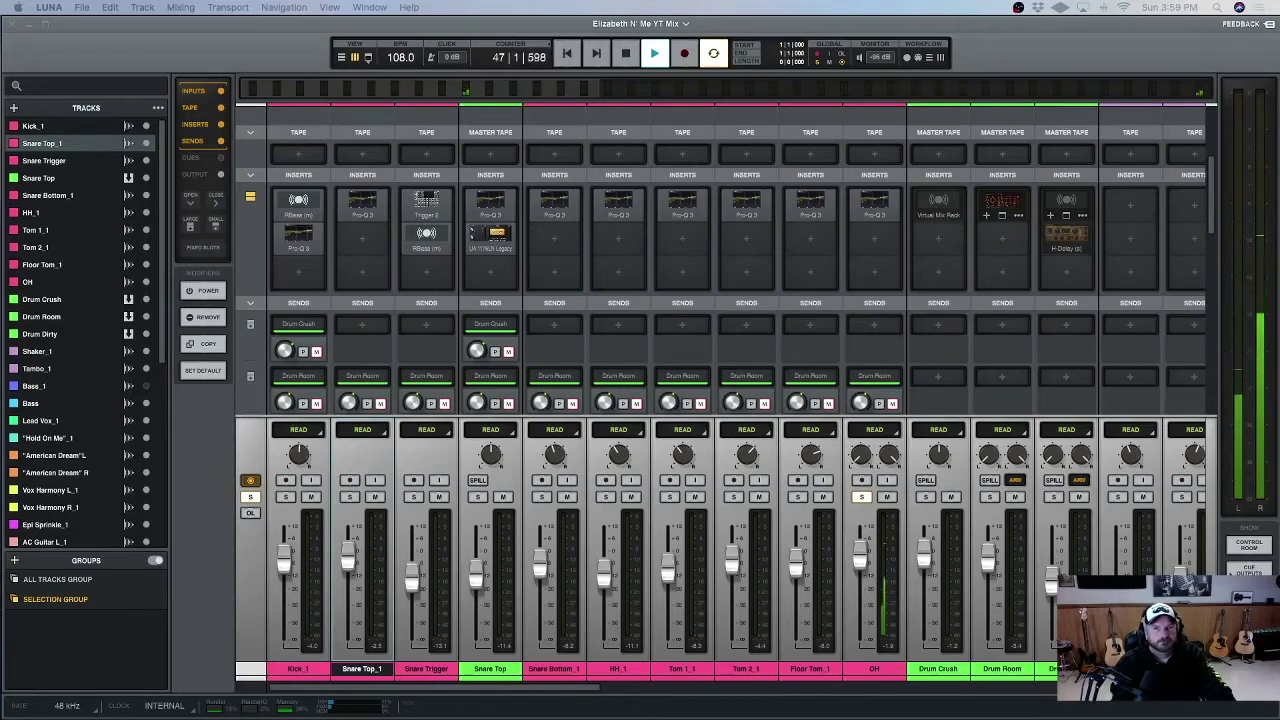
pyautogui.press('space')
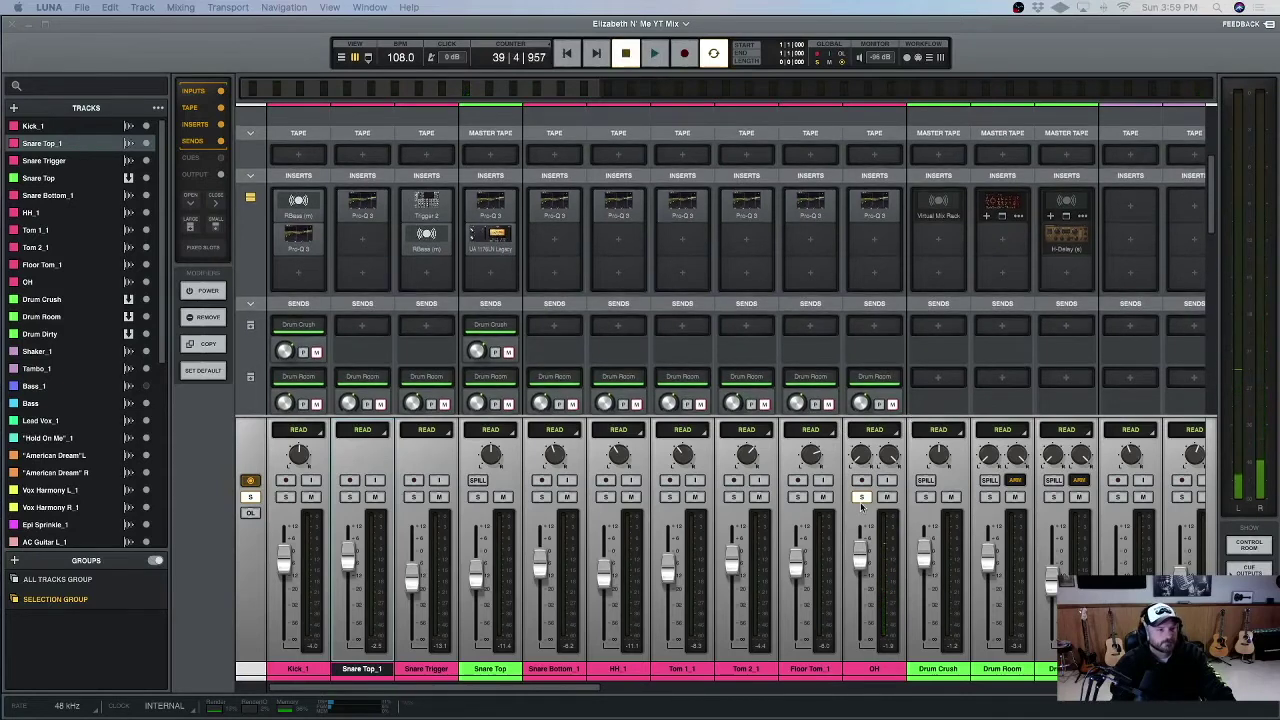
# Shift the low-cut band in the OH track's Pro-Q 3 slightly lower in frequency and close its window.
pyautogui.click(876, 203)
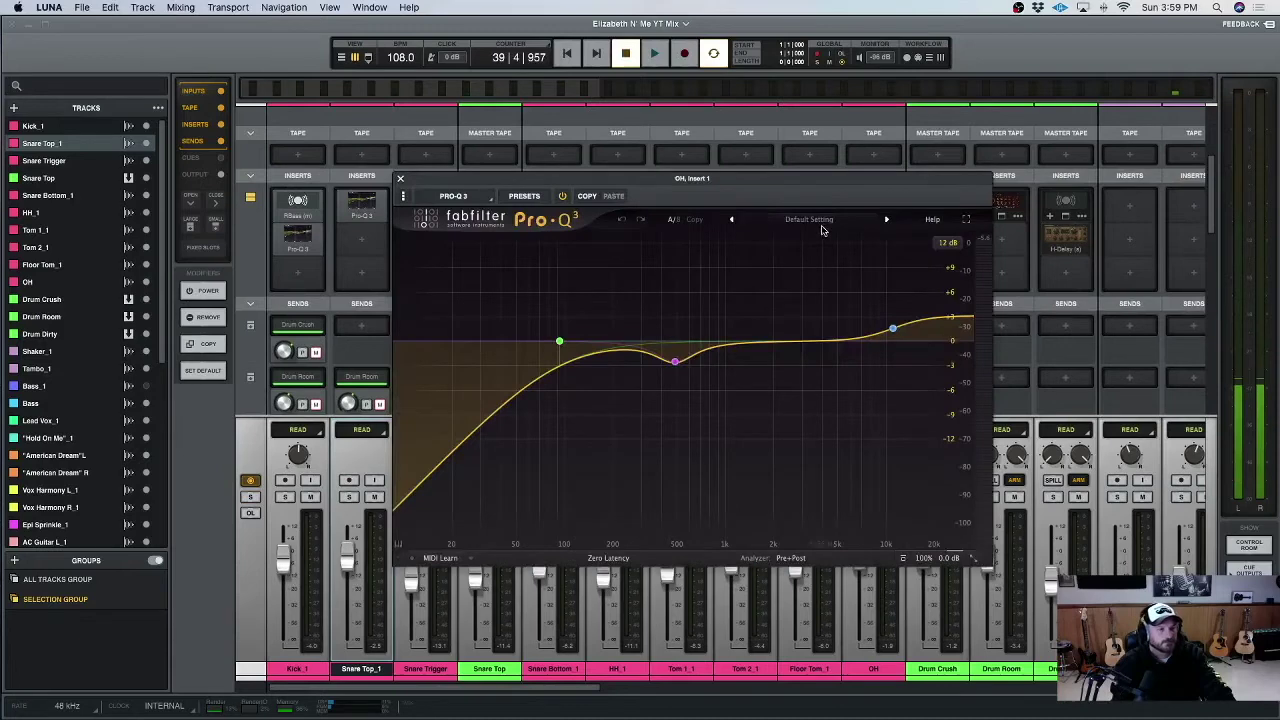
pyautogui.moveTo(557, 343)
pyautogui.moveTo(558, 342); pyautogui.dragTo(543, 340)
pyautogui.click(400, 178)
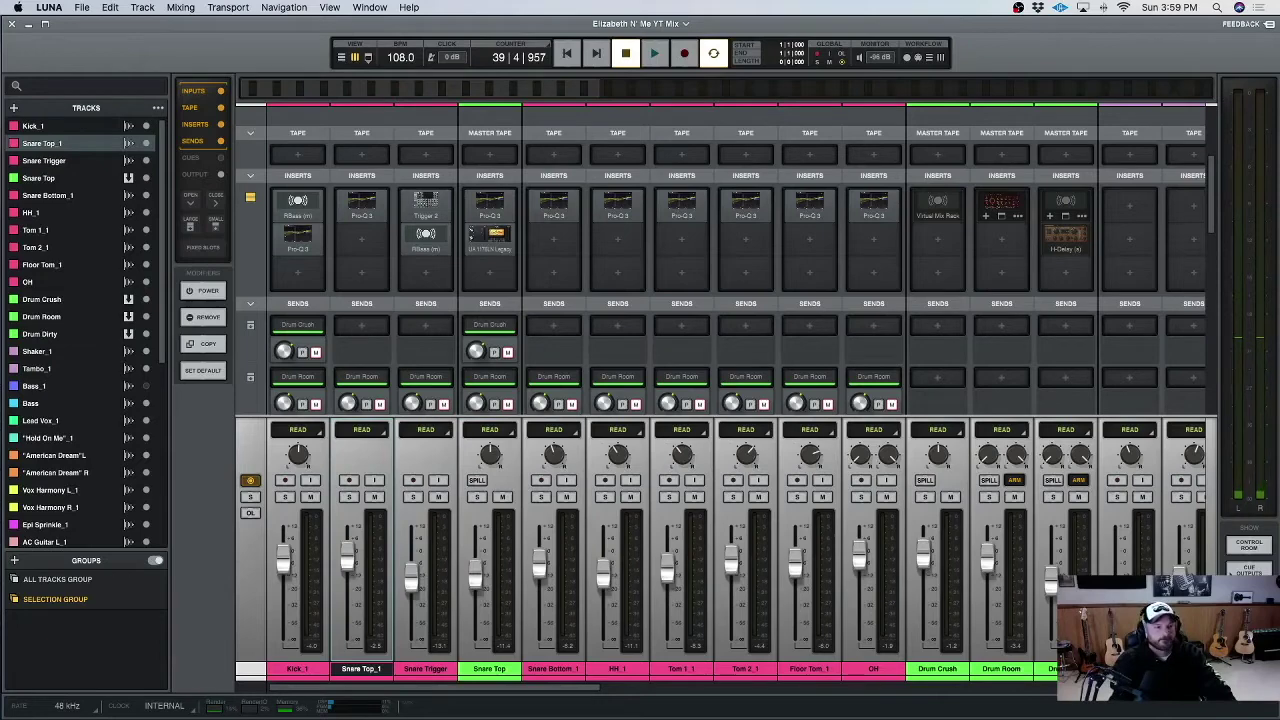
# Start playback, solo the OH track to hear the overheads while checking the sends, and stop playback.
pyautogui.press('space')
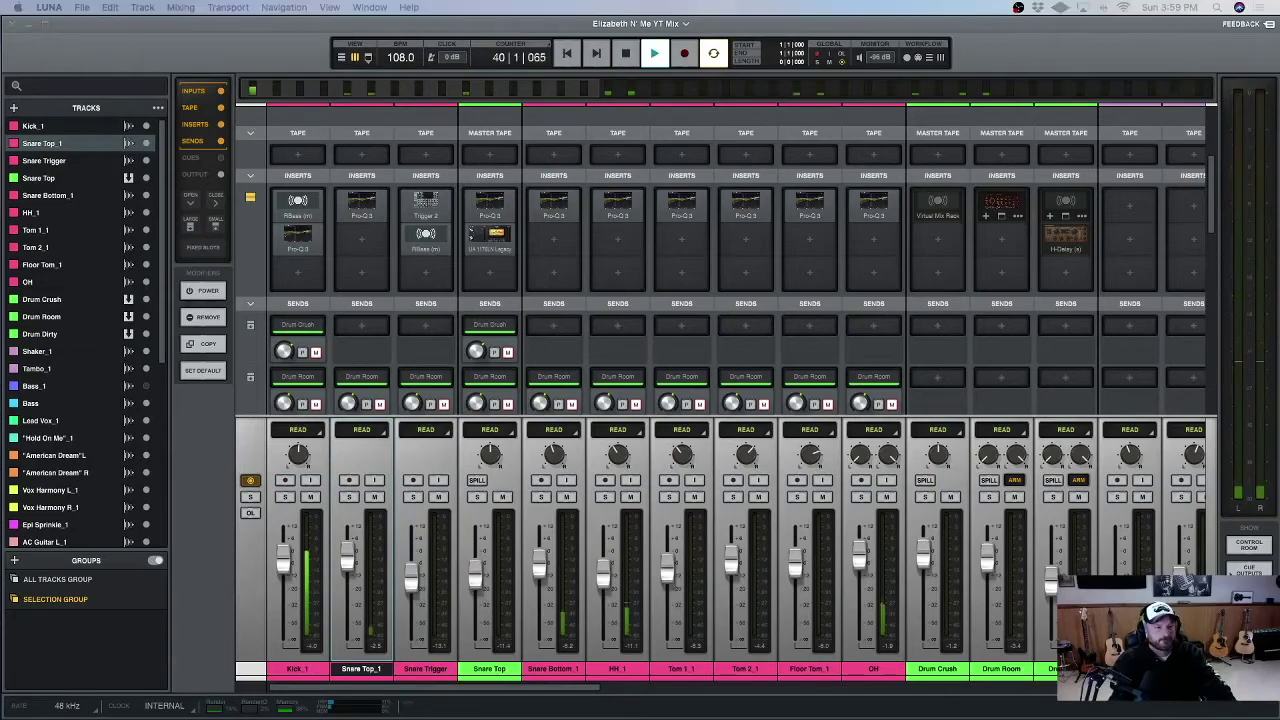
pyautogui.click(861, 497)
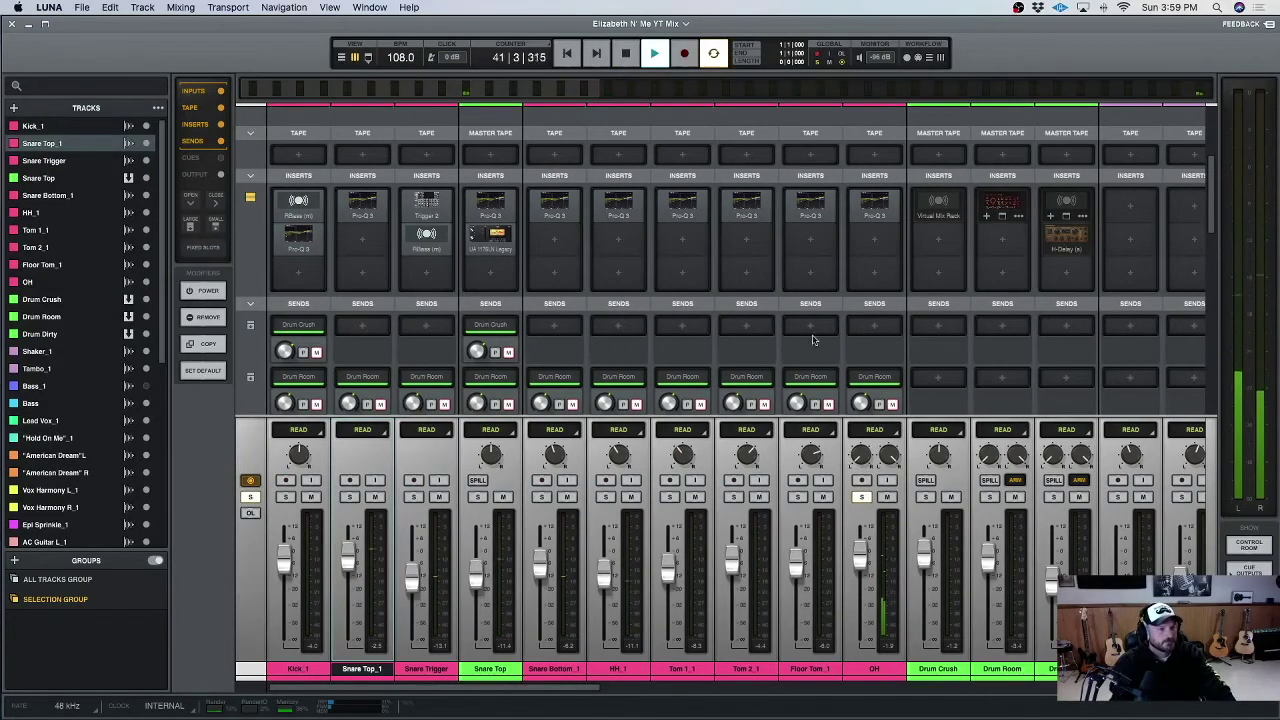
pyautogui.scroll(-5, 812, 340)
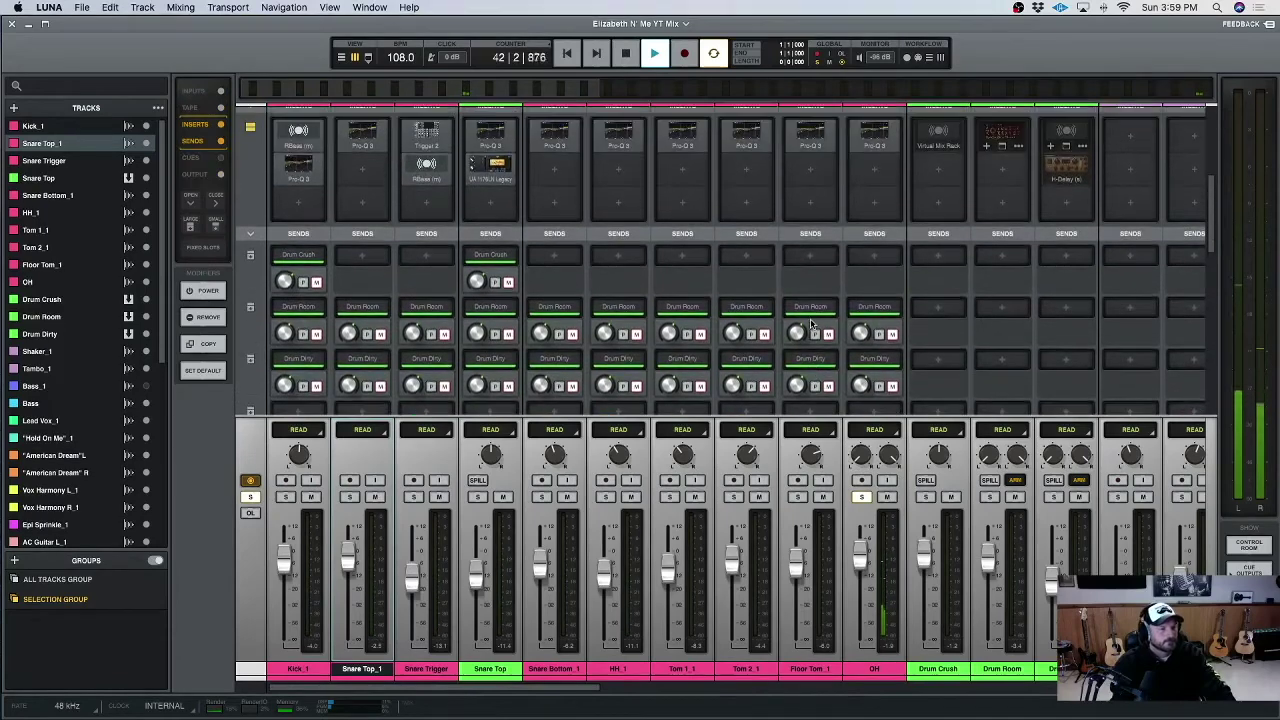
pyautogui.scroll(-2, 811, 325)
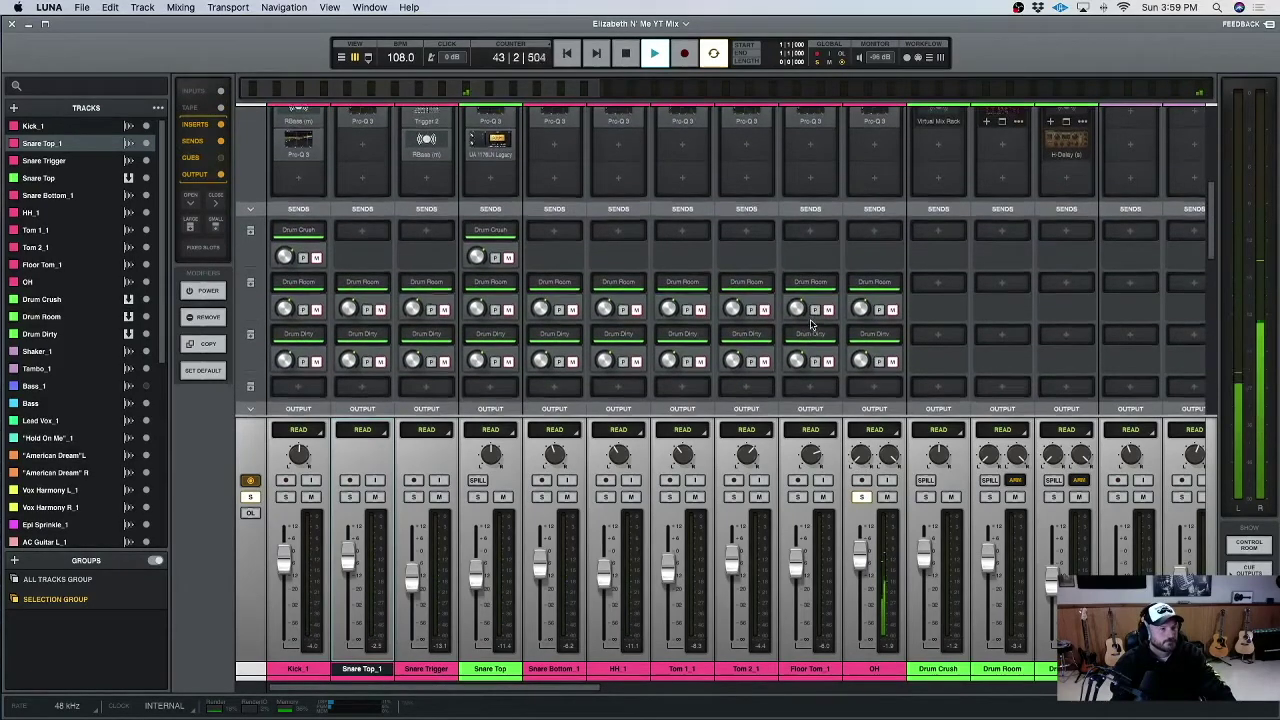
pyautogui.scroll(2, 811, 325)
pyautogui.scroll(-1, 812, 325)
pyautogui.scroll(1, 812, 325)
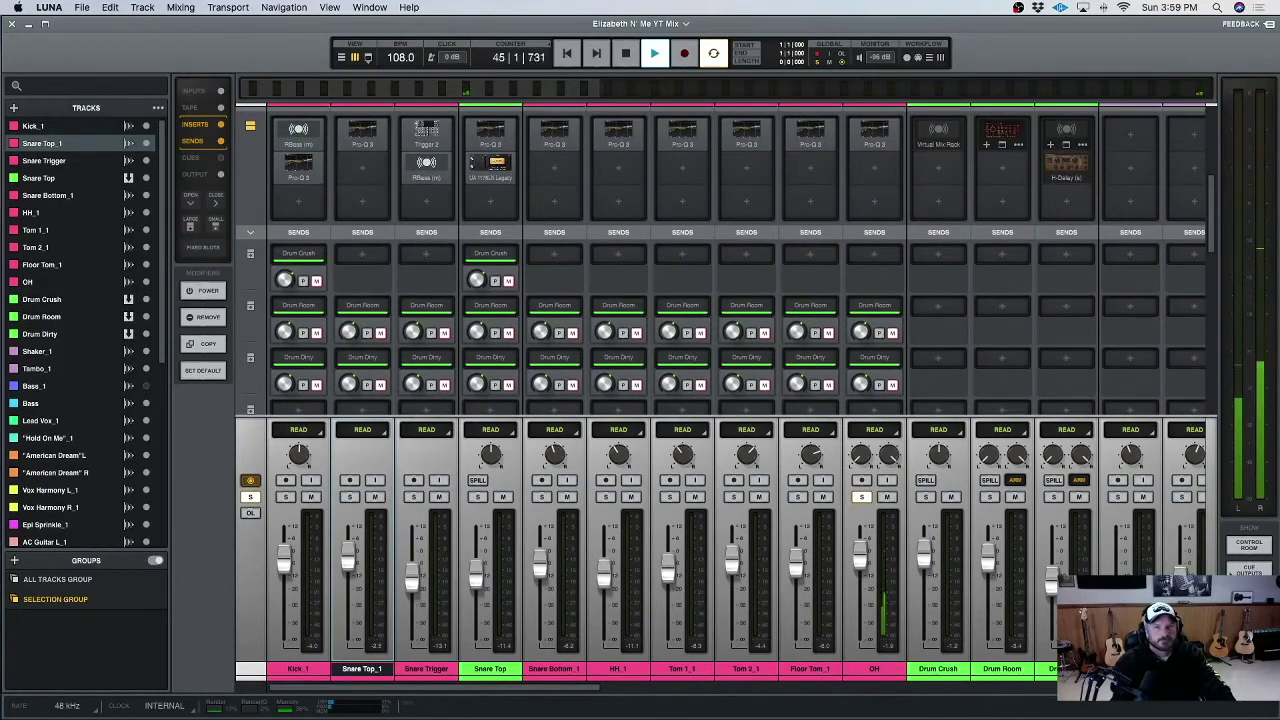
pyautogui.press('space')
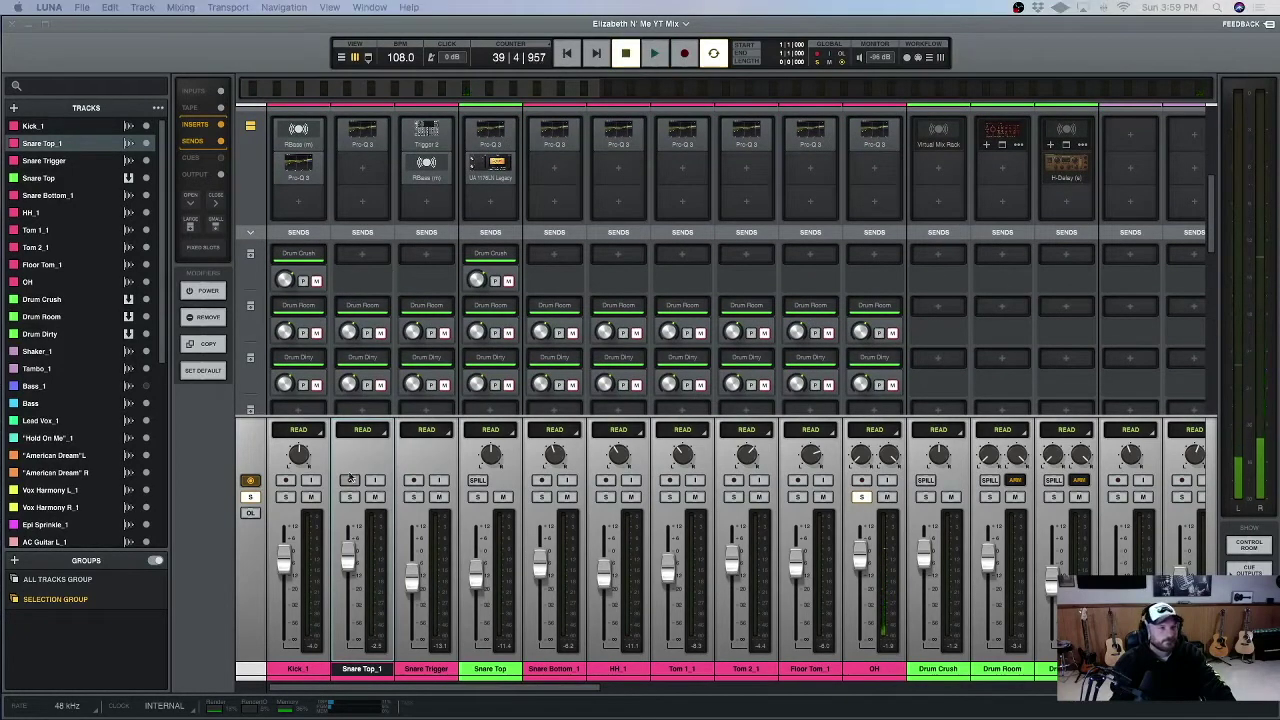
# Clear the OH solo, solo the Drum Crush bus, and play it briefly to hear it on its own.
pyautogui.click(251, 498)
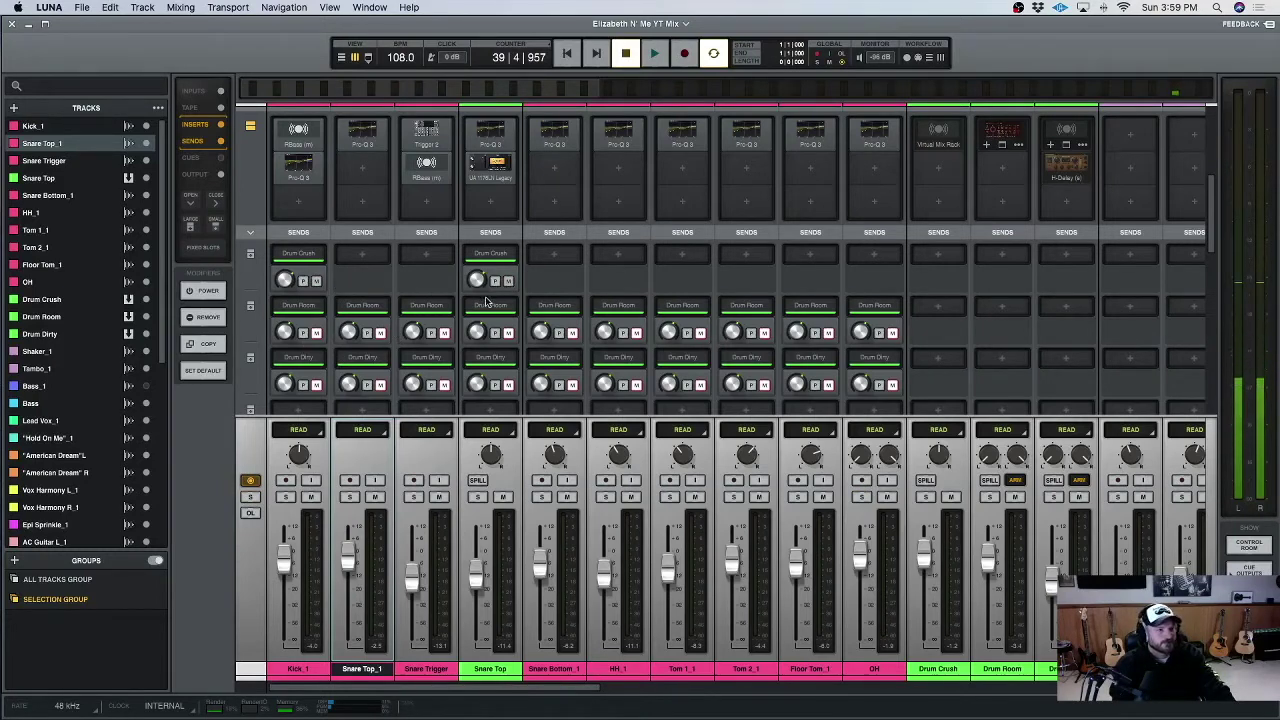
pyautogui.hscroll(2, 853, 564)
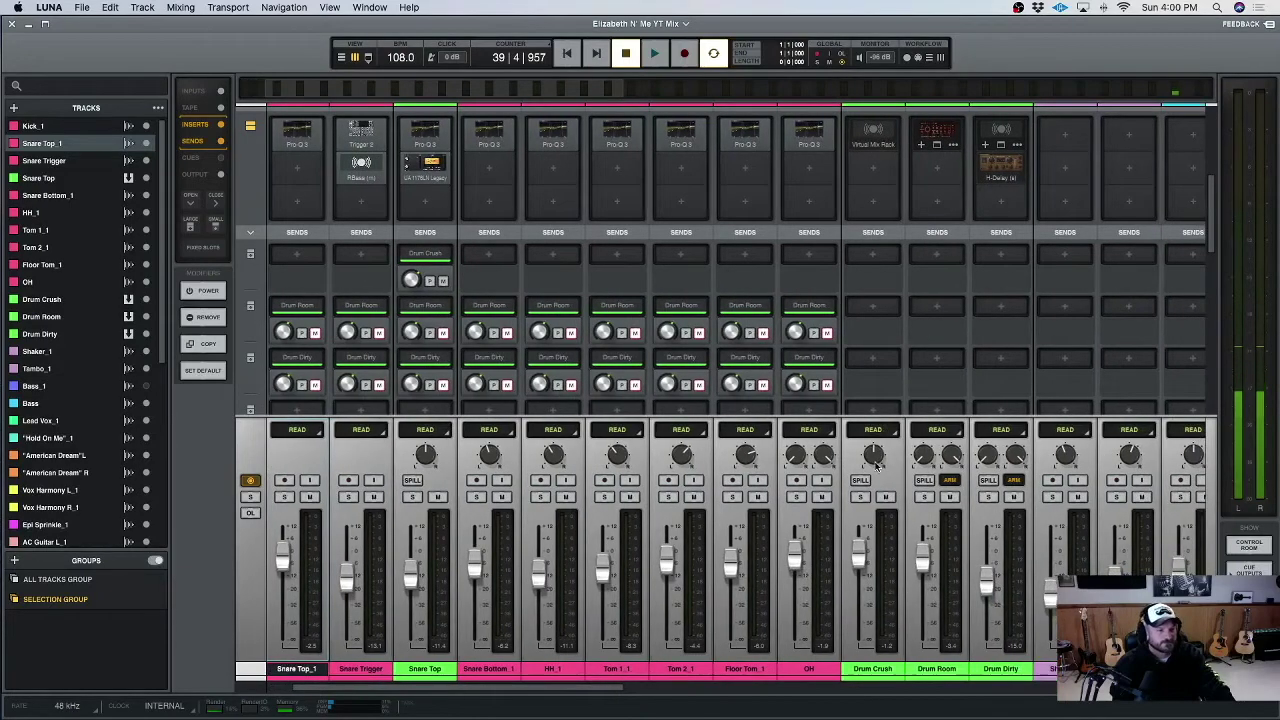
pyautogui.click(860, 497)
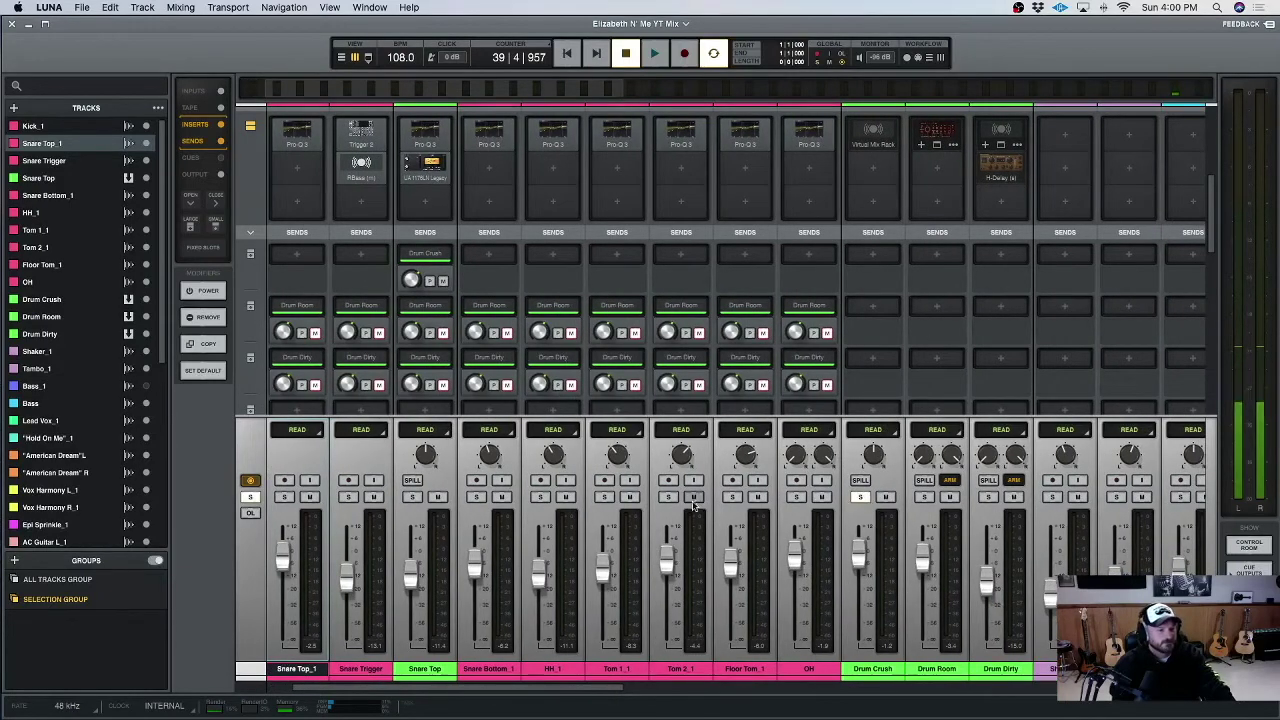
pyautogui.hscroll(-2, 438, 505)
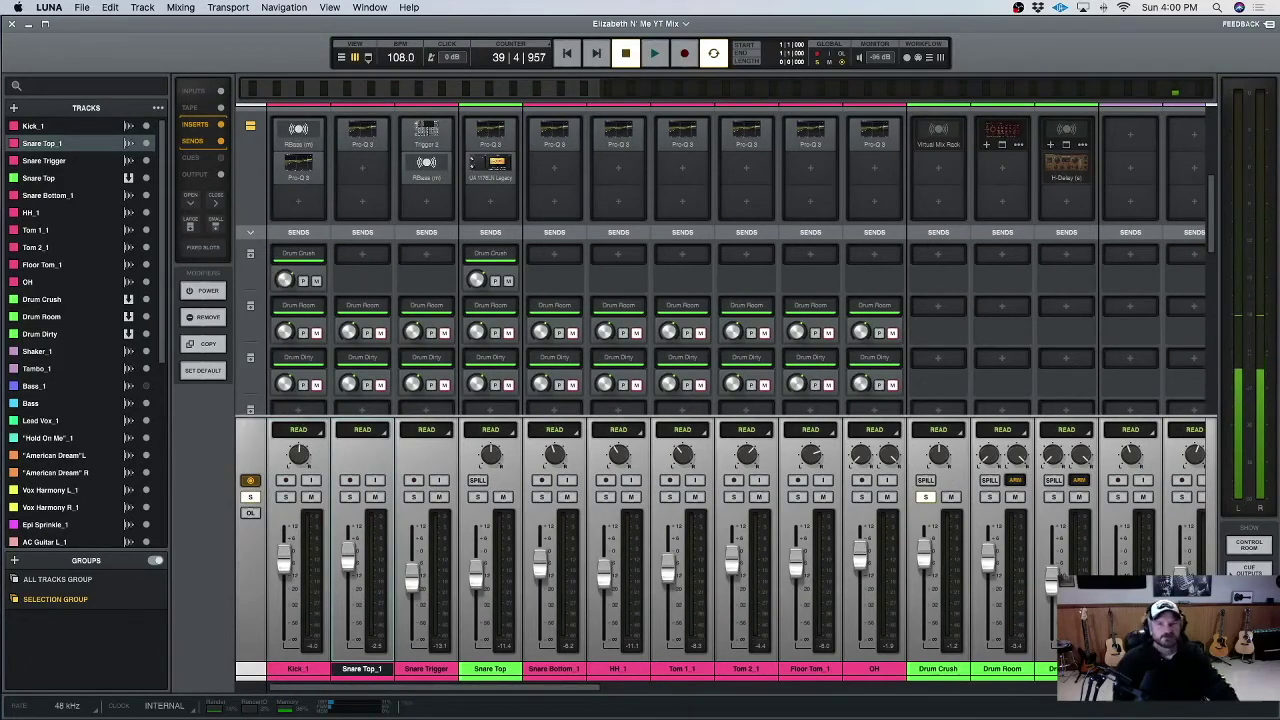
pyautogui.press('space')
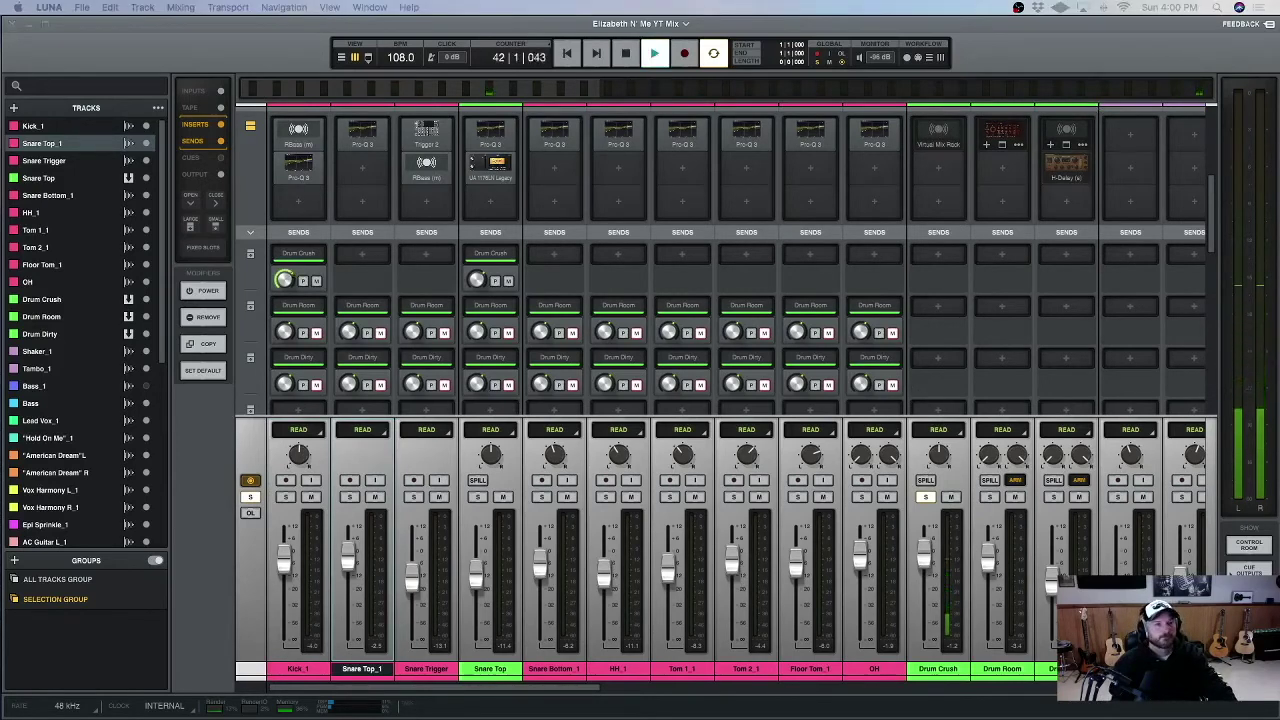
pyautogui.press('space')
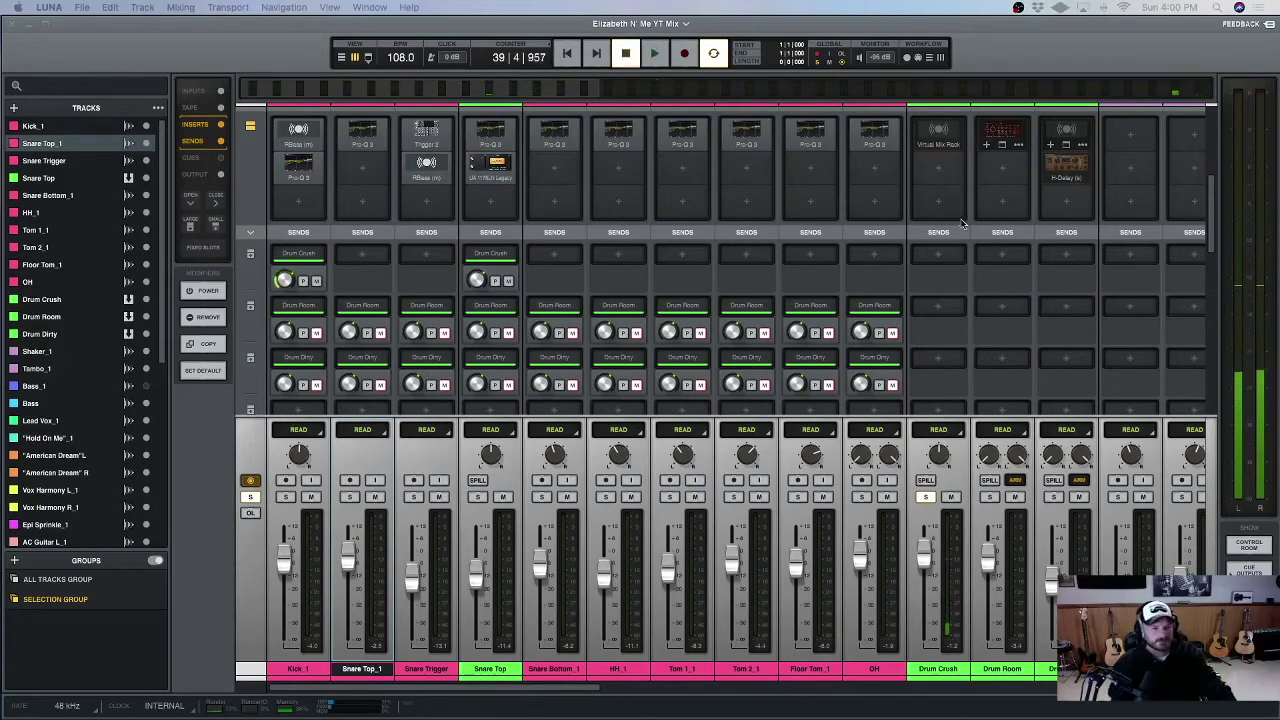
# Enable the Virtual Mix Rack on the Drum Crush bus, review its FG-Bomber and module list, and close its window.
pyautogui.click(953, 144)
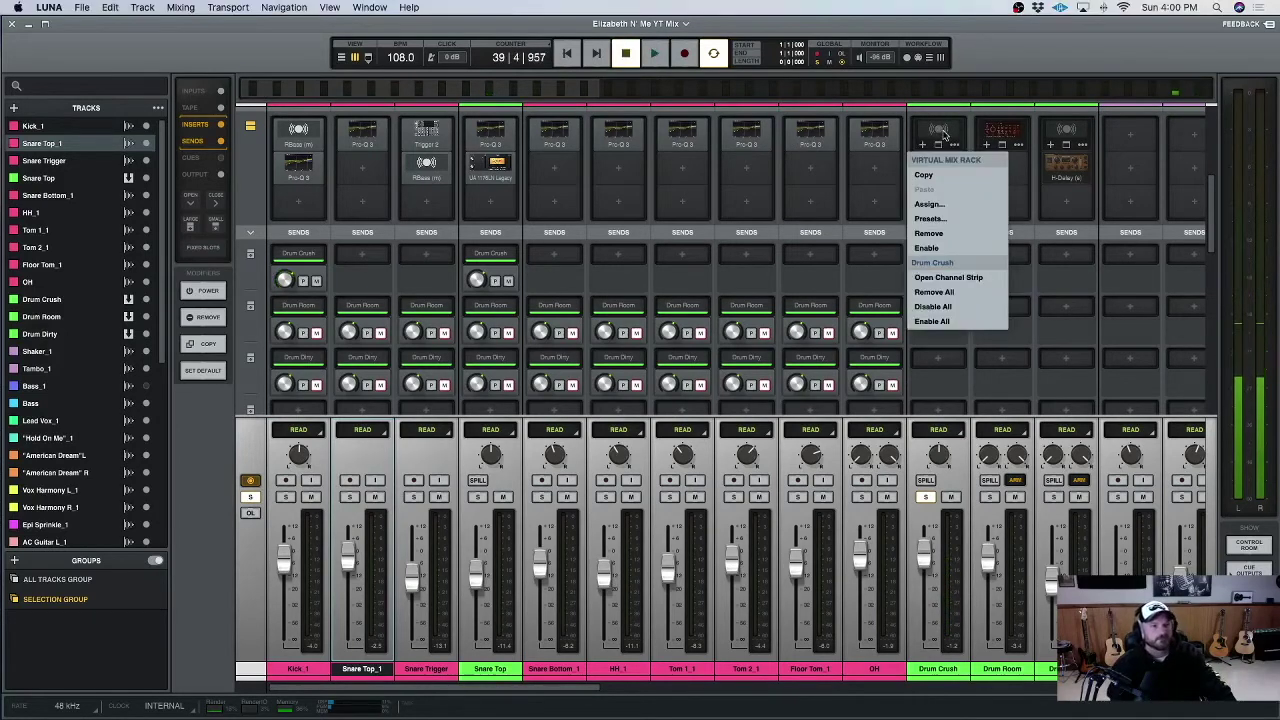
pyautogui.click(937, 249)
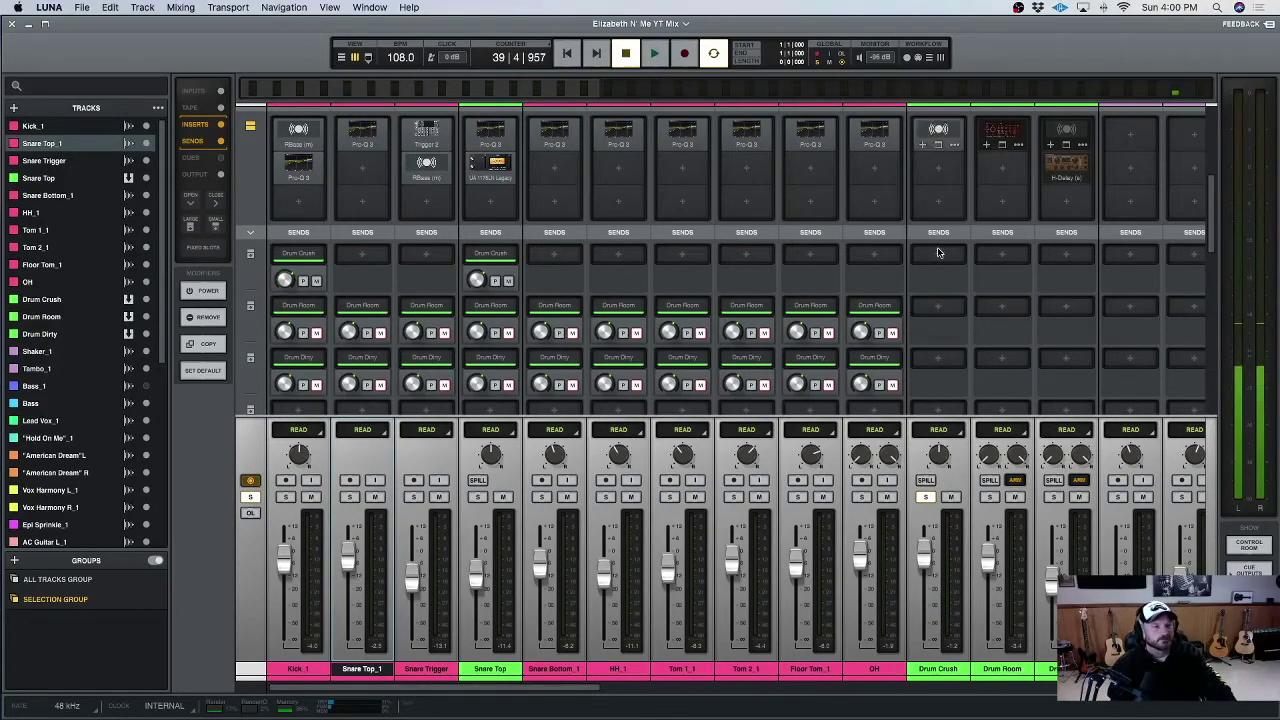
pyautogui.click(938, 130)
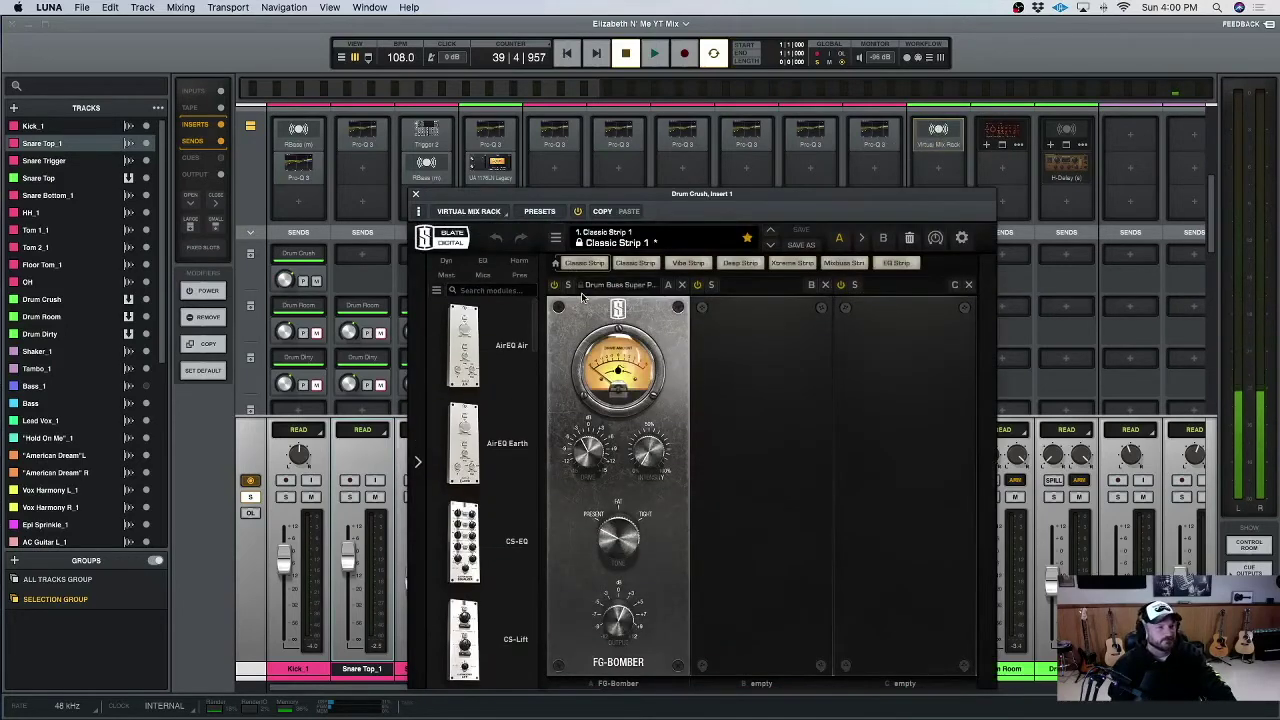
pyautogui.scroll(-10, 522, 427)
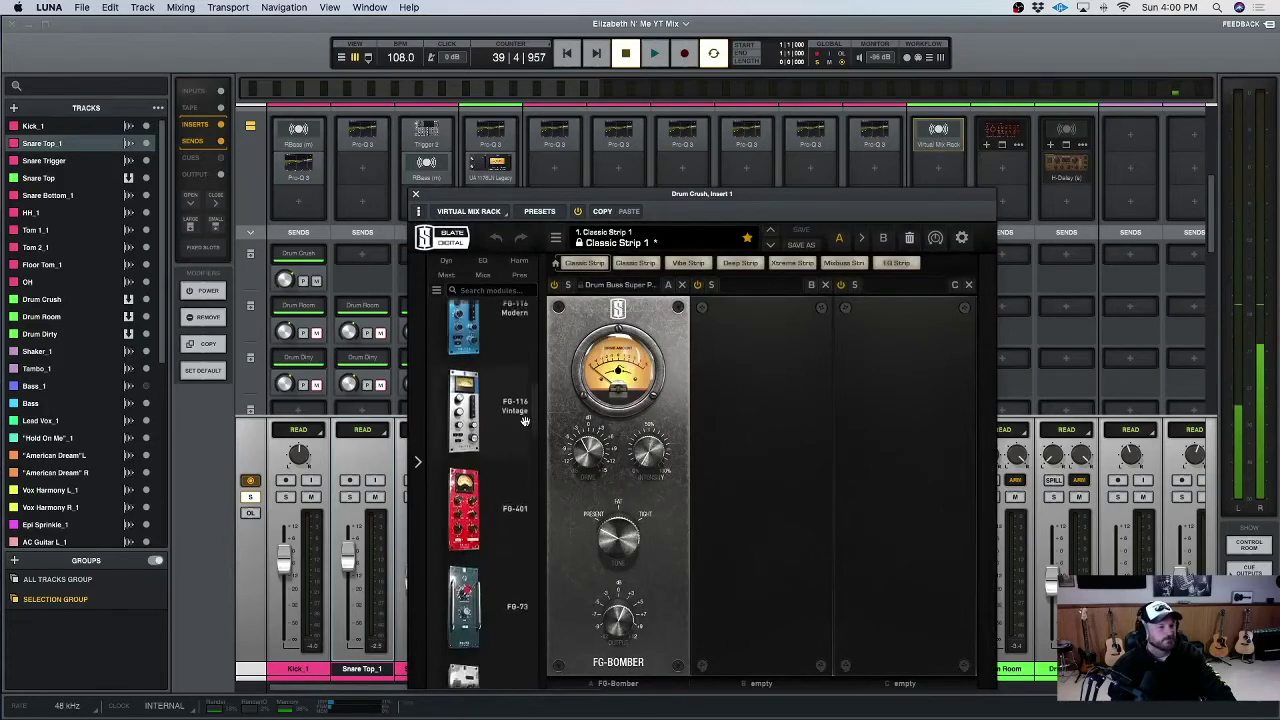
pyautogui.scroll(-3, 524, 421)
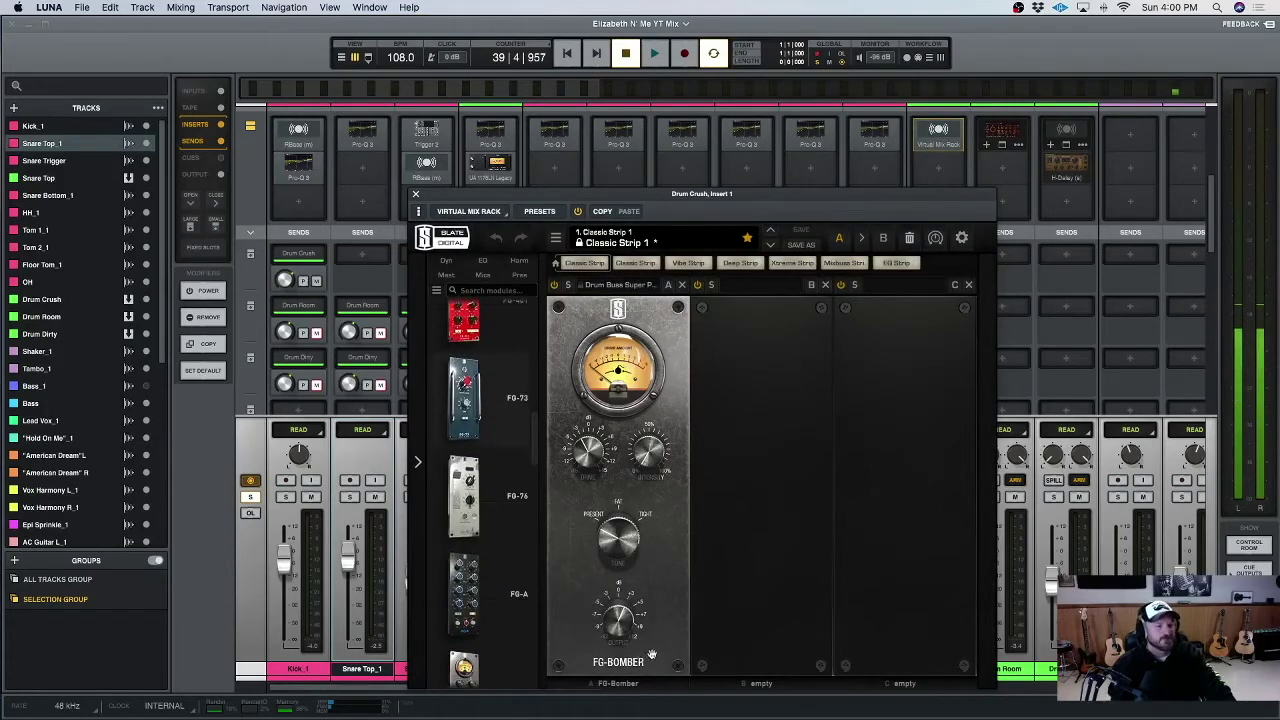
pyautogui.click(416, 194)
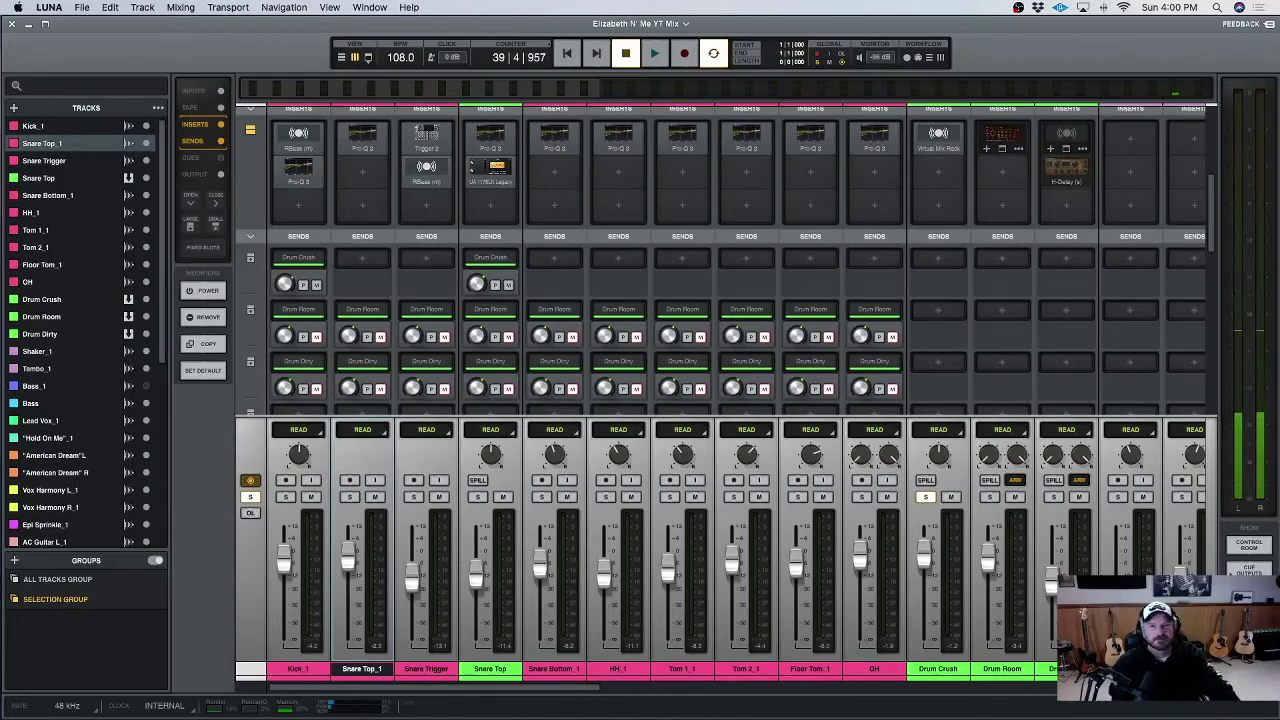
# Play the kick and snare with Drum Crush, compare the Virtual Mix Rack bypassed and active, close its window, and stop playback.
pyautogui.press('space')
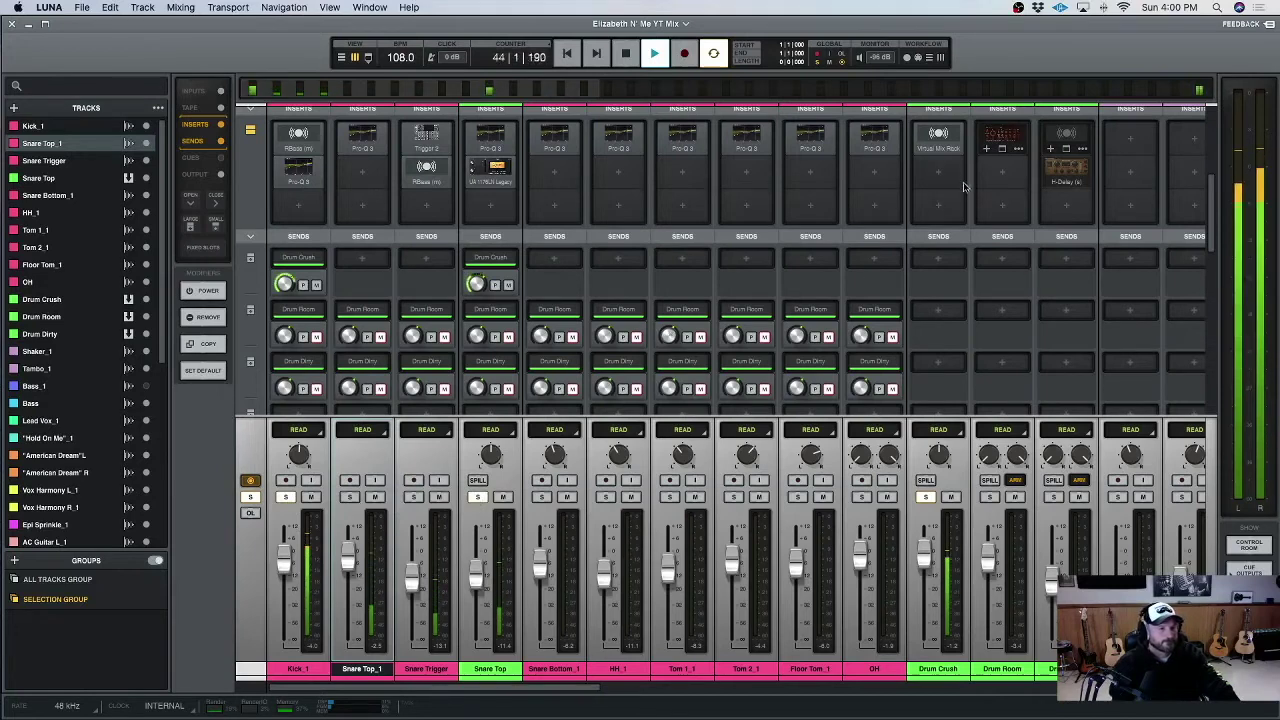
pyautogui.click(940, 136)
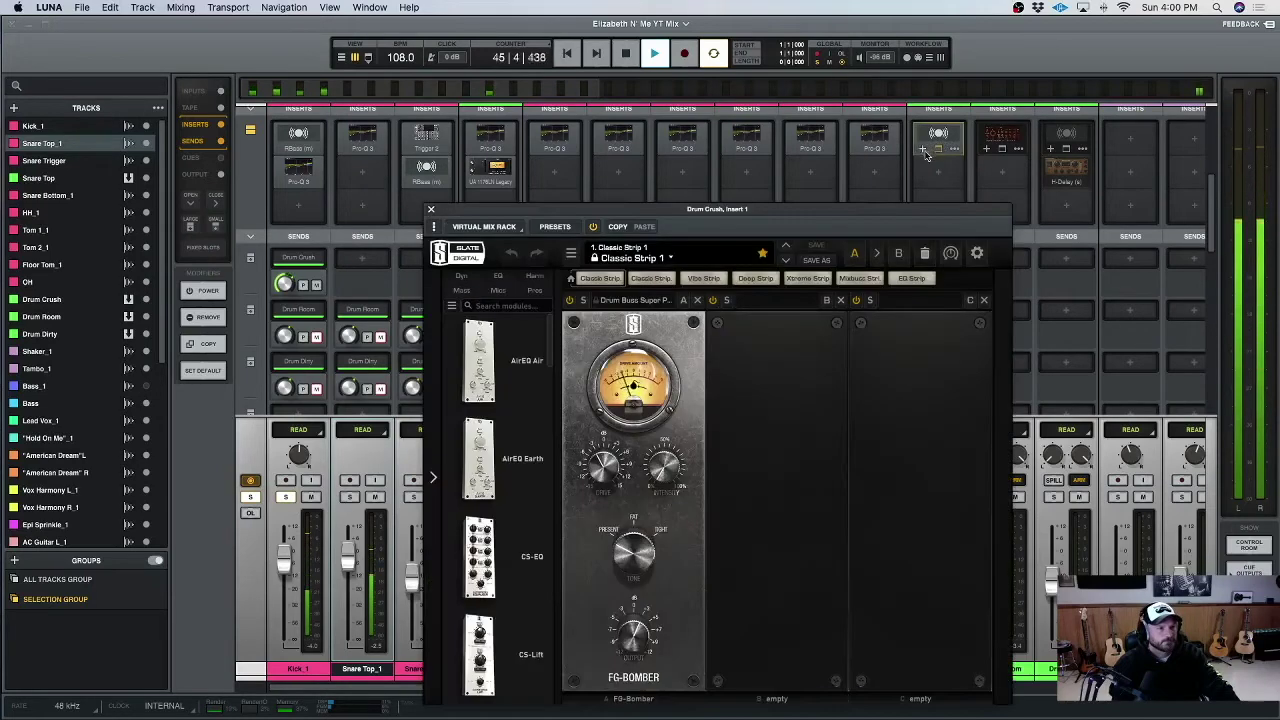
pyautogui.click(594, 227)
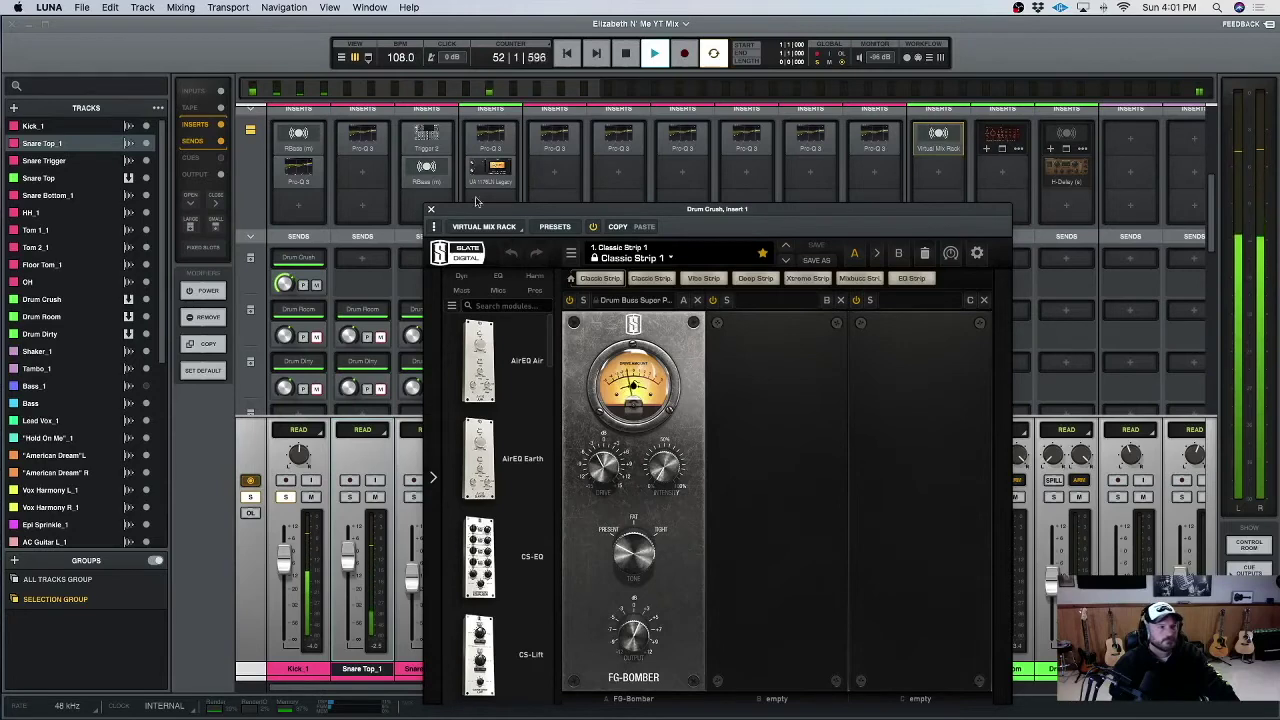
pyautogui.click(430, 209)
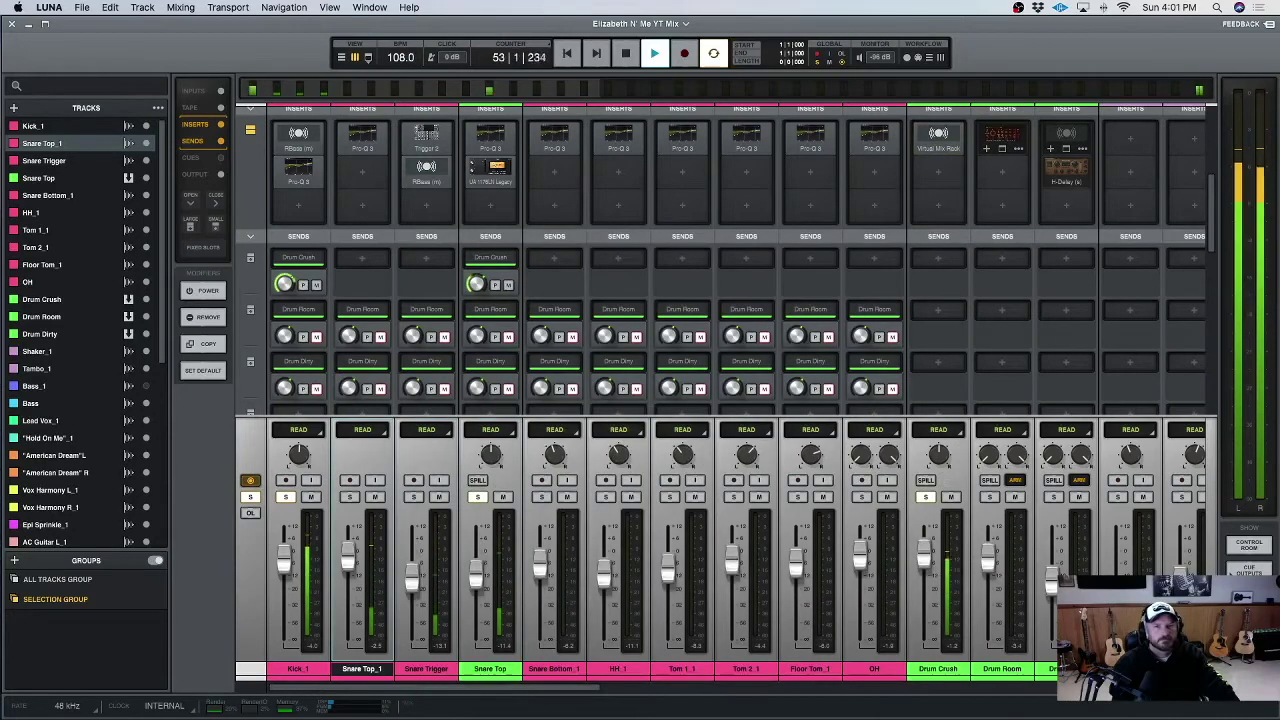
pyautogui.press('space')
# Open the ValhallaVintageVerb on the Drum Room bus, review its Large Wood Room chamber settings, and close its window.
pyautogui.scroll(3, 700, 250)
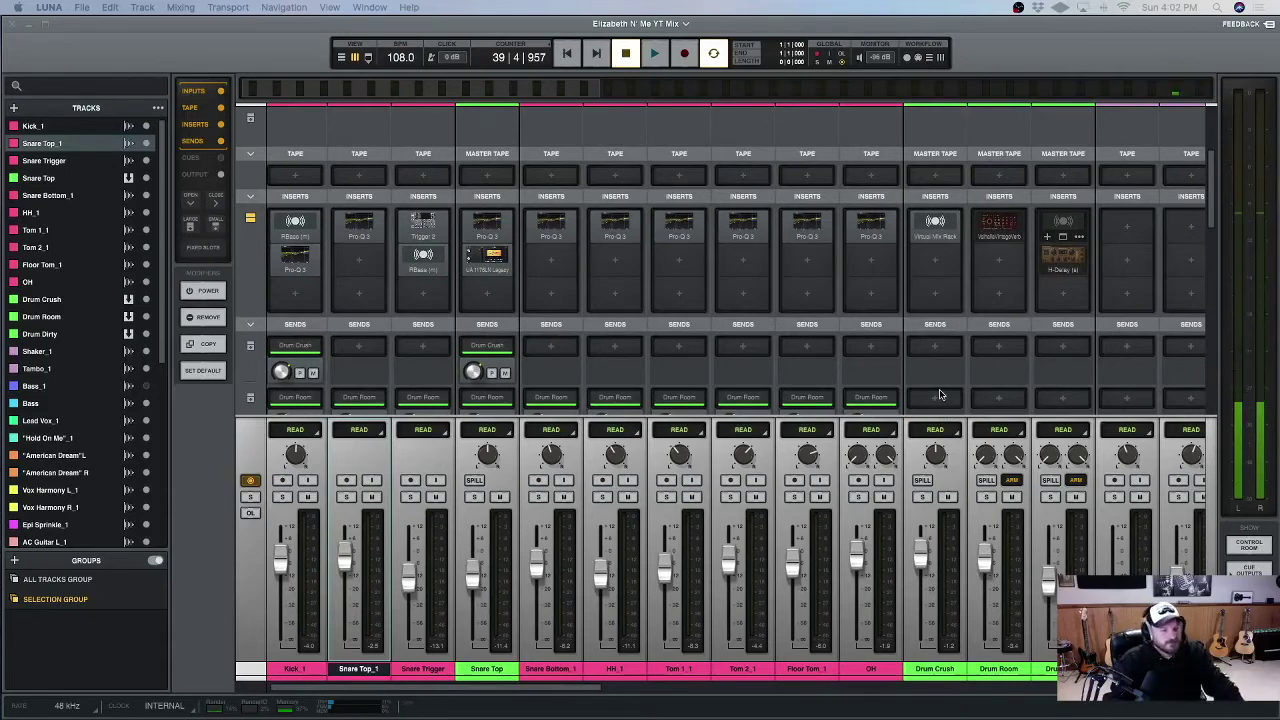
pyautogui.hscroll(-1, 940, 395)
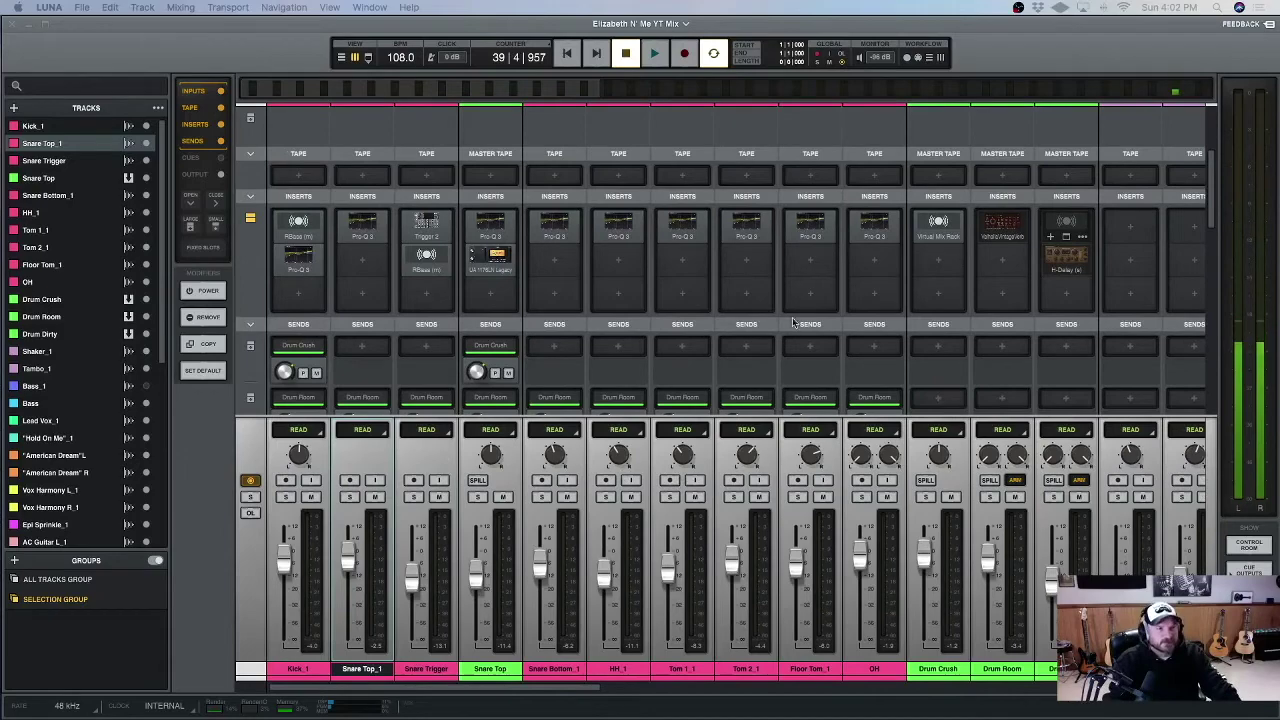
pyautogui.scroll(-3, 463, 385)
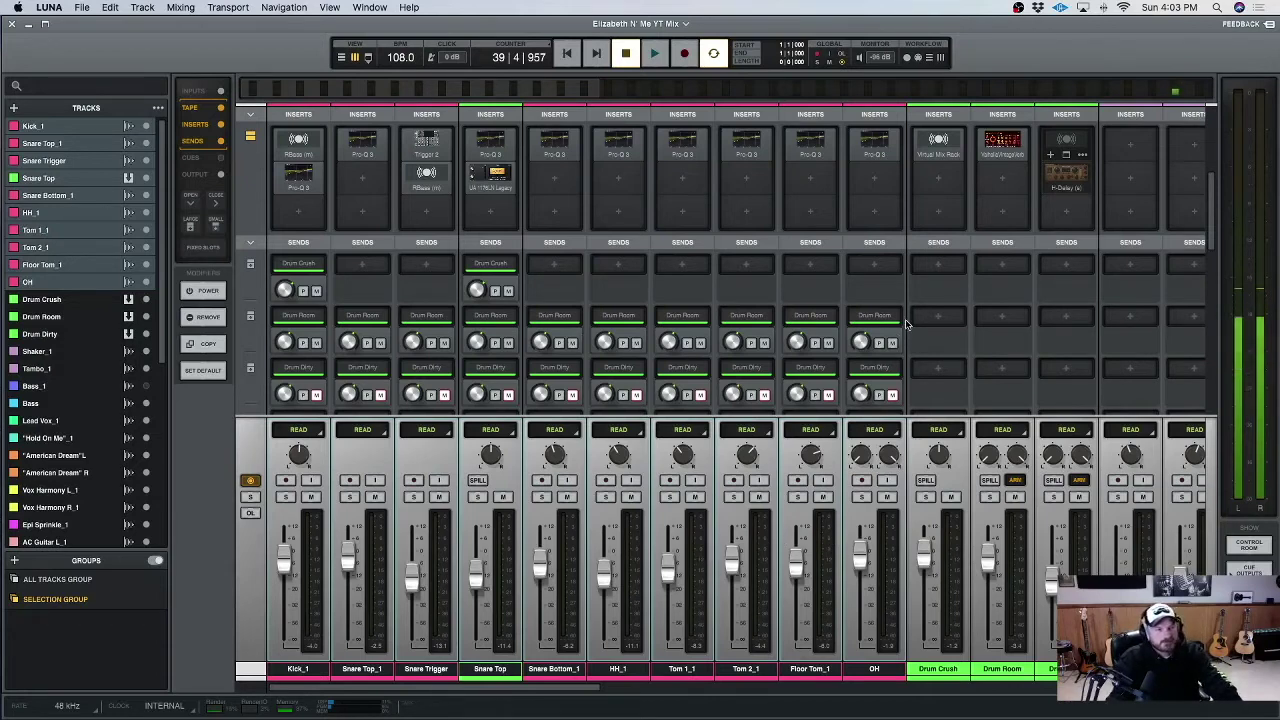
pyautogui.click(1003, 147)
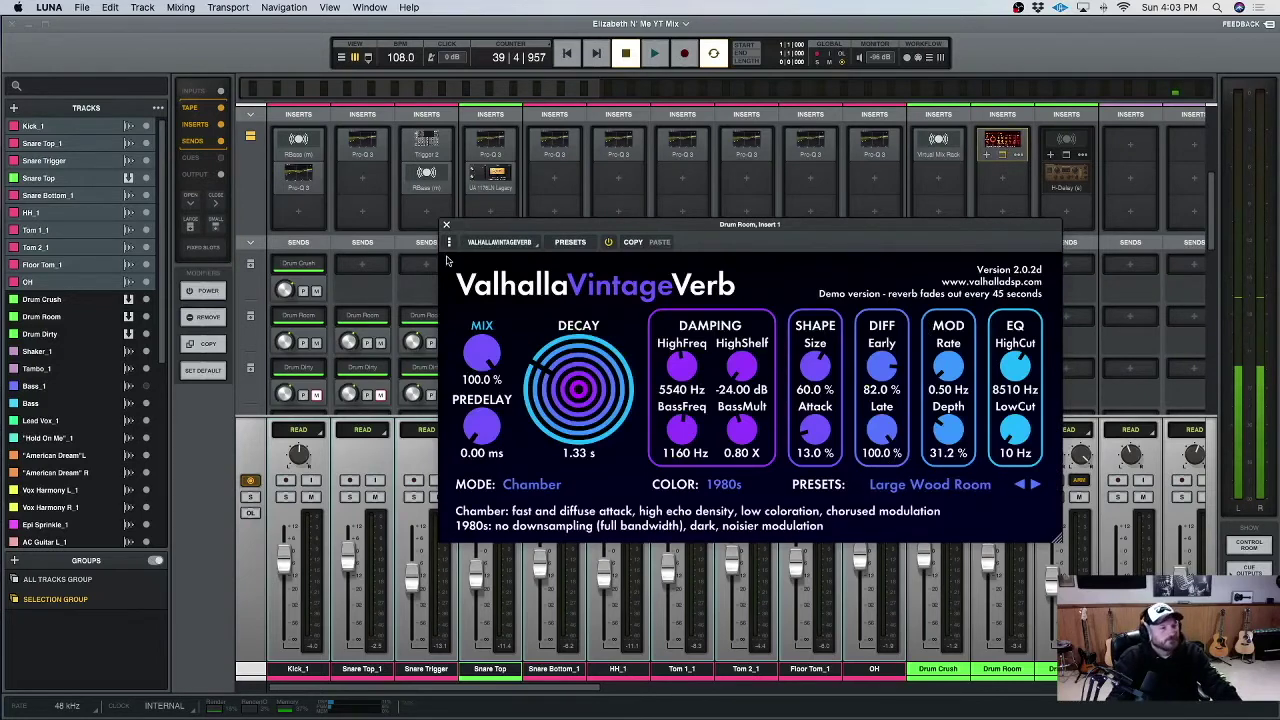
pyautogui.click(446, 225)
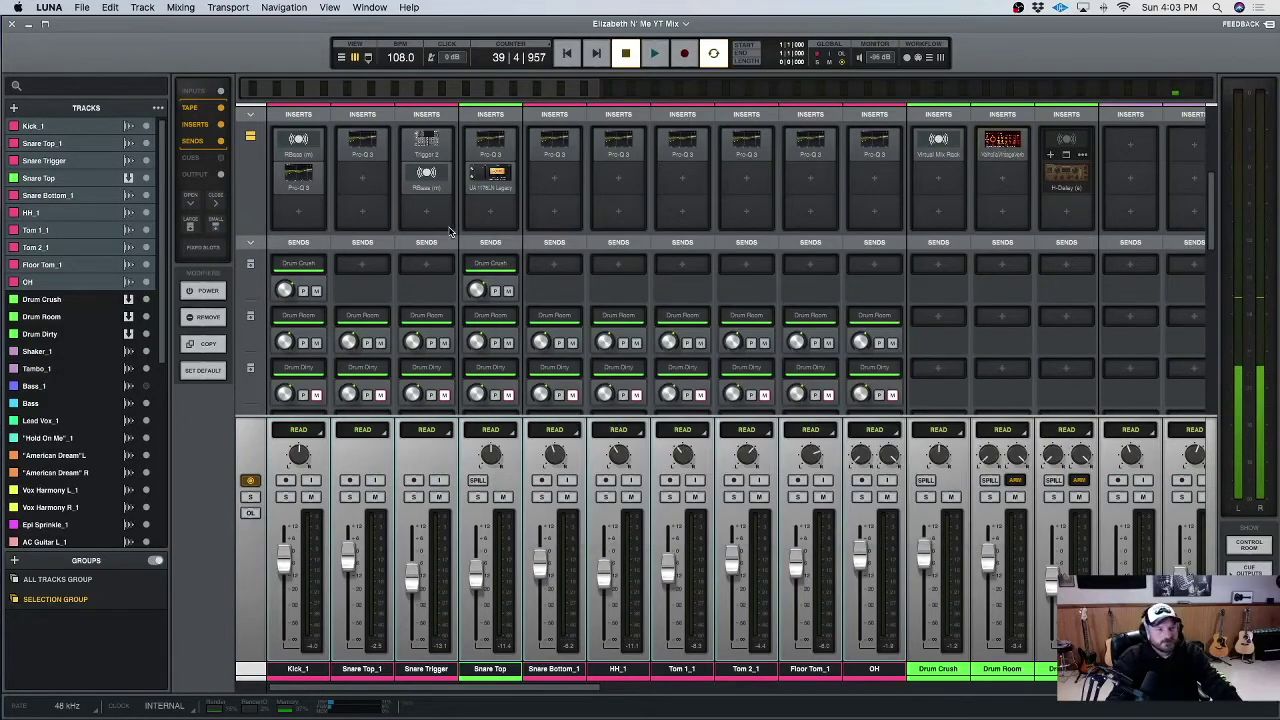
# Solo the Drum Room bus to hear its reverb, play it together with the full drum kit, and stop playback.
pyautogui.click(990, 498)
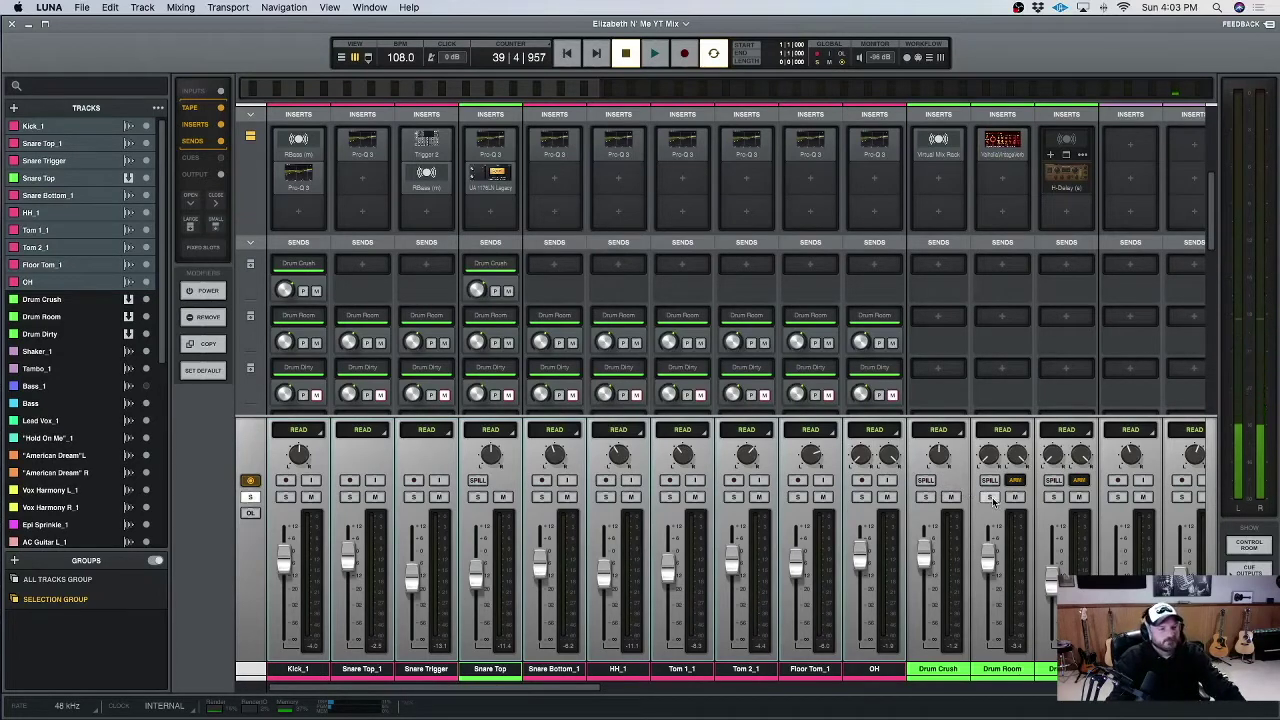
pyautogui.click(656, 55)
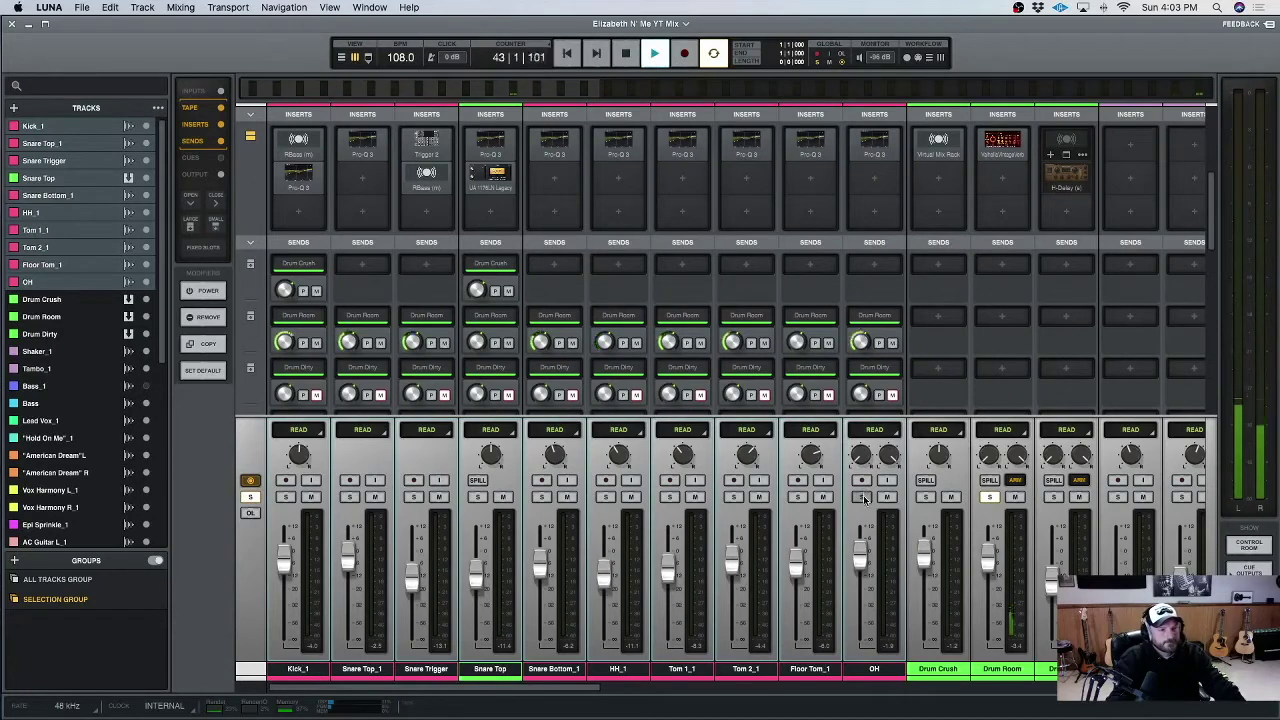
pyautogui.press('space')
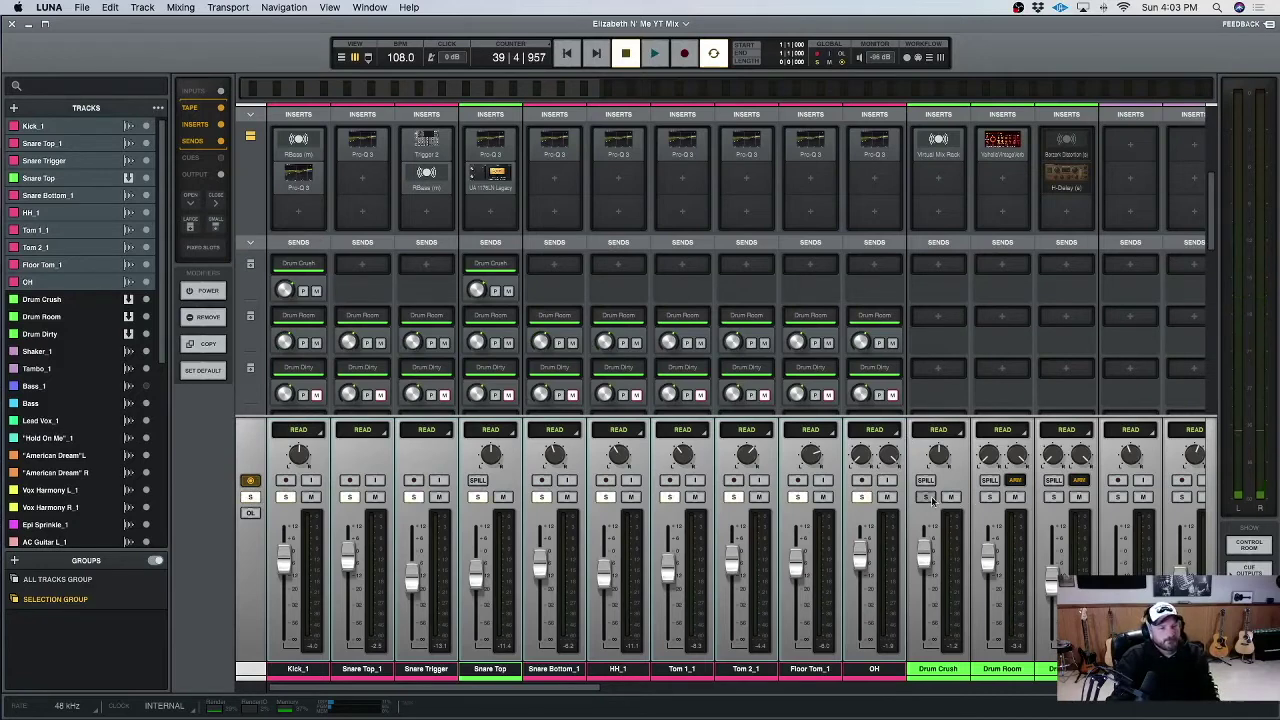
pyautogui.press('space')
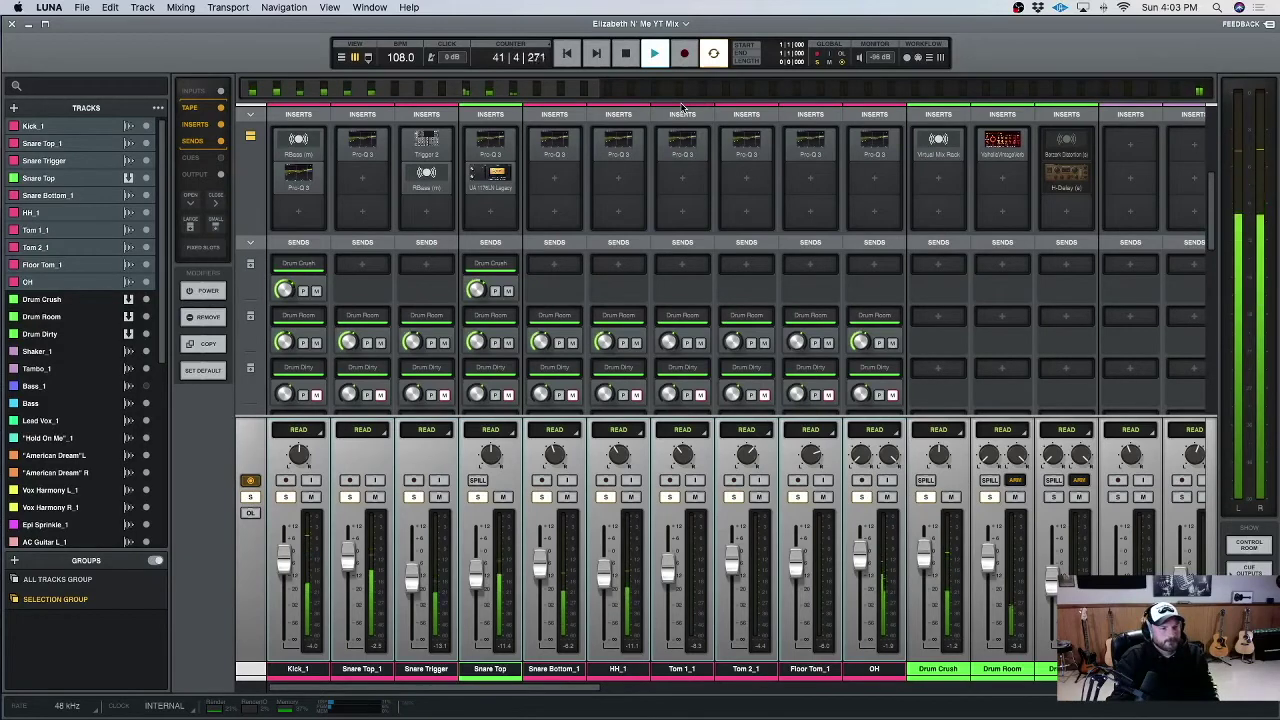
pyautogui.click(627, 57)
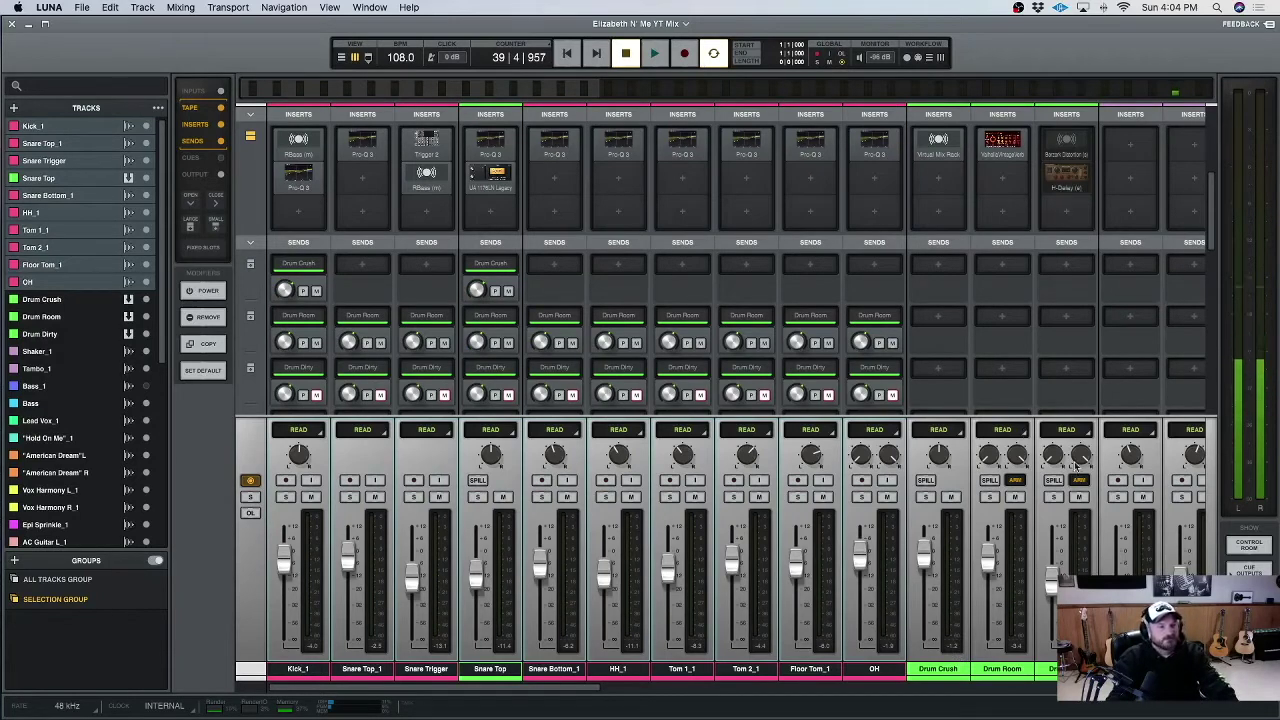
# Open the Berzerk Distortion on the Drum Dirty bus, review its settings, and close its window.
pyautogui.click(1075, 147)
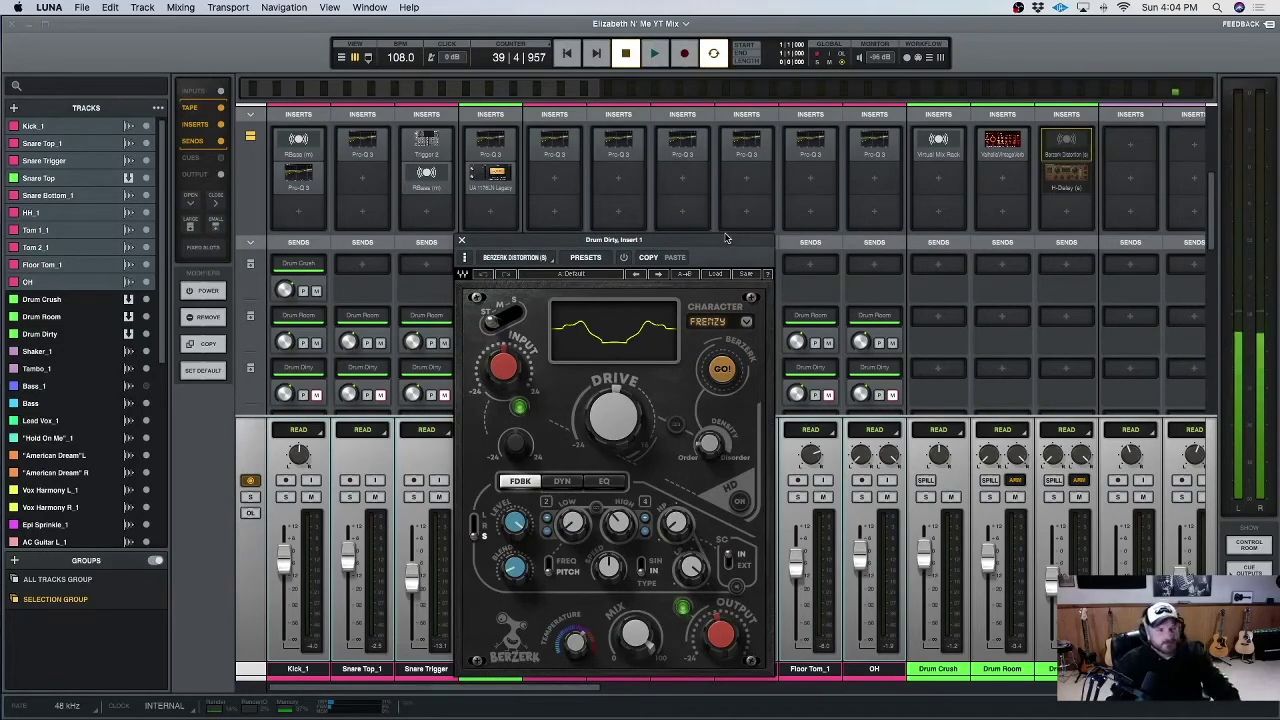
pyautogui.moveTo(727, 237); pyautogui.dragTo(729, 162)
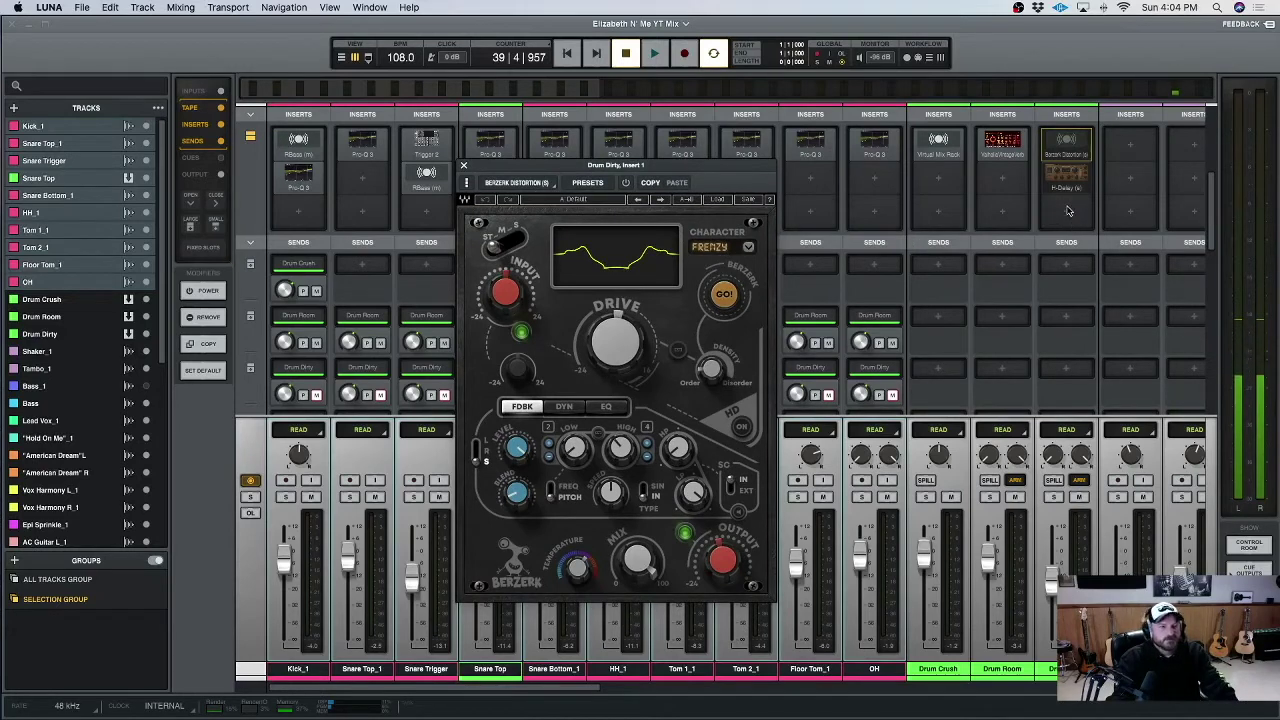
pyautogui.click(463, 165)
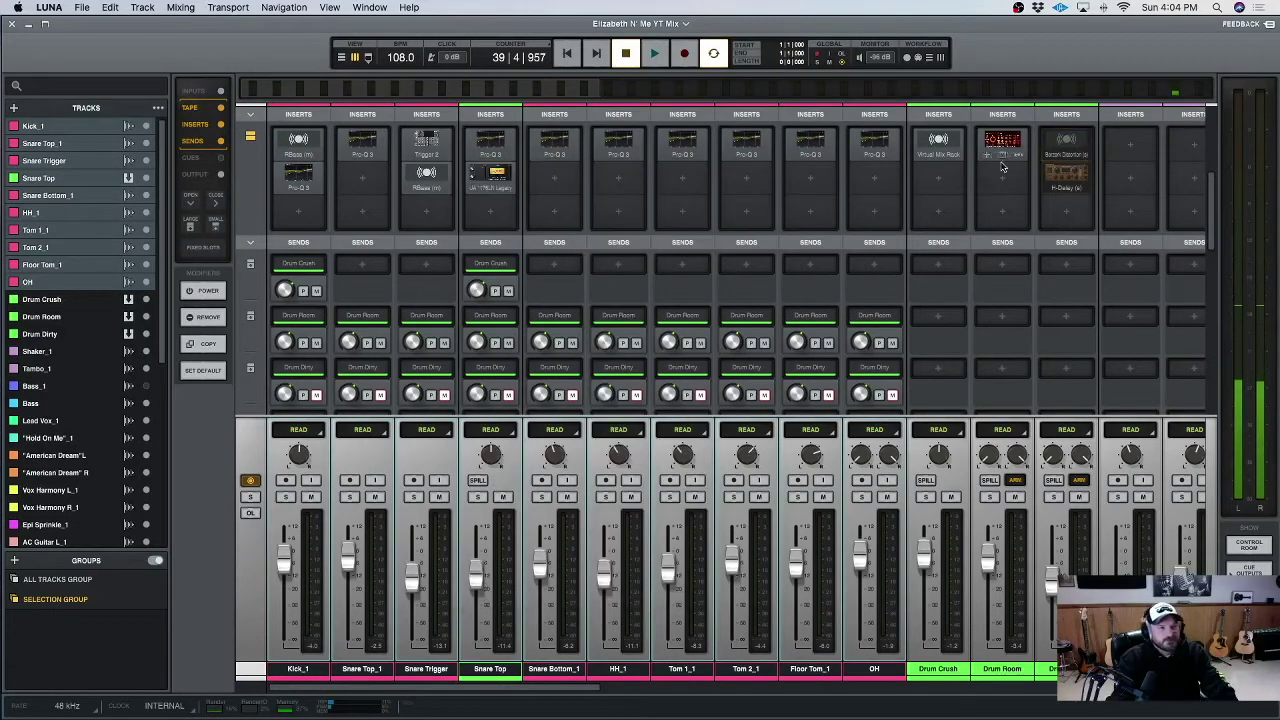
# Enable the Berzerk Distortion and H-Delay on the Drum Dirty bus and open the H-Delay to review its settings.
pyautogui.click(1082, 155)
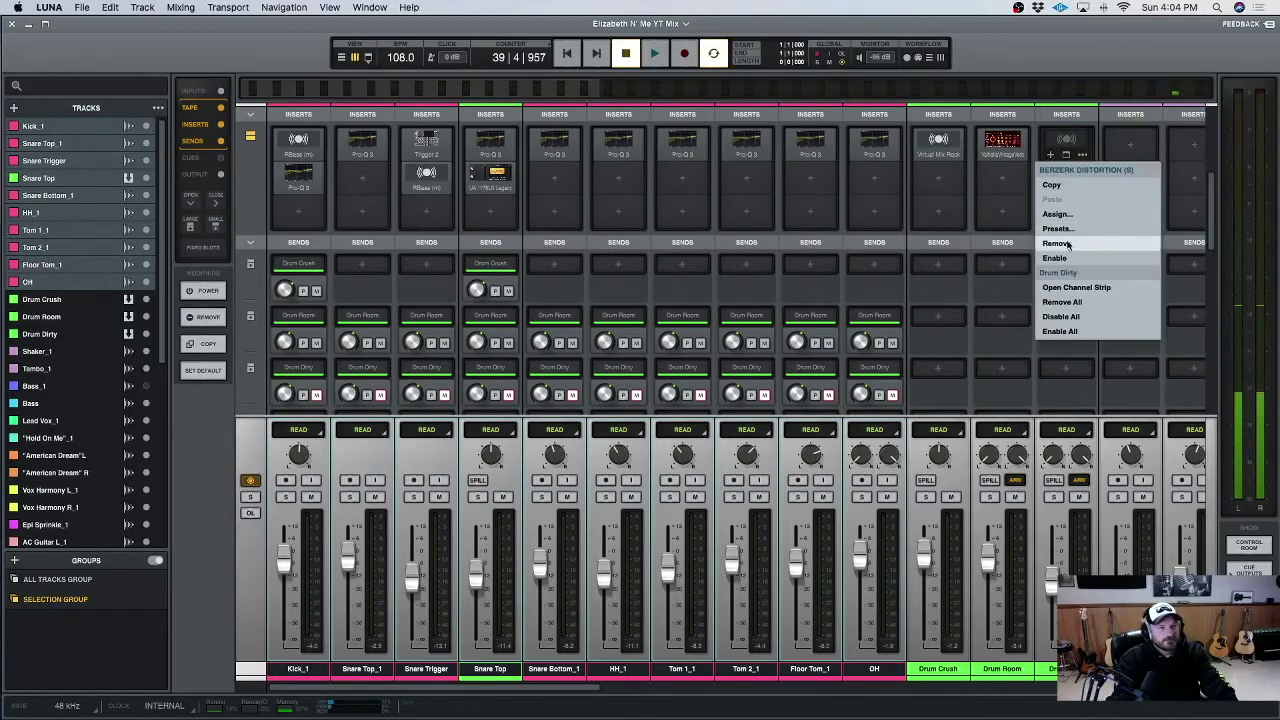
pyautogui.click(1070, 258)
pyautogui.click(1082, 187)
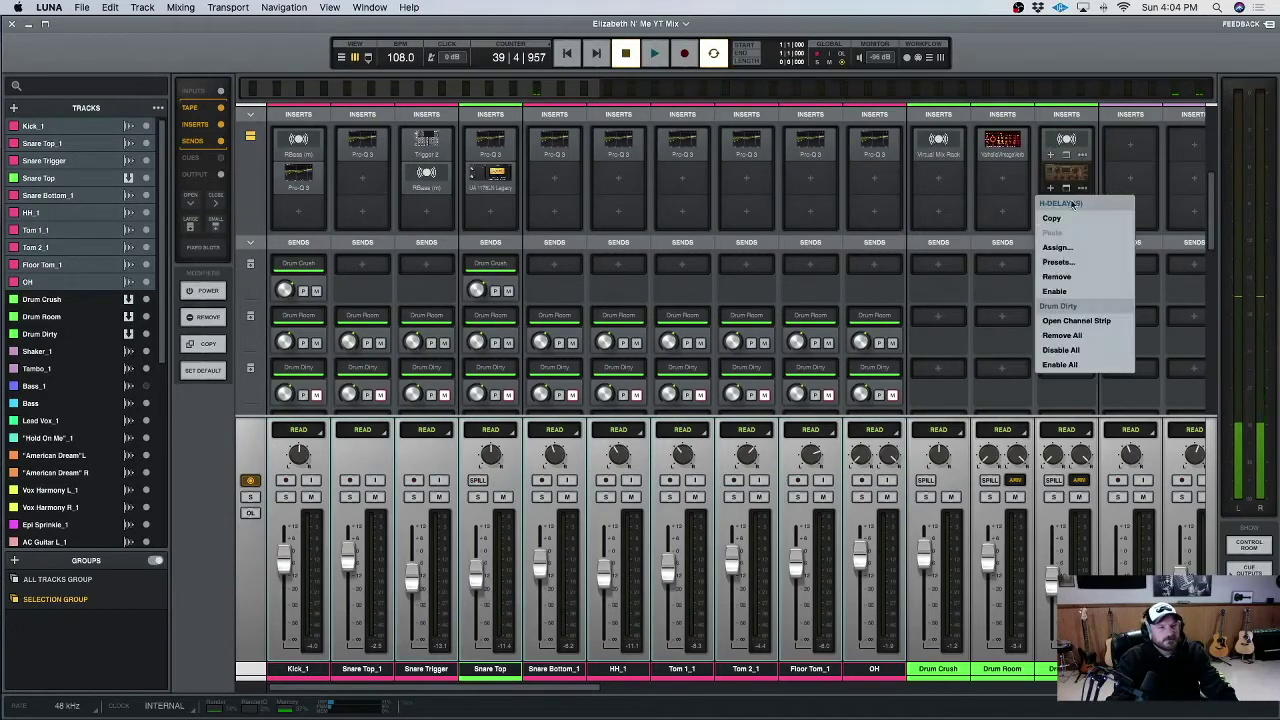
pyautogui.click(1073, 291)
pyautogui.click(1068, 178)
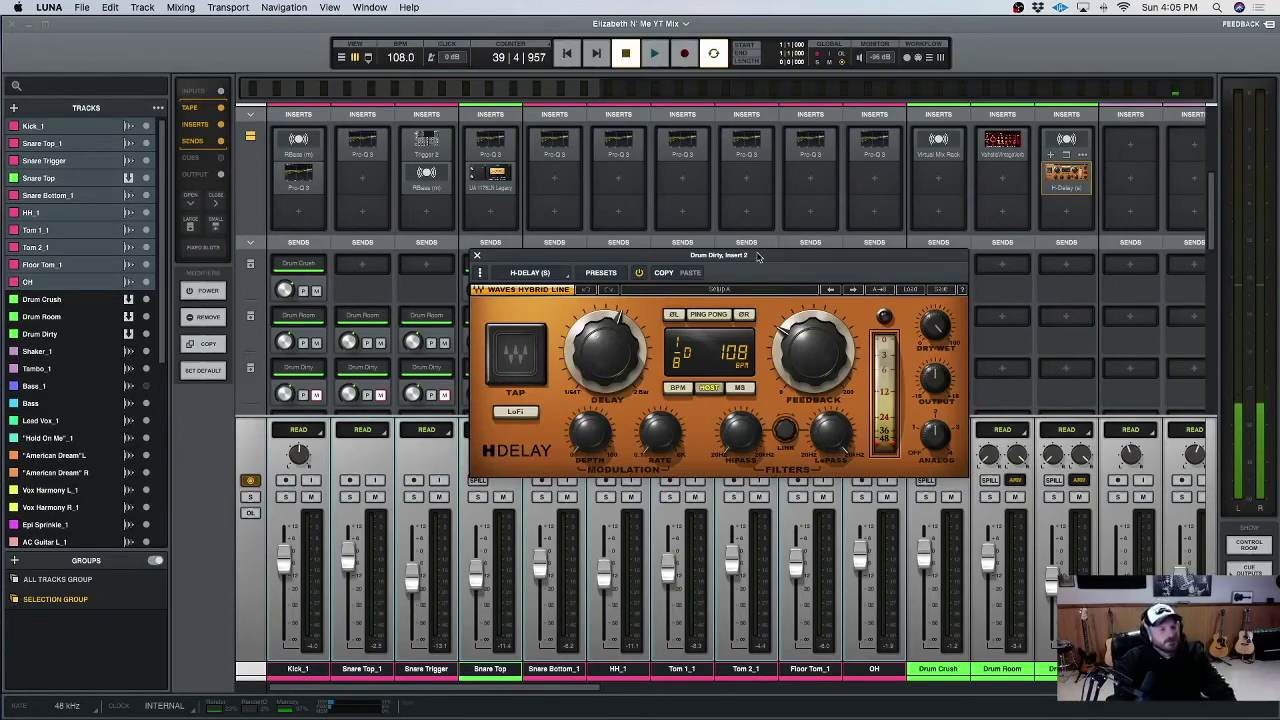
pyautogui.moveTo(757, 257); pyautogui.dragTo(741, 215)
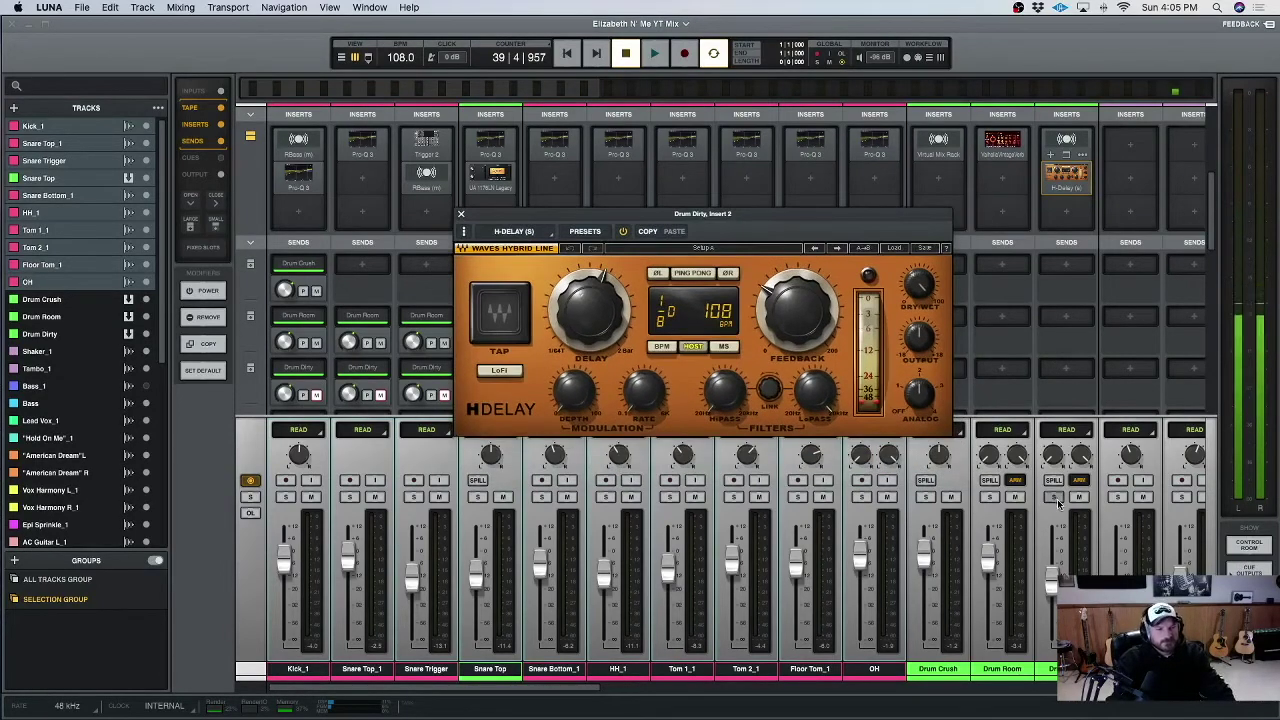
# Solo the Drum Dirty bus, start playback, and raise its fader.
pyautogui.click(1054, 497)
pyautogui.press('space')
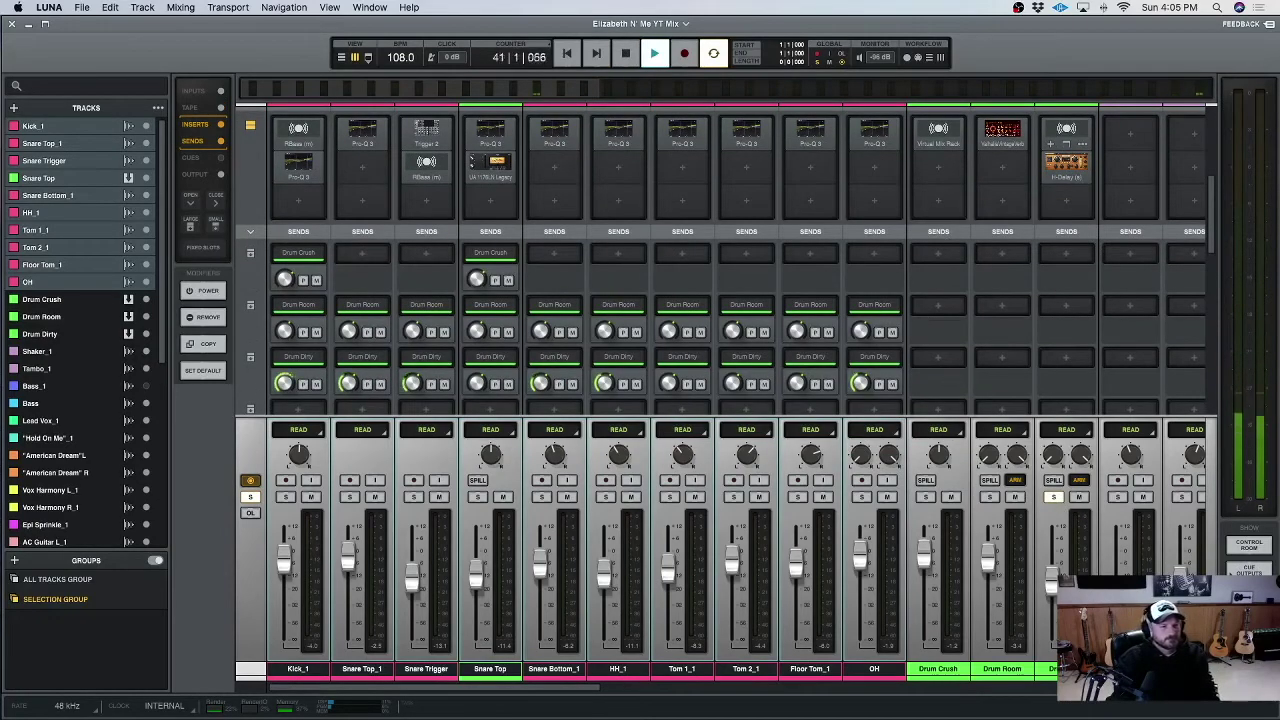
pyautogui.moveTo(1054, 590); pyautogui.dragTo(1056, 567)
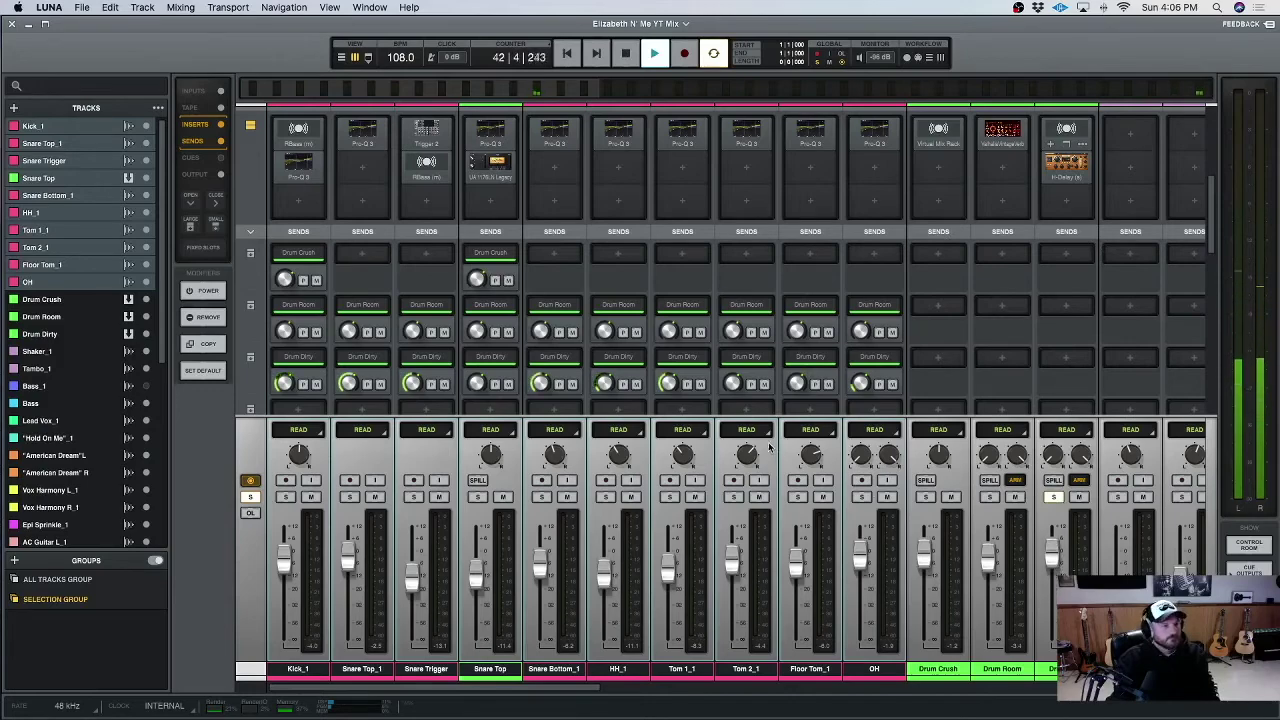
# Listen to the soloed Drum Dirty bus, clear the solo to hear it in the mix, and stop playback.
pyautogui.hscroll(2, 768, 447)
pyautogui.hscroll(-2, 760, 446)
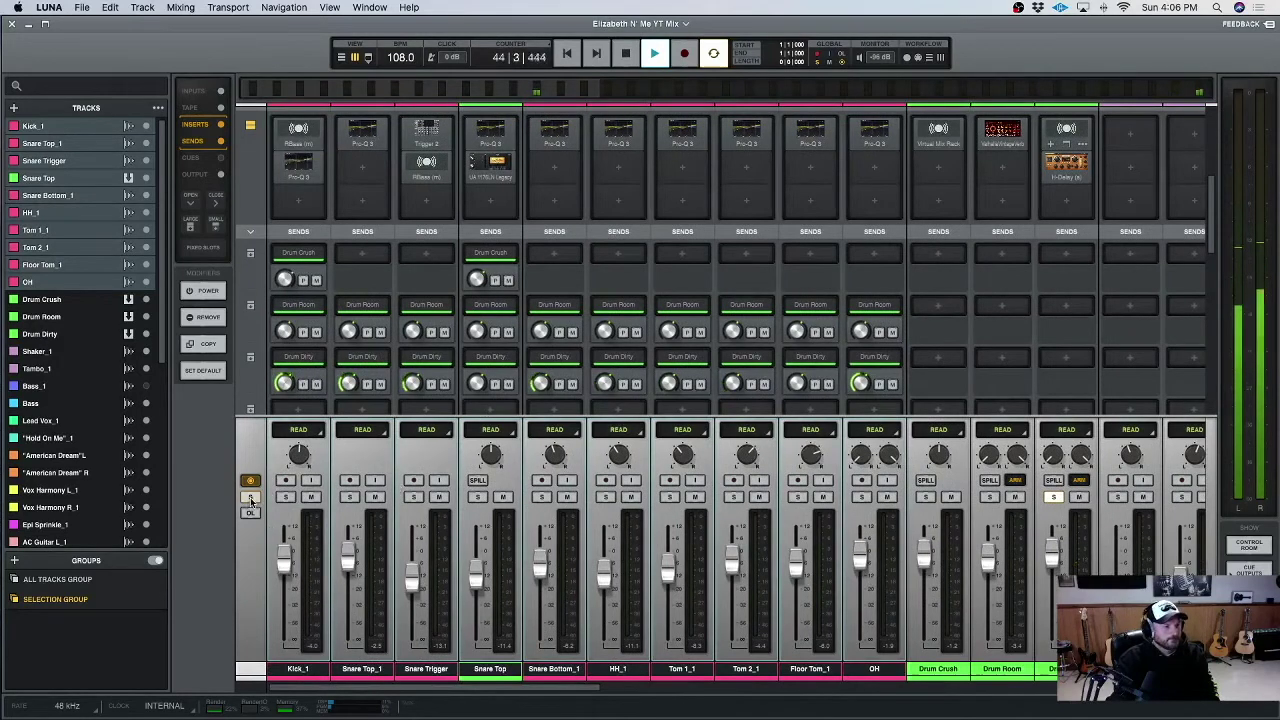
pyautogui.press('space')
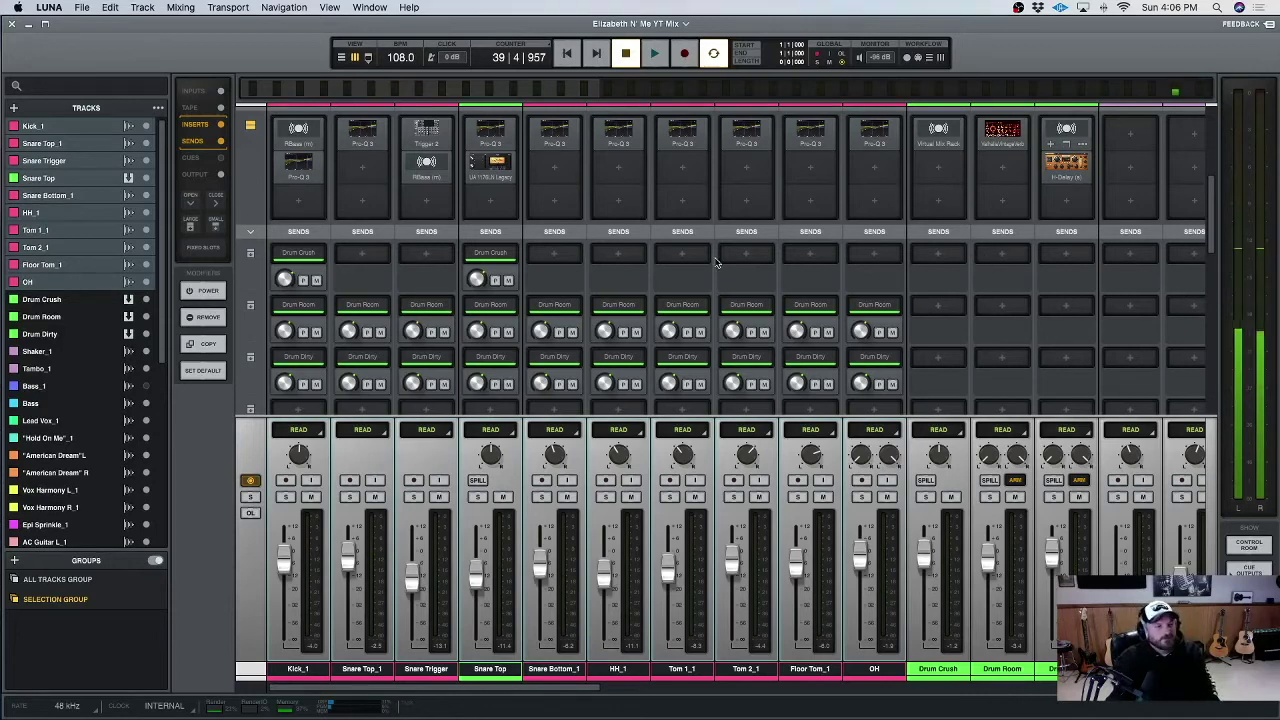
# Restore the solo, extend it to all drum tracks and buses from Kick_1 to Drum Dirty, and start playback.
pyautogui.click(256, 500)
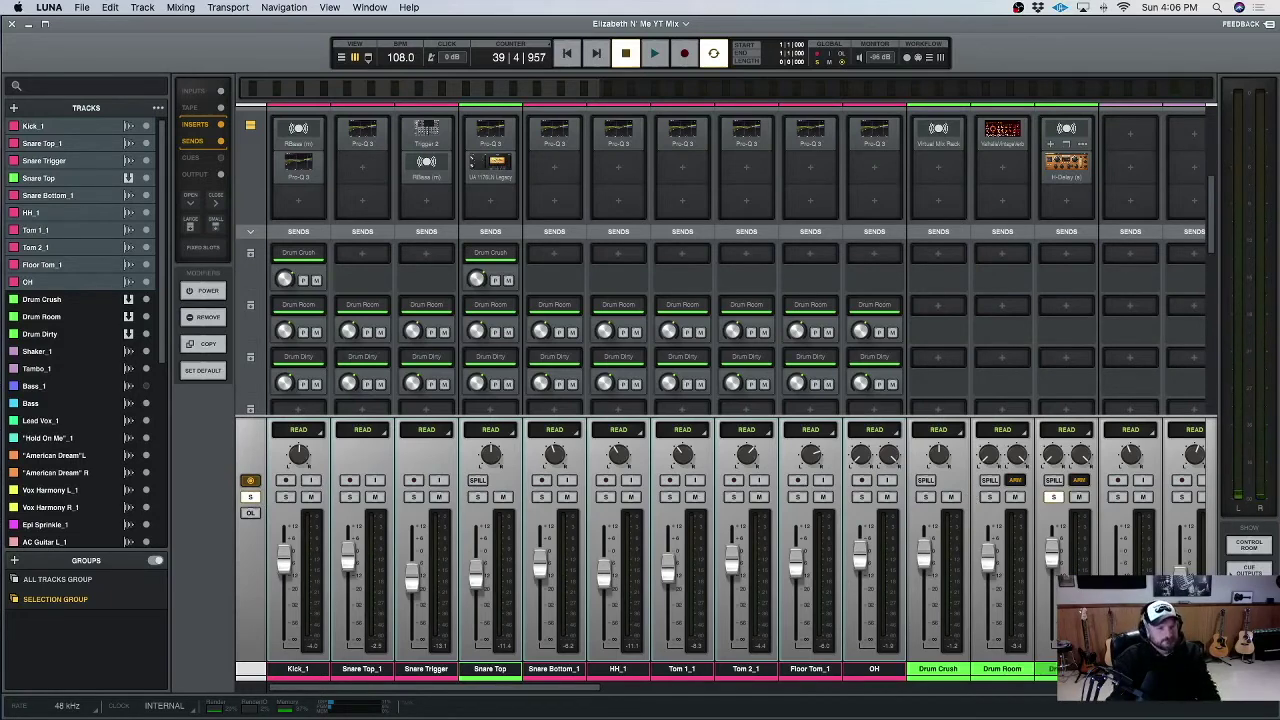
pyautogui.keyDown('shift'); pyautogui.click(1066, 669); pyautogui.keyUp('shift')
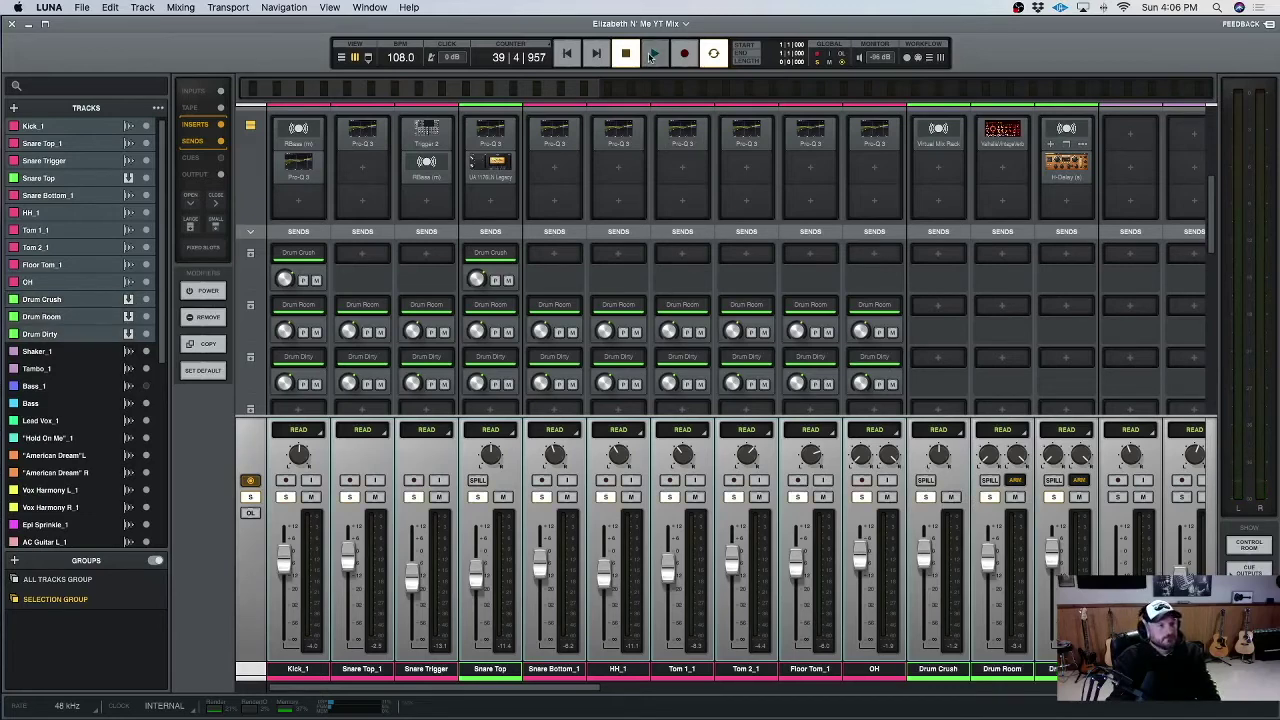
pyautogui.press('space')
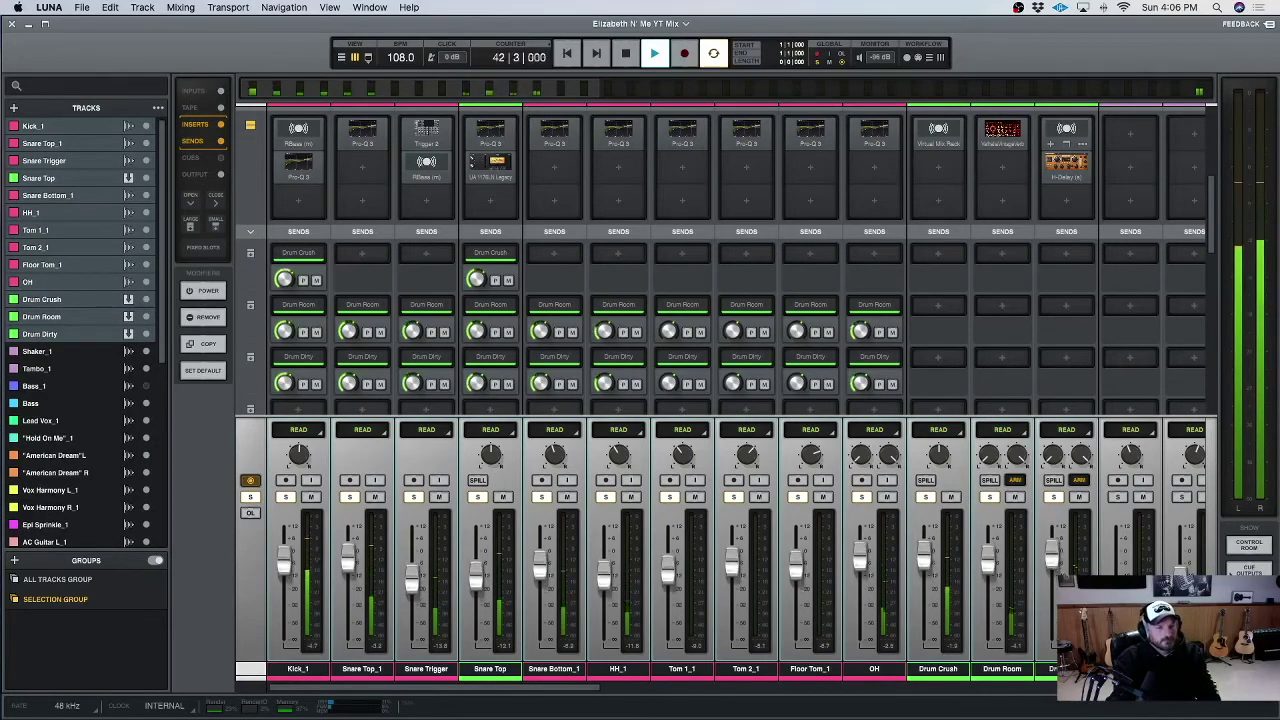
# Lower the Drum Dirty fader to blend it under the drums, clear the solos, and stop playback.
pyautogui.click(1070, 578)
pyautogui.moveTo(1051, 571); pyautogui.dragTo(1051, 592)
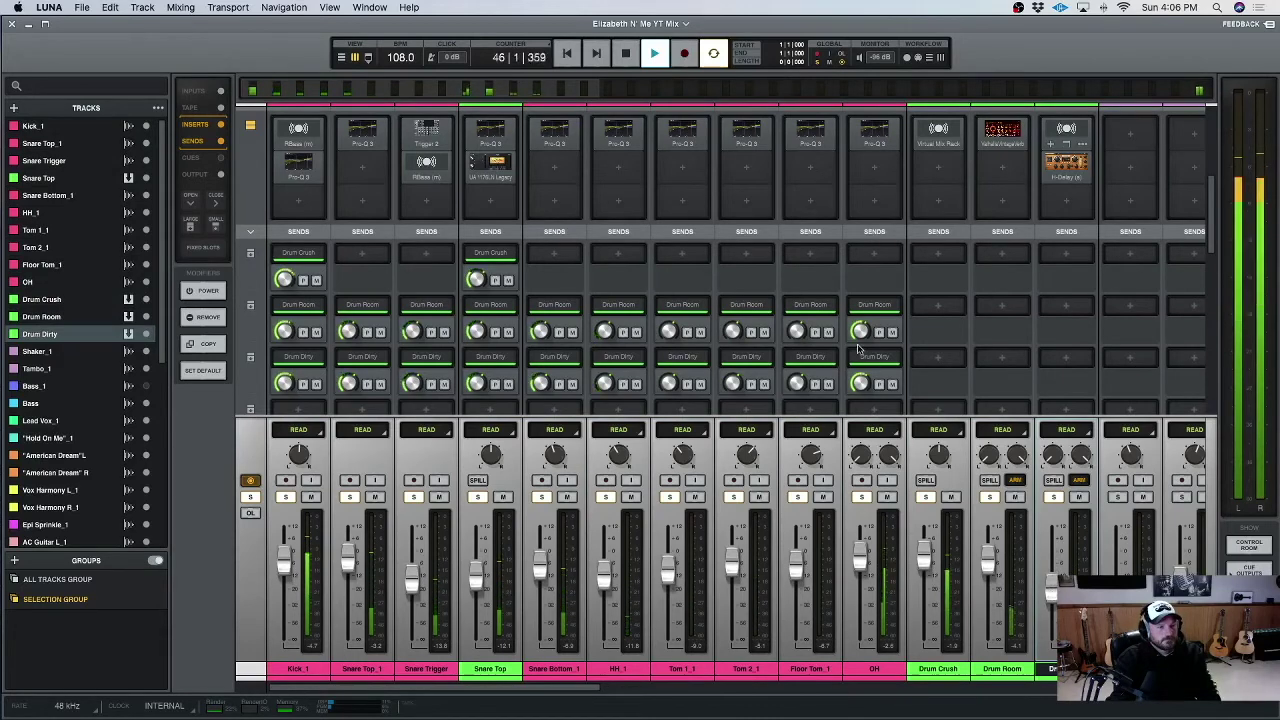
pyautogui.scroll(1, 858, 349)
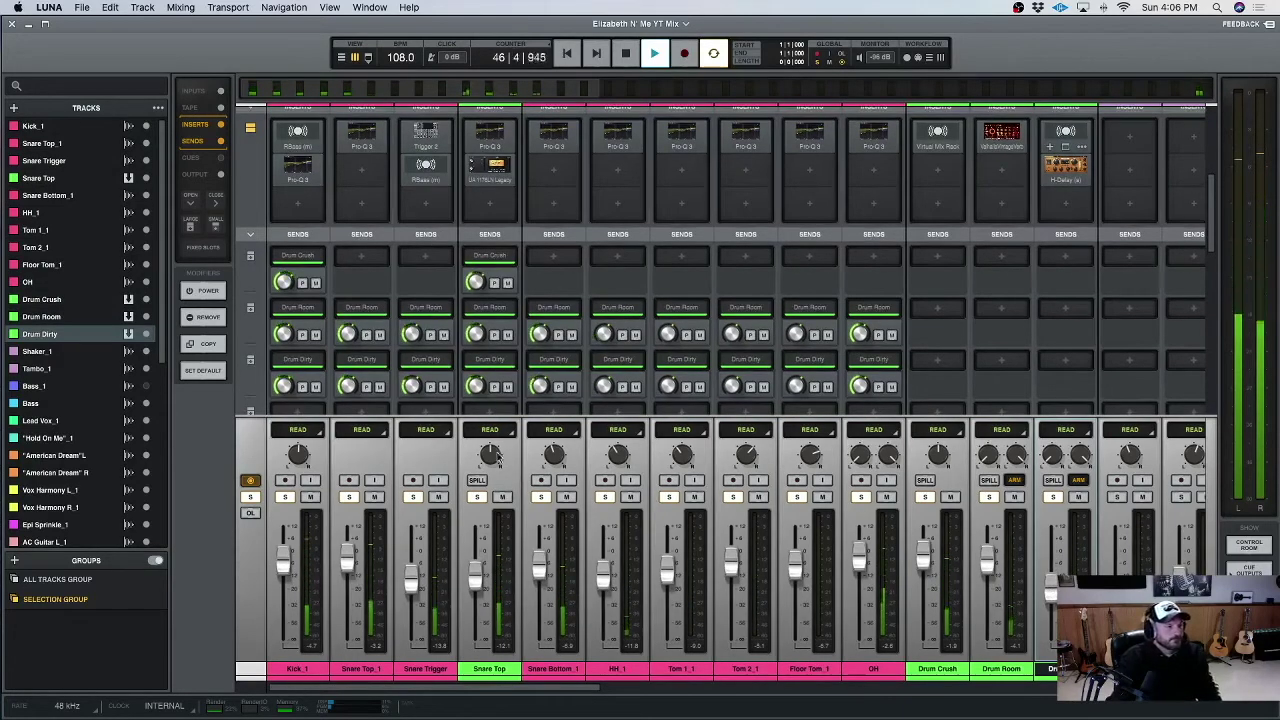
pyautogui.press('space')
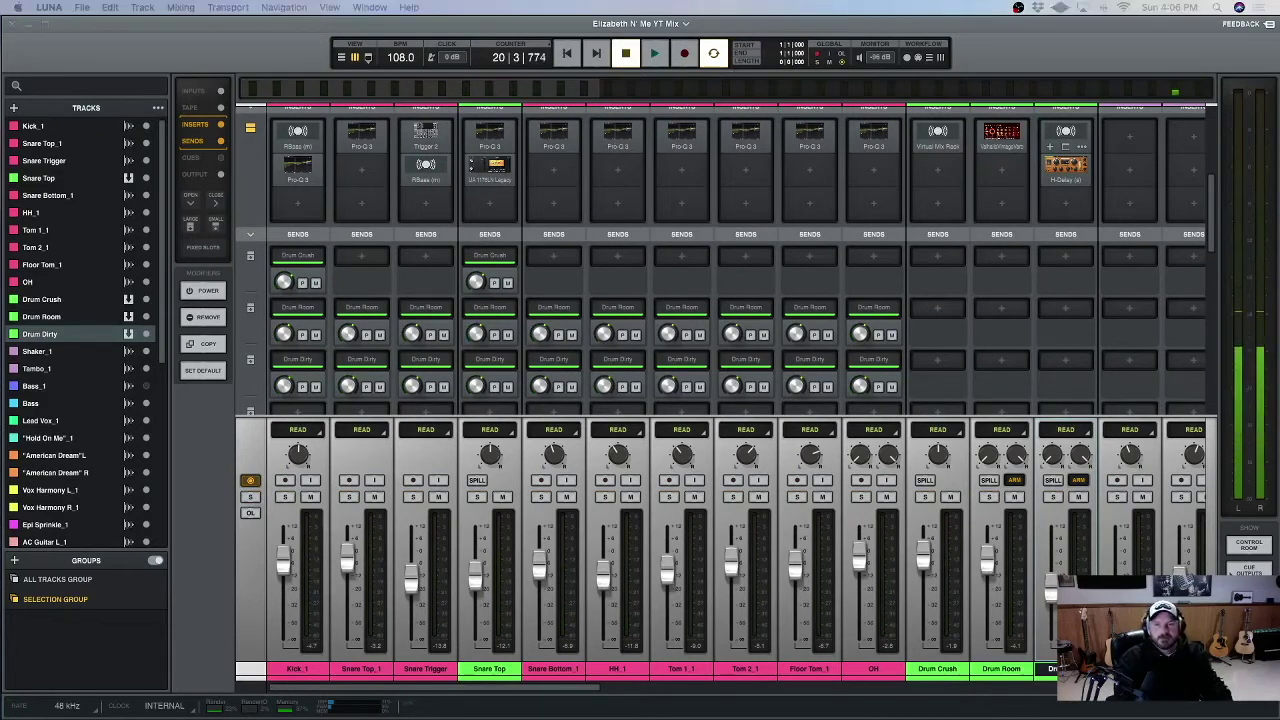
# Play the full mix and raise the Snare Top_1 and Snare Top faders slightly.
pyautogui.click(654, 53)
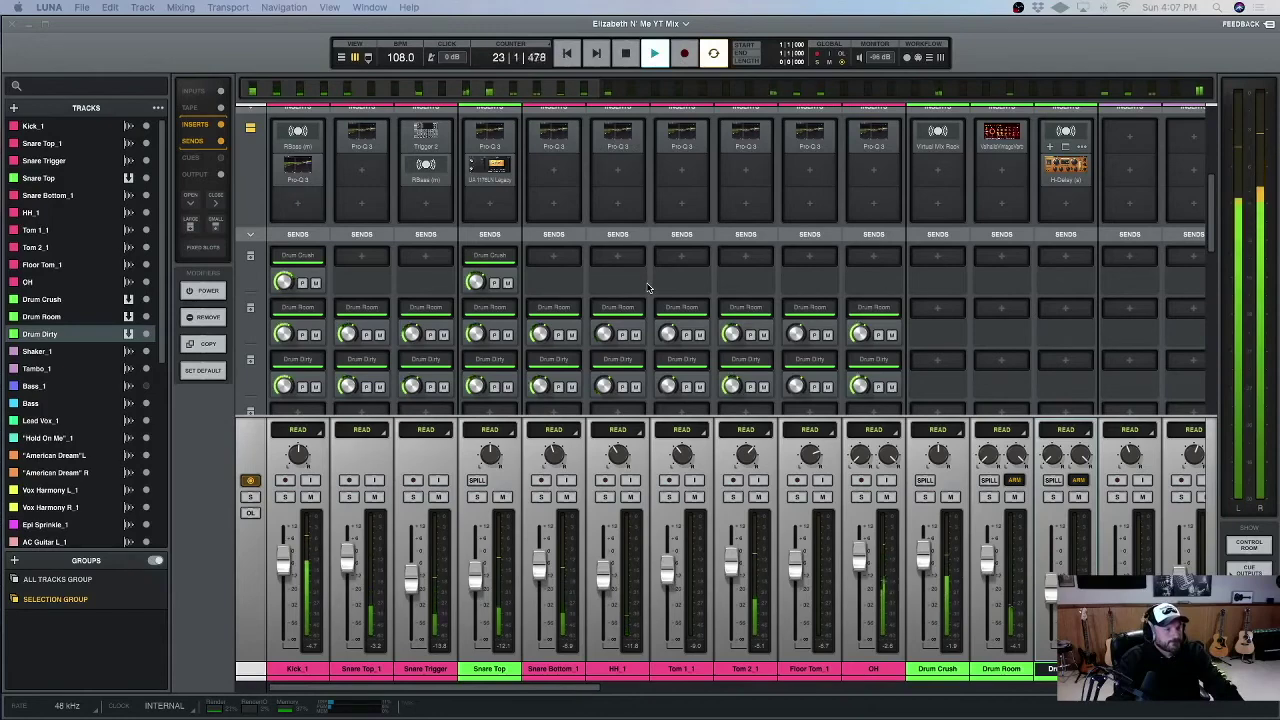
pyautogui.scroll(-1, 413, 568)
pyautogui.moveTo(349, 568); pyautogui.dragTo(349, 561)
pyautogui.hscroll(1, 348, 561)
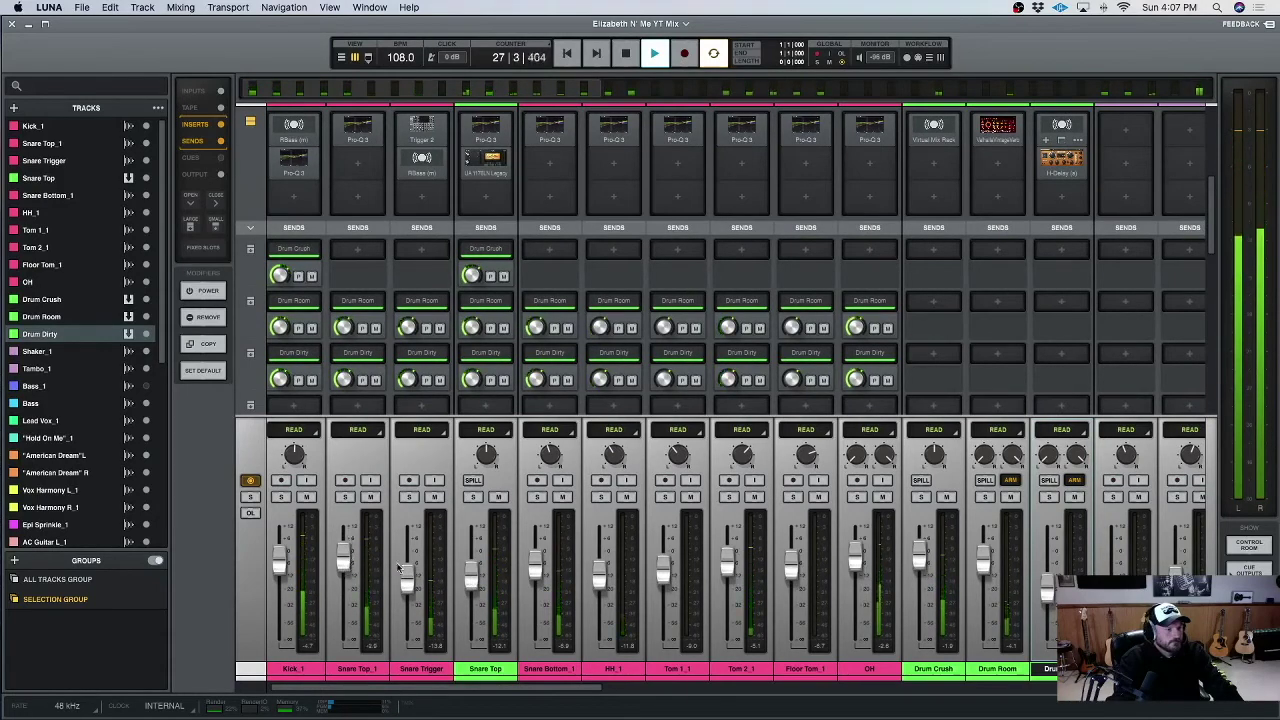
pyautogui.moveTo(478, 585); pyautogui.dragTo(479, 578)
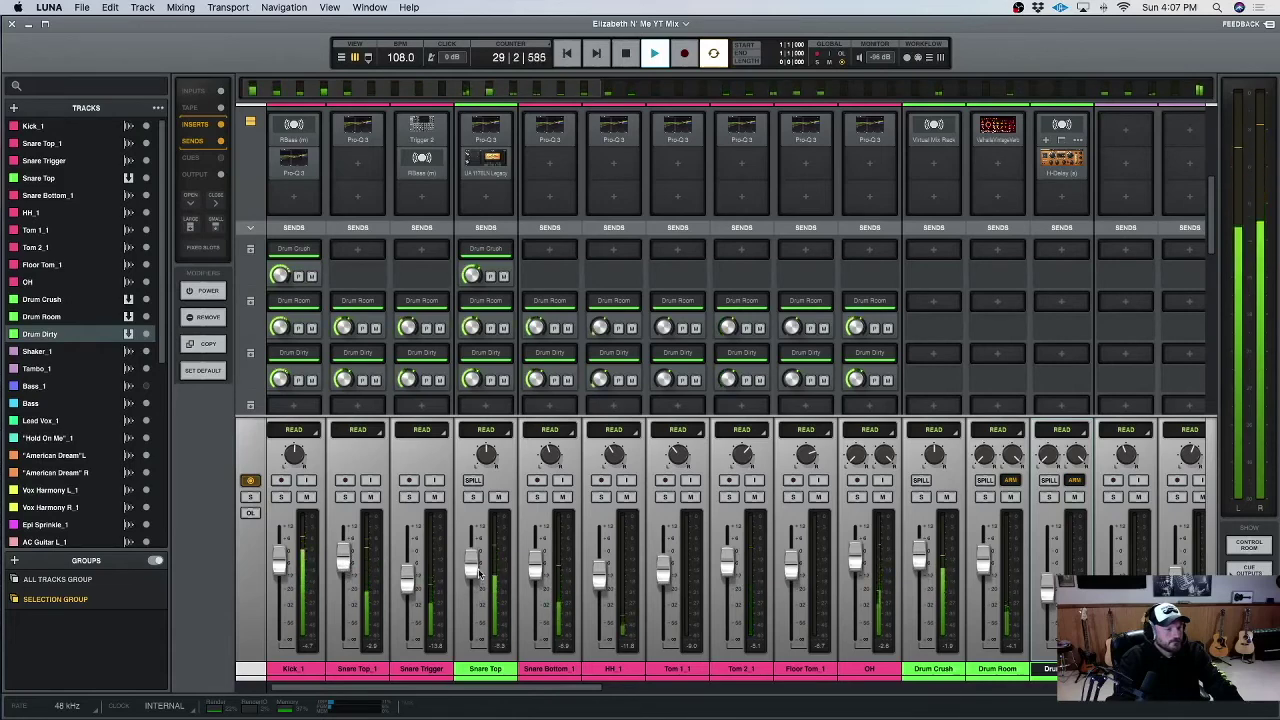
# Lower the OH and Drum Crush faders slightly while the full mix plays, and stop playback.
pyautogui.hscroll(3, 528, 570)
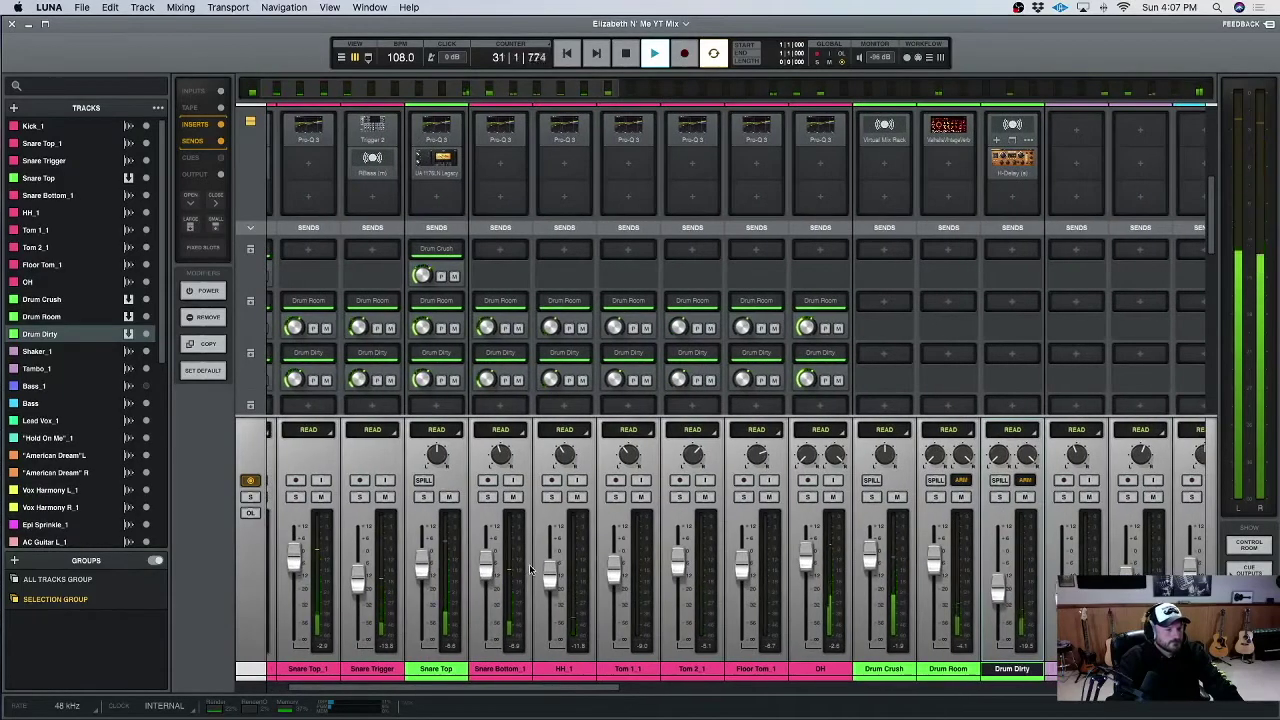
pyautogui.hscroll(3, 530, 570)
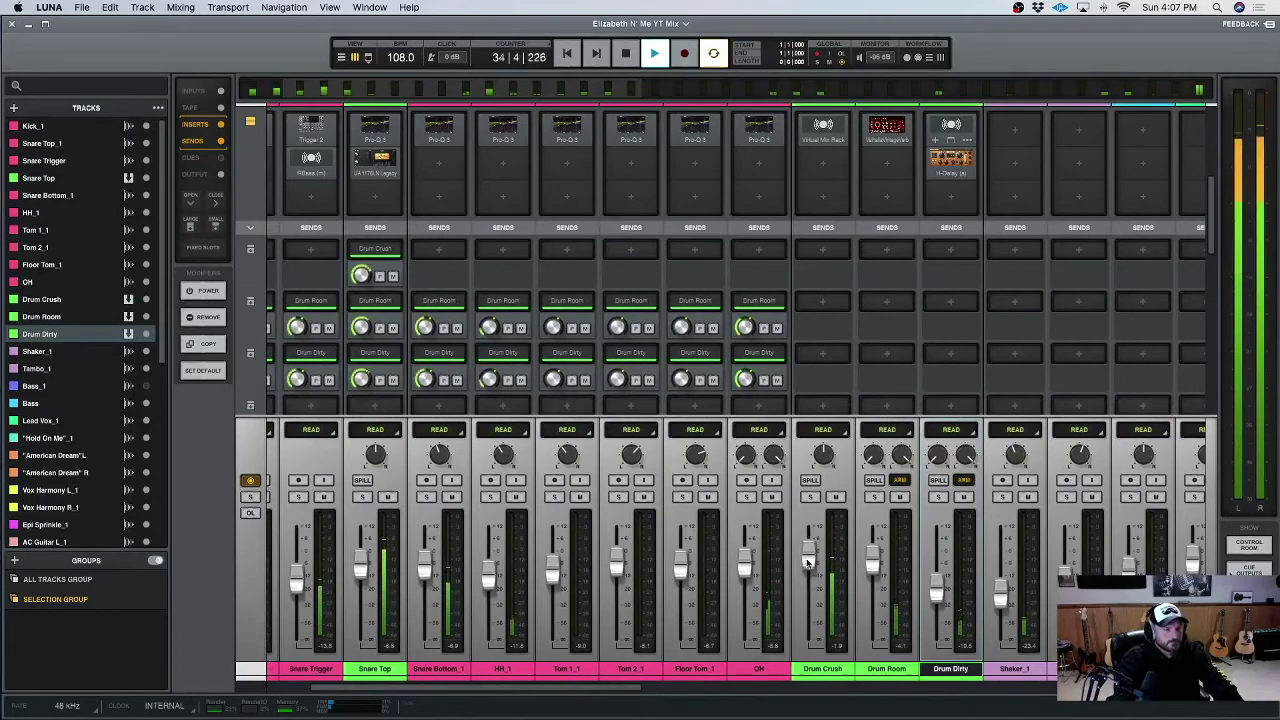
pyautogui.hscroll(-2, 810, 563)
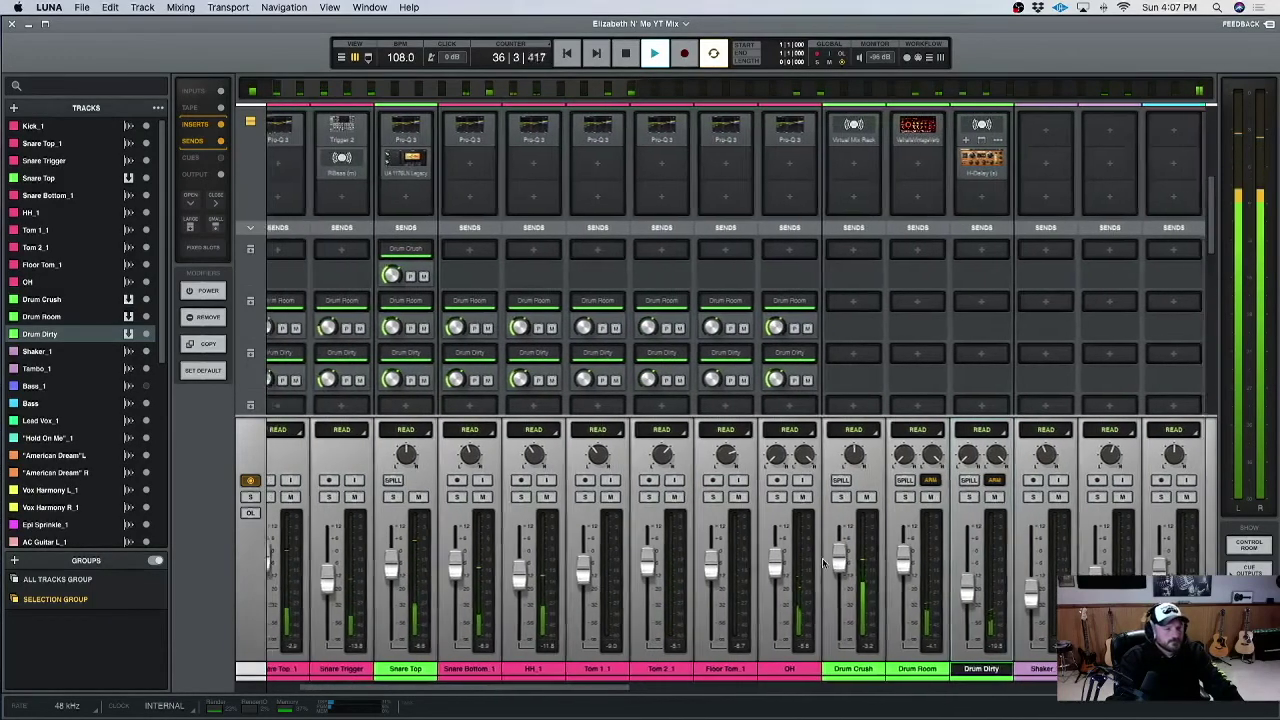
pyautogui.hscroll(-5, 823, 563)
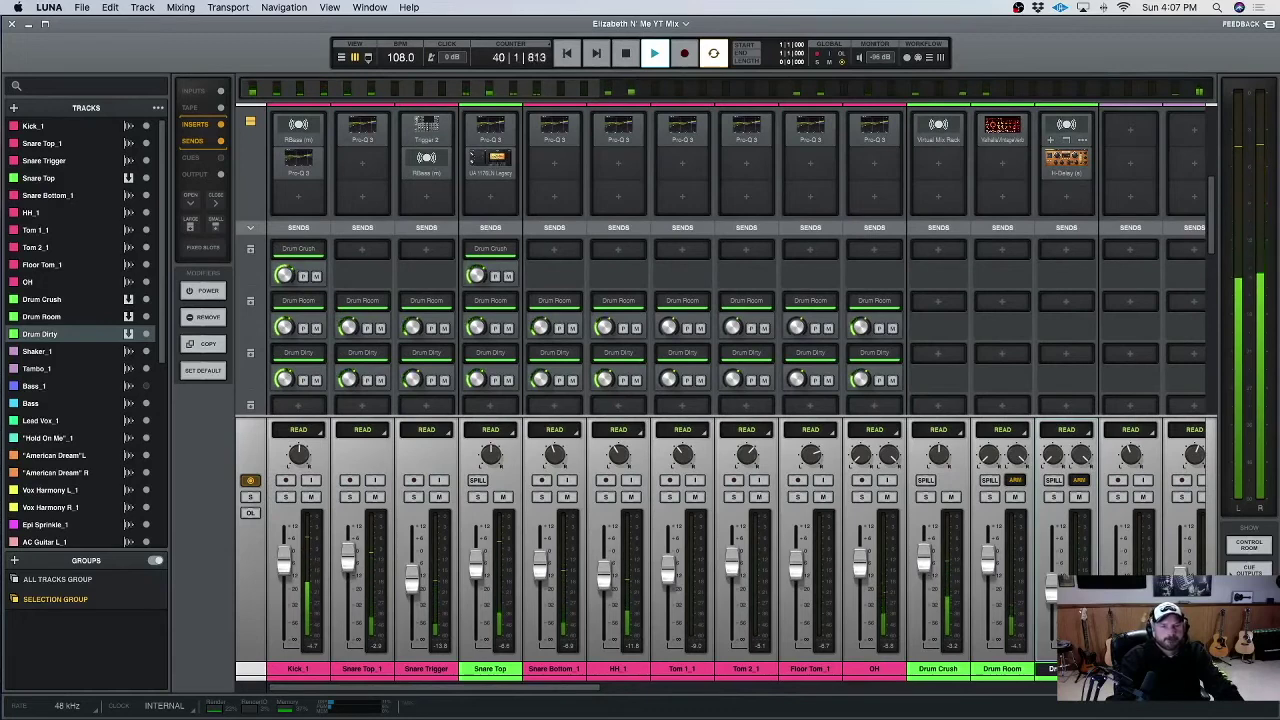
pyautogui.press('space')
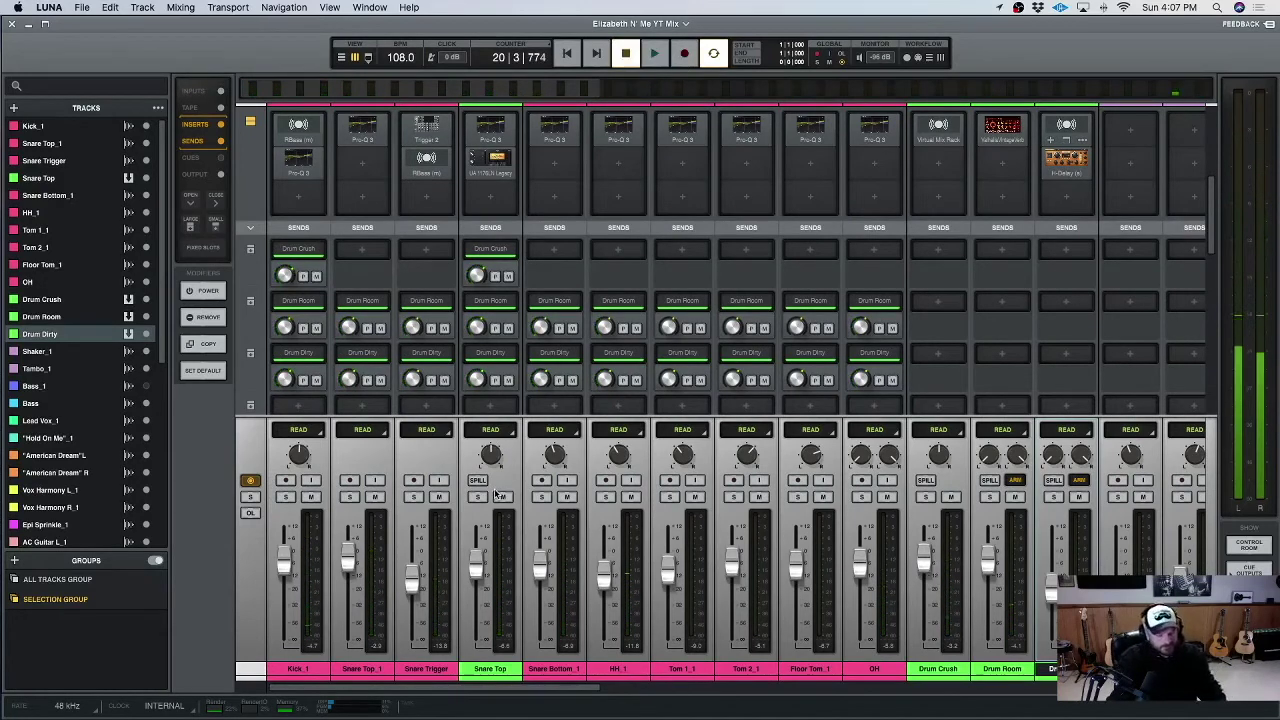
# Select all tracks from Kick_1 to Drum Dirty, compare them soloed and in the full mix, and stop playback.
pyautogui.click(314, 672)
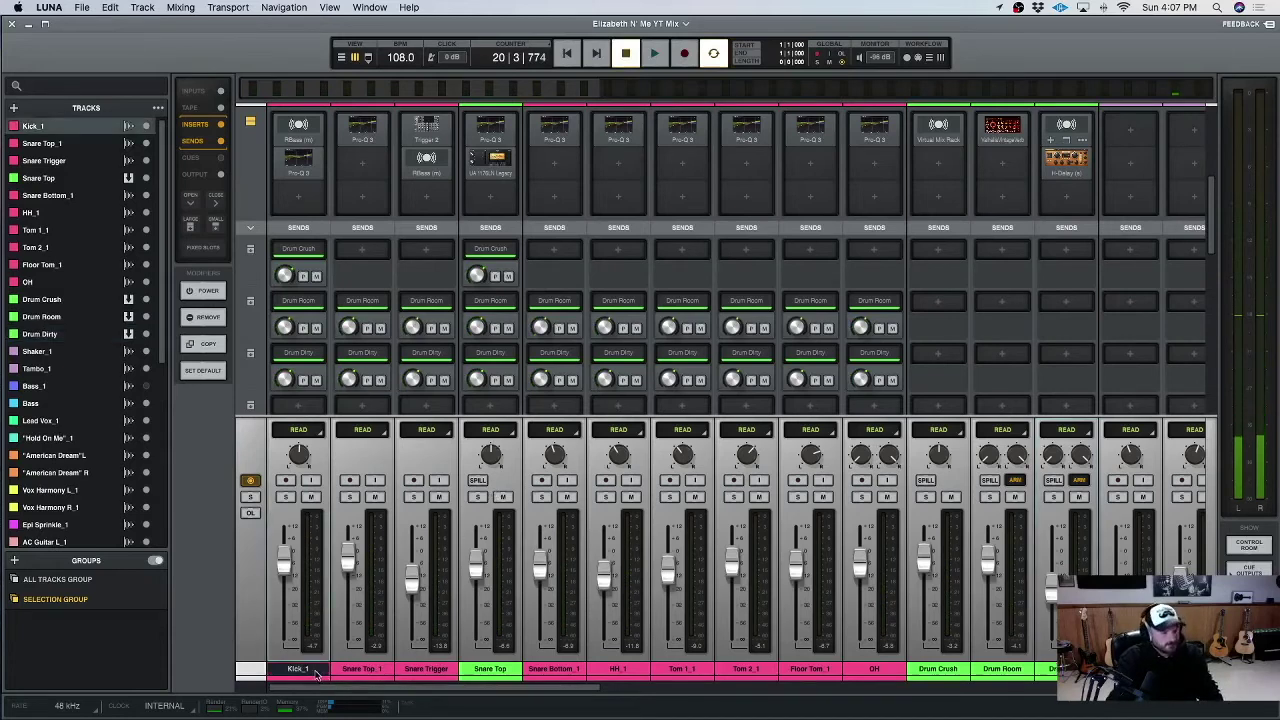
pyautogui.keyDown('shift'); pyautogui.click(1068, 670); pyautogui.keyUp('shift')
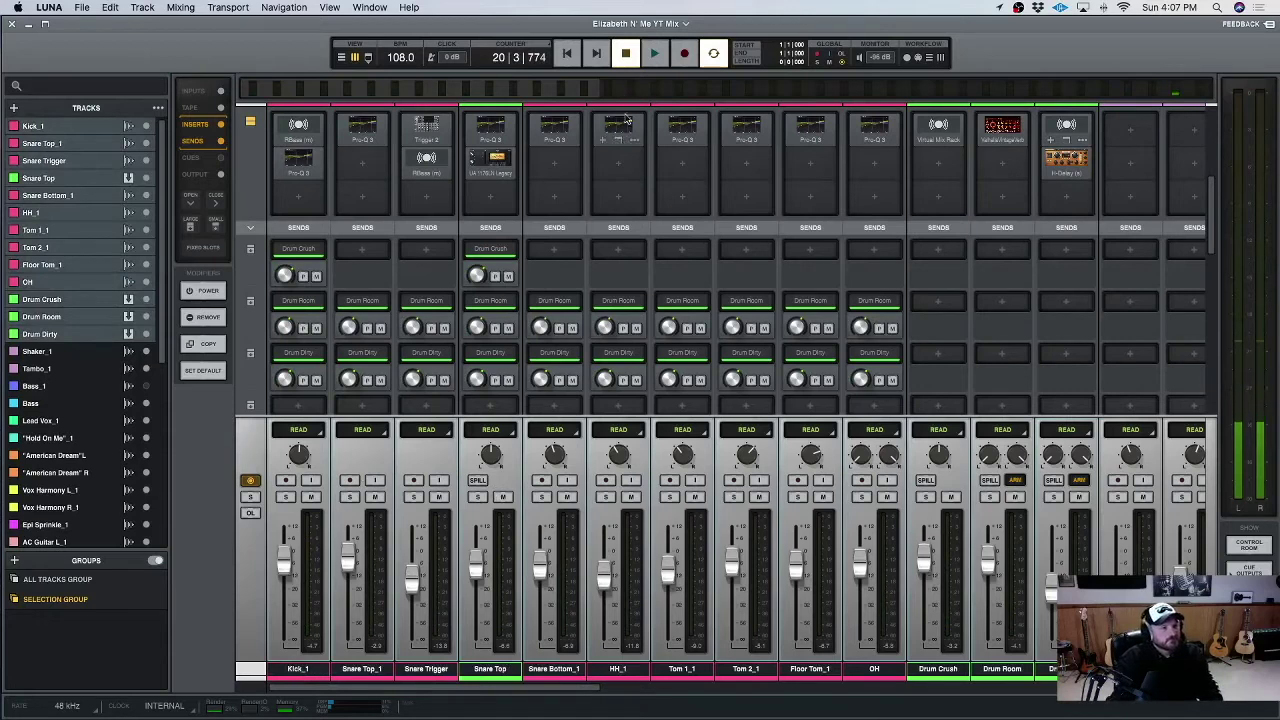
pyautogui.click(654, 52)
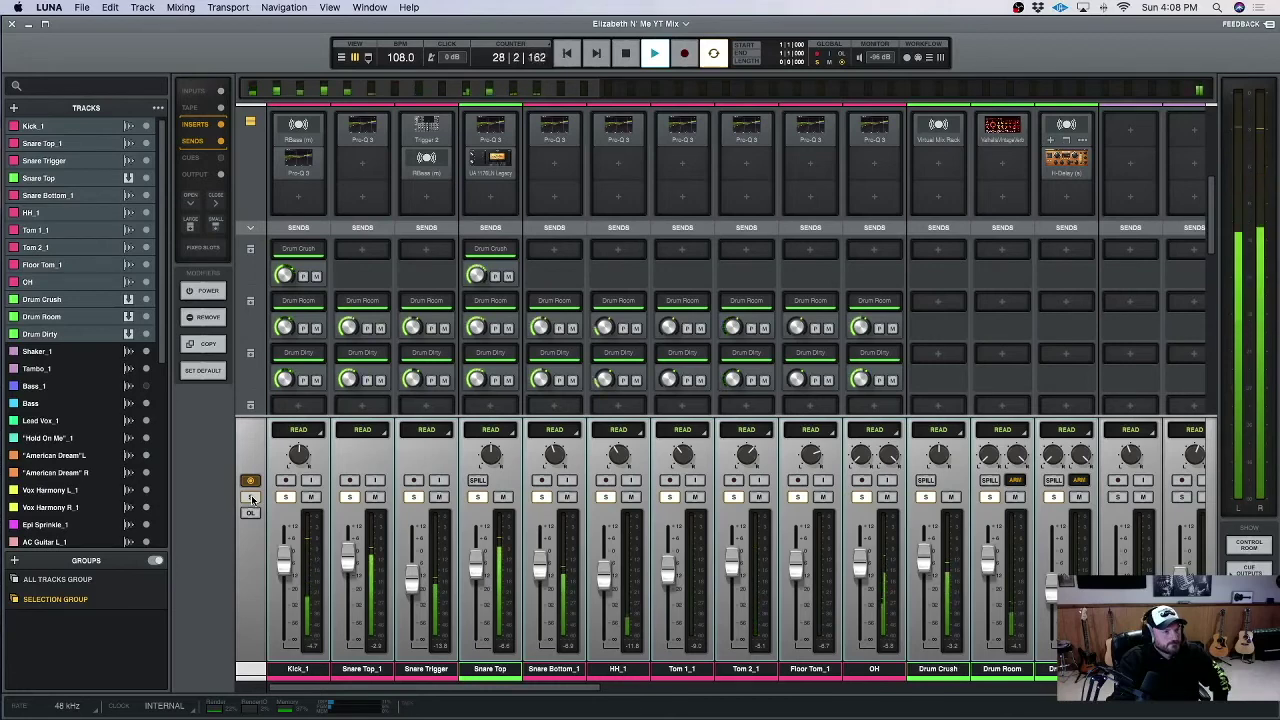
pyautogui.press('space')
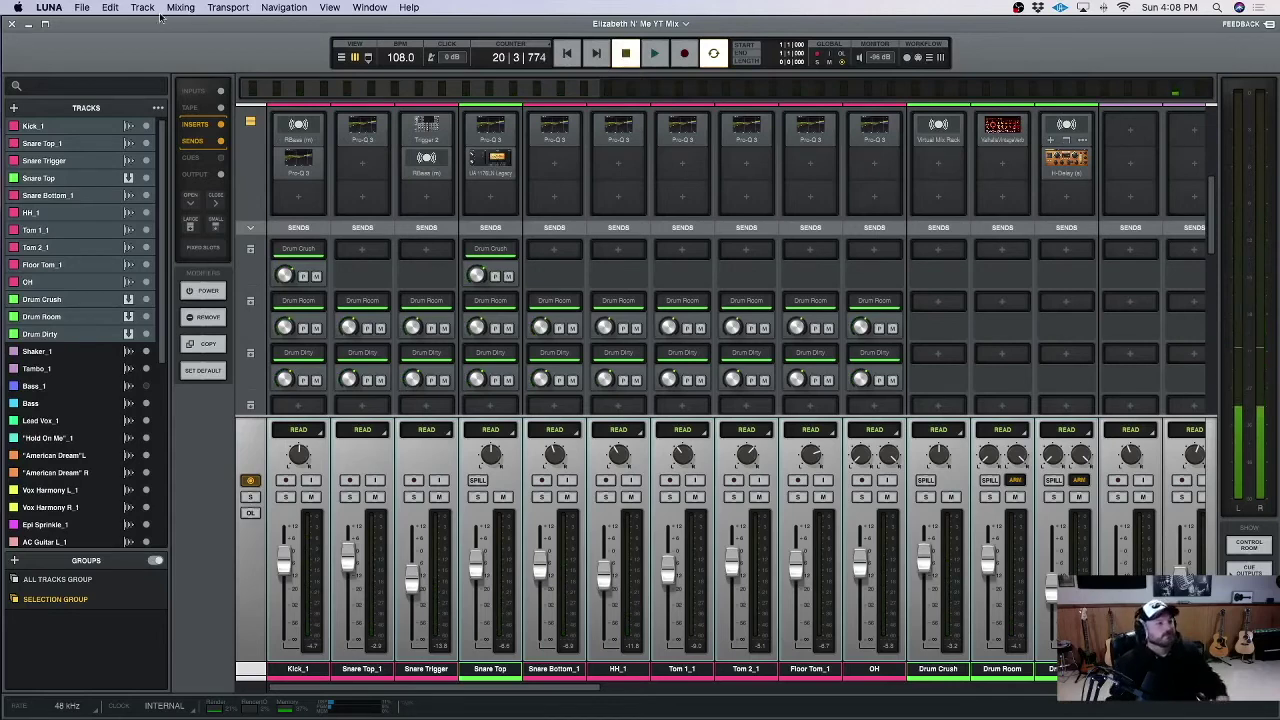
# Show the channel output section and create one stereo bus named Drum Bus with its console set to None.
pyautogui.click(84, 125)
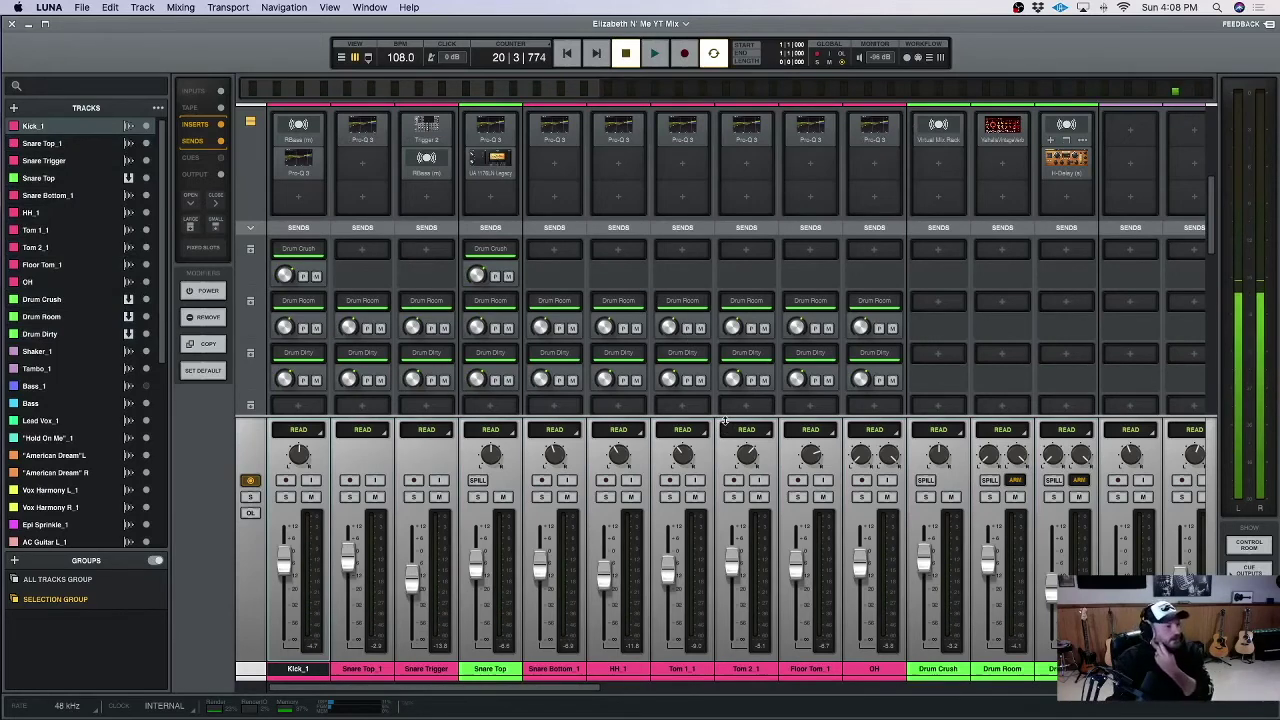
pyautogui.scroll(-3, 540, 342)
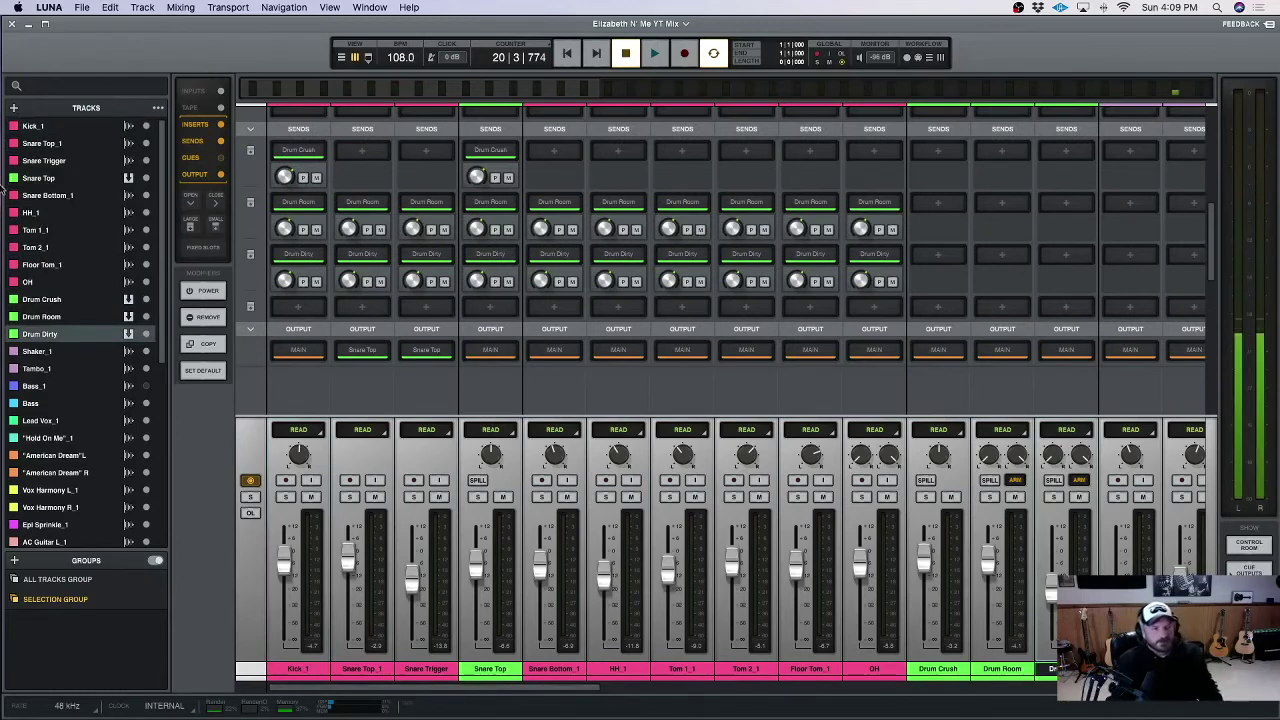
pyautogui.click(14, 108)
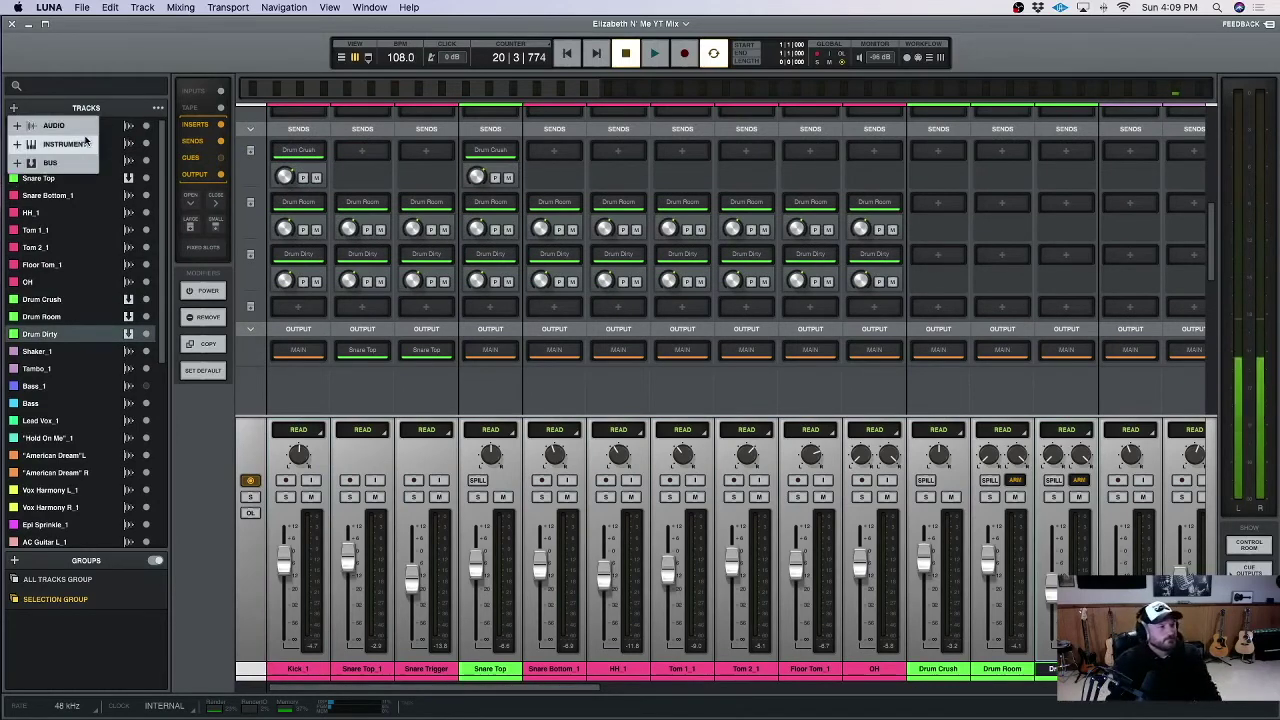
pyautogui.click(50, 162)
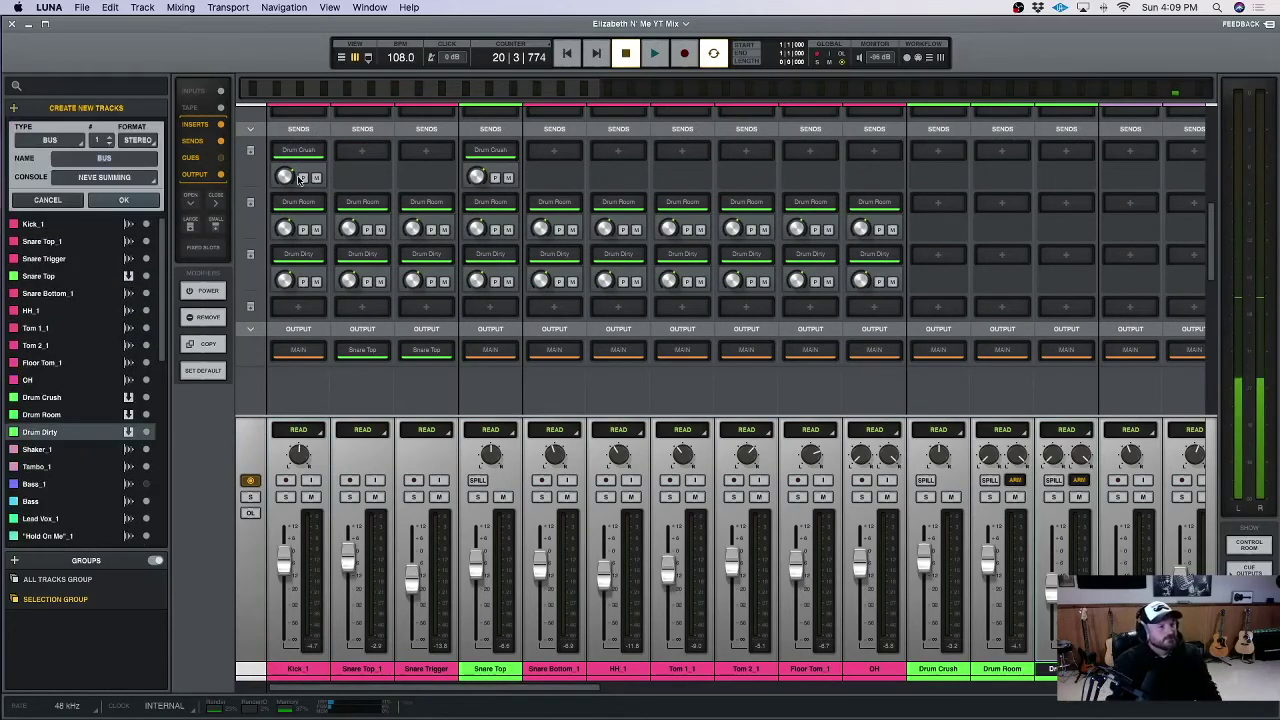
pyautogui.click(125, 177)
pyautogui.click(95, 191)
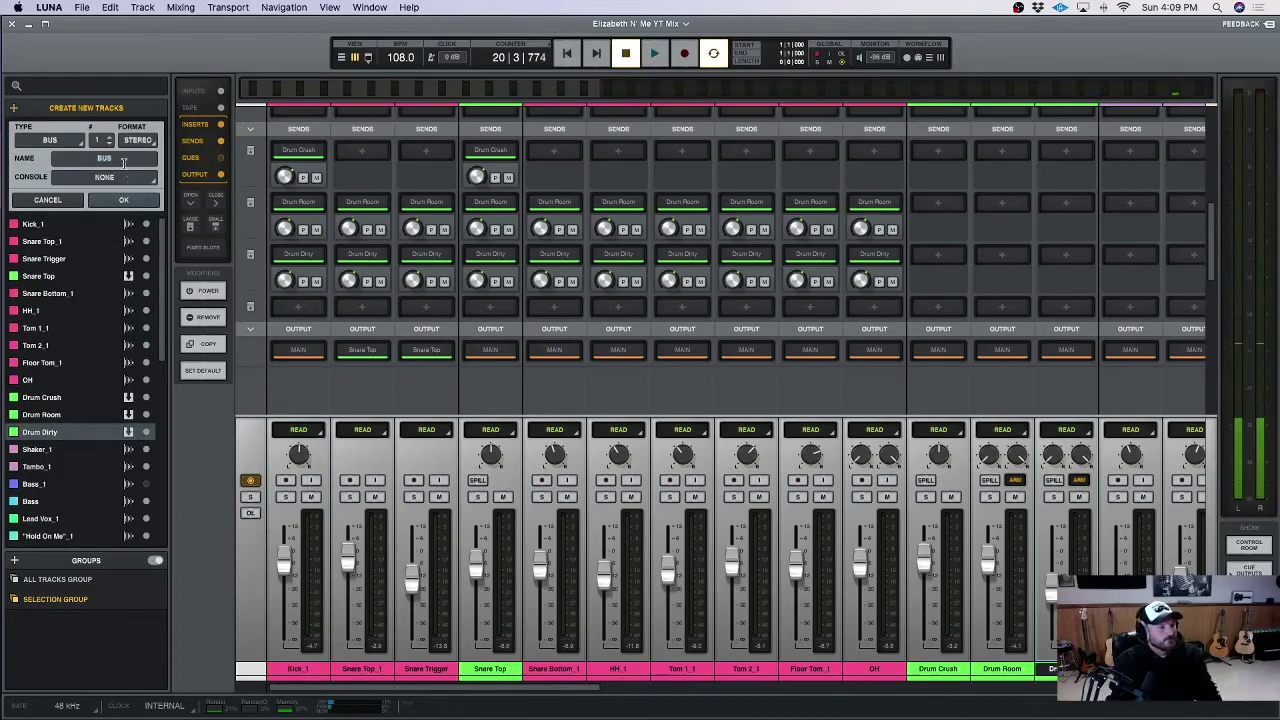
pyautogui.click(123, 160)
pyautogui.write('Drum Bus')
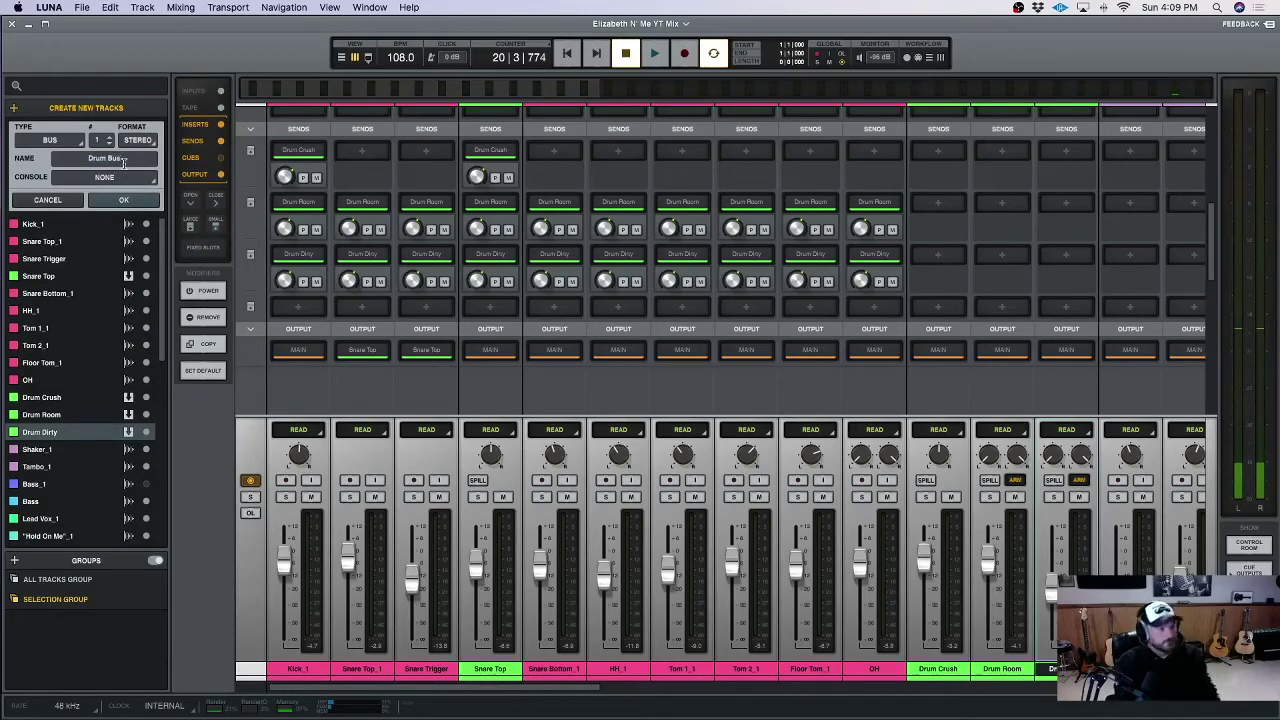
pyautogui.press('Return')
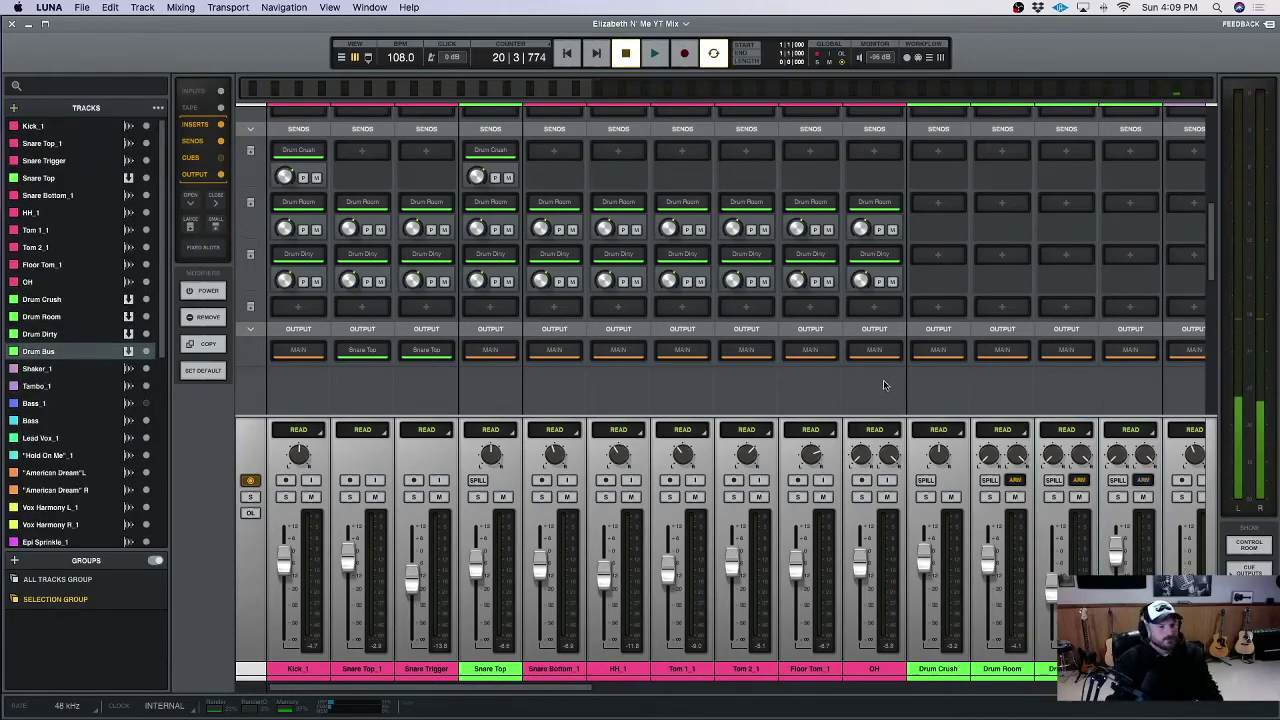
# Route the outputs of Kick_1 and the Snare Top bus to Drum Bus.
pyautogui.hscroll(1, 908, 386)
pyautogui.hscroll(-1, 1061, 395)
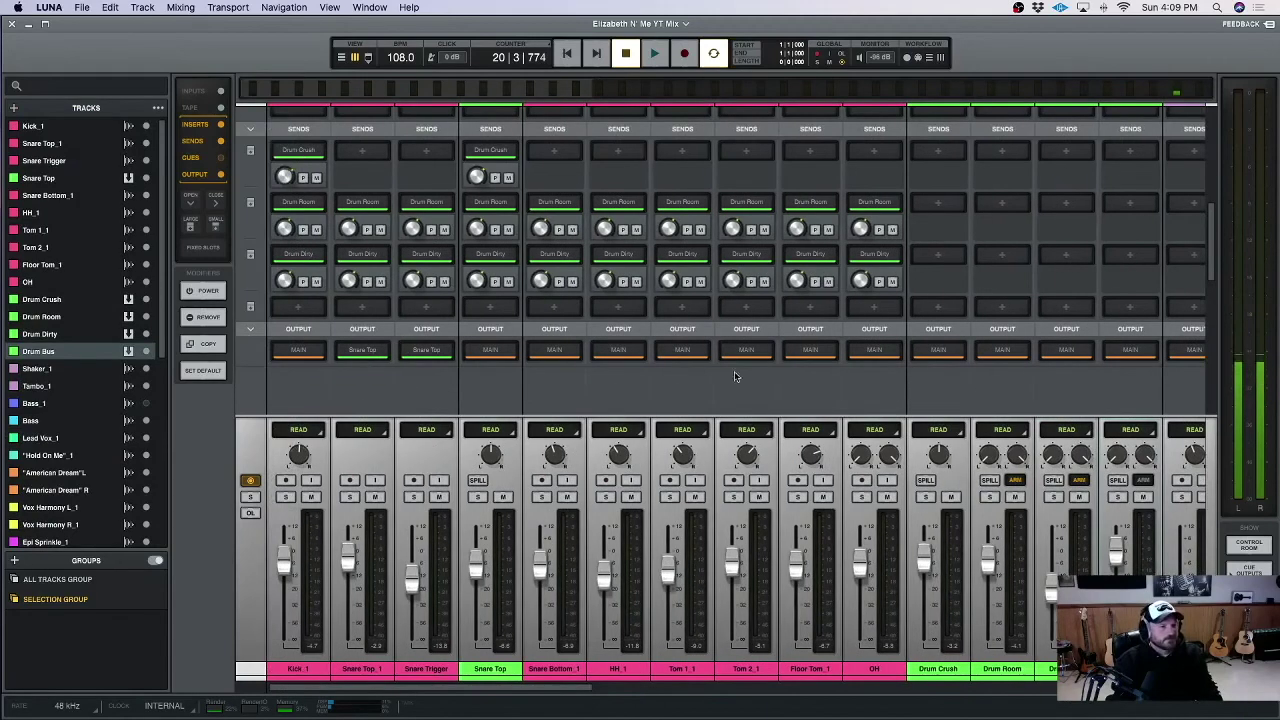
pyautogui.click(303, 353)
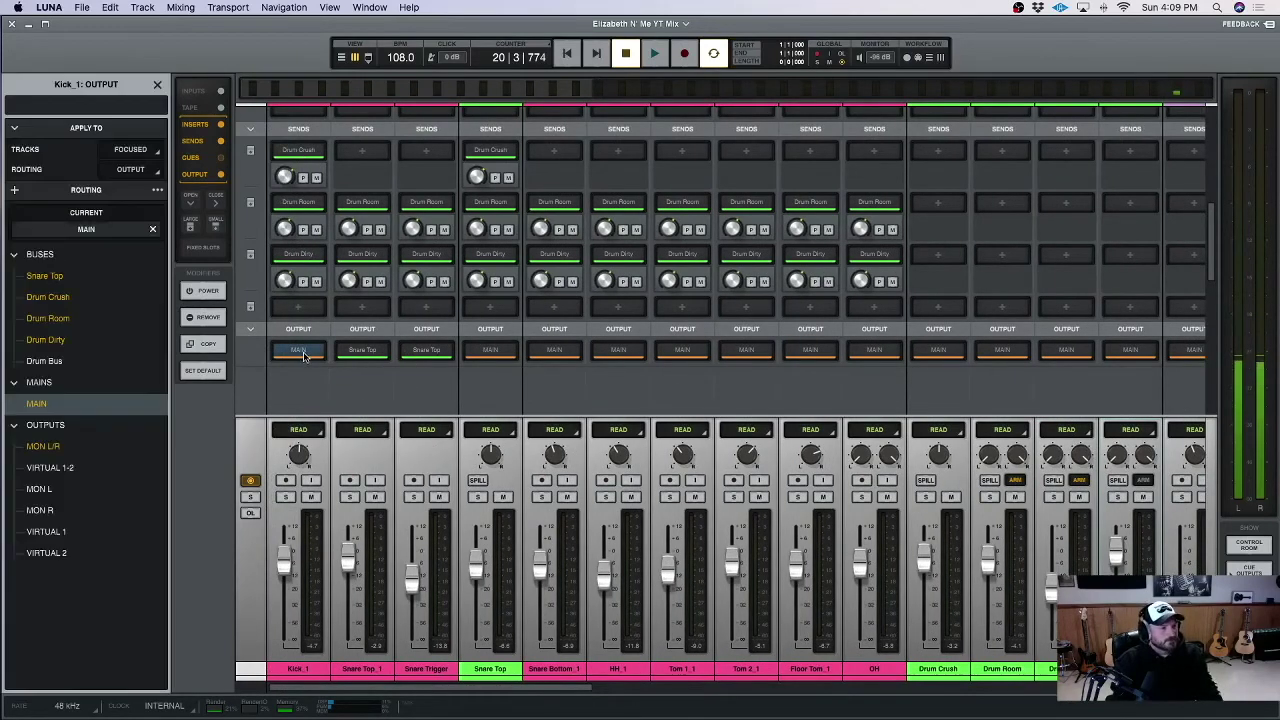
pyautogui.click(128, 360)
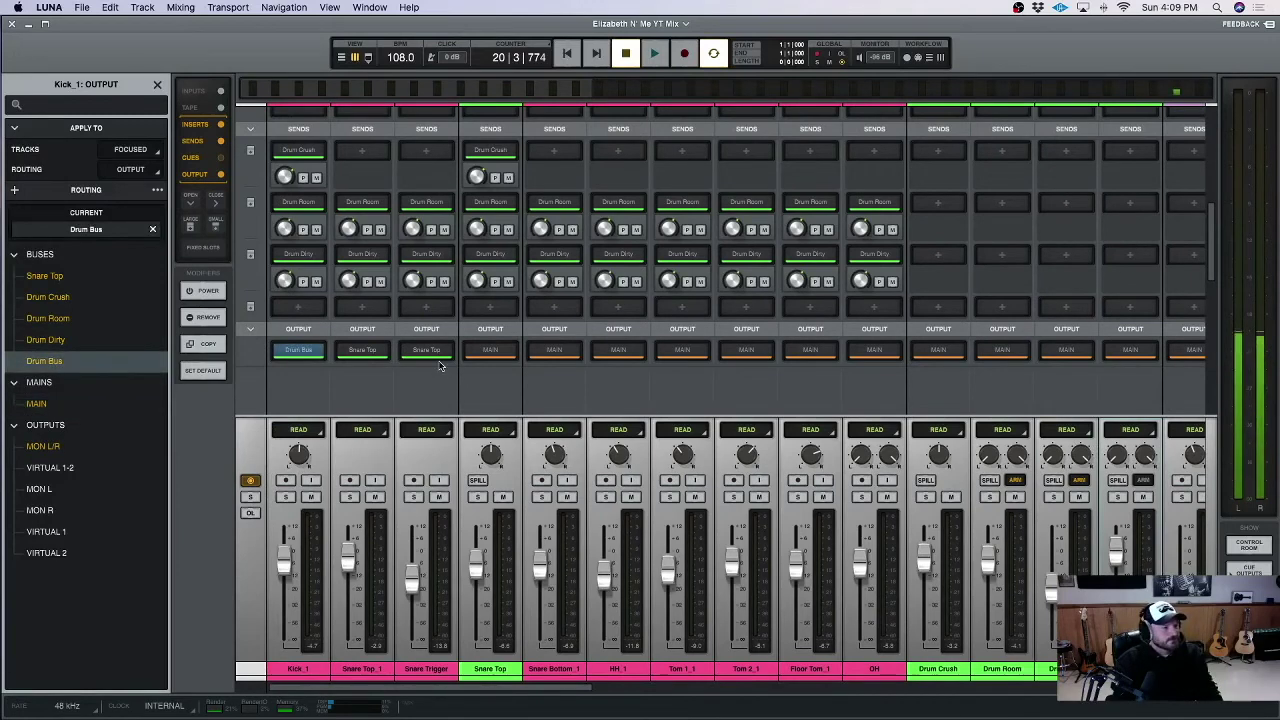
pyautogui.click(508, 352)
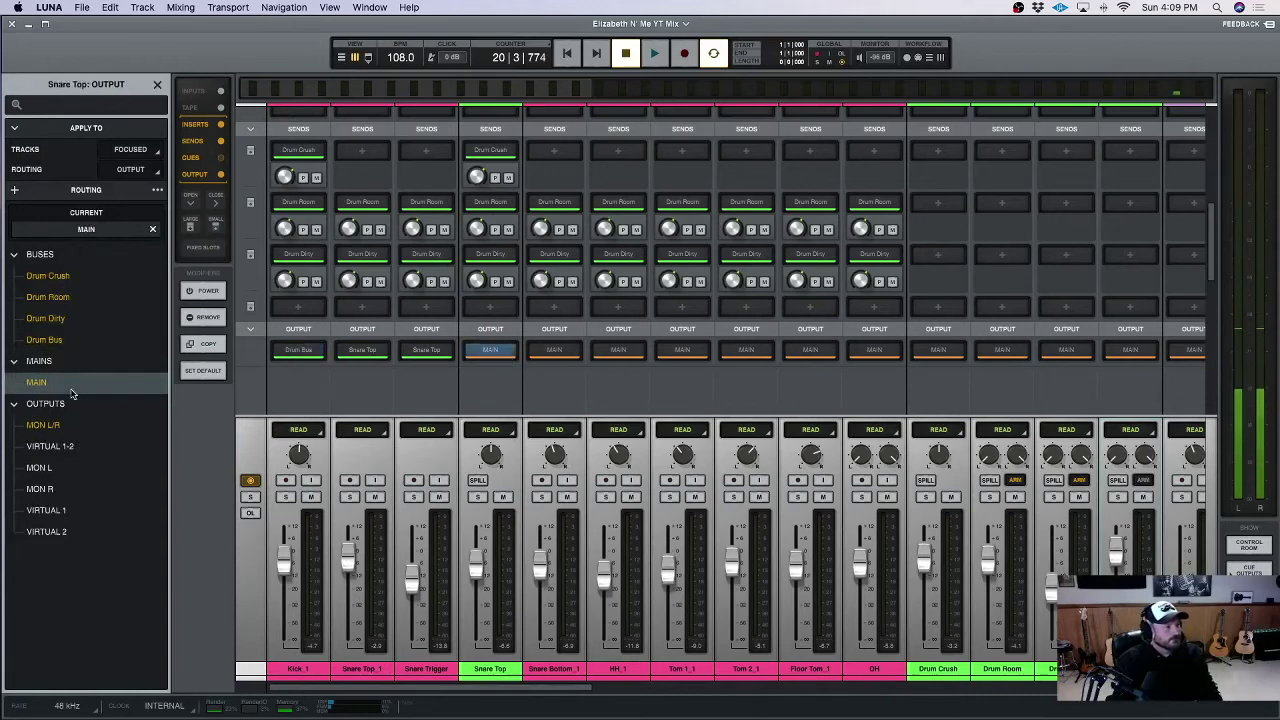
pyautogui.click(68, 342)
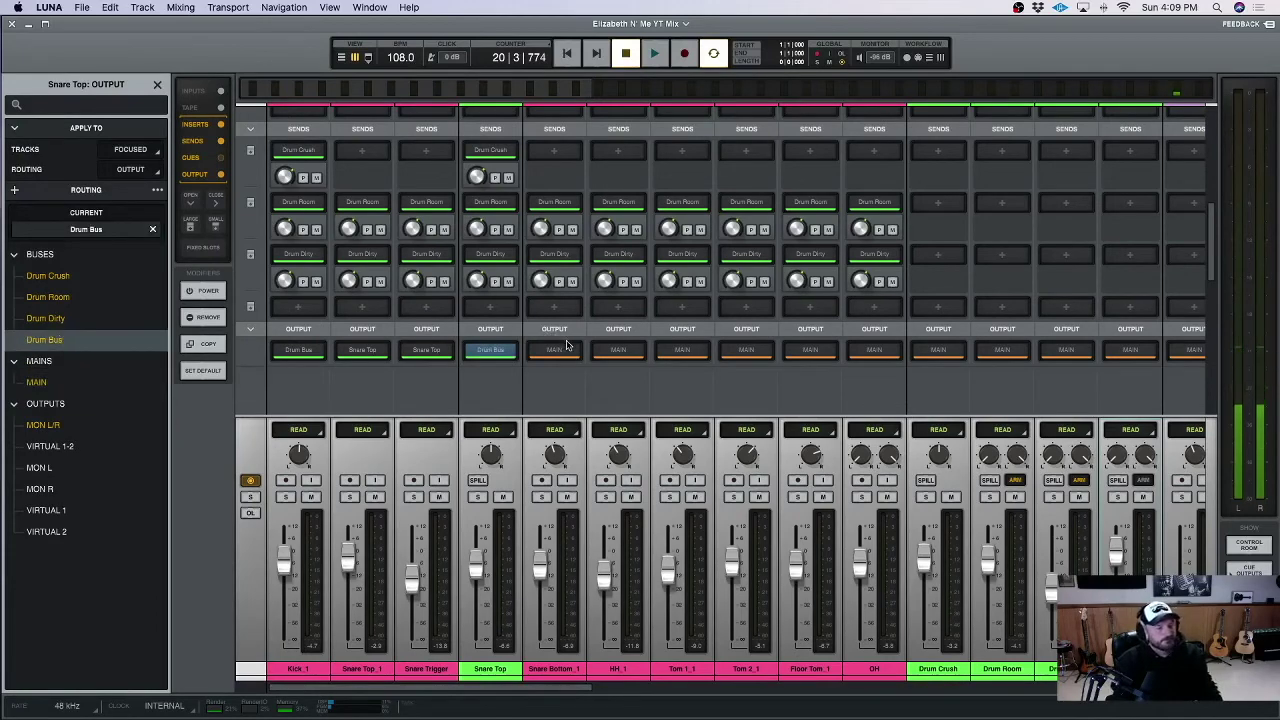
# Route the outputs of Snare Bottom_1 and all selected tracks from HH_1 to Drum Dirty to Drum Bus, and close the routing browser.
pyautogui.hscroll(2, 571, 362)
pyautogui.click(499, 349)
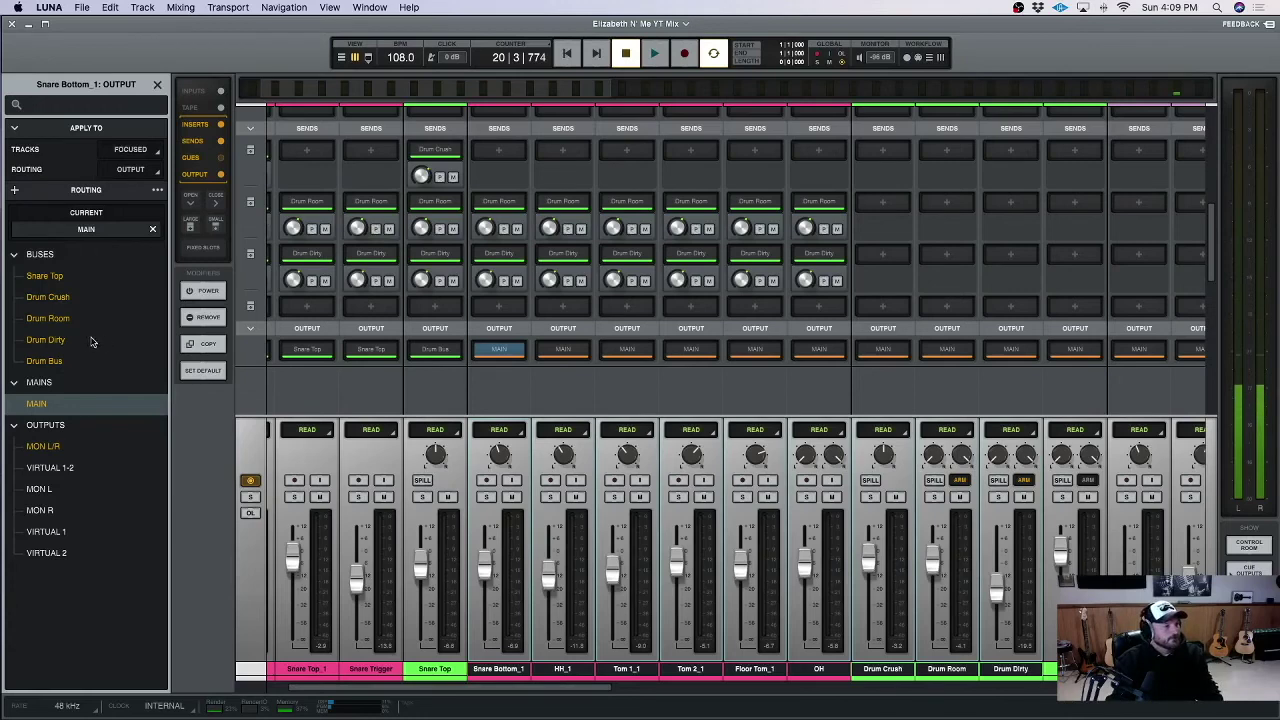
pyautogui.click(58, 364)
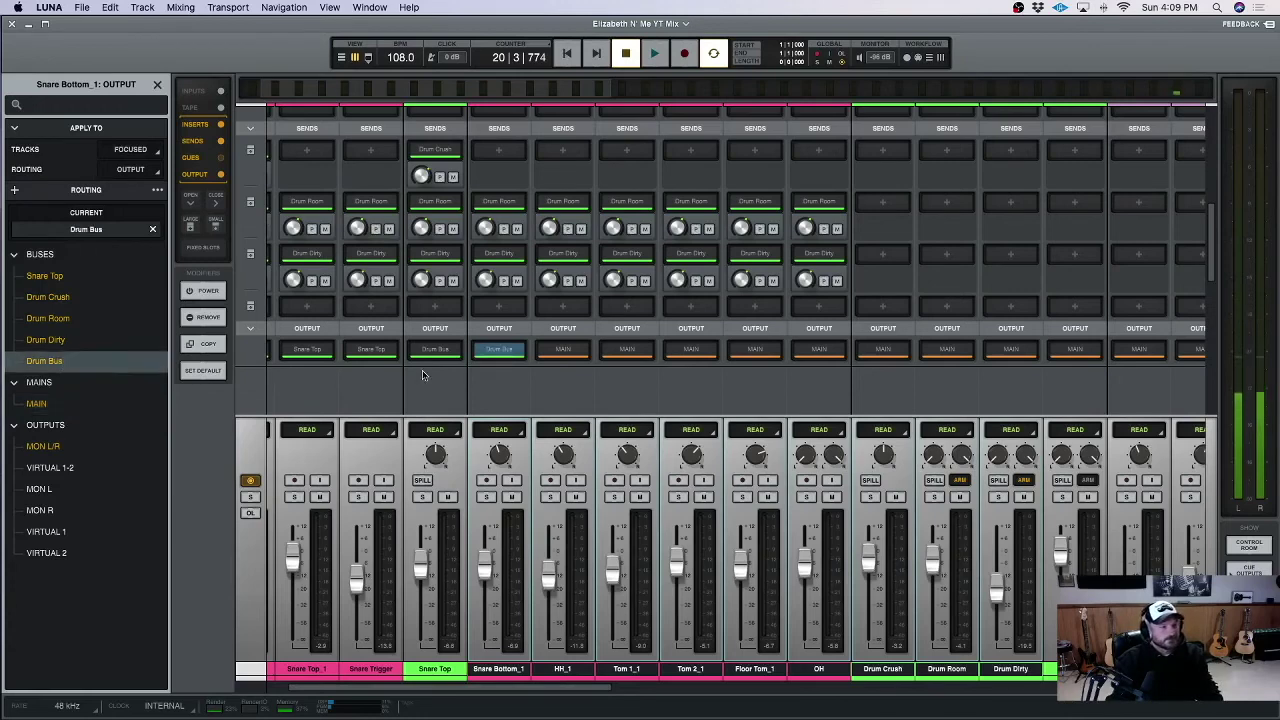
pyautogui.click(567, 351)
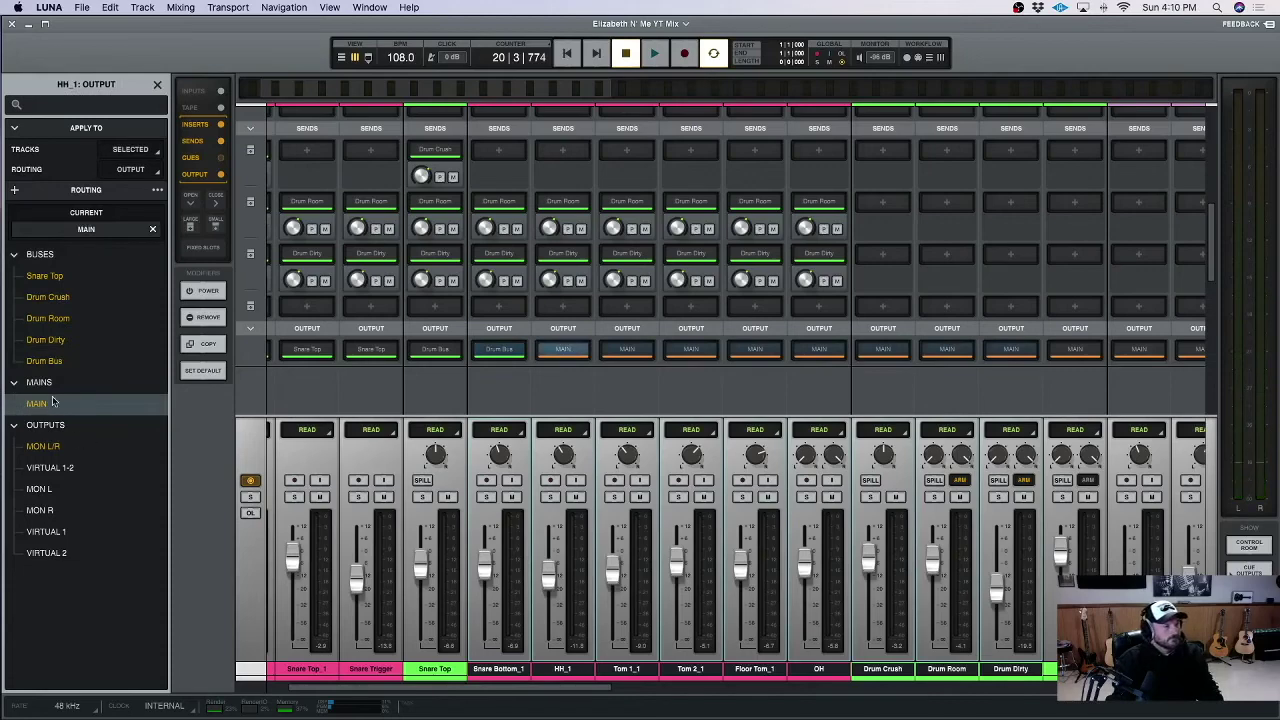
pyautogui.click(50, 364)
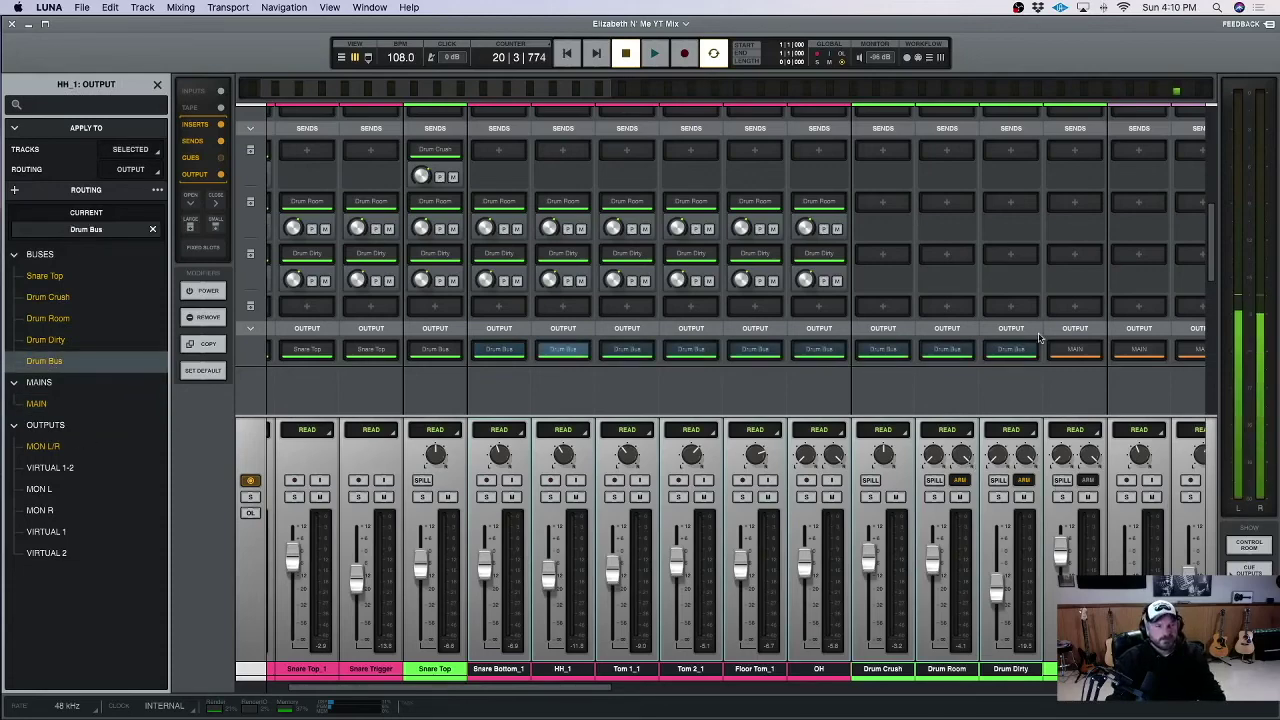
pyautogui.hscroll(1, 1056, 352)
pyautogui.hscroll(1, 1056, 352)
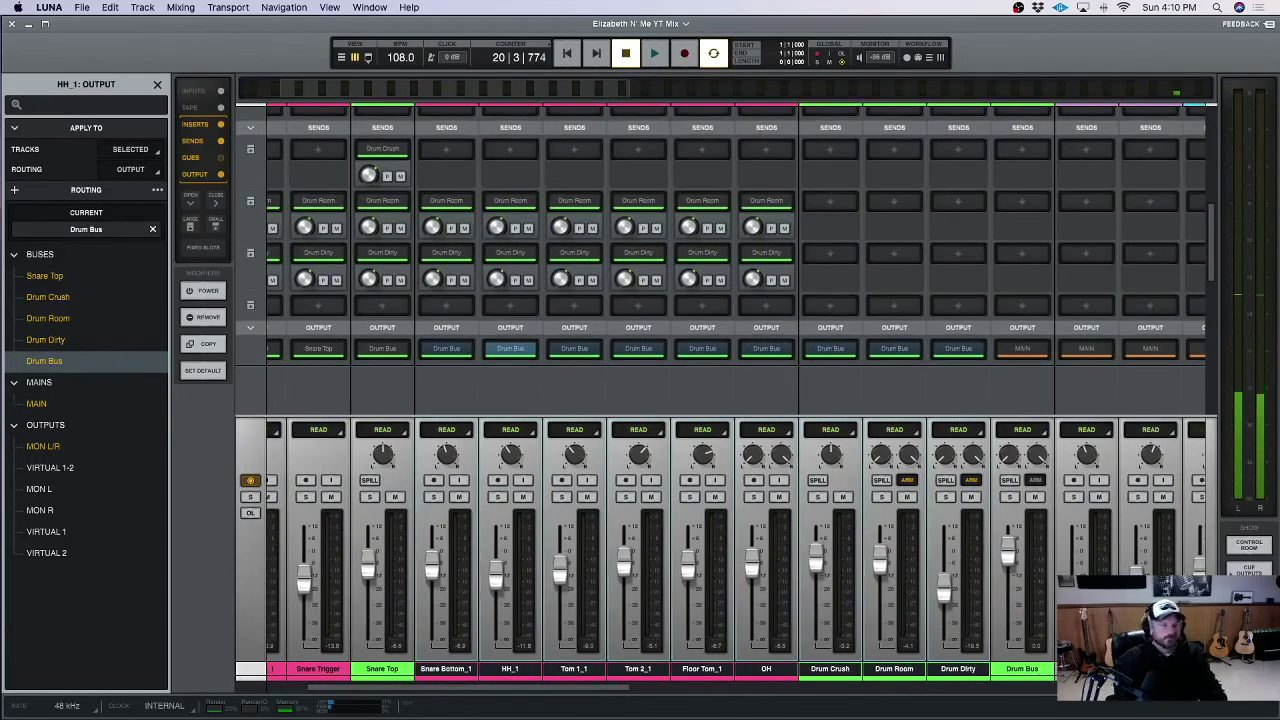
pyautogui.click(157, 84)
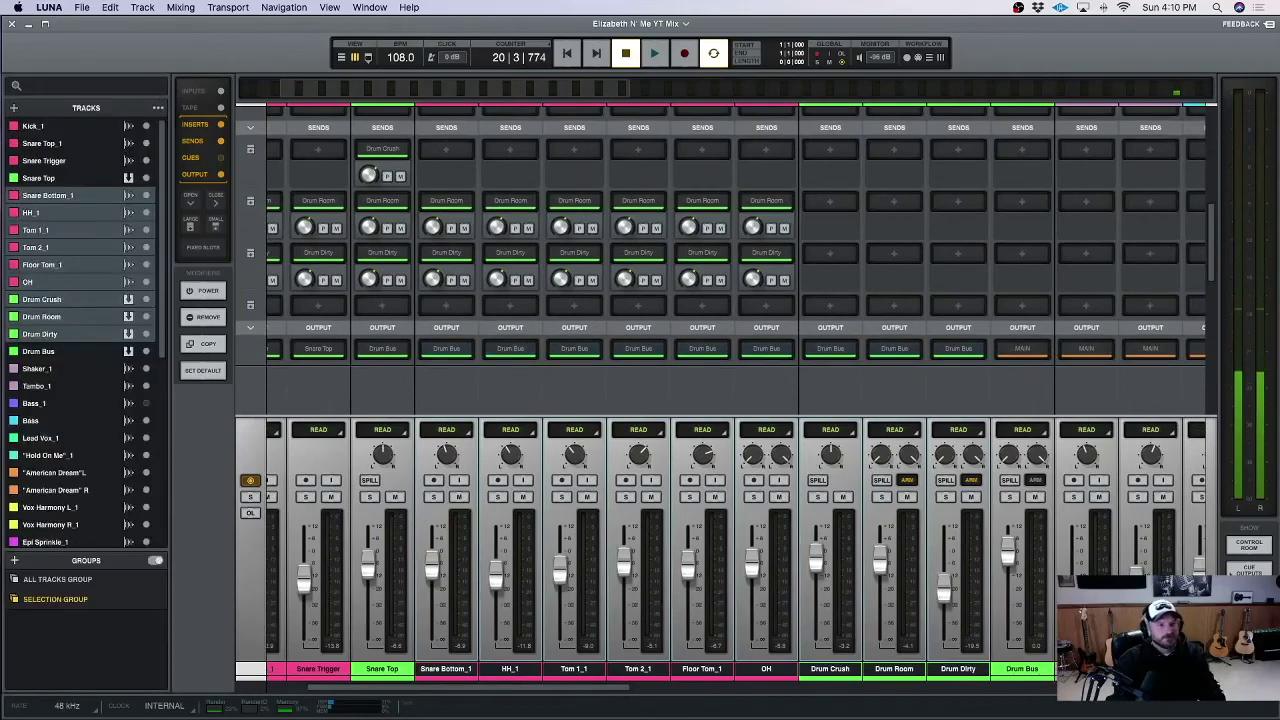
# Play the full mix and solo Drum Bus to hear the combined drums on their own.
pyautogui.scroll(1, 994, 294)
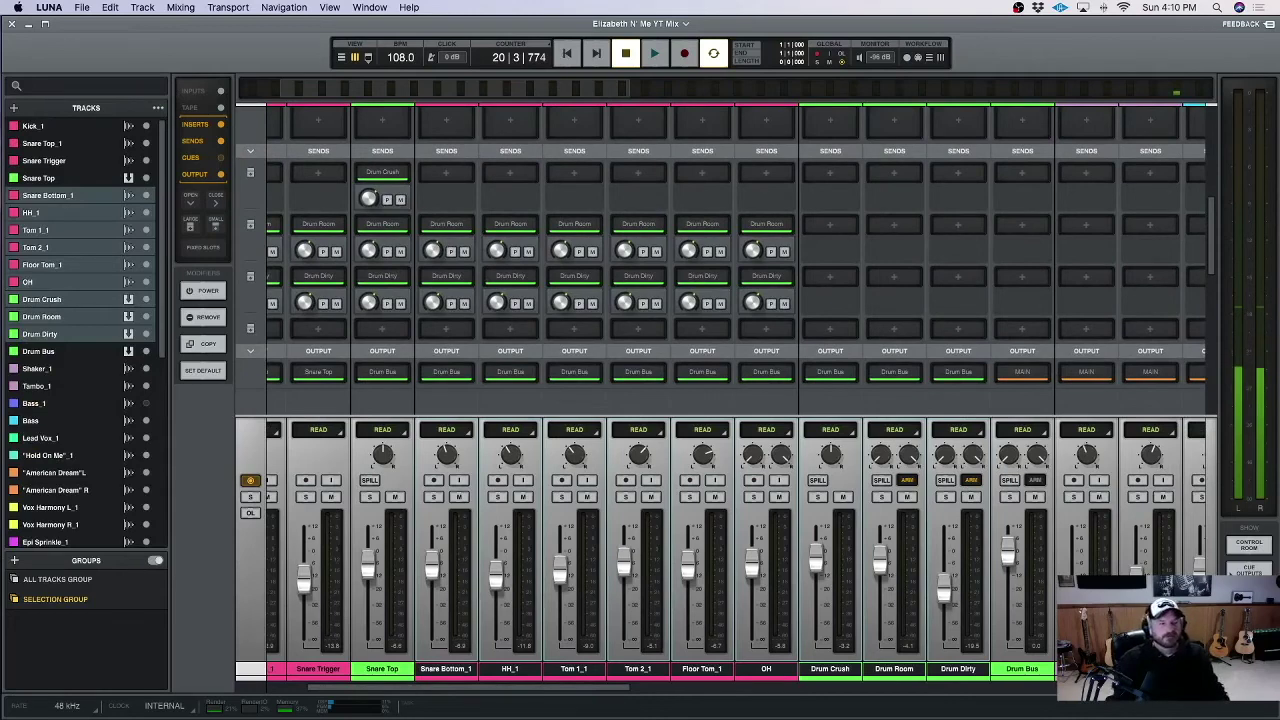
pyautogui.press('space')
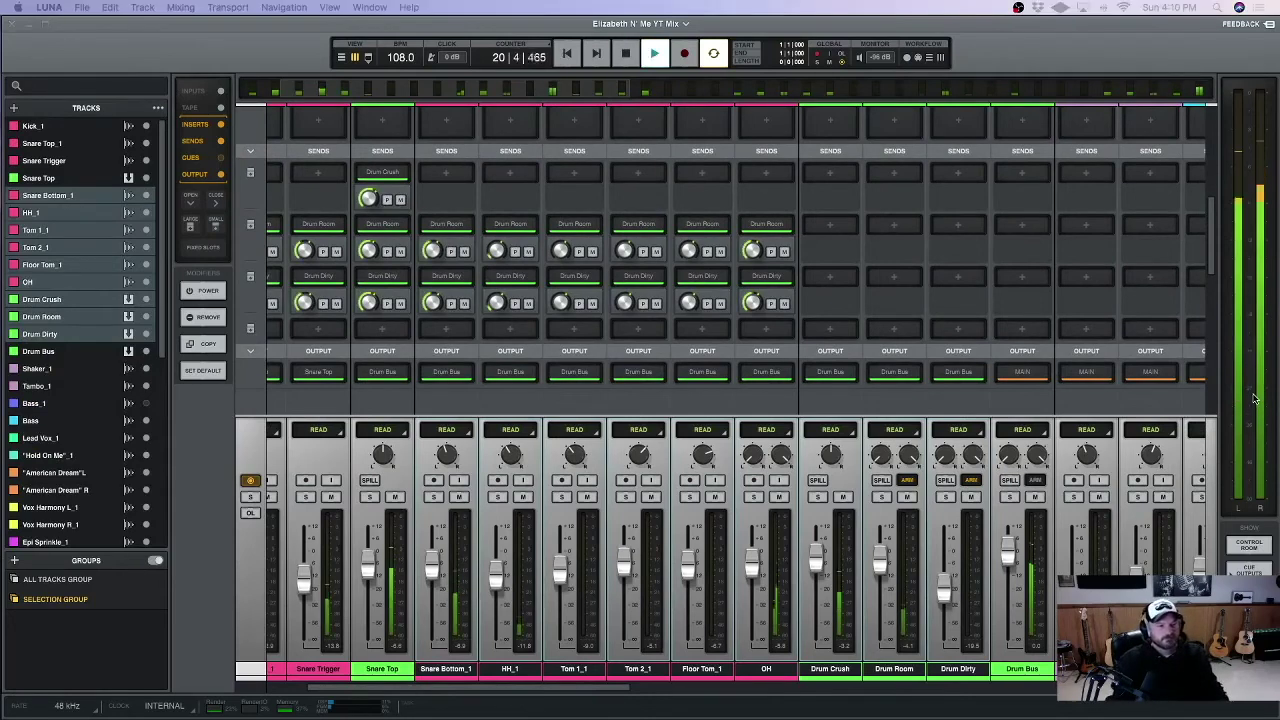
pyautogui.click(1009, 497)
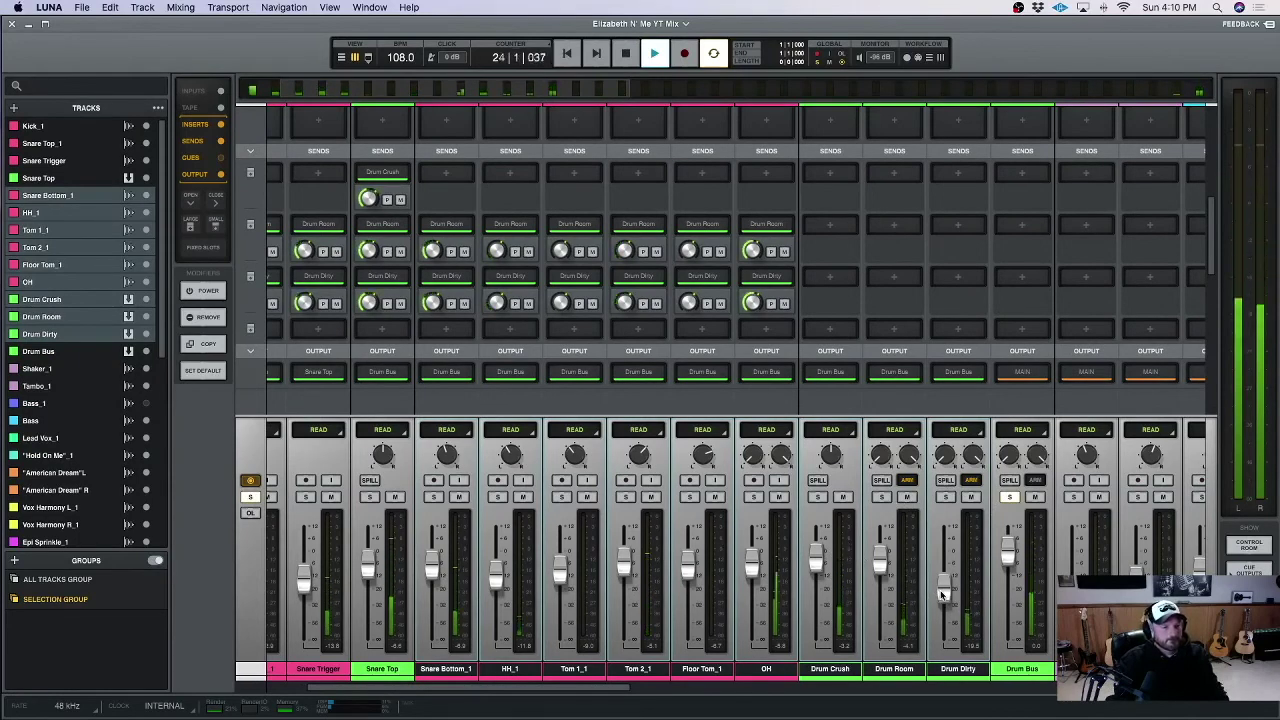
# Select only Drum Dirty and lower its fader to -21.0 dB, stopping playback and unsoloing Drum Bus when done.
pyautogui.click(958, 669)
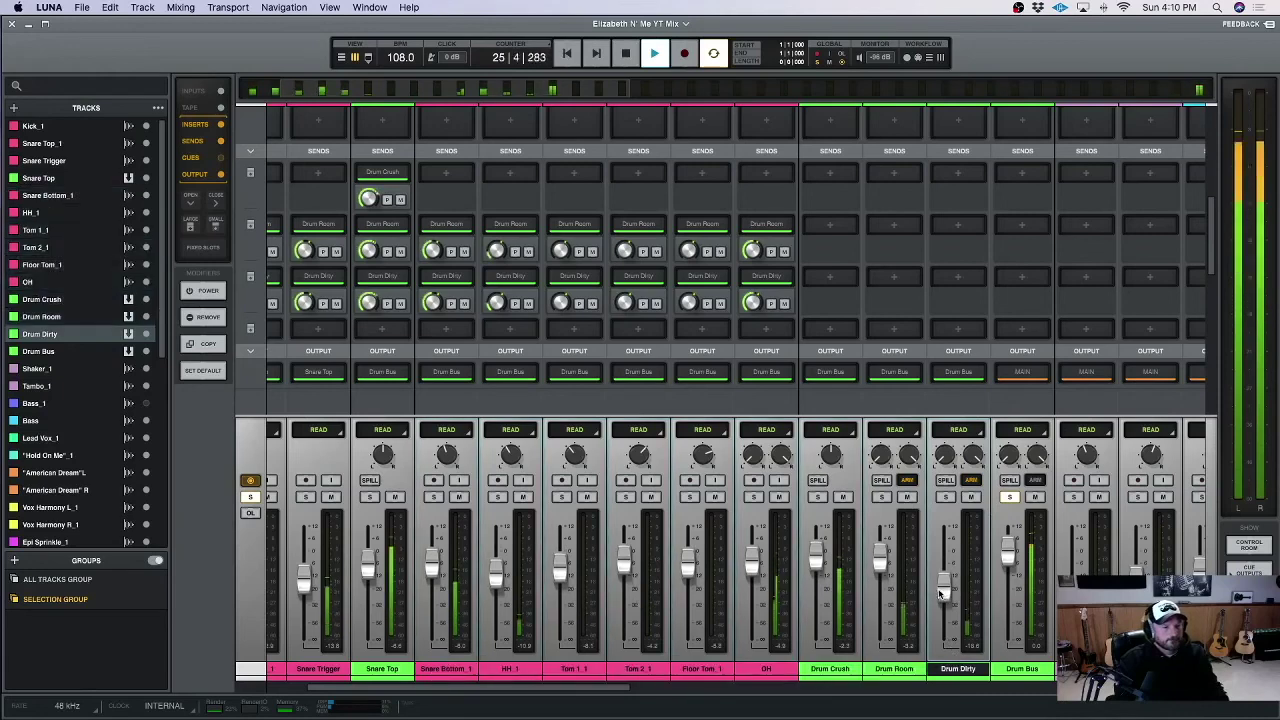
pyautogui.moveTo(940, 596); pyautogui.dragTo(940, 611)
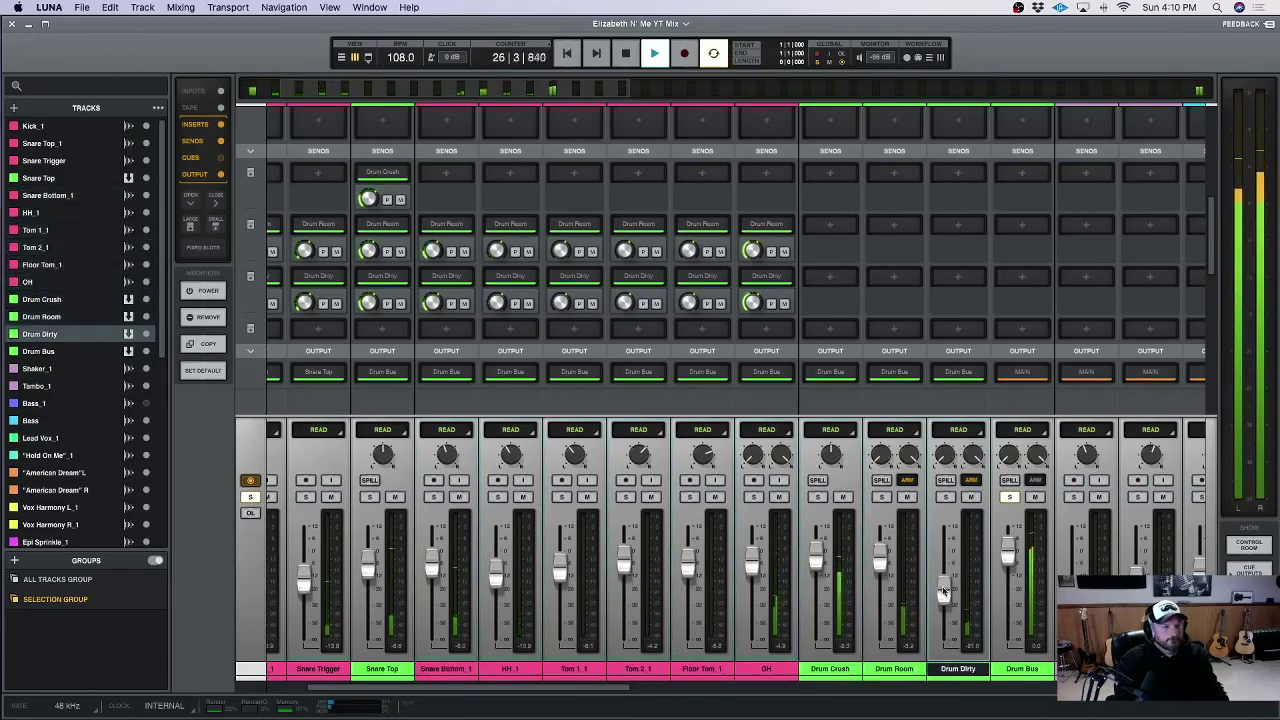
pyautogui.click(625, 56)
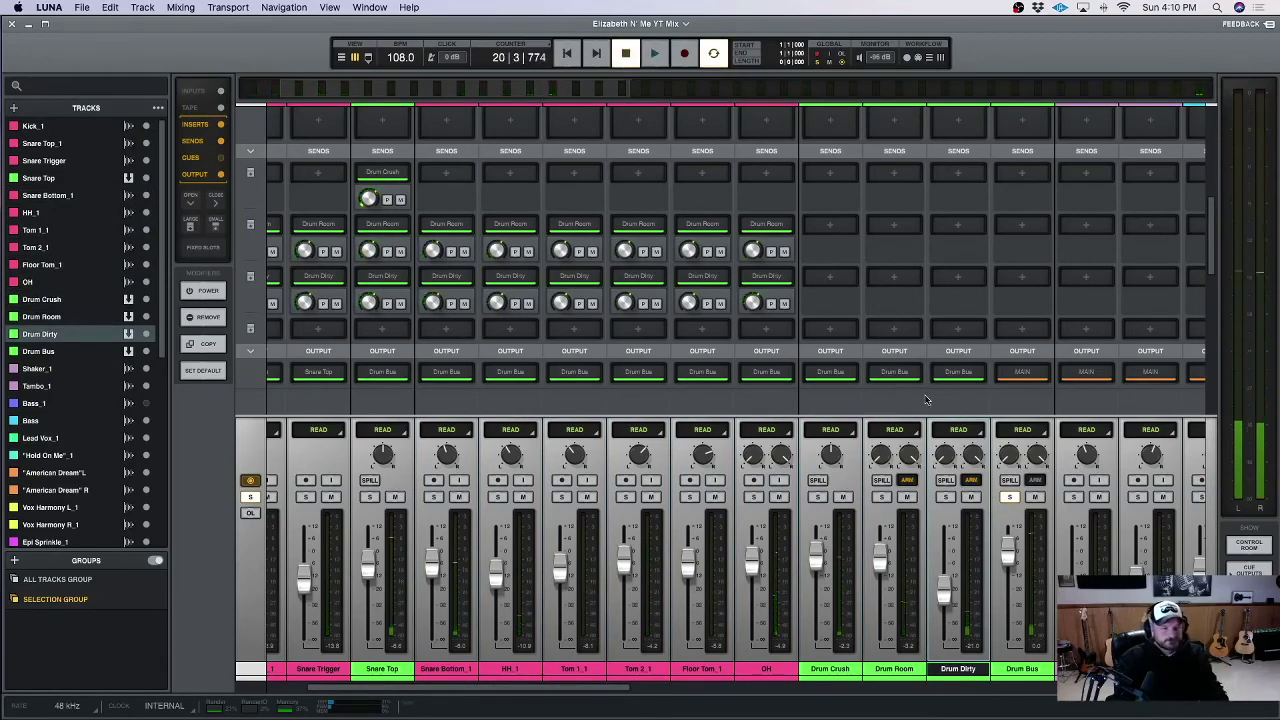
pyautogui.click(1010, 497)
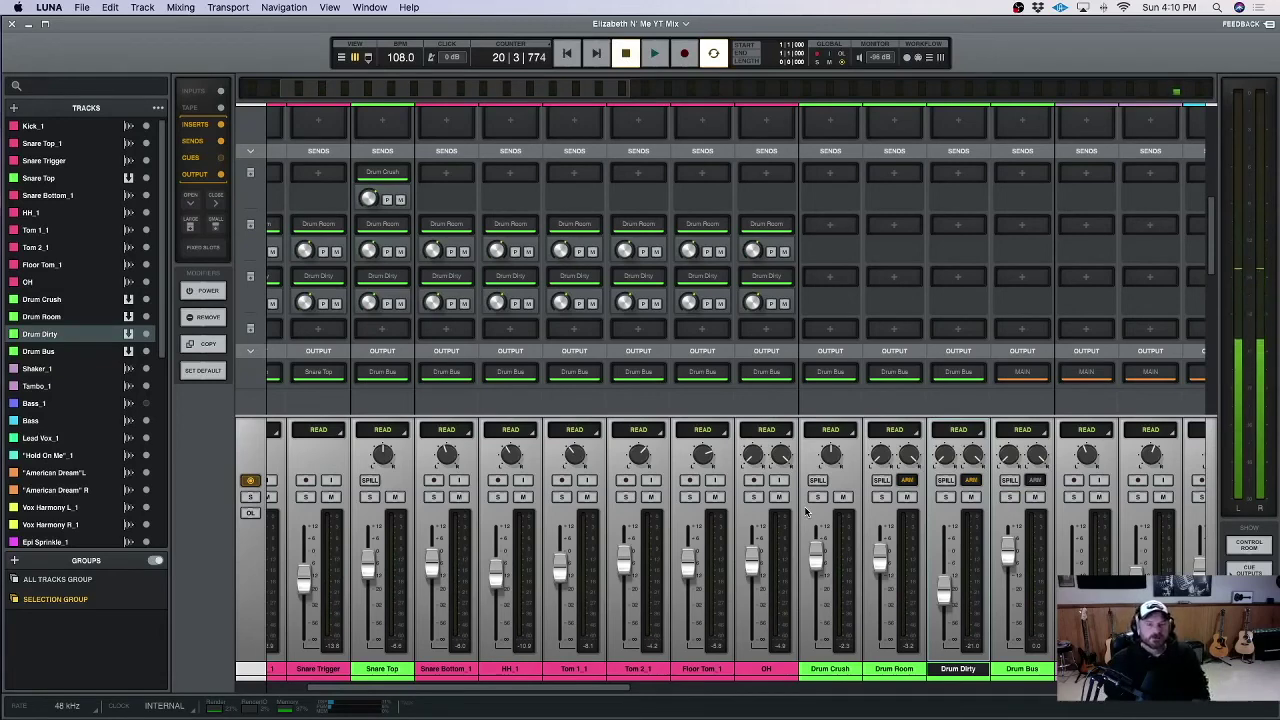
pyautogui.hscroll(5, 983, 279)
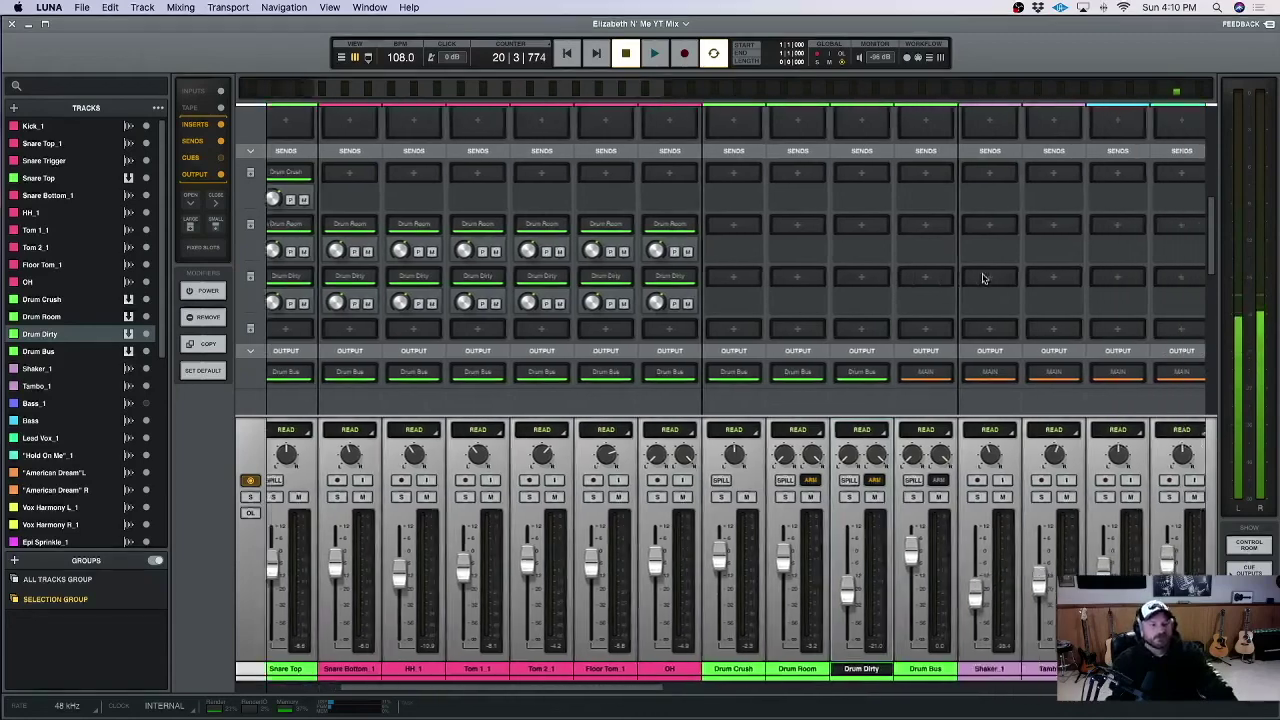
pyautogui.hscroll(-10, 983, 279)
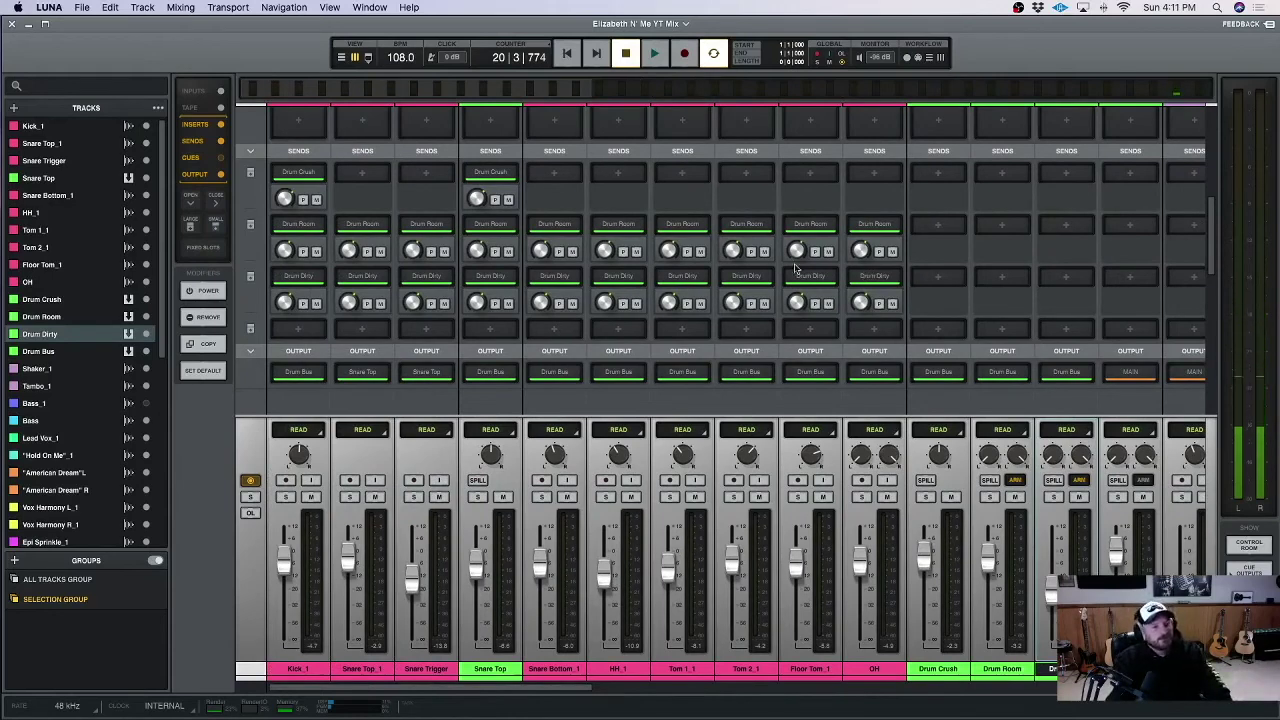
pyautogui.scroll(3, 690, 260)
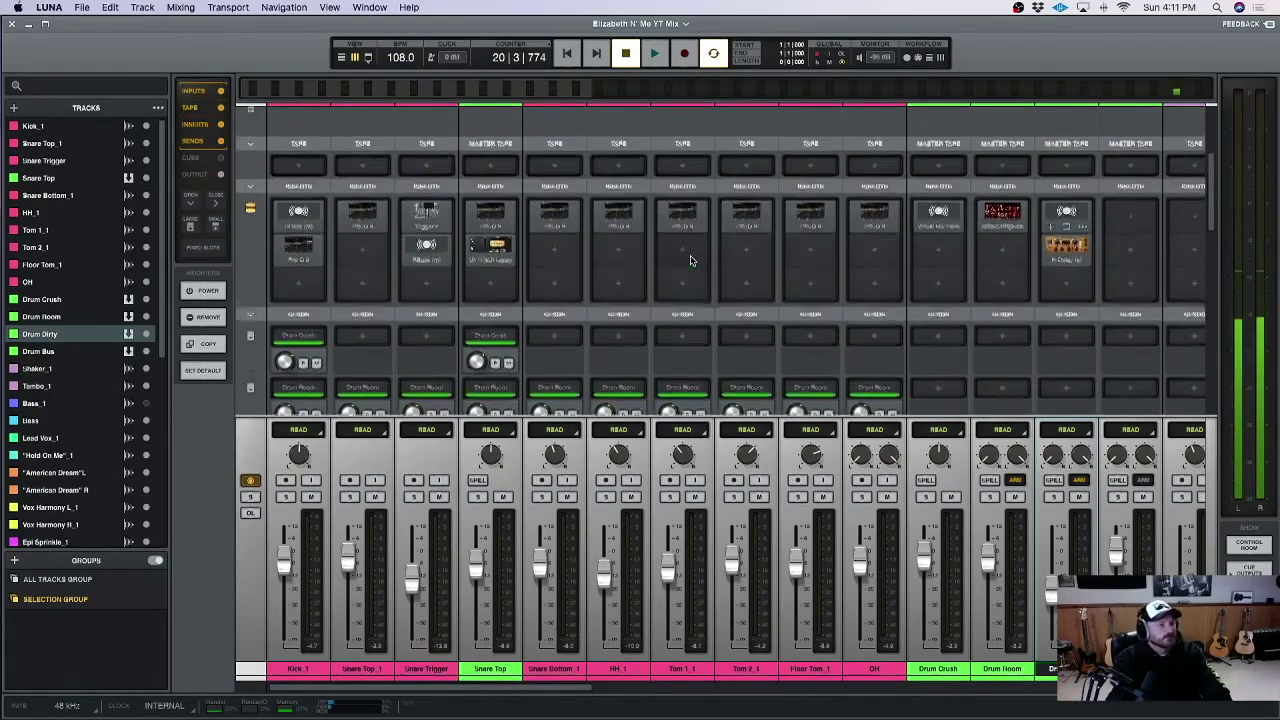
pyautogui.scroll(-1, 690, 260)
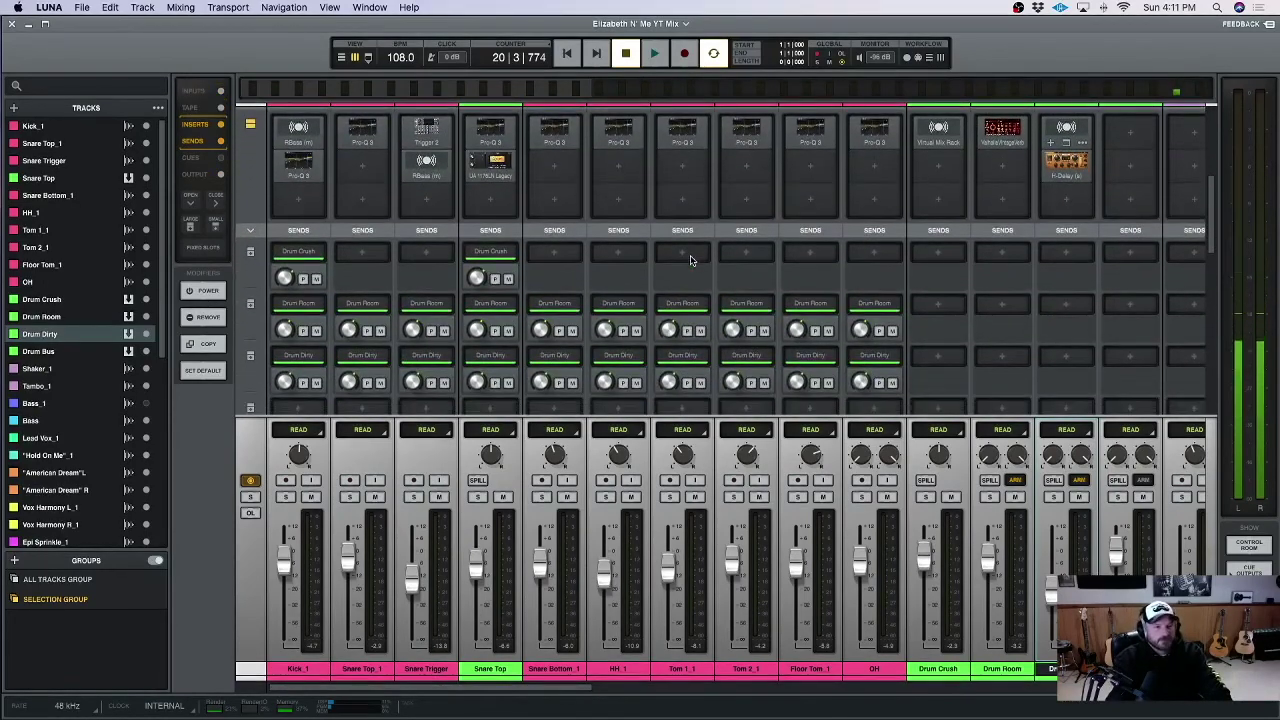